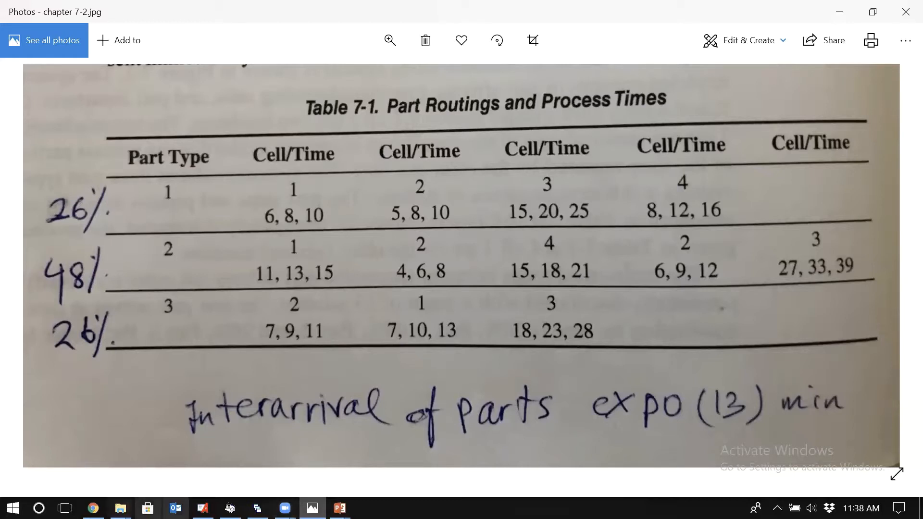
Step: Switch to Arena and place a Create module on the empty model canvas
click(202, 508)
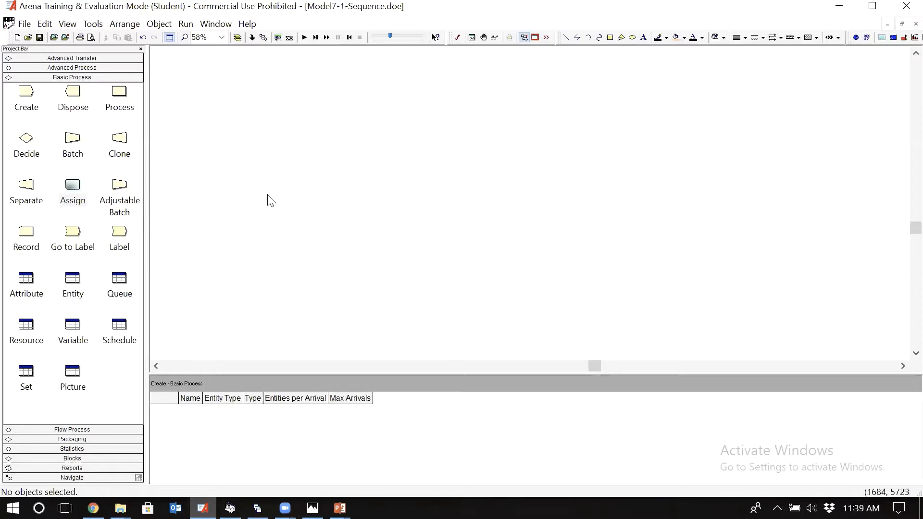
click(28, 96)
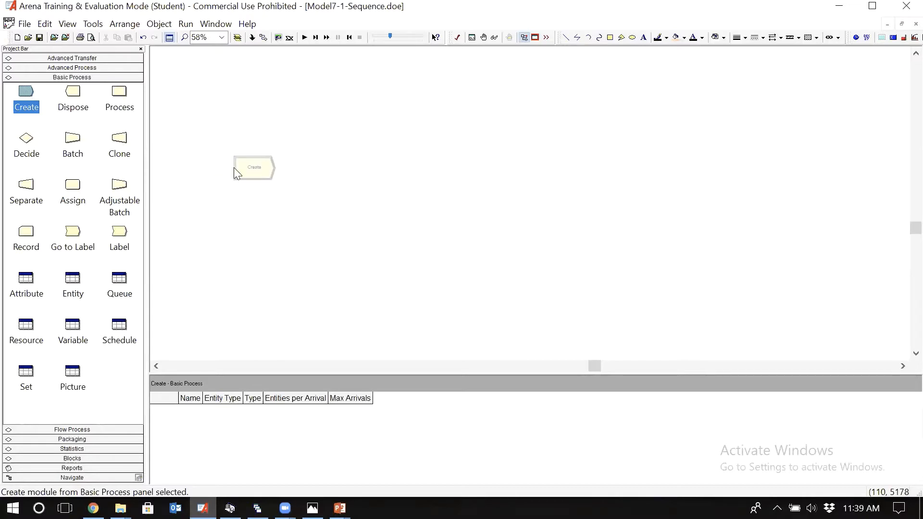
click(271, 175)
Step: Name the Create module Parts Arrival and set its entity type to Part
double_click(265, 176)
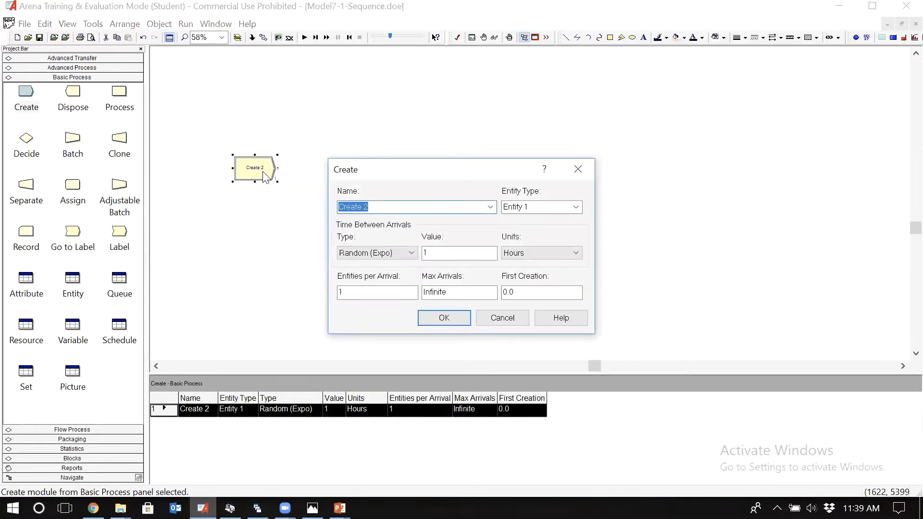
text(E)
key(BackSpace)
text(Parts Arrival)
click(567, 206)
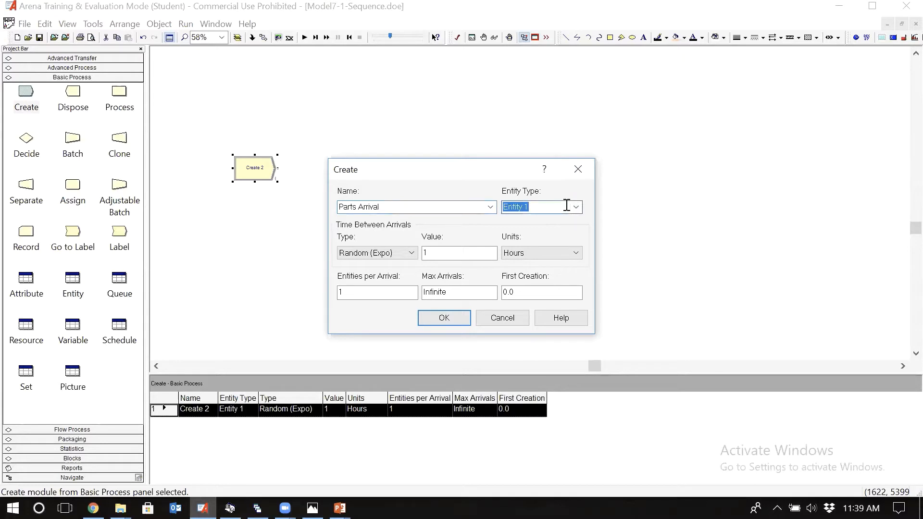
text(Part)
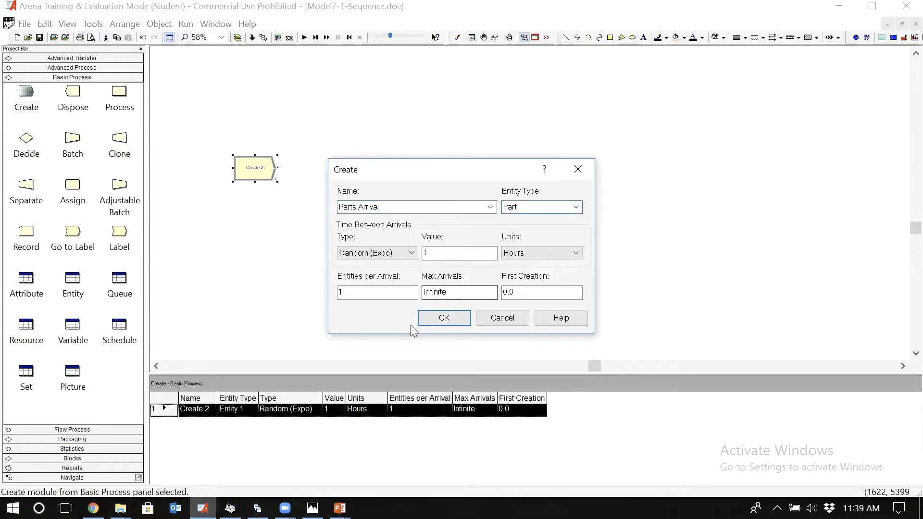
Step: Set the Parts Arrival module's time between arrivals value to 13 with units of Minutes
click(439, 252)
text(3)
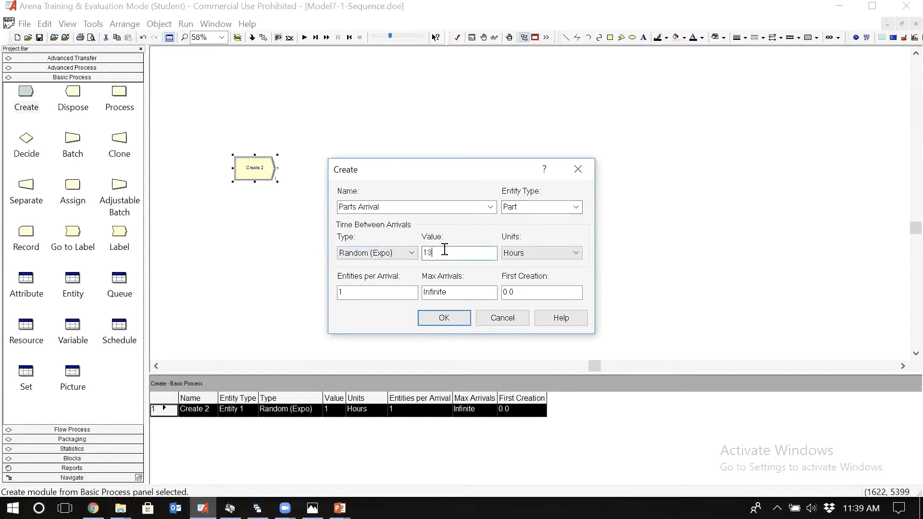
click(528, 253)
key(Up)
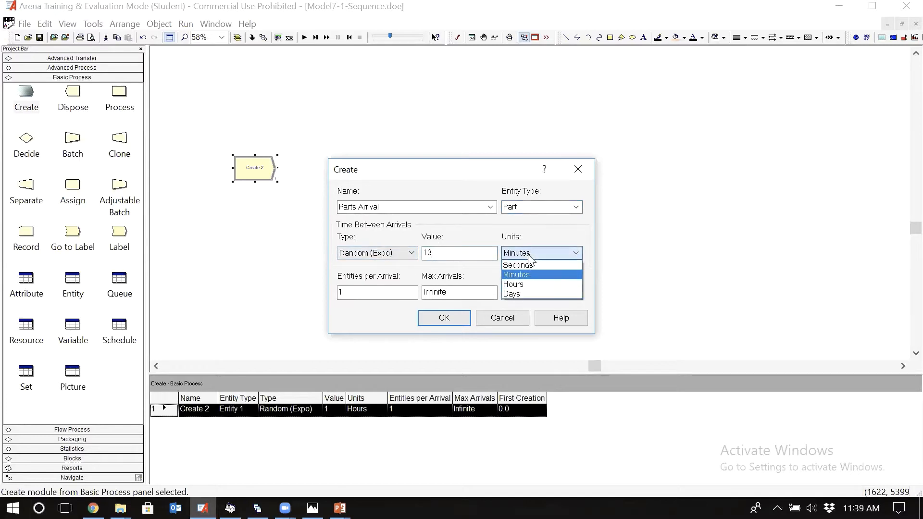
key(Return)
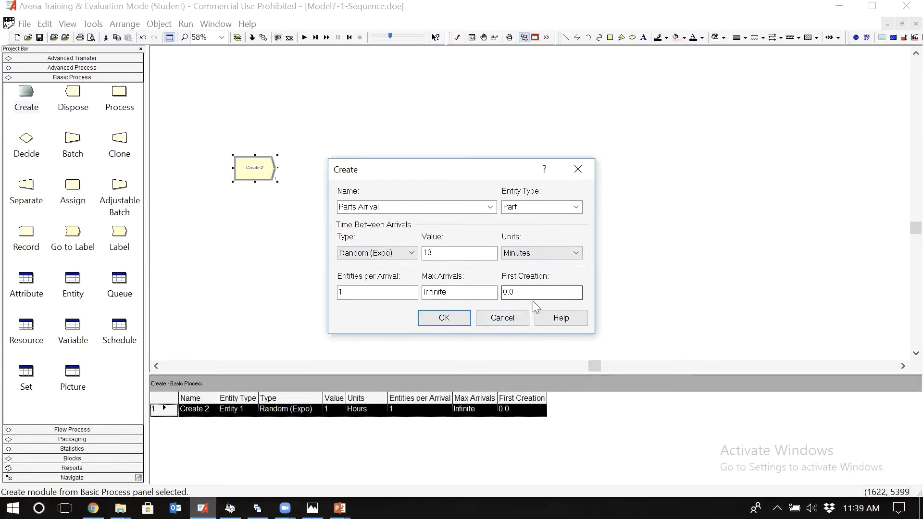
click(450, 321)
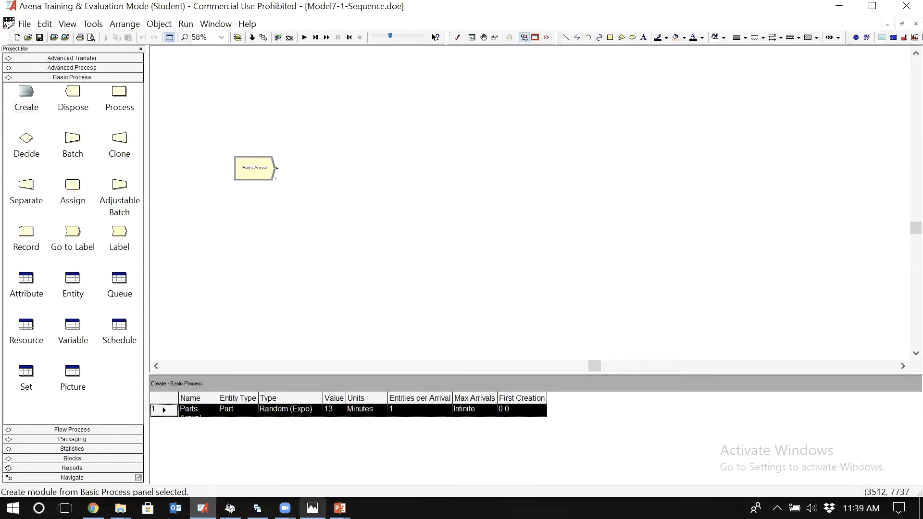
Step: Check the part routings table in the photo, and in Arena place four Process modules in a column well beyond the Parts Arrival module
click(313, 508)
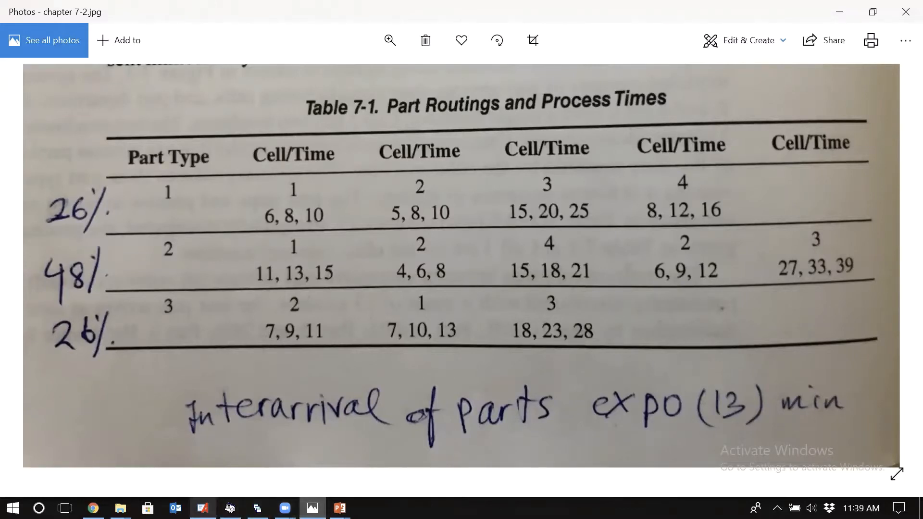
click(202, 508)
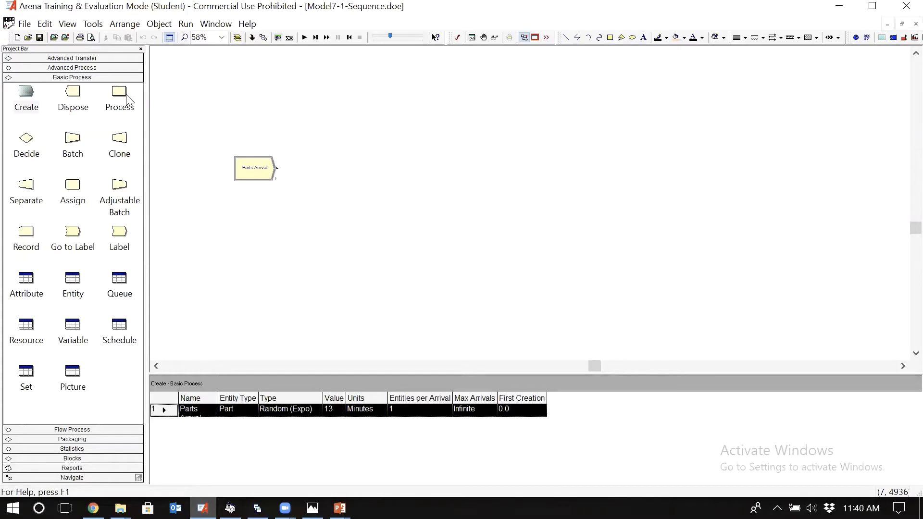
drag(121, 96, 552, 101)
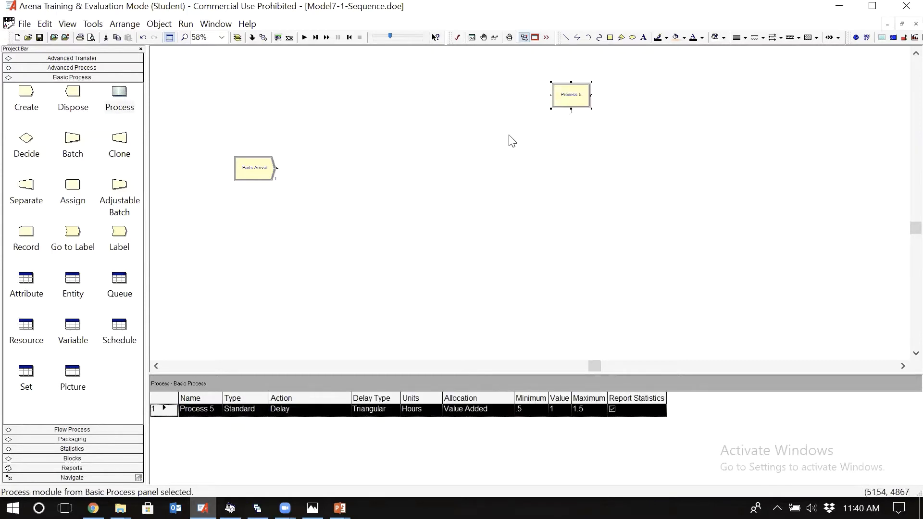
drag(119, 96, 552, 153)
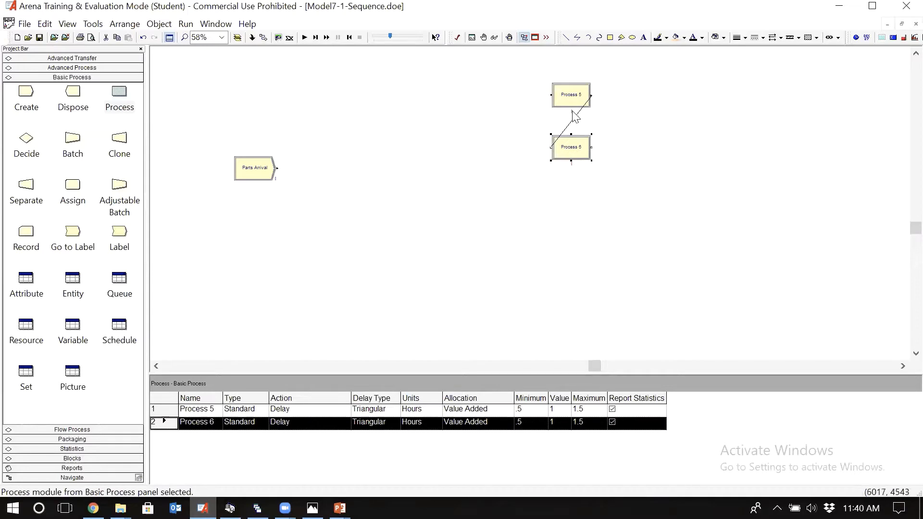
drag(119, 96, 551, 212)
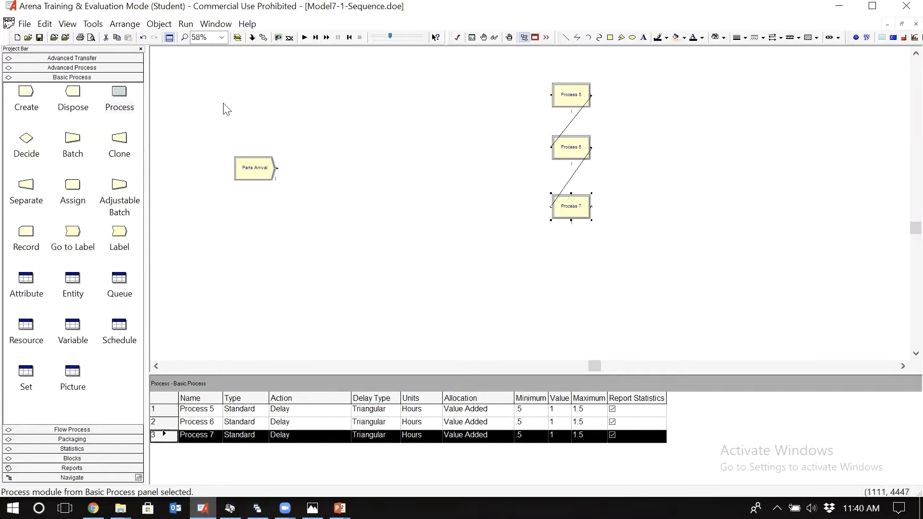
drag(119, 99, 556, 280)
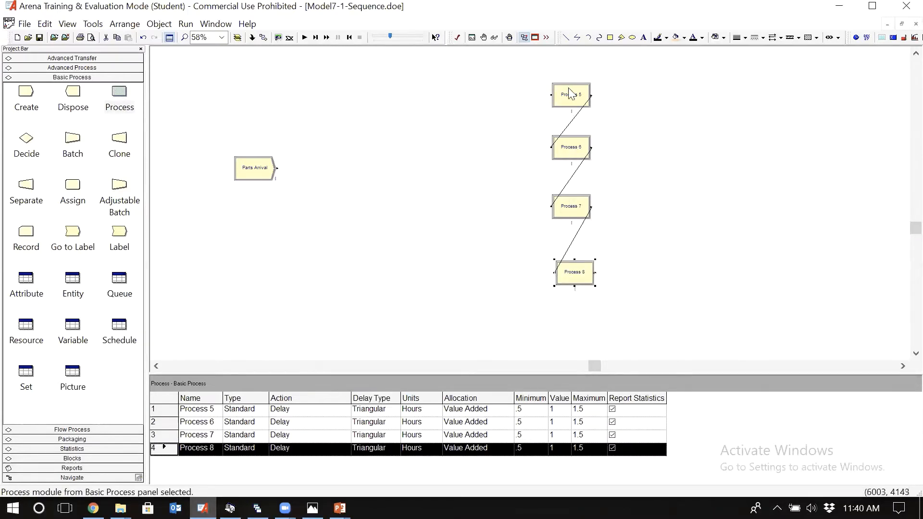
Step: Delete the three connectors linking the four Process modules
click(579, 115)
key(Delete)
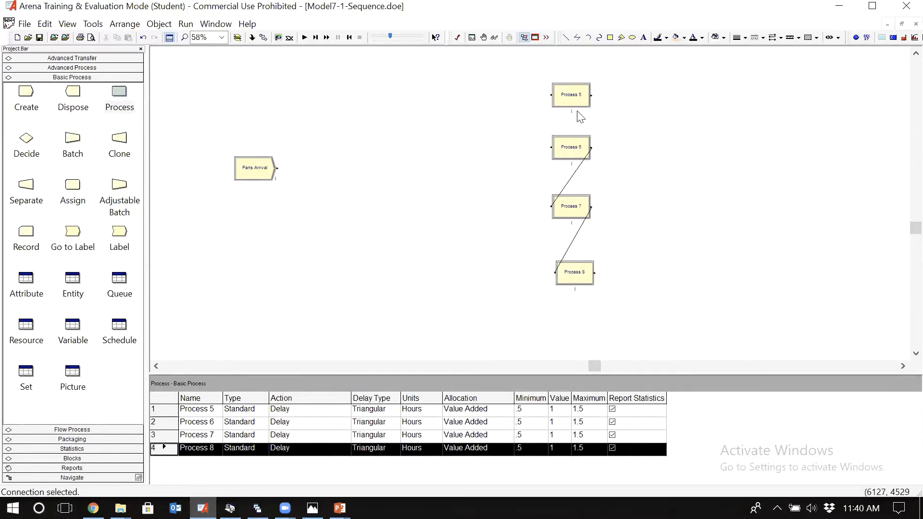
click(579, 174)
key(Delete)
click(582, 226)
key(Delete)
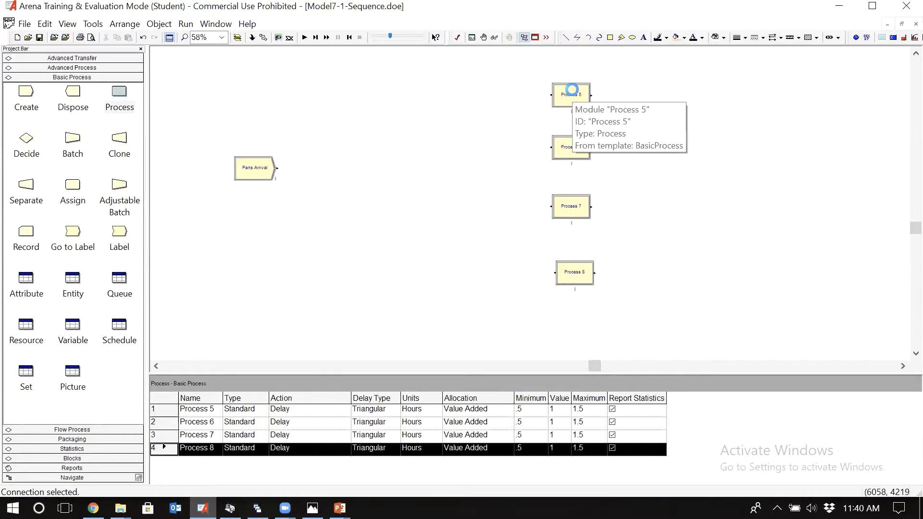
Step: Name the uppermost Process module Cell 1 Prcessing and set its action to Seize Delay Release
double_click(571, 95)
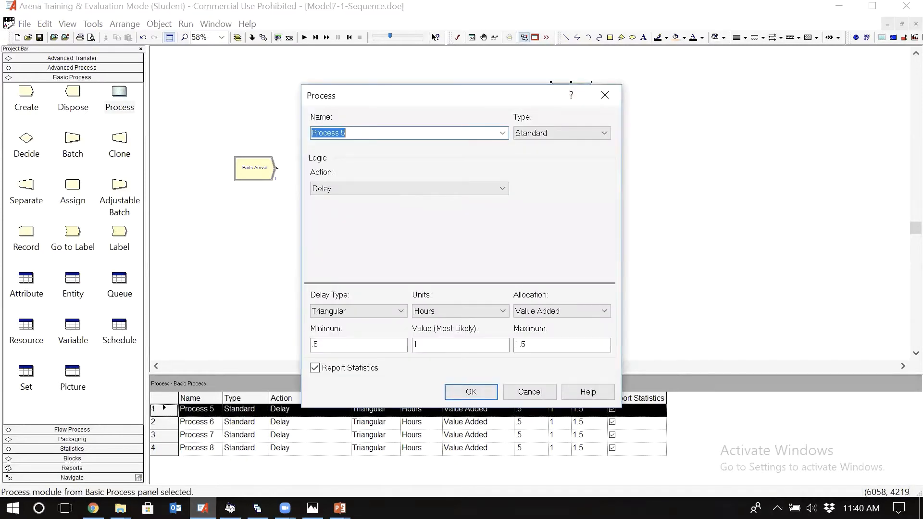
text(Cell 1 Prcessing)
click(434, 187)
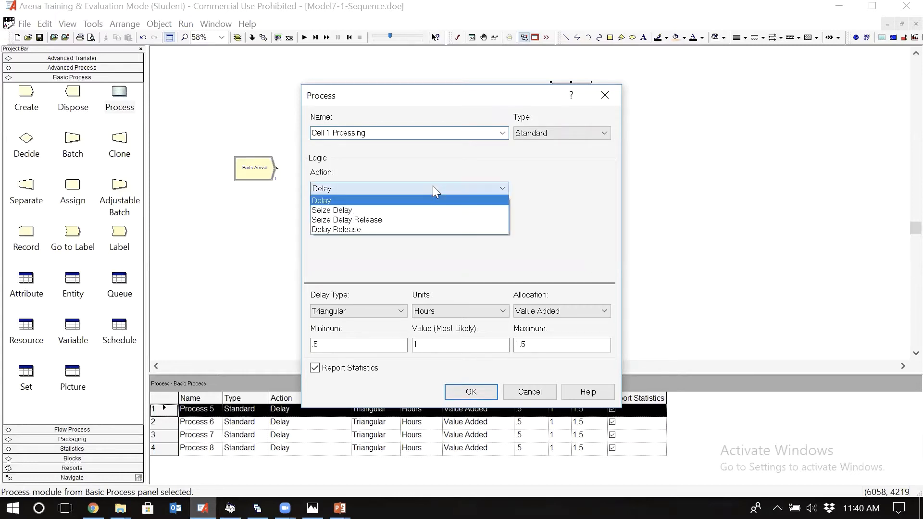
click(404, 220)
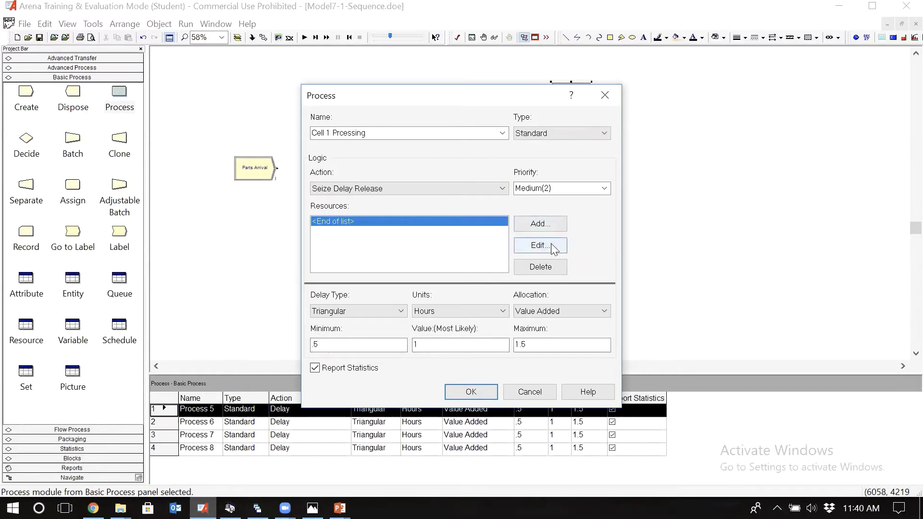
Step: Add a resource named Cell 1 Resource to the first cell's process and accept the module settings
click(539, 223)
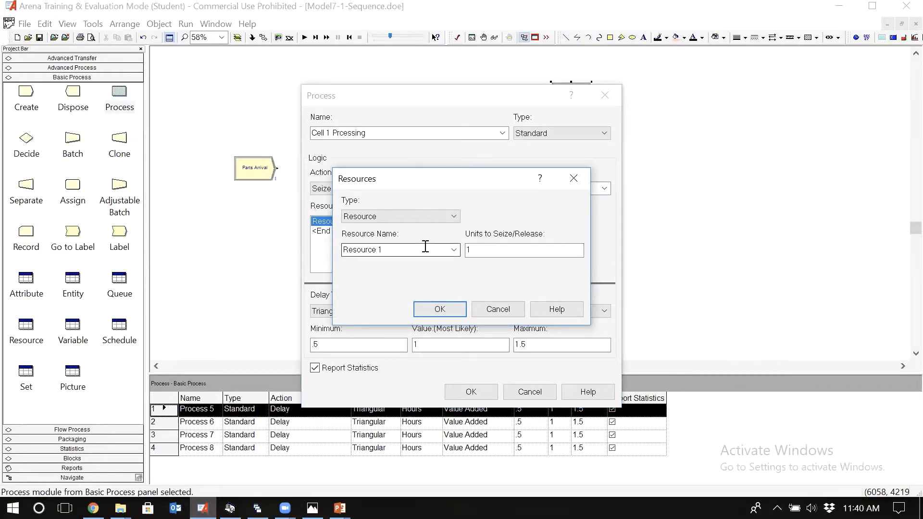
double_click(392, 250)
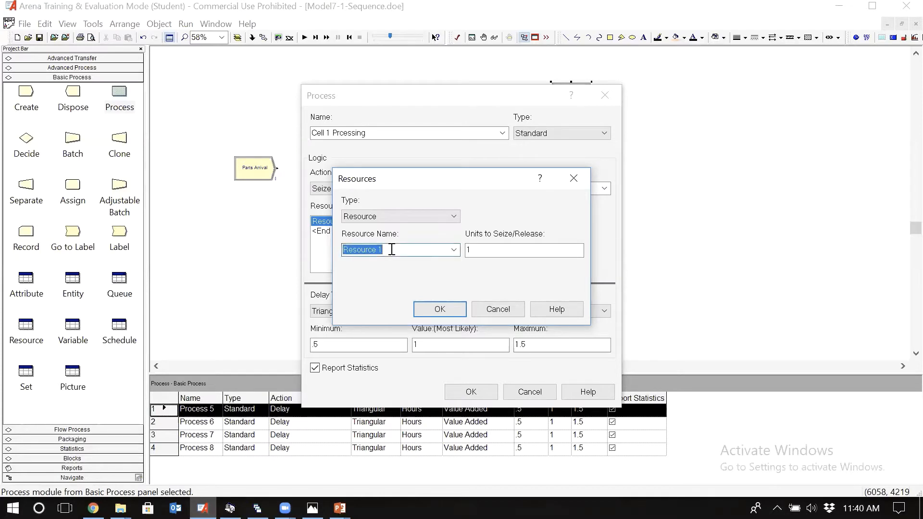
text(Ceel)
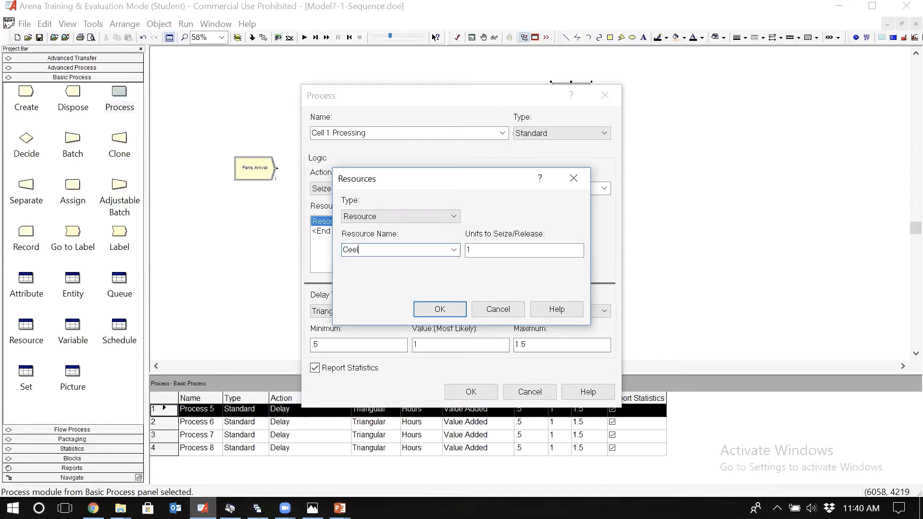
key(BackSpace)
text(ll 1 Resource)
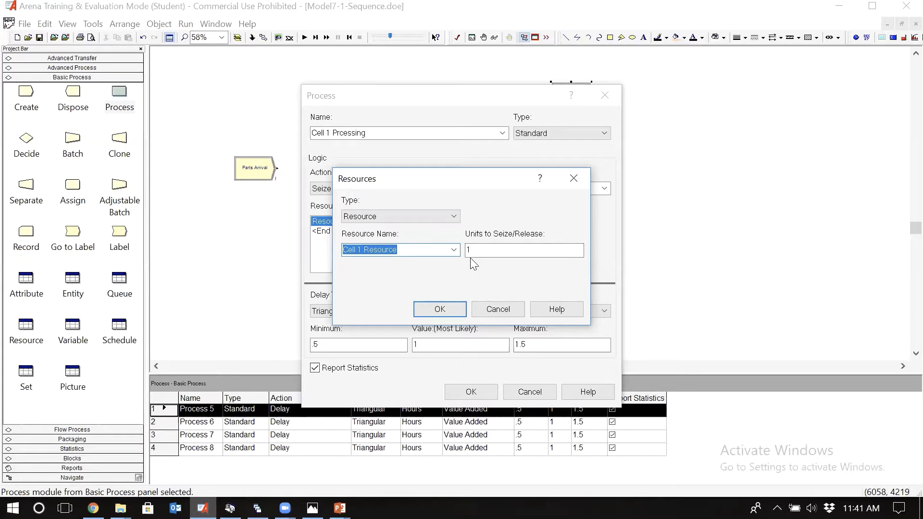
click(439, 310)
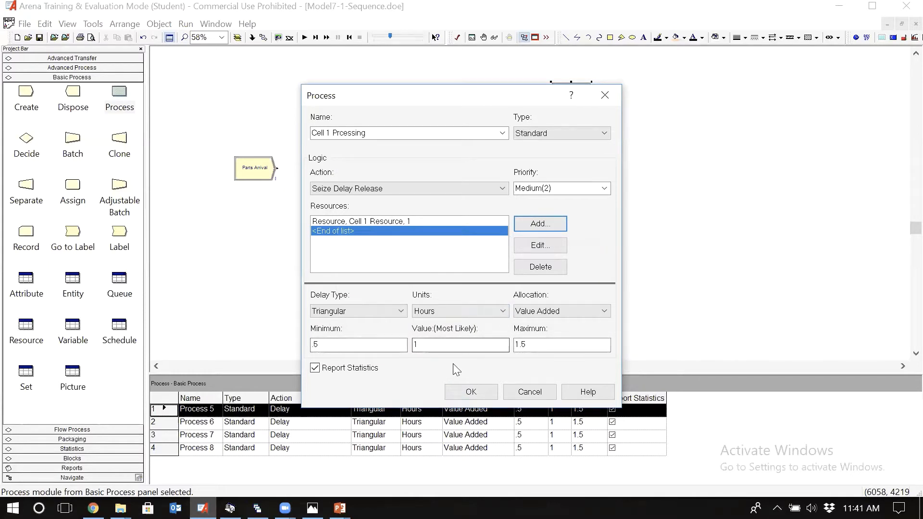
click(469, 391)
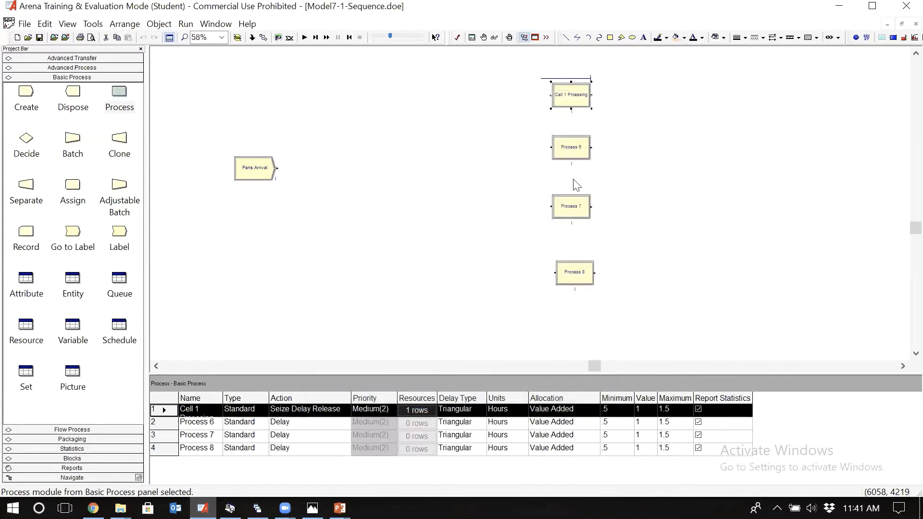
Step: Name the second Process module Cell 2 Processing and set its action to Seize Delay Release
double_click(576, 151)
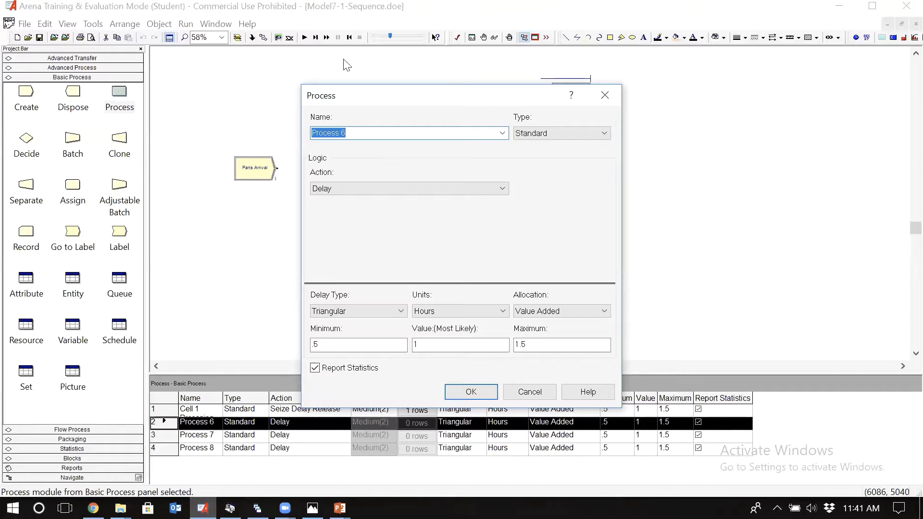
drag(430, 101, 424, 128)
text(C)
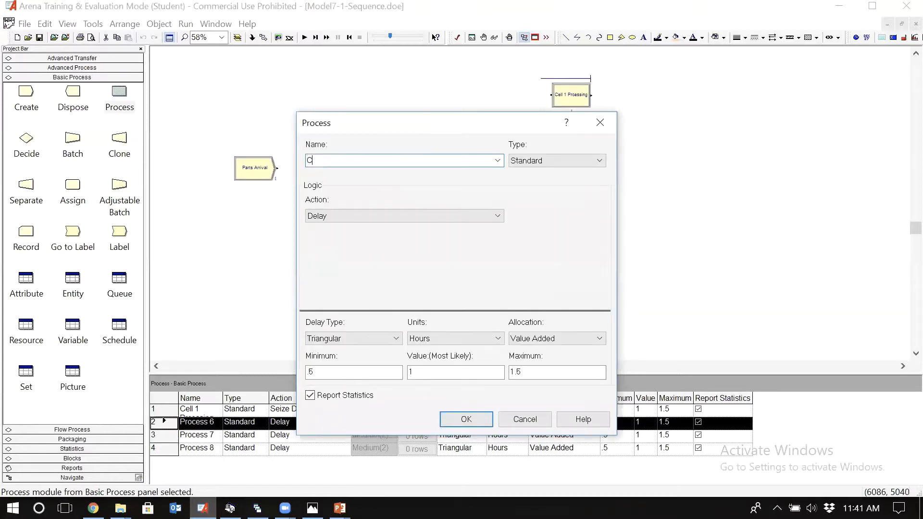
text(ell 2 Processing)
click(401, 211)
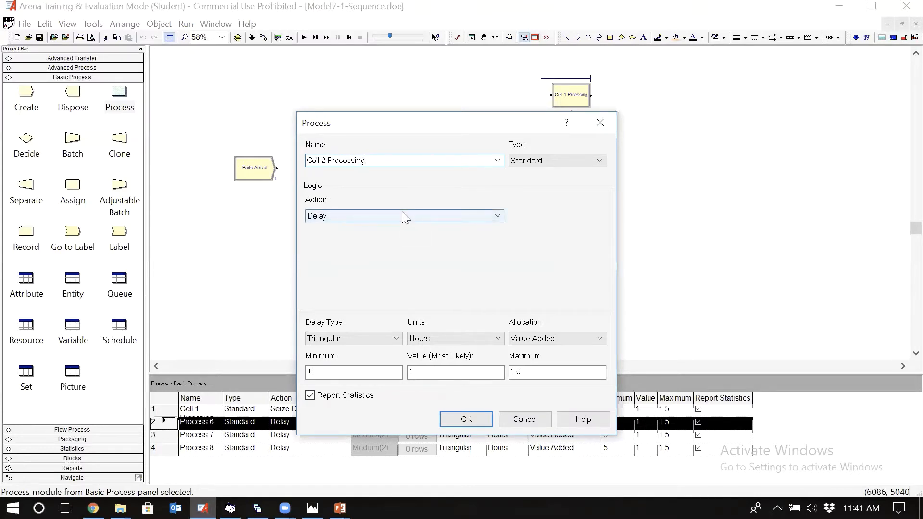
click(386, 246)
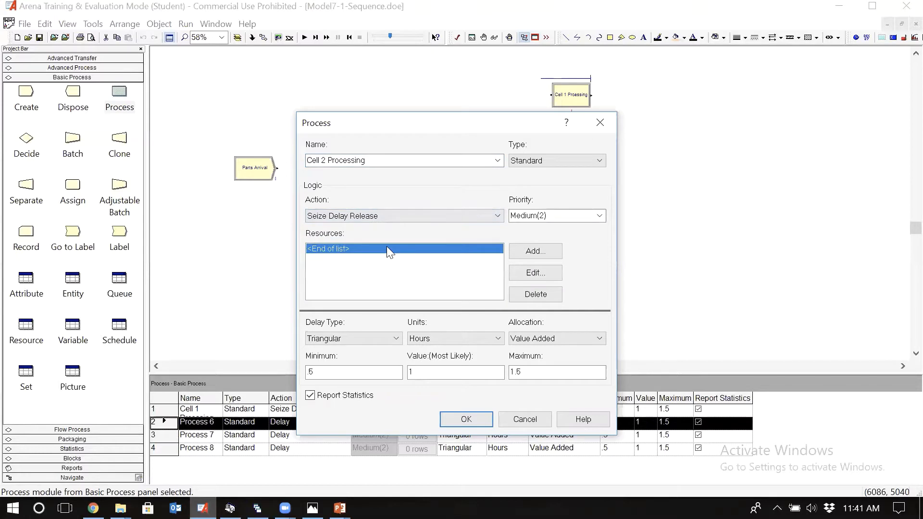
Step: Add a resource named Cell 2 Resource to the Cell 2 Processing module
click(520, 259)
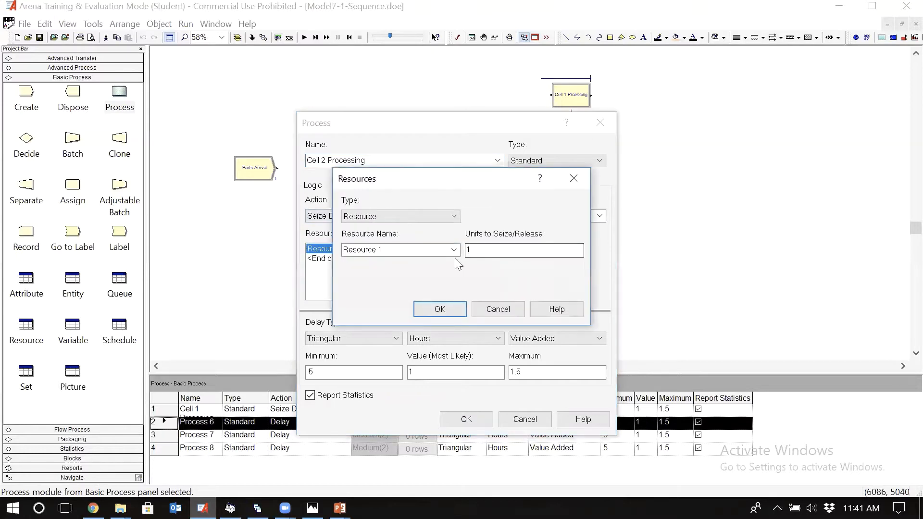
double_click(396, 247)
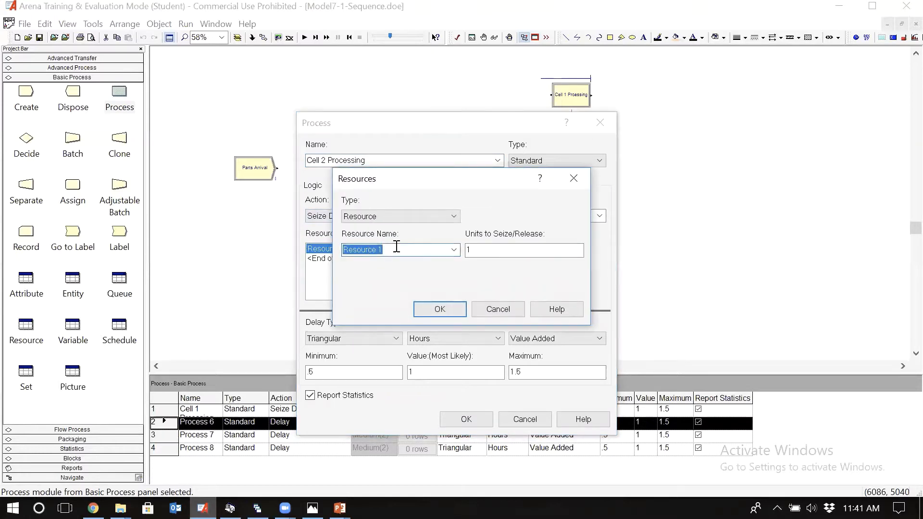
text(Cell 1 Resource)
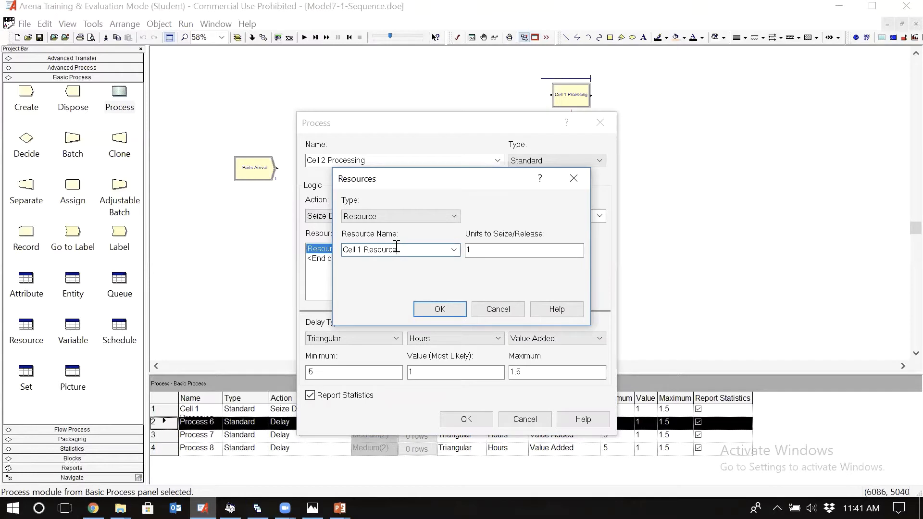
click(361, 249)
key(BackSpace)
text(2)
click(438, 310)
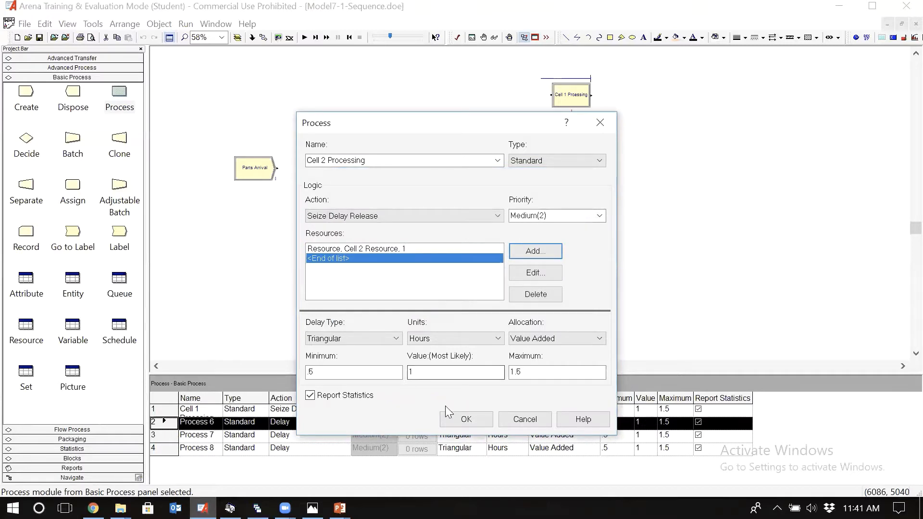
Step: Accept the Cell 2 Processing settings, then name the third Process module Cell 3 Processing with action Seize Delay Release
click(466, 421)
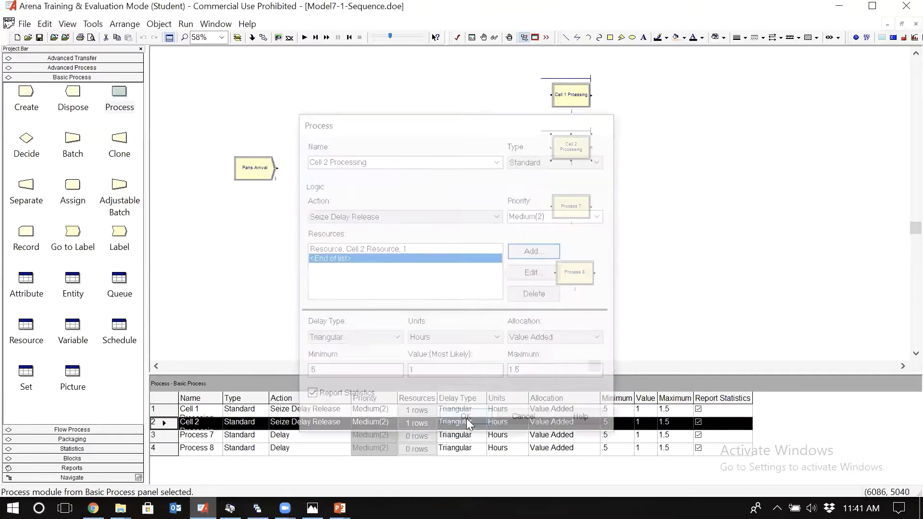
click(575, 211)
double_click(575, 212)
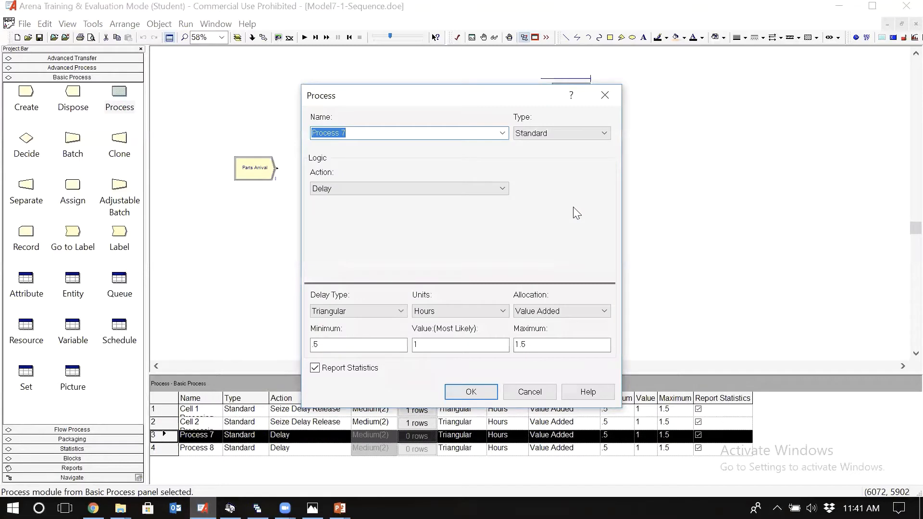
text(Cee)
text(l)
key(BackSpace)
key(BackSpace)
text(ll 3 Processing)
click(442, 189)
click(412, 221)
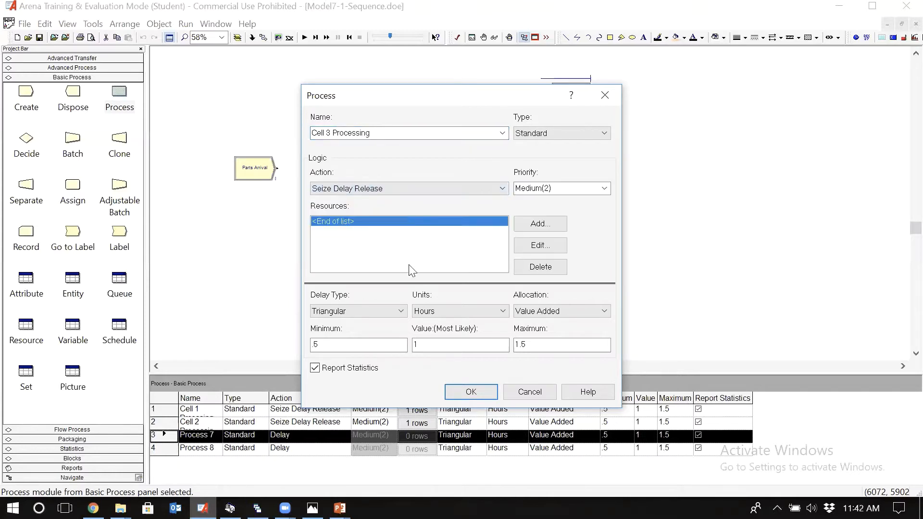
Step: Add a resource named Cell 3 Resource to the Cell 3 Processing module and accept the module settings
click(540, 246)
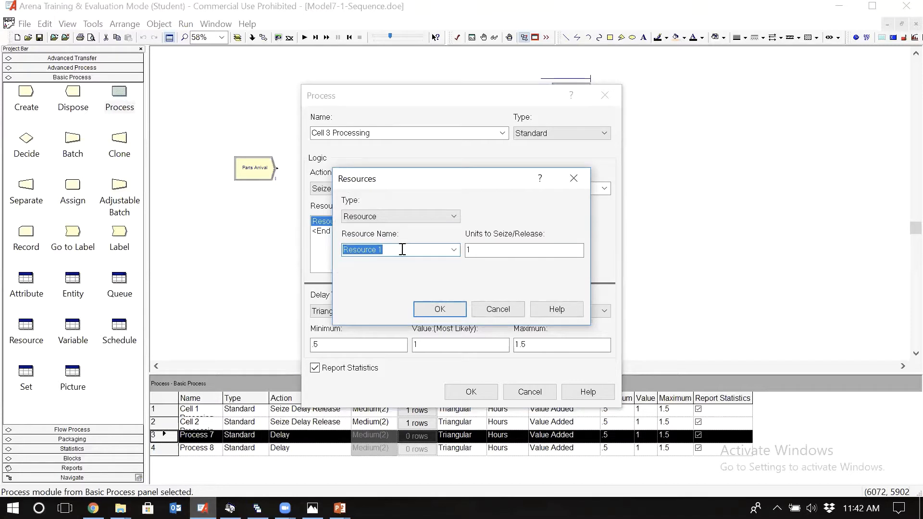
text(Cell 1 Resource)
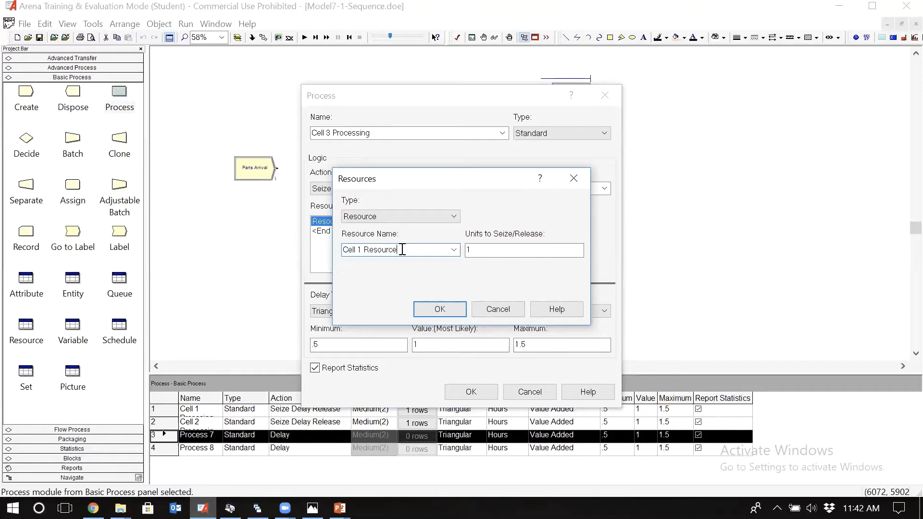
double_click(359, 249)
text(3)
click(448, 312)
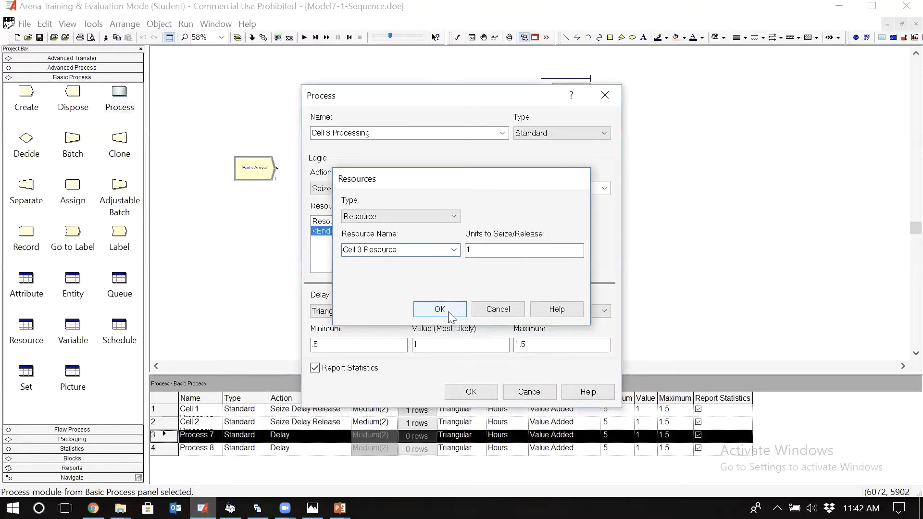
click(477, 391)
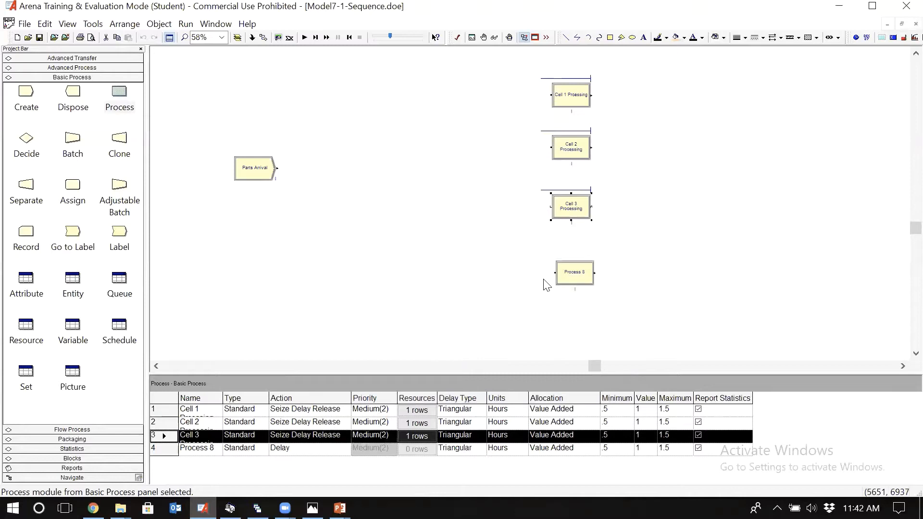
Step: Name the lowest Process module Cell 4 Processing and set its action to Seize Delay Release
double_click(581, 281)
text(Ce)
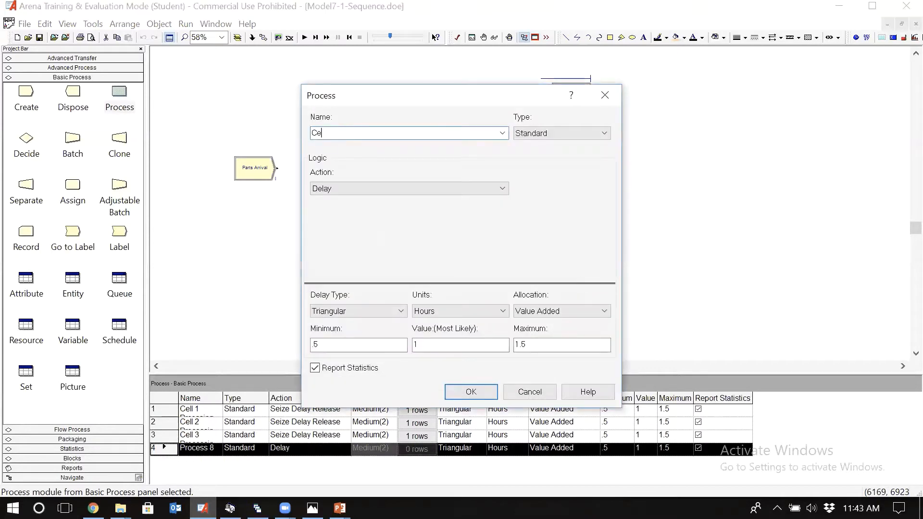
text(ll 4 Processing)
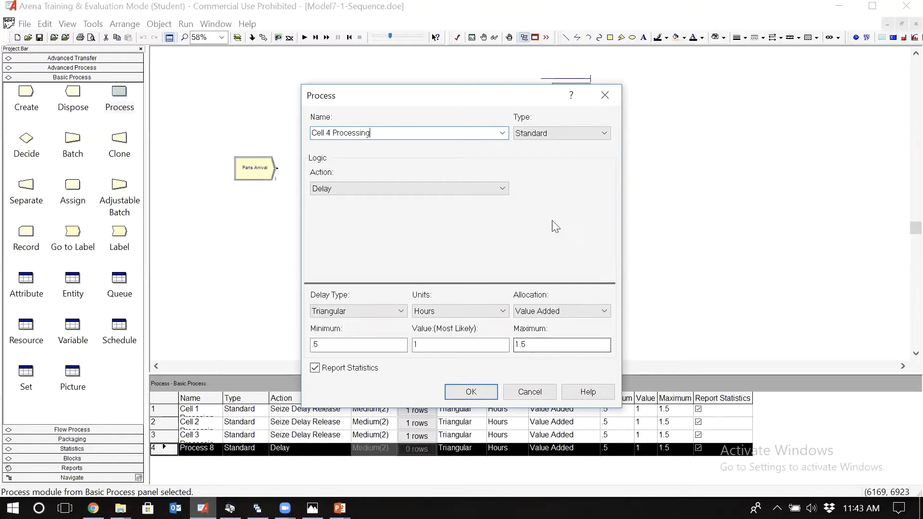
click(473, 188)
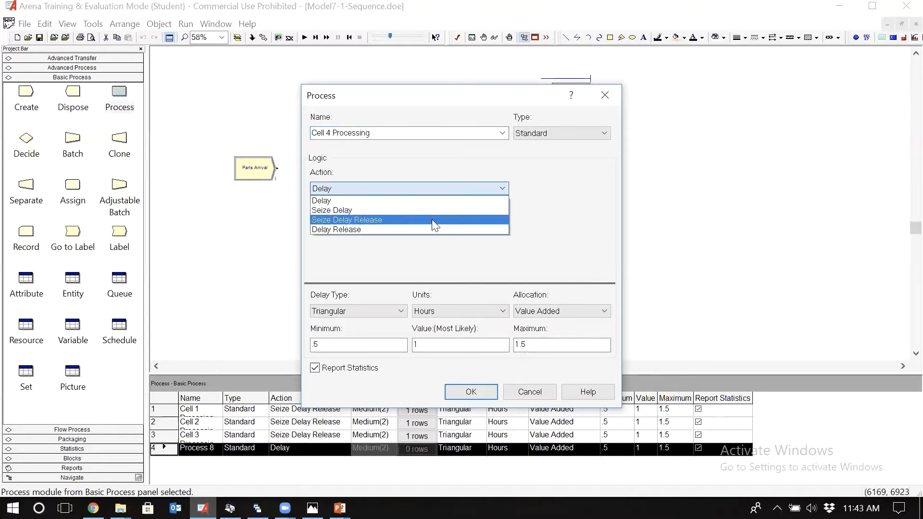
click(433, 220)
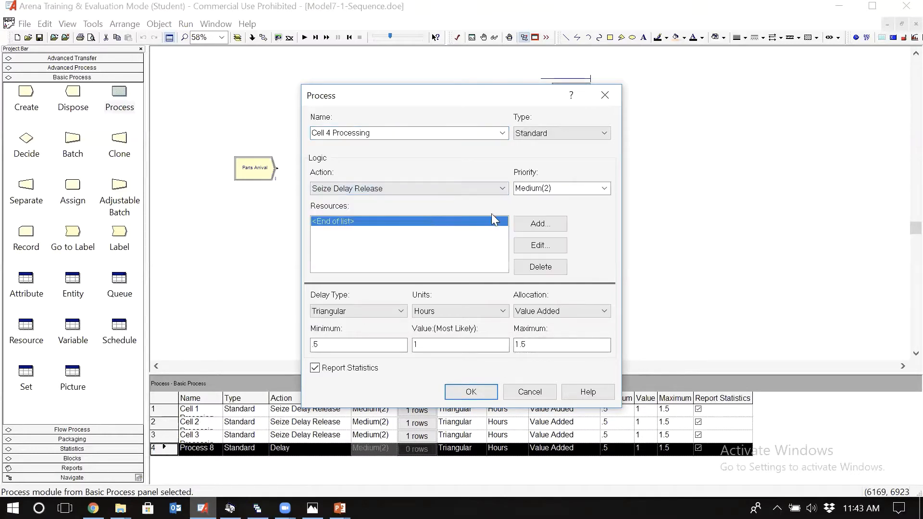
Step: Add a resource named Cell 4 Resource to the Cell 4 Processing module and accept the module settings
click(541, 228)
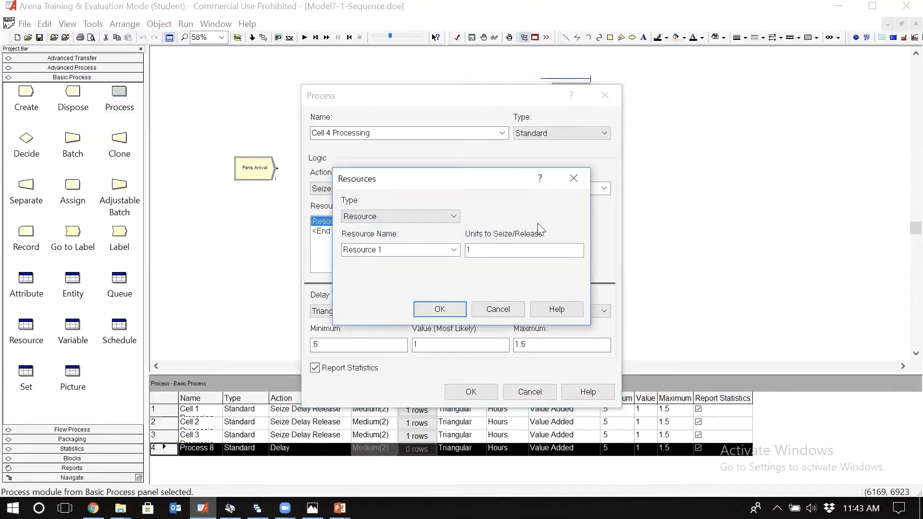
double_click(410, 250)
text(Cell 1 Resource)
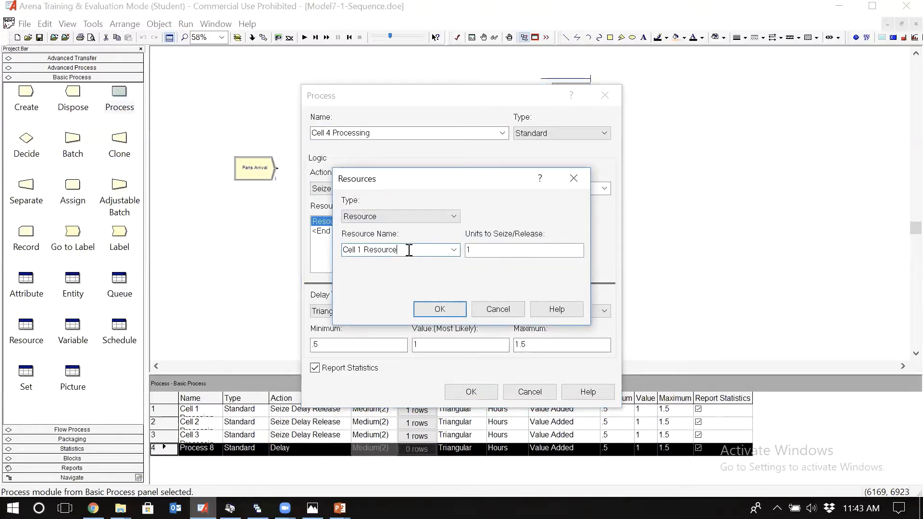
double_click(361, 250)
text(4)
click(439, 310)
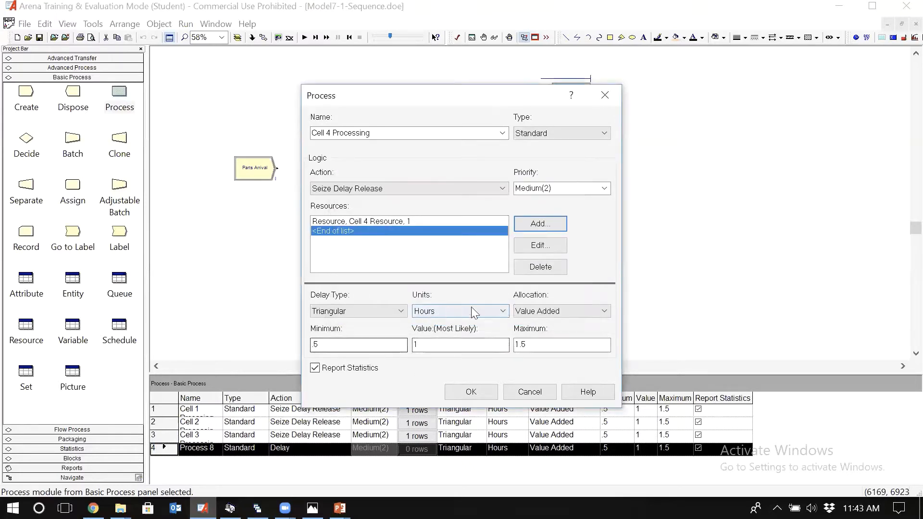
click(479, 393)
click(443, 205)
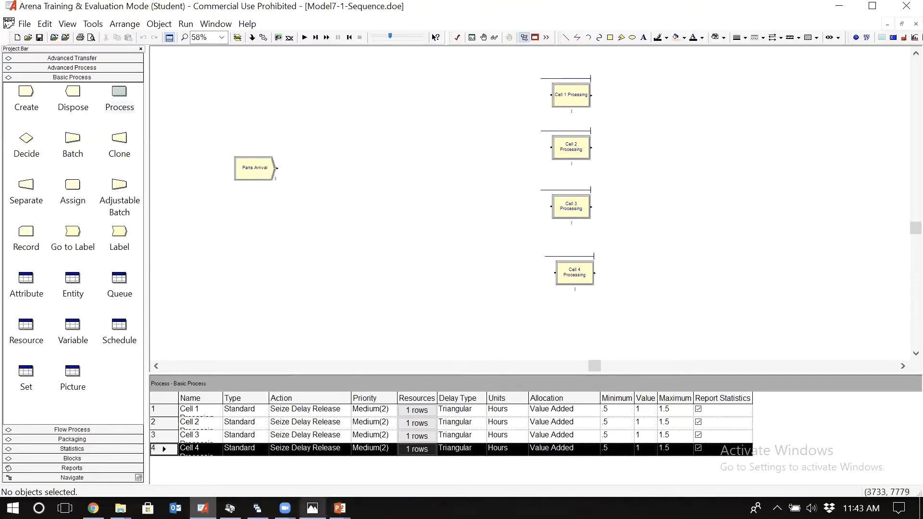
Step: Examine the part routings and process times table in the Photos image chapter 7-2.jpg, returning to Arena after each look
click(312, 508)
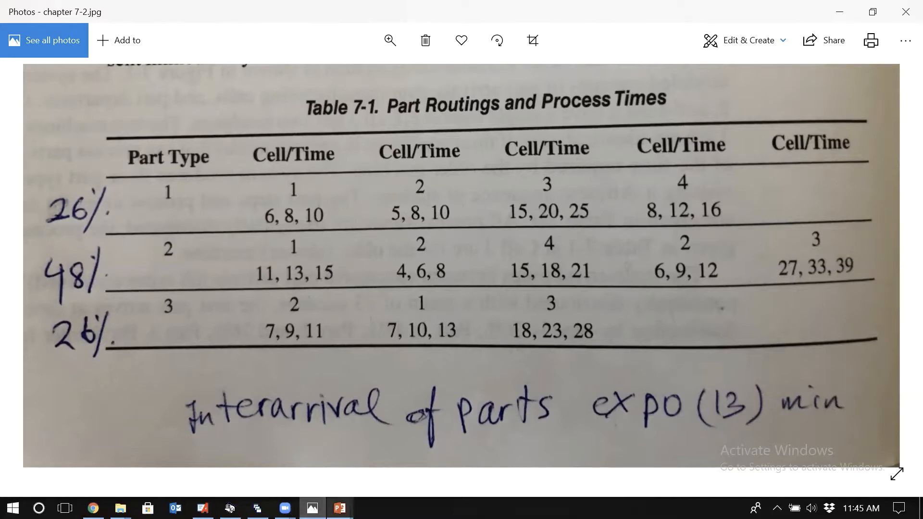
click(202, 508)
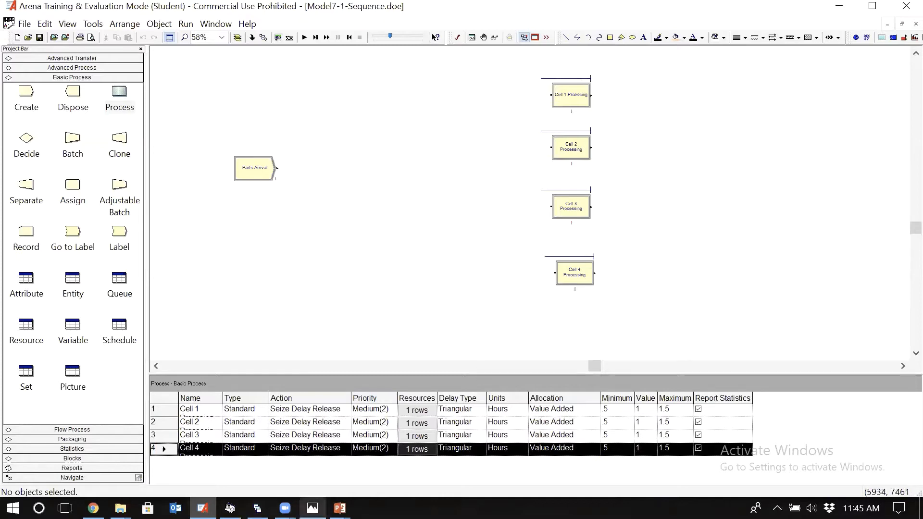
click(313, 508)
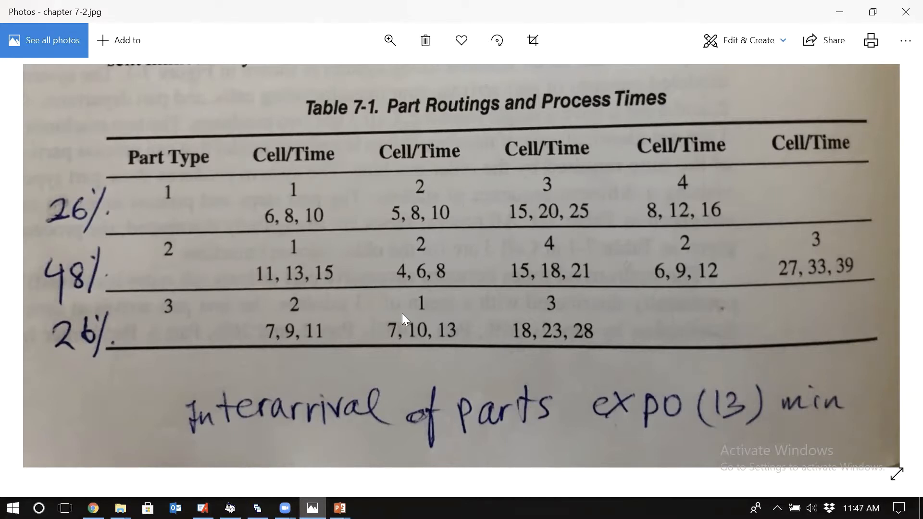
click(203, 508)
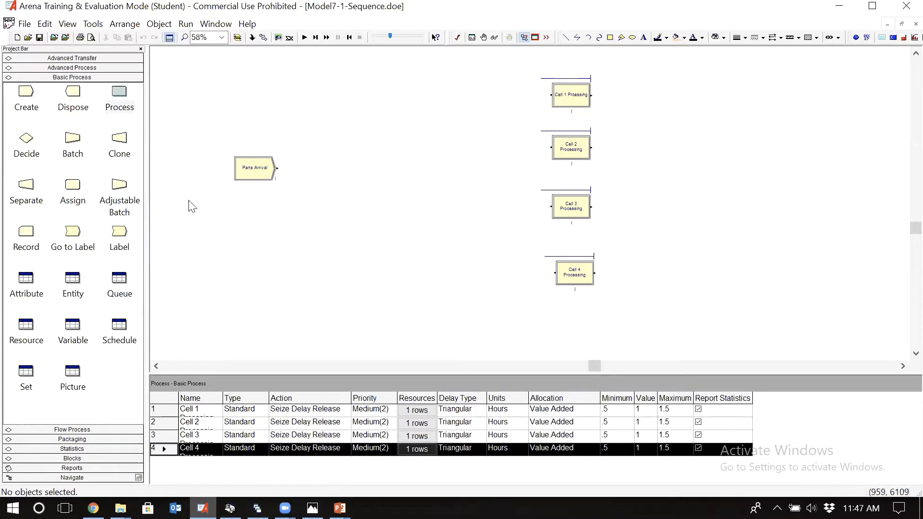
Step: Show the Advanced Transfer modules and attach the AdvancedTransfer.tpo template panel to the project bar
click(103, 58)
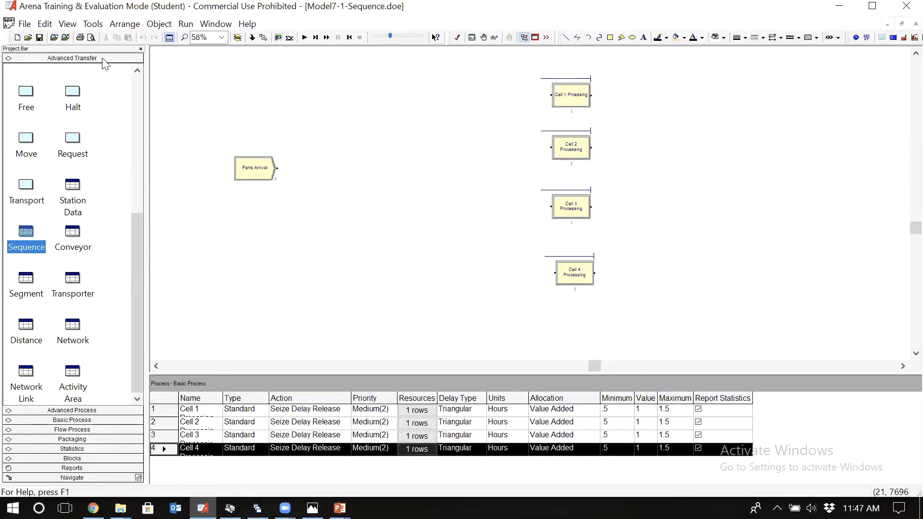
click(21, 24)
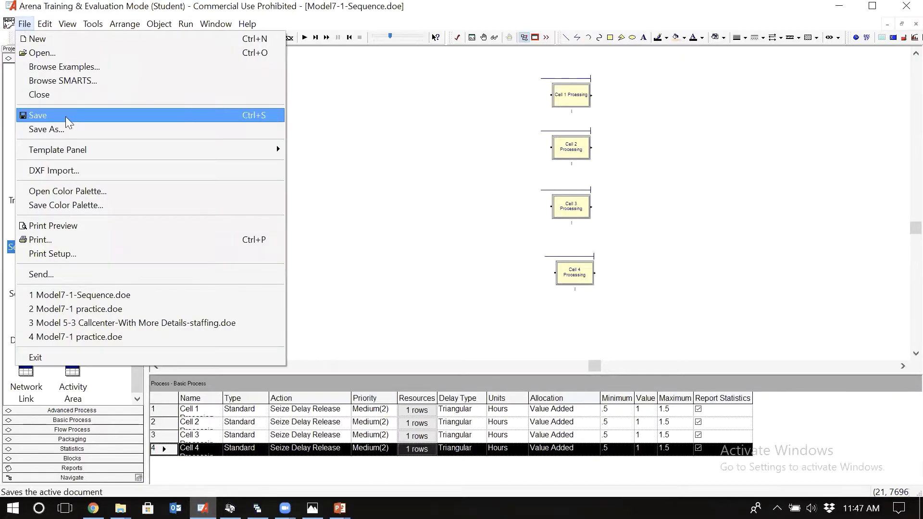
mouse_move(89, 148)
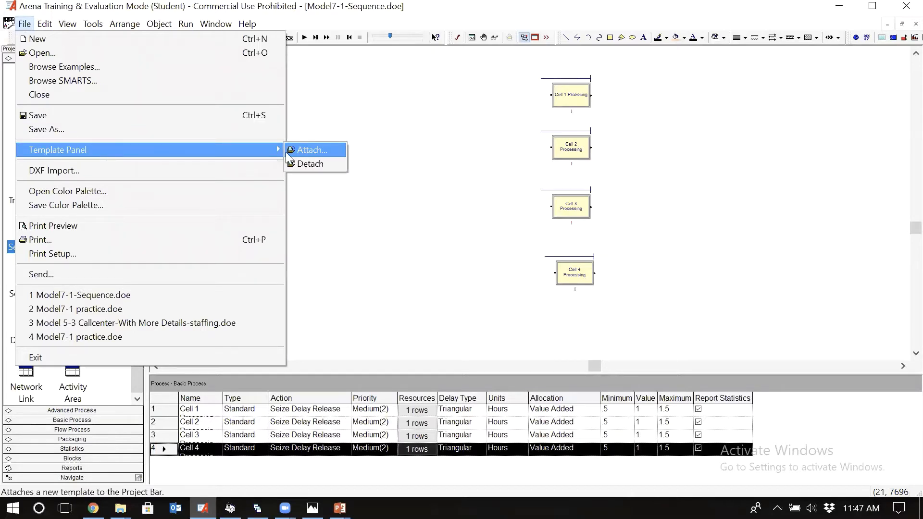
click(309, 150)
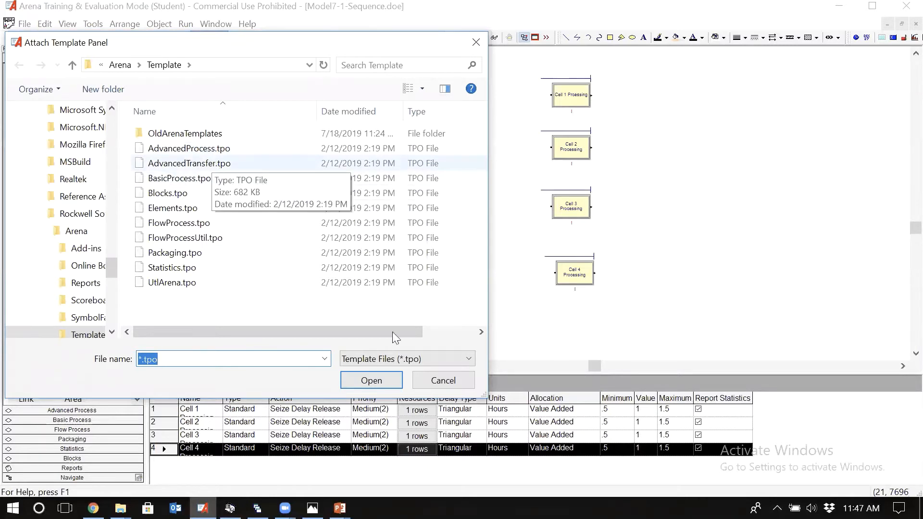
click(214, 165)
click(371, 380)
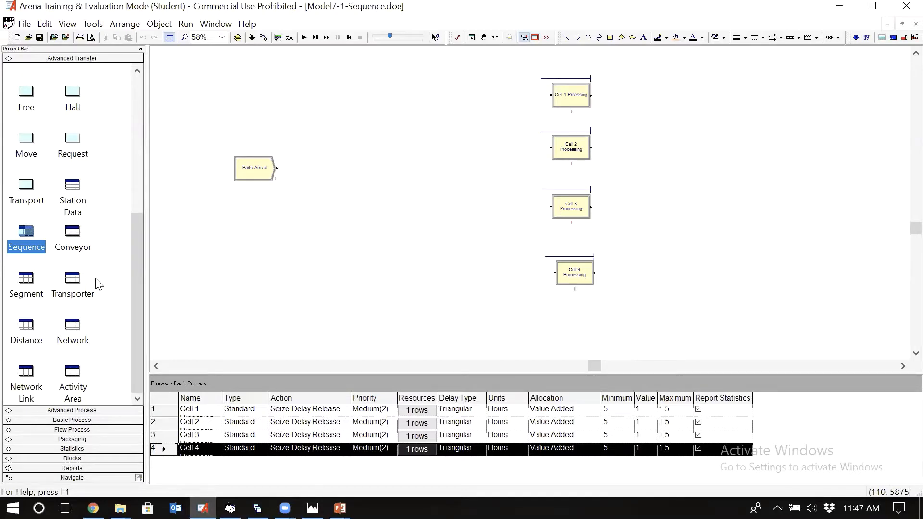
Step: Add a row to the Sequence data module, open it, and check the part routing table in Photos before returning to Arena
click(26, 234)
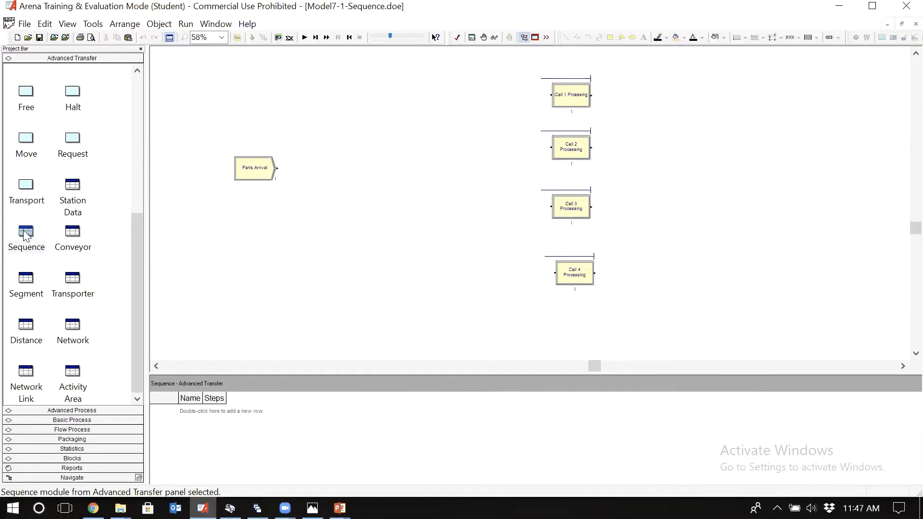
double_click(214, 412)
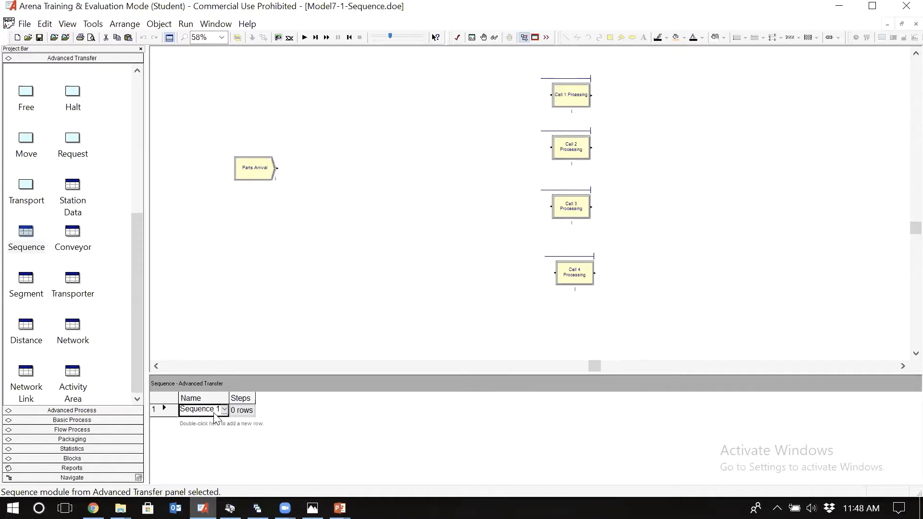
double_click(156, 409)
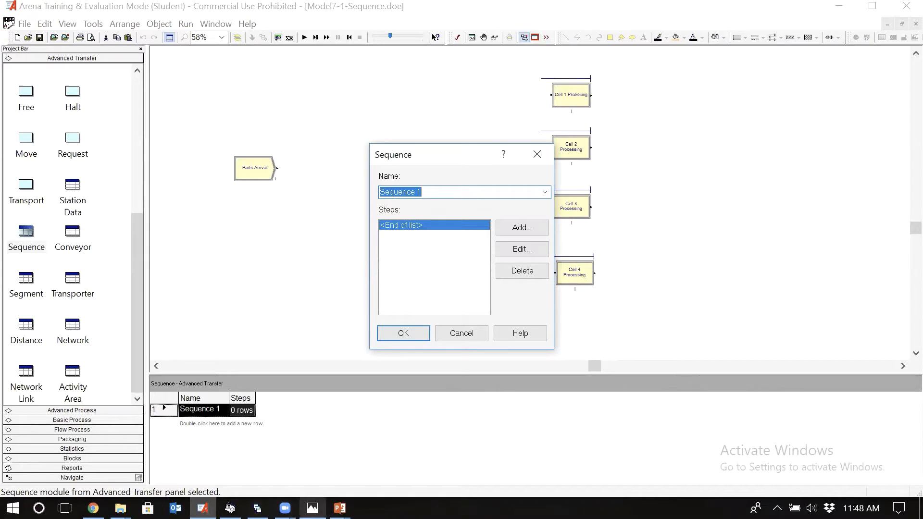
click(313, 508)
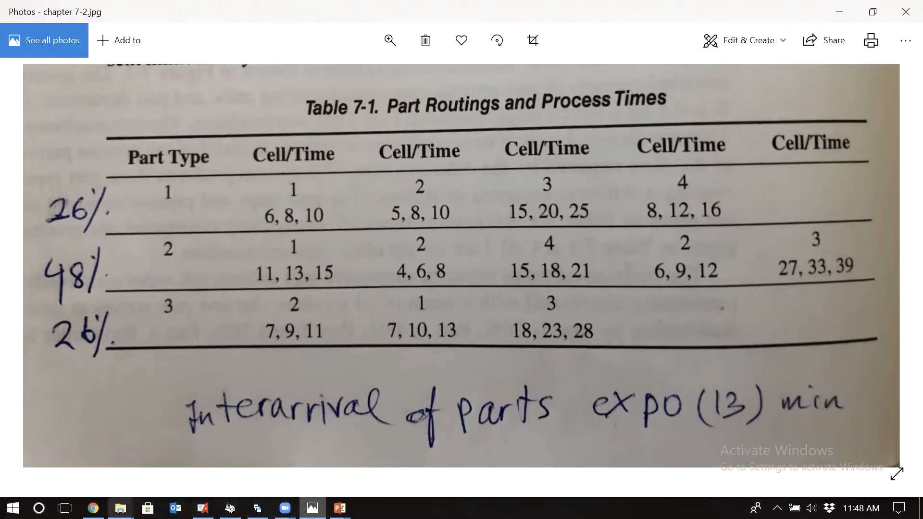
click(202, 508)
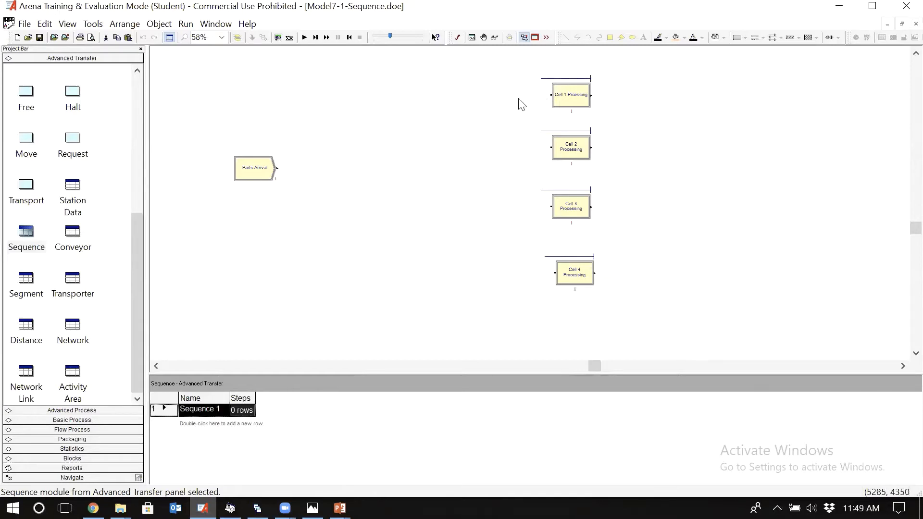
Step: Place four Station modules from Advanced Transfer, one in front of each of the four cell processing modules
click(137, 82)
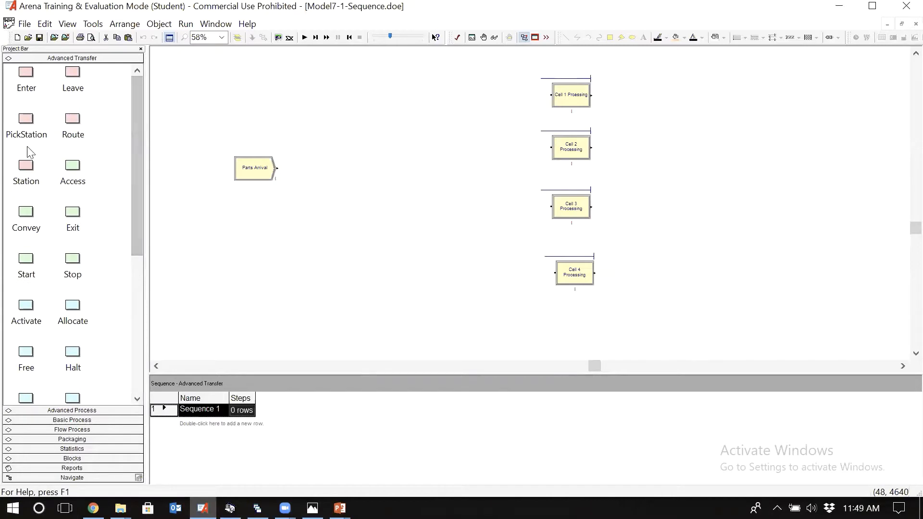
click(24, 174)
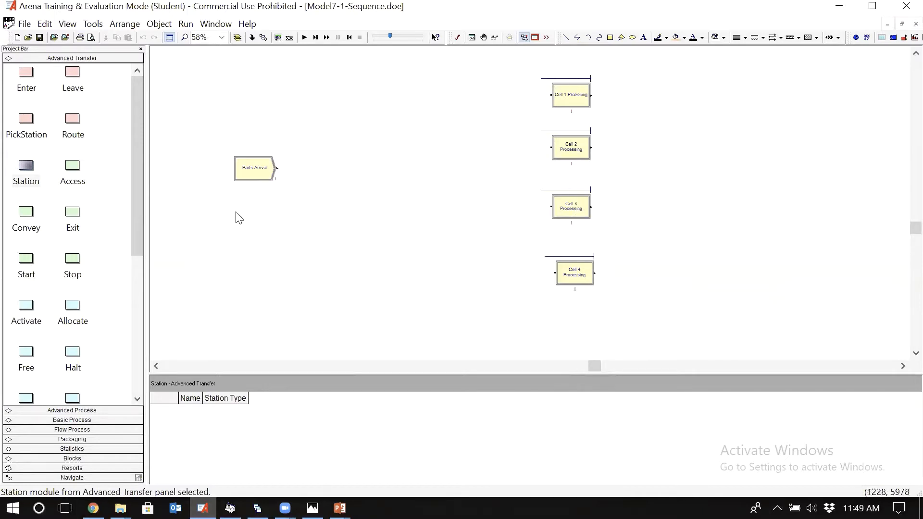
drag(26, 171, 489, 101)
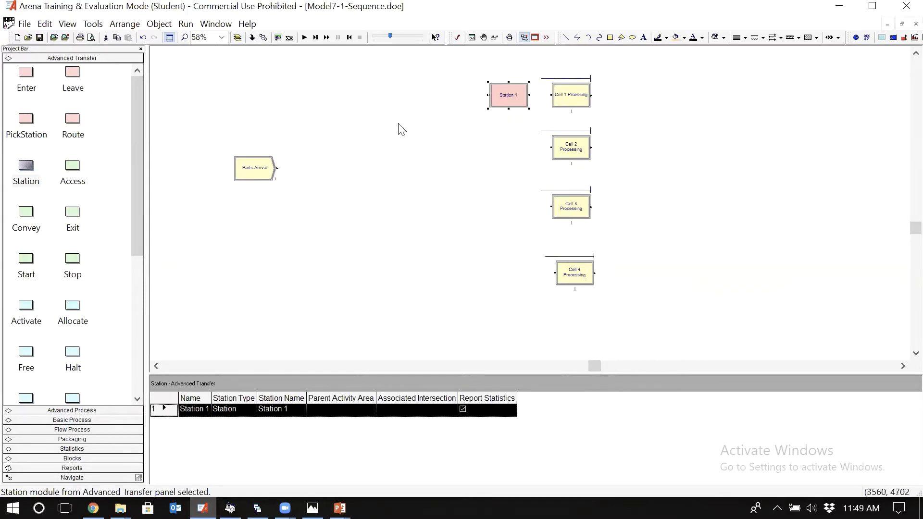
drag(26, 168, 492, 152)
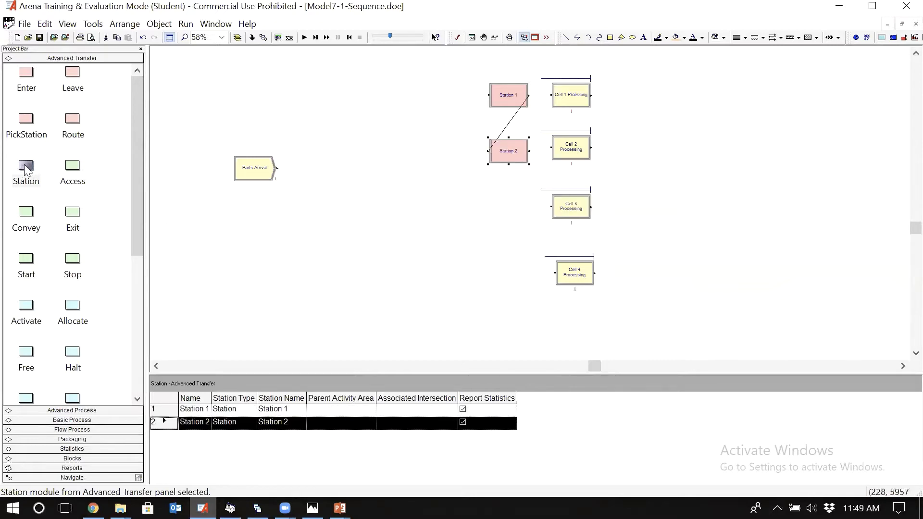
drag(26, 169, 489, 207)
drag(27, 169, 494, 281)
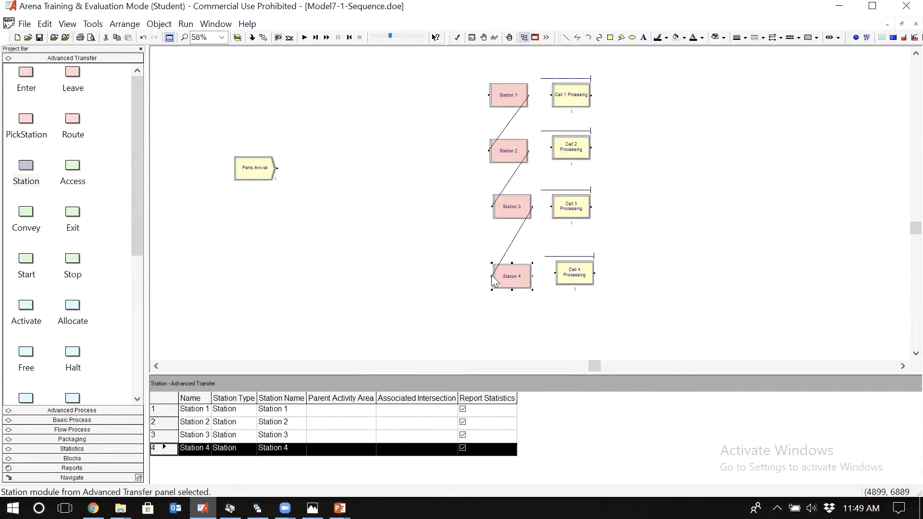
Step: Delete the three automatic connections linking the four Station modules to one another
click(505, 127)
key(Delete)
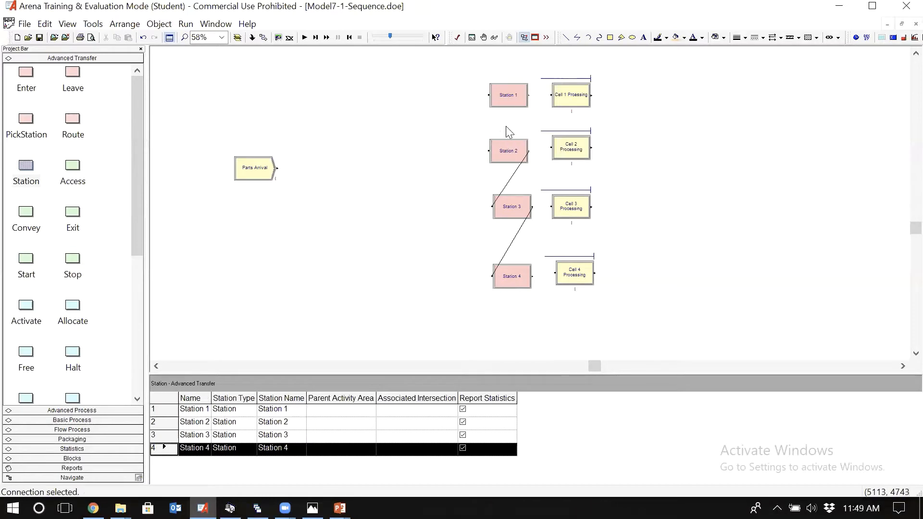
click(509, 185)
key(Delete)
click(505, 251)
key(Delete)
Step: Open the Station module beside the Cell 1 process and set its module name to Cell 1 Station
double_click(518, 96)
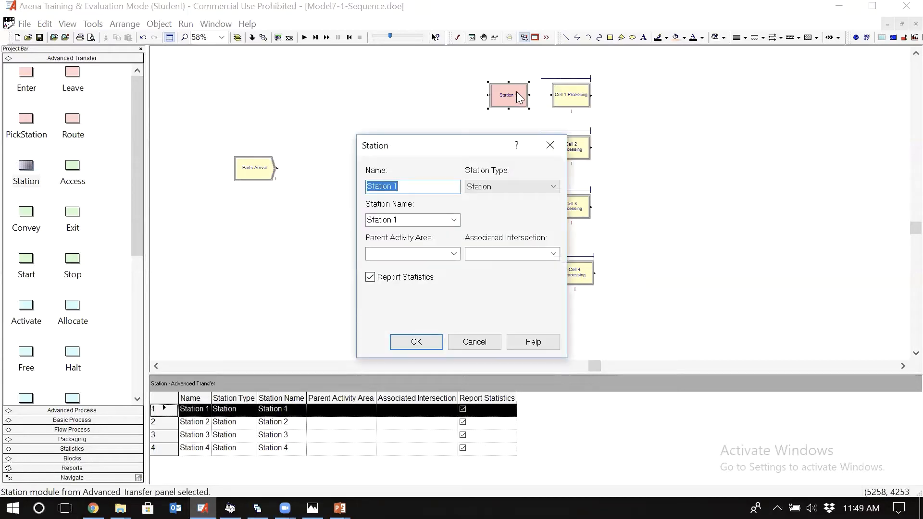
click(405, 183)
key(BackSpace)
key(BackSpace)
key(Home)
text(Cell 1)
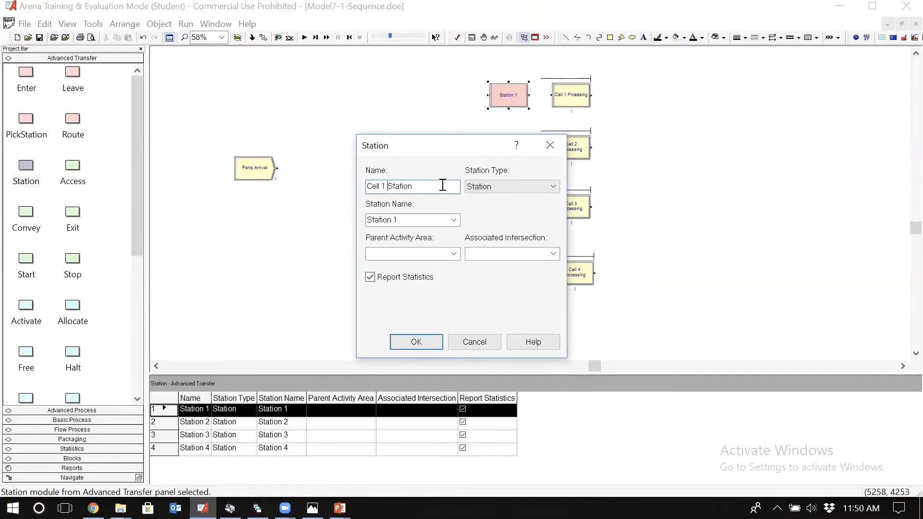
Step: Set the Station Name of the Cell 1 Station module to Cell 1
click(420, 217)
click(420, 217)
key(BackSpace)
key(ctrl+a)
key(BackSpace)
text(Ce)
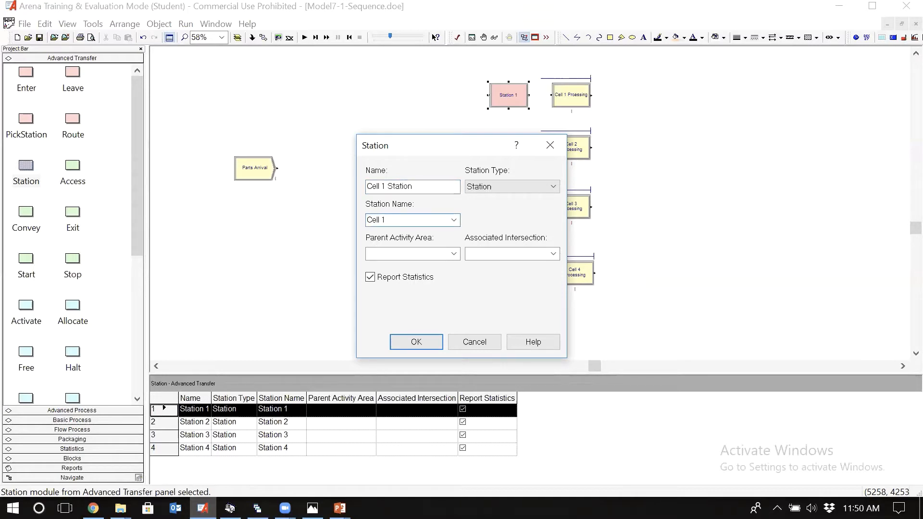
text(ll 1)
Step: Copy the module name into Station Name so it is Cell 1 Station, and accept the module settings
drag(423, 188, 326, 192)
key(ctrl+c)
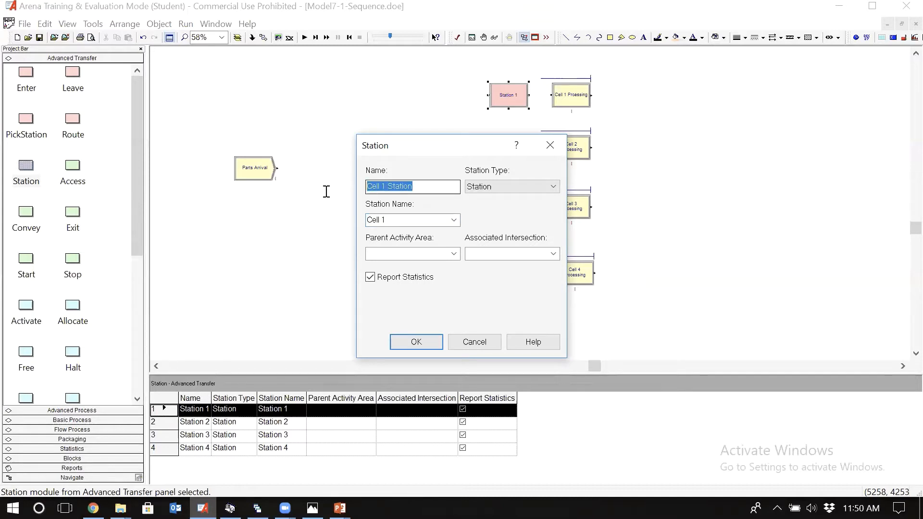
click(399, 217)
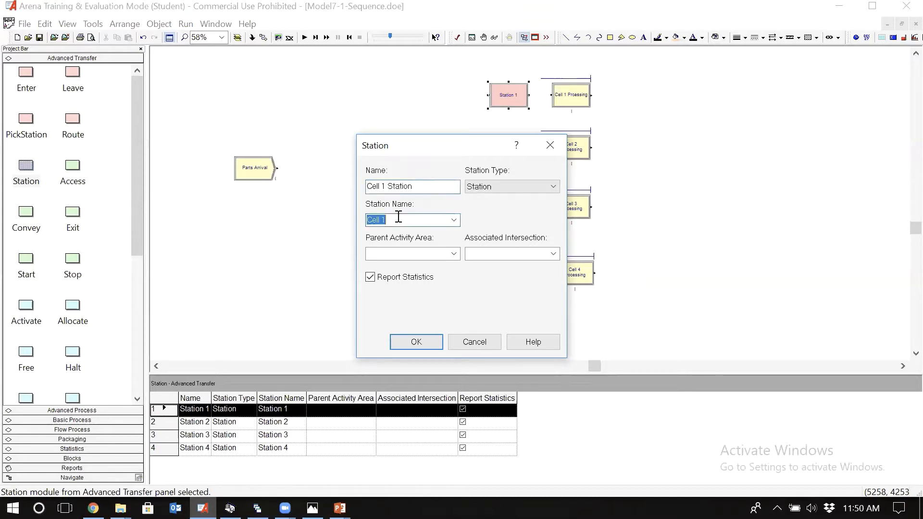
key(ctrl+v)
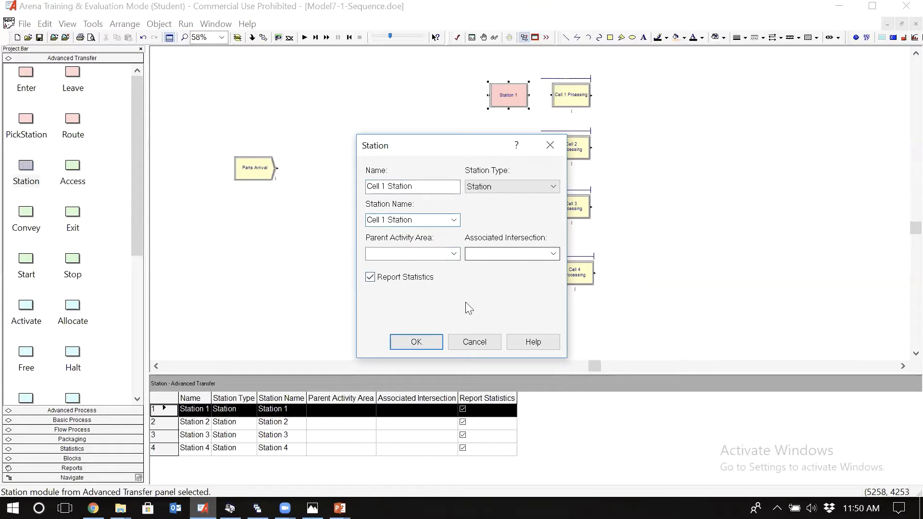
click(416, 342)
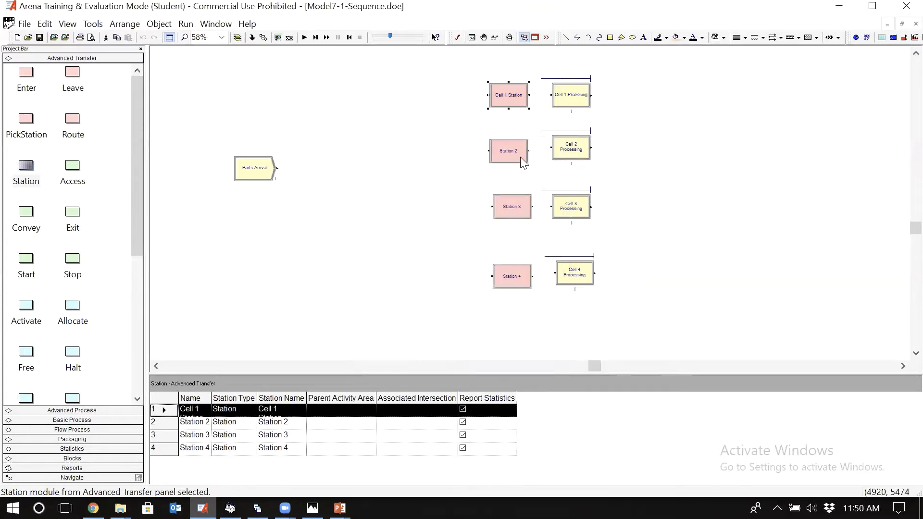
Step: Set both the module name and the Station Name of Station 2 to Cell 2 Station and accept the settings
double_click(519, 150)
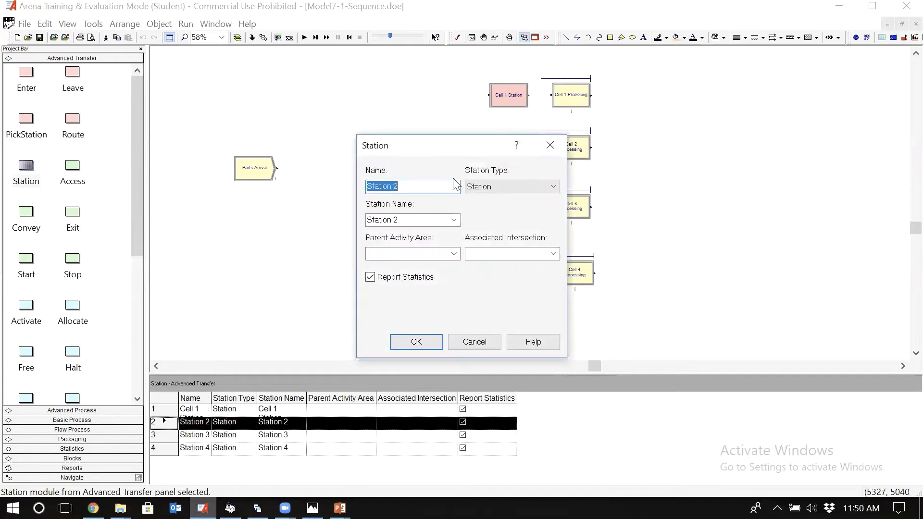
key(ctrl+v)
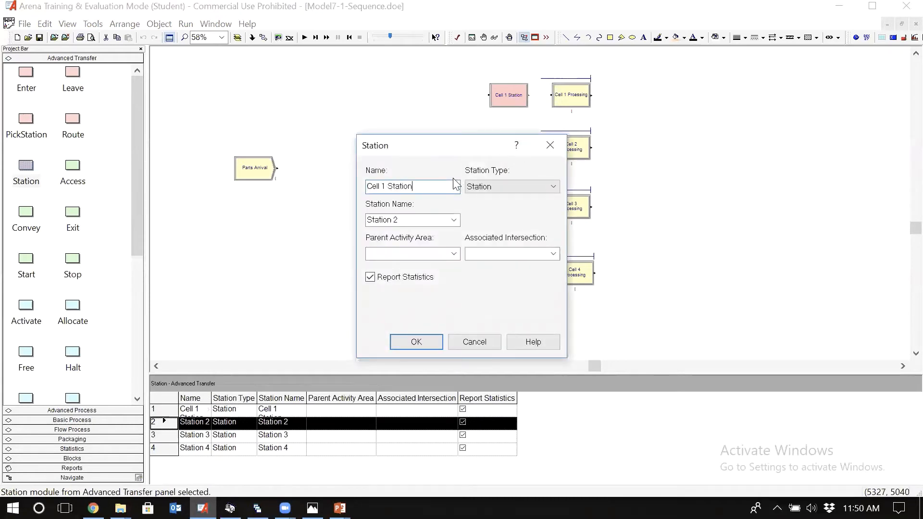
double_click(384, 187)
text(2)
click(407, 219)
key(ctrl+v)
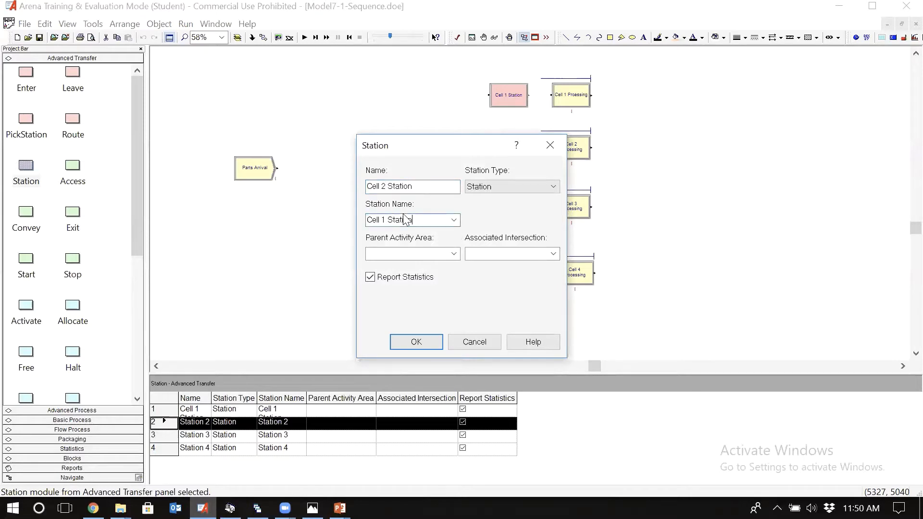
double_click(384, 219)
text(2)
click(413, 349)
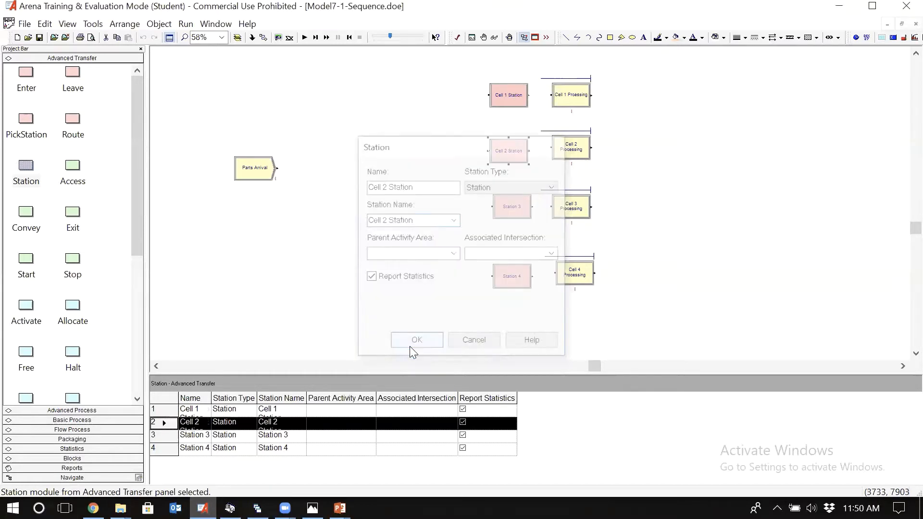
Step: Open the Station 3 module and set its module name to Cell 3 Station
double_click(516, 211)
key(ctrl+v)
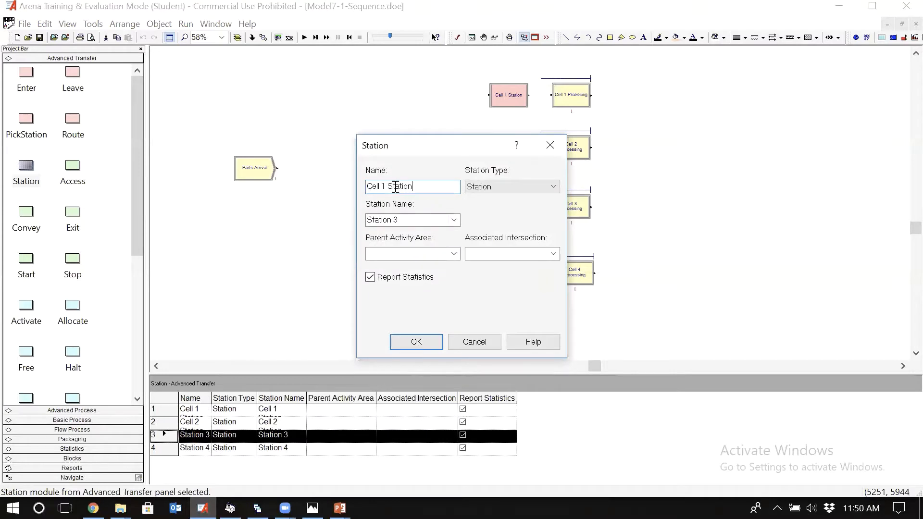
click(382, 186)
key(BackSpace)
text(2)
Step: Set the third module's Station Name to Cell 3 Station and accept the module settings
double_click(413, 220)
key(BackSpace)
key(BackSpace)
key(BackSpace)
key(BackSpace)
key(BackSpace)
key(BackSpace)
key(BackSpace)
key(BackSpace)
text(Cell 1 Station)
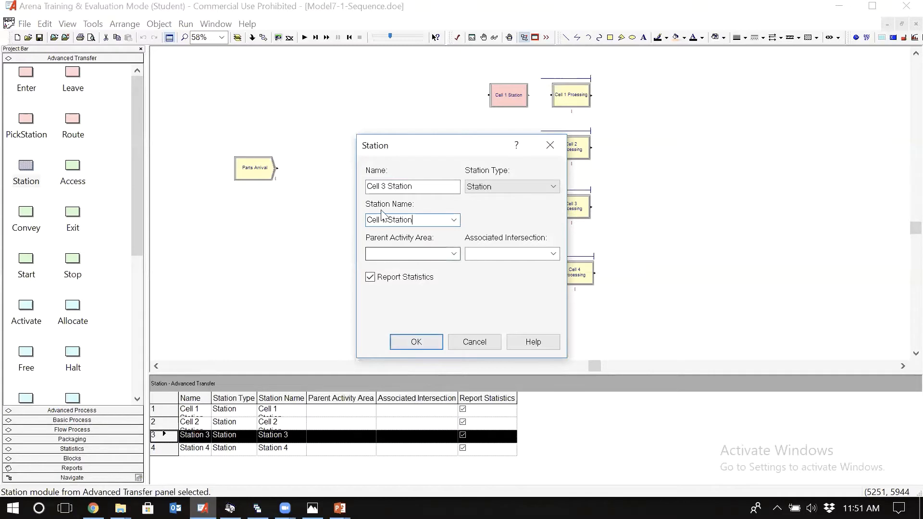
double_click(386, 220)
text(3)
click(414, 343)
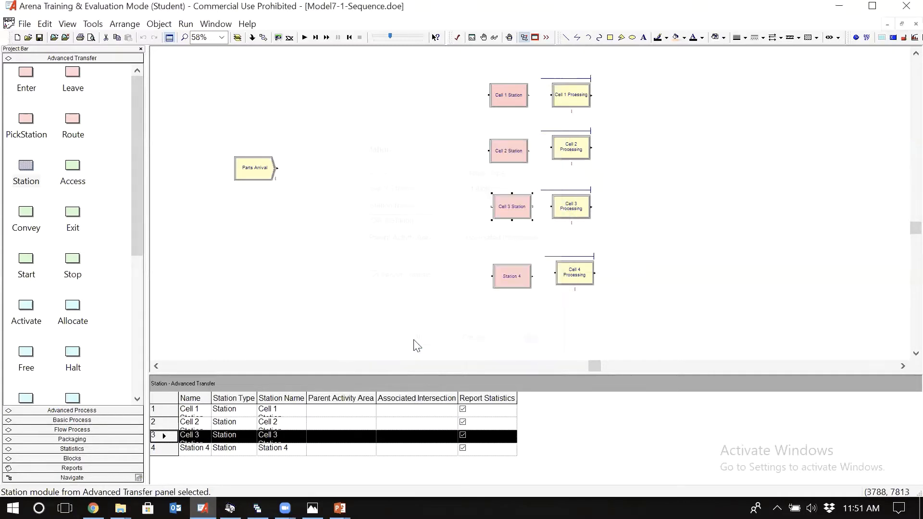
Step: Set both the module name and the Station Name of Station 4 to Cell 4 Station and accept the settings
double_click(514, 270)
key(ctrl+v)
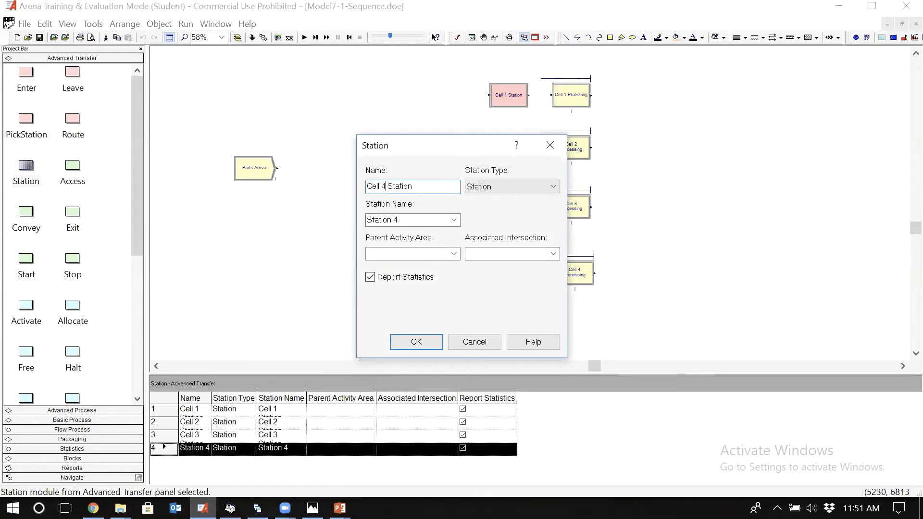
double_click(415, 222)
key(BackSpace)
key(BackSpace)
key(BackSpace)
key(BackSpace)
key(BackSpace)
key(BackSpace)
key(ctrl+v)
click(417, 344)
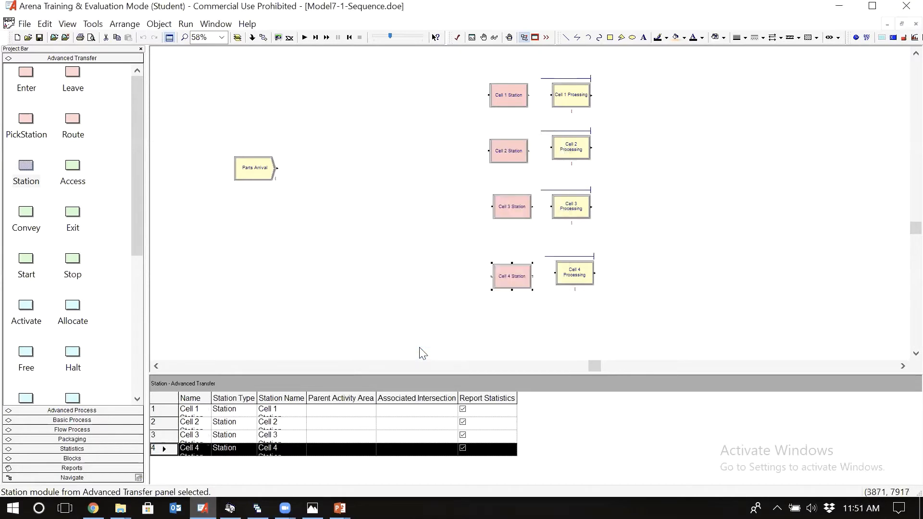
click(421, 353)
Step: Connect each of the four cell Station modules to the processing module of the same cell
click(135, 390)
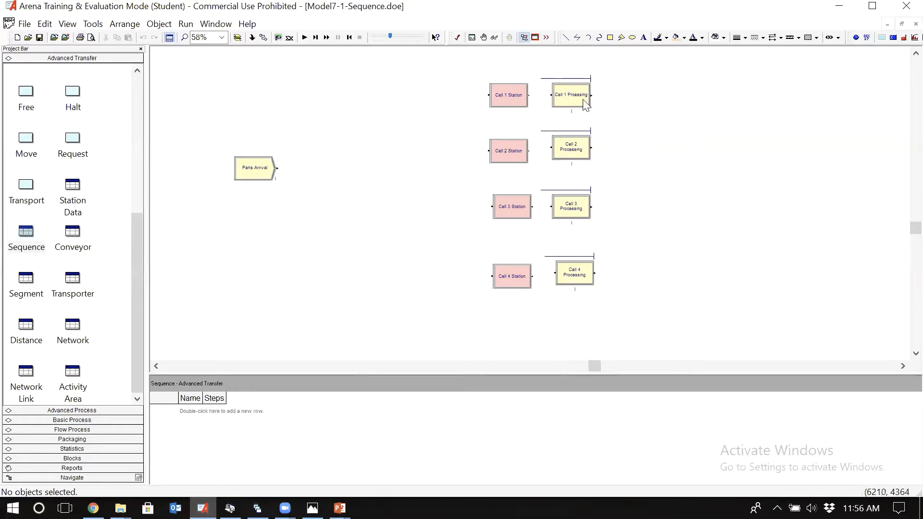
click(264, 37)
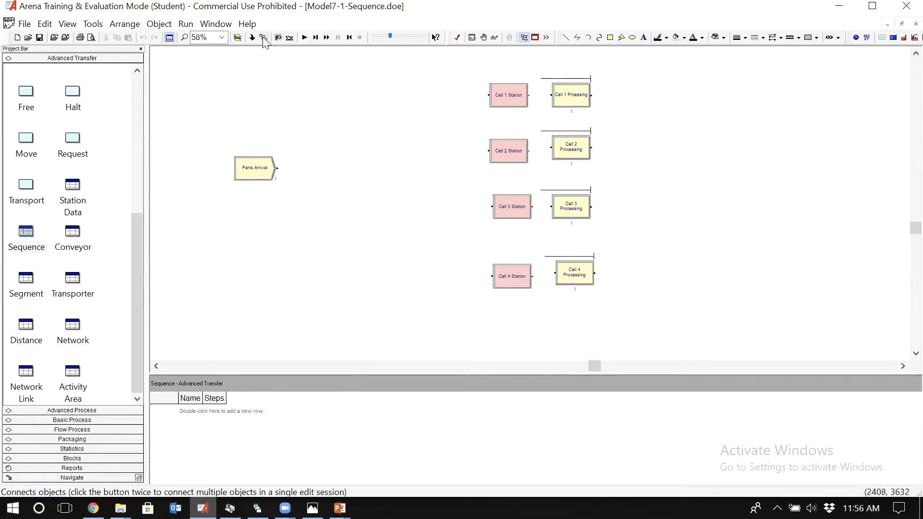
click(529, 95)
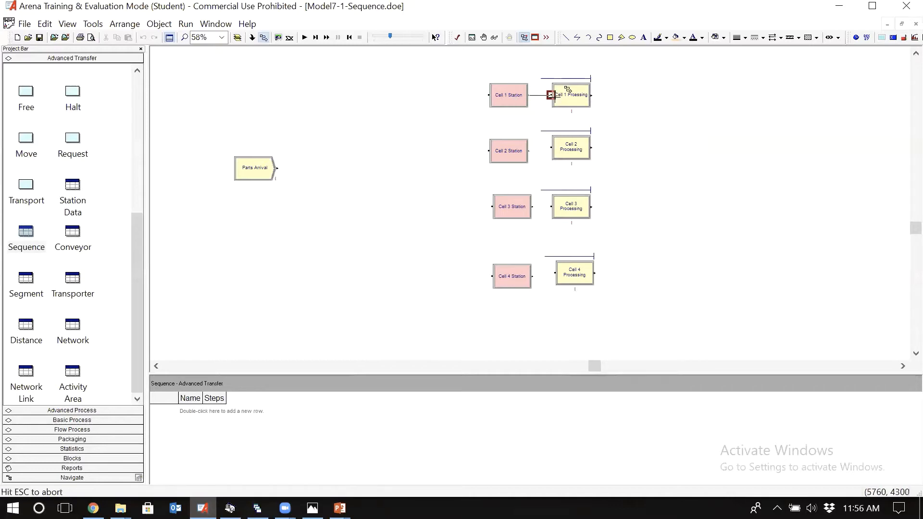
click(552, 94)
click(529, 150)
click(551, 148)
click(533, 207)
click(552, 207)
click(532, 276)
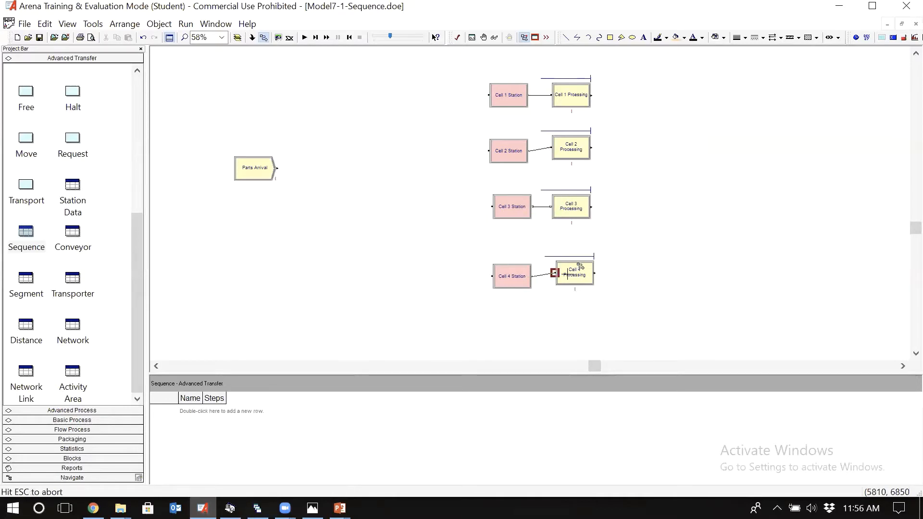
click(555, 273)
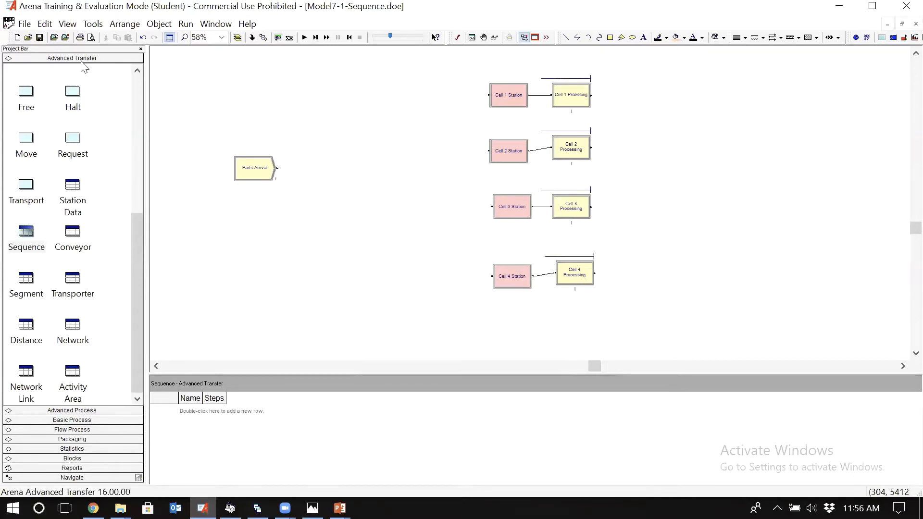
Step: Add a row to the Sequence data module, open it, and name it Part 1 Sequence
click(28, 246)
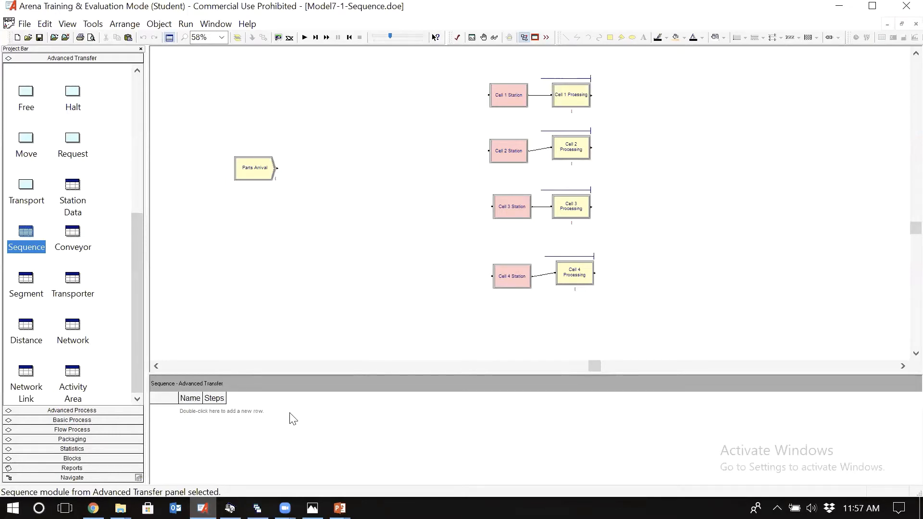
double_click(227, 411)
double_click(164, 409)
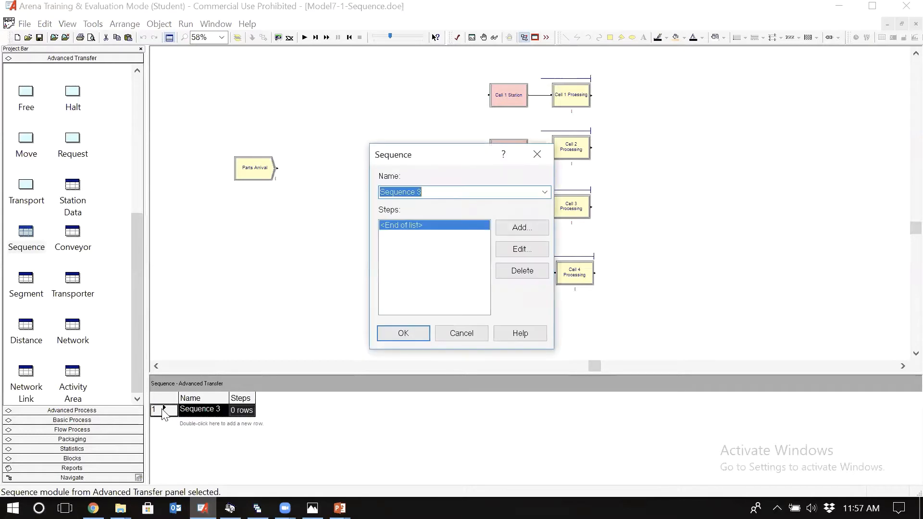
drag(450, 159, 390, 150)
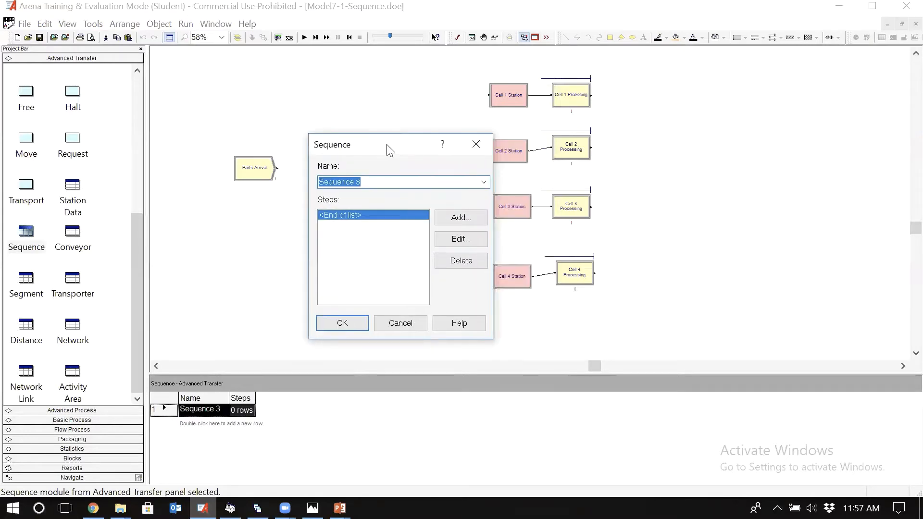
click(374, 184)
key(Home)
text(Part 1)
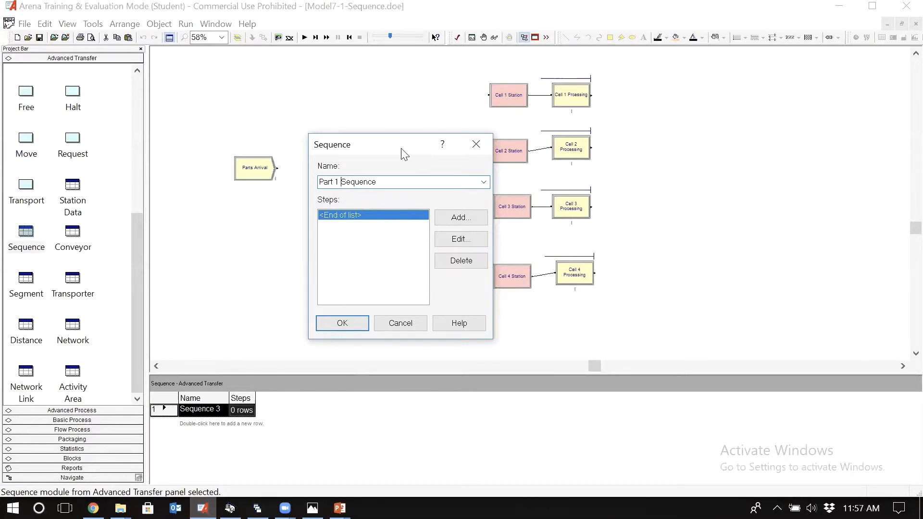
drag(404, 152, 379, 99)
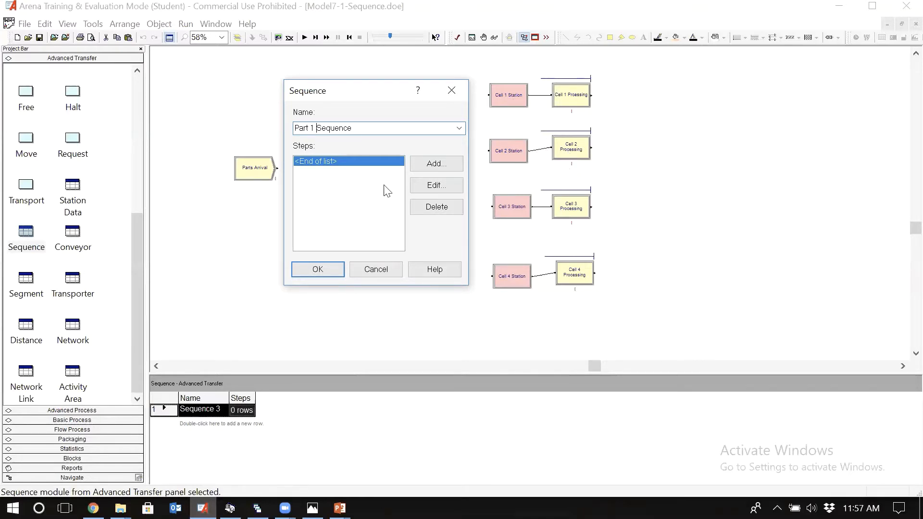
Step: Add a step to Part 1 Sequence with Cell 1 Station as its station and Part 1 Step 1 as its step name
click(435, 164)
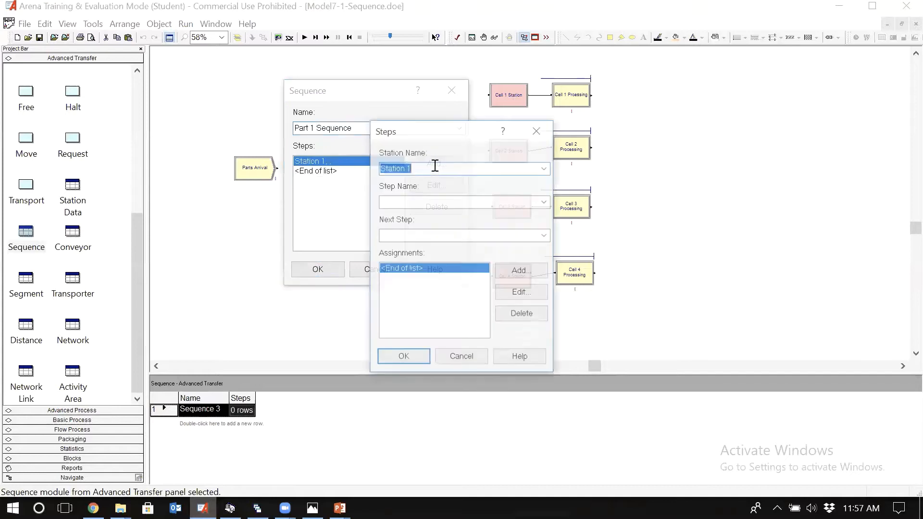
click(424, 165)
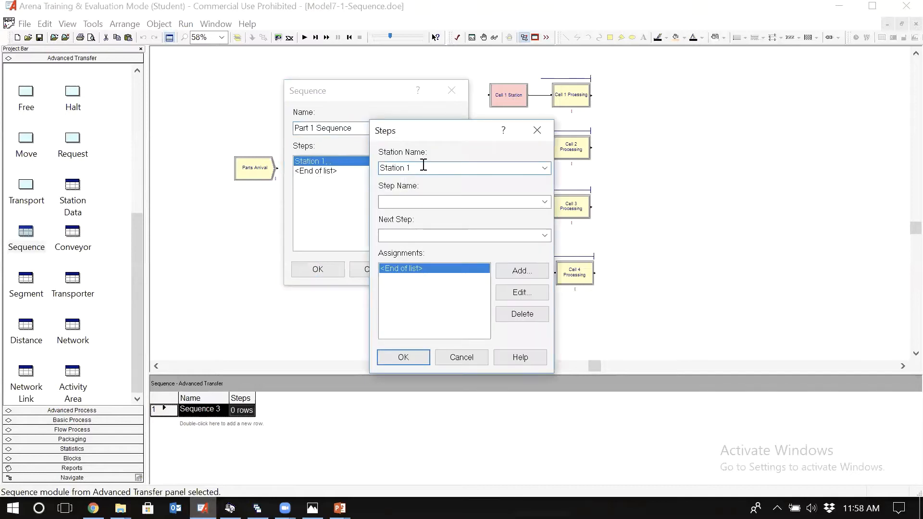
key(Down)
click(544, 168)
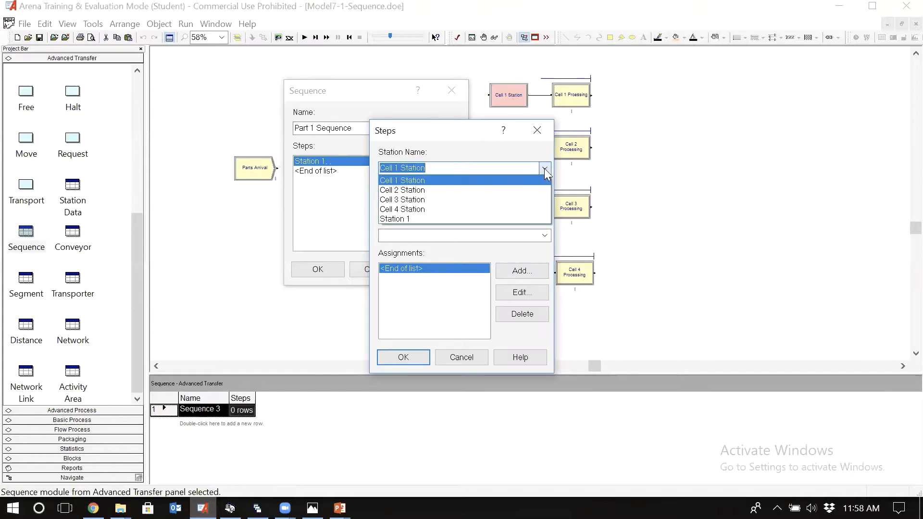
click(440, 178)
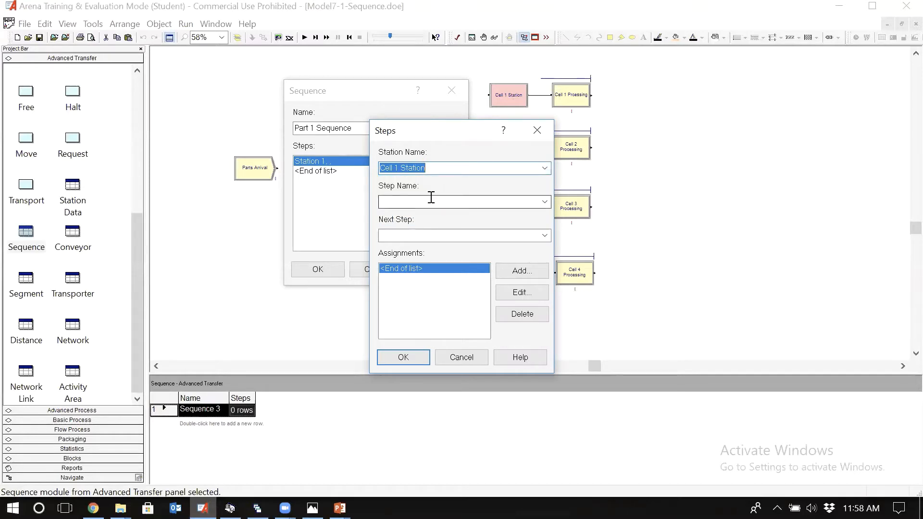
click(431, 198)
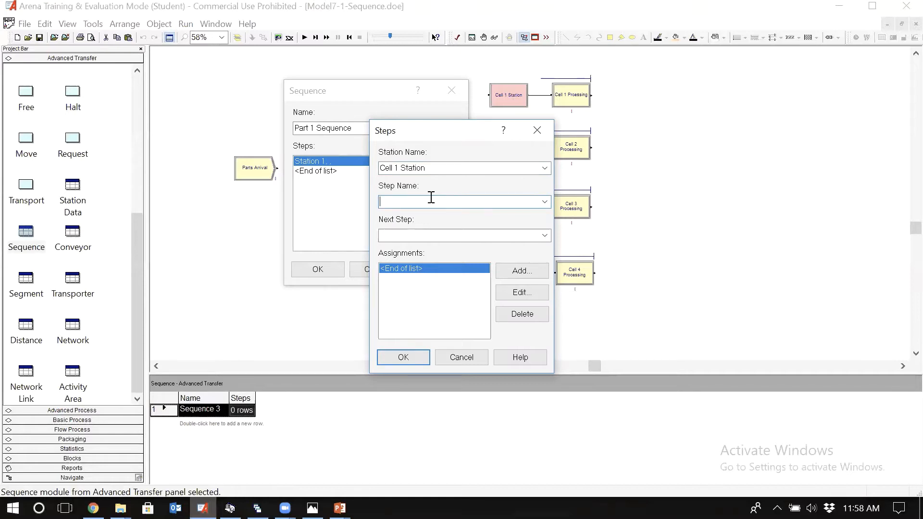
text(Part 1 Step 1)
click(403, 358)
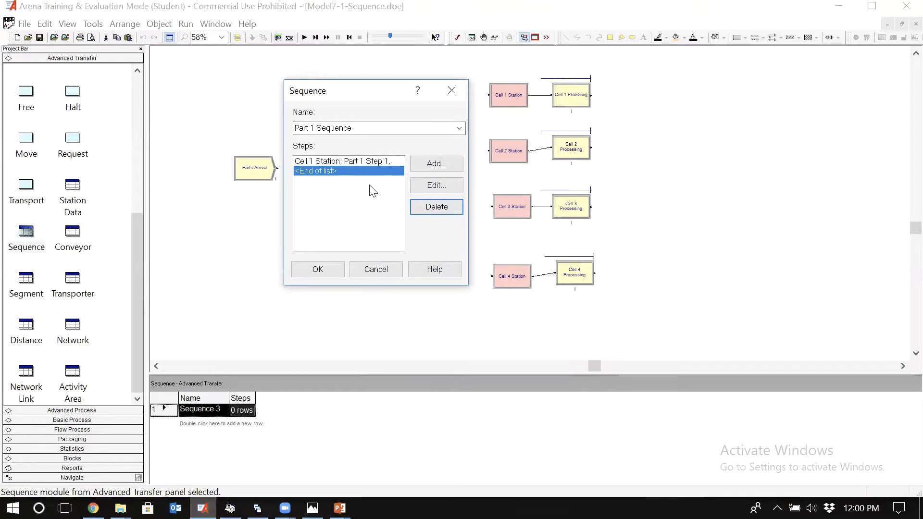
Step: Add a second sequence step using Cell 2 Station, named Part 1 Step 2
click(436, 166)
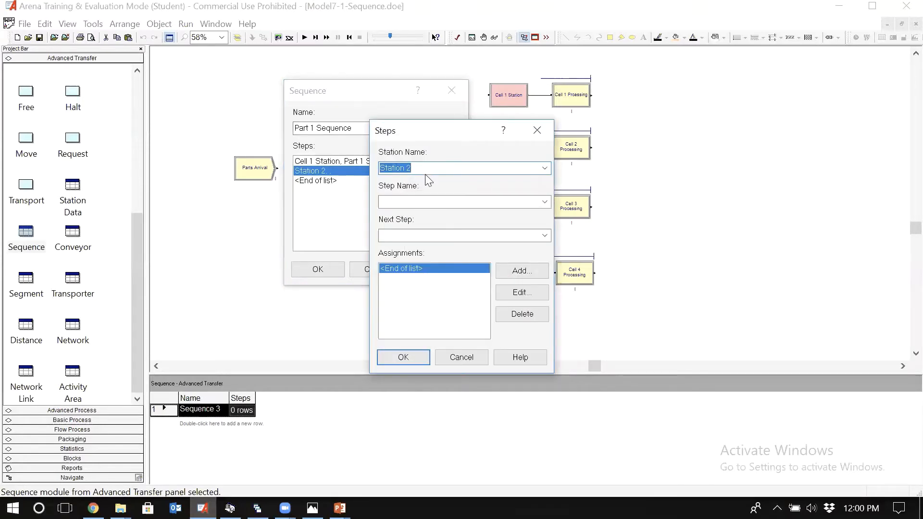
click(545, 168)
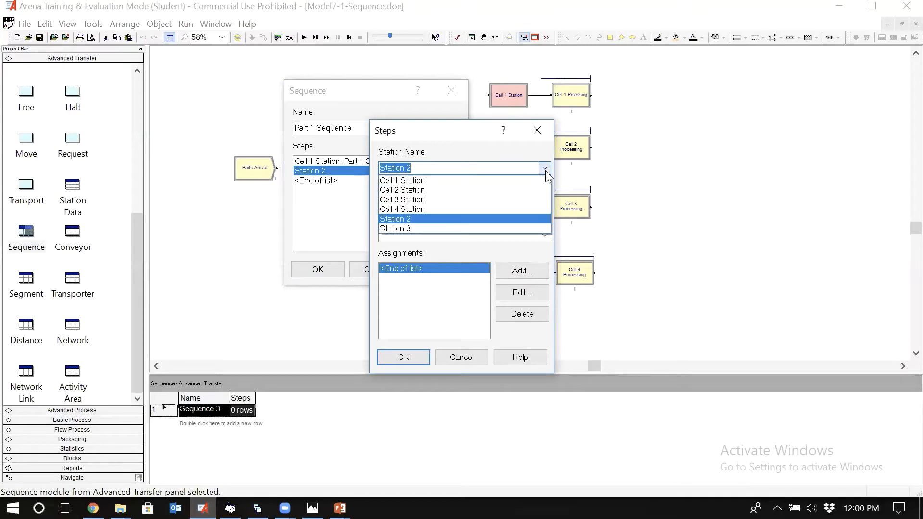
click(450, 192)
click(428, 201)
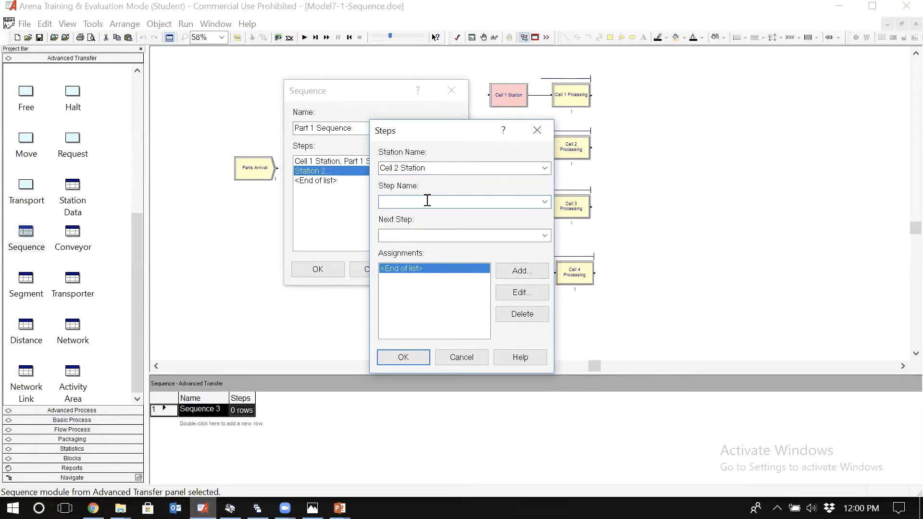
text(Pa)
text(Step 2)
click(412, 363)
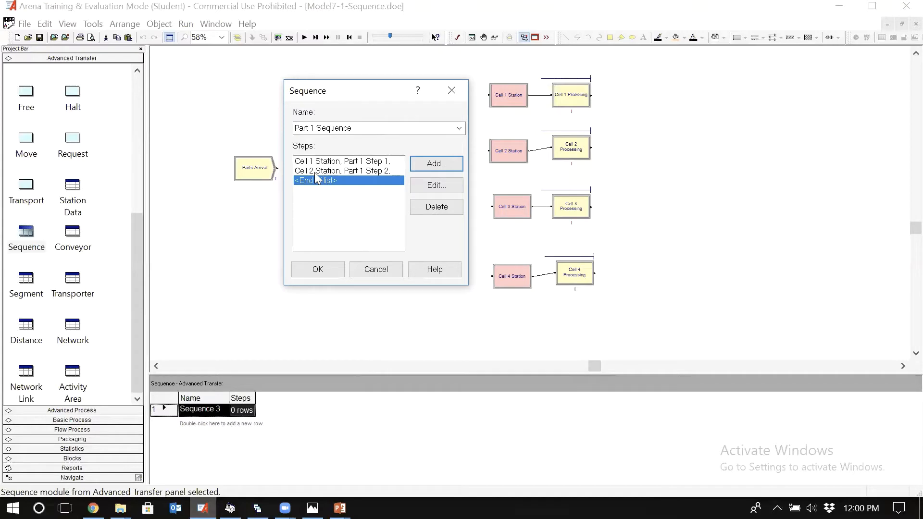
Step: Add a third sequence step using Cell 3 Station, named Part 1 Step 3
click(440, 167)
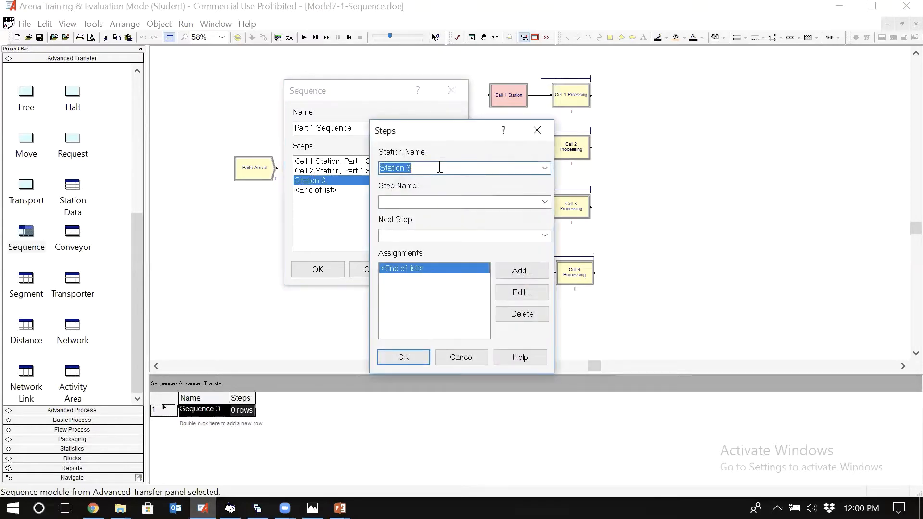
click(545, 169)
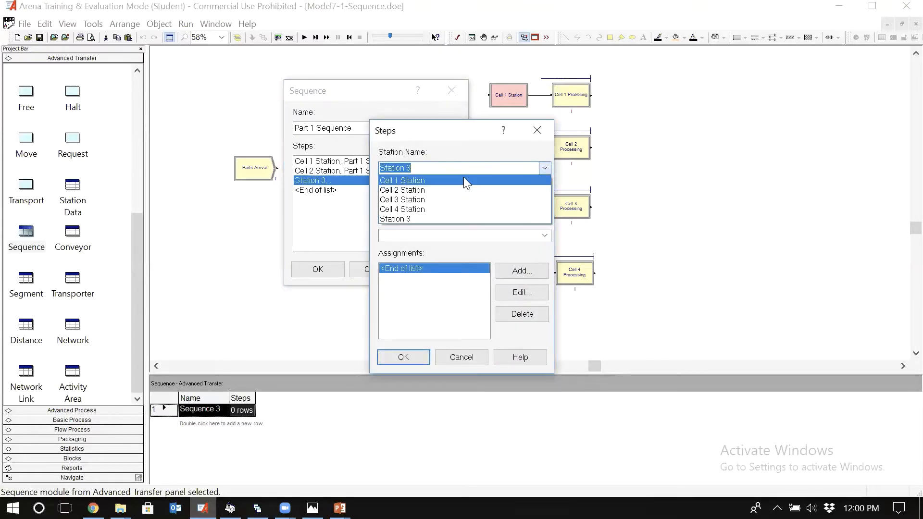
click(431, 198)
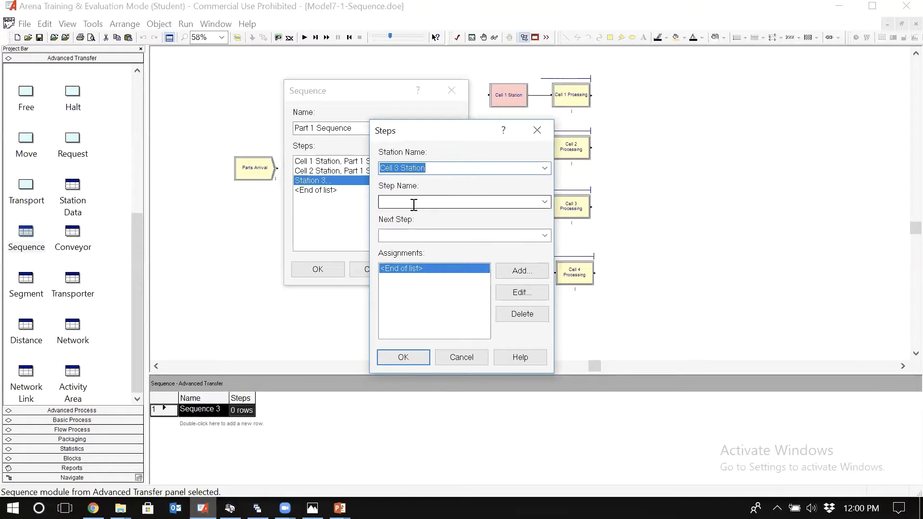
click(414, 202)
text(Part 1)
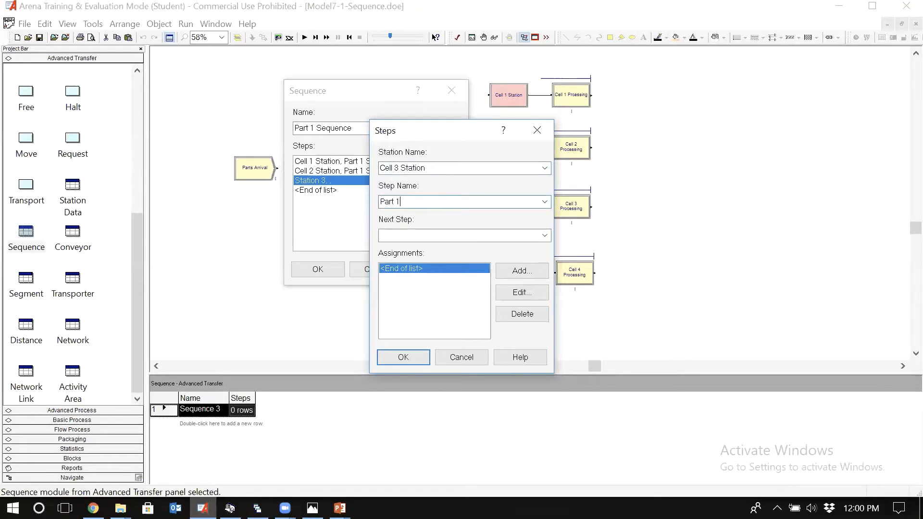
text( Step 3)
click(404, 356)
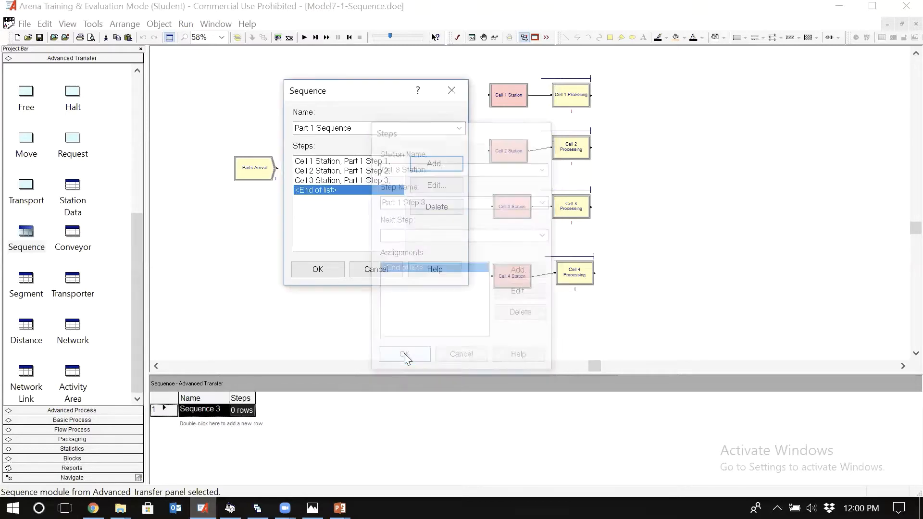
Step: Add a fourth sequence step using Cell 4 Station, named Part 1 Step 4, and accept the Part 1 Sequence settings
click(434, 165)
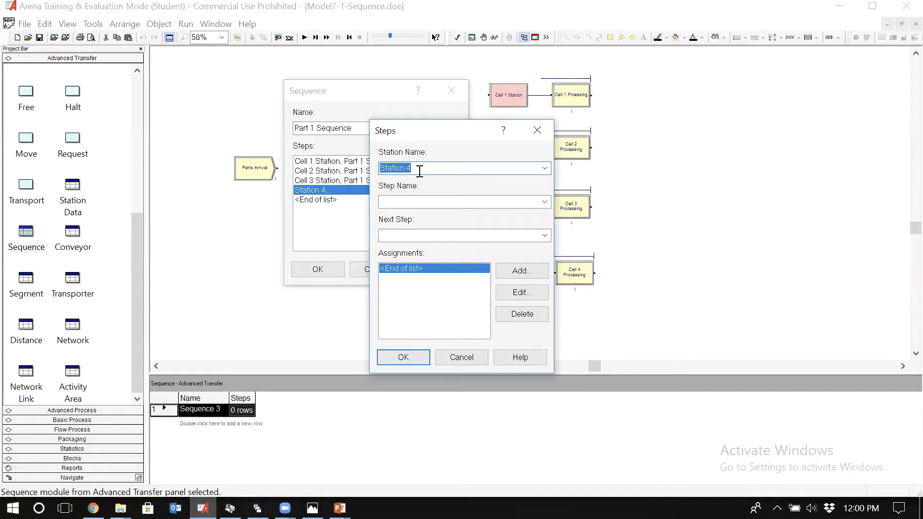
click(544, 168)
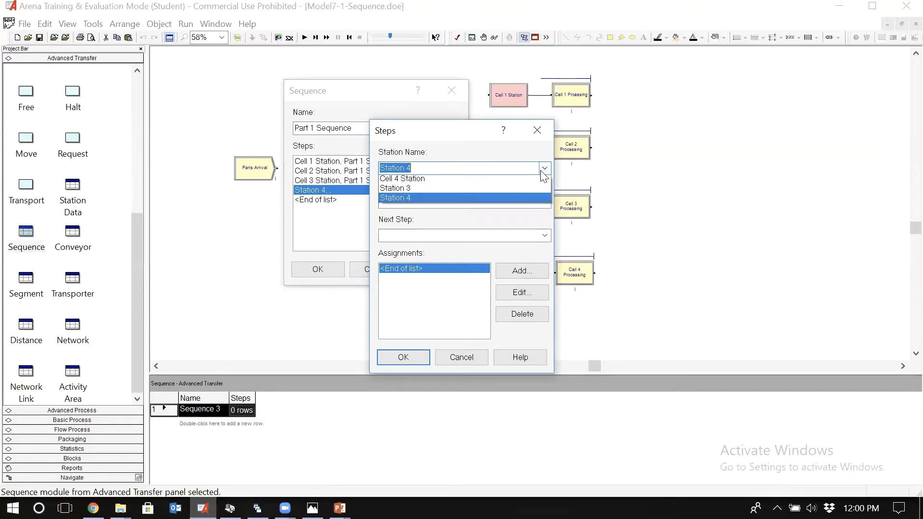
click(423, 208)
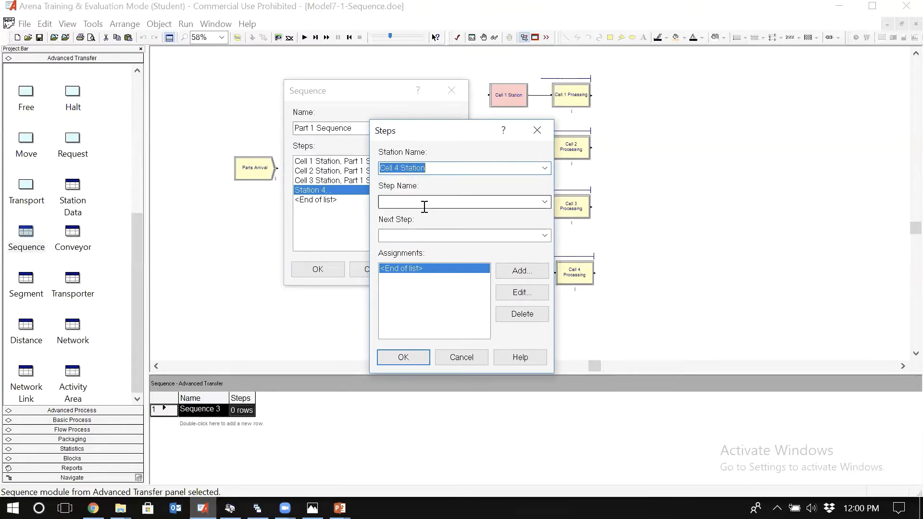
click(414, 205)
text(Pa)
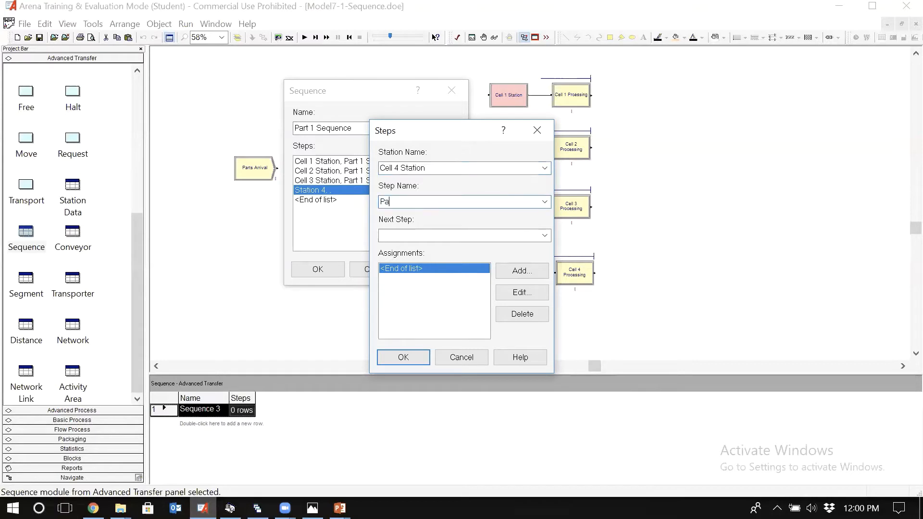
text(rt 1 Step 4)
click(403, 359)
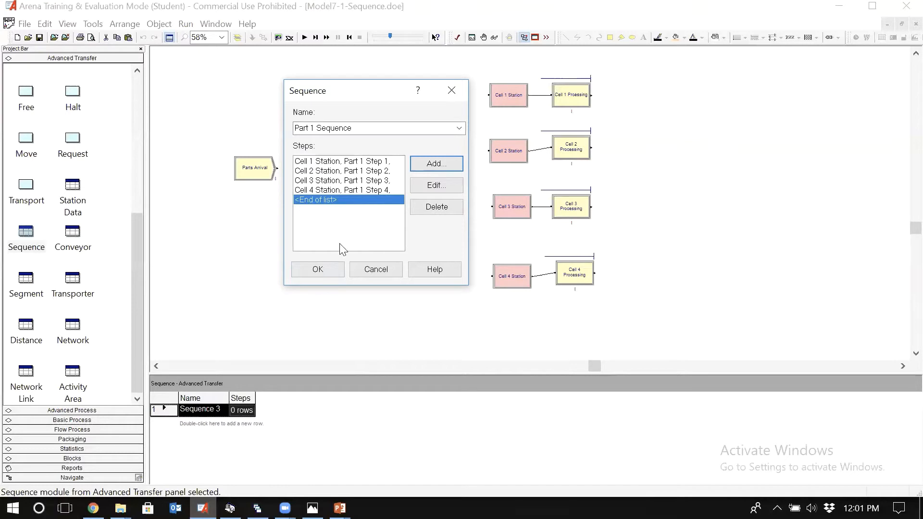
click(318, 270)
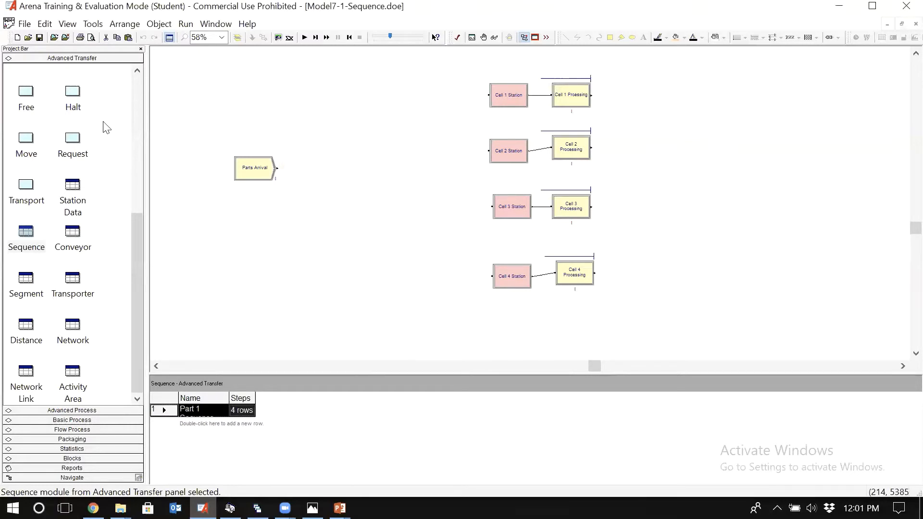
Step: Place a Dispose module to the right of the processing cells and name it Exit of parts
click(85, 418)
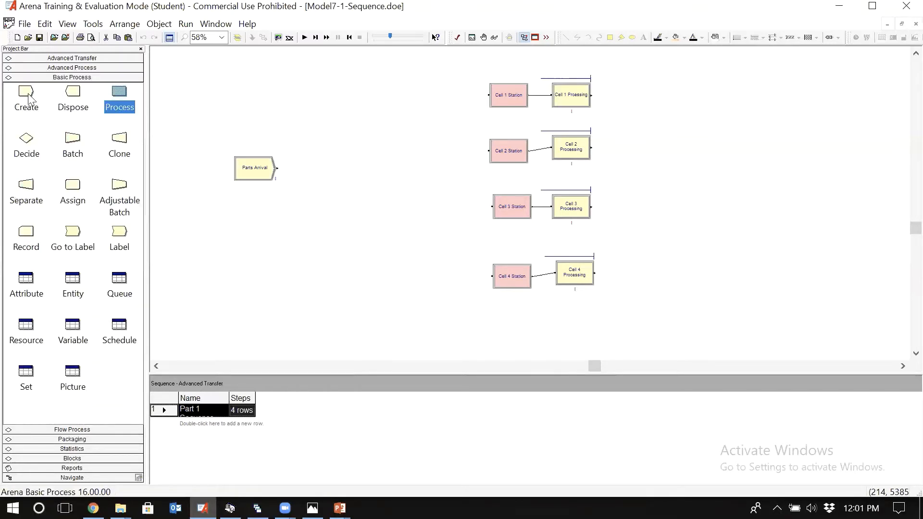
click(72, 94)
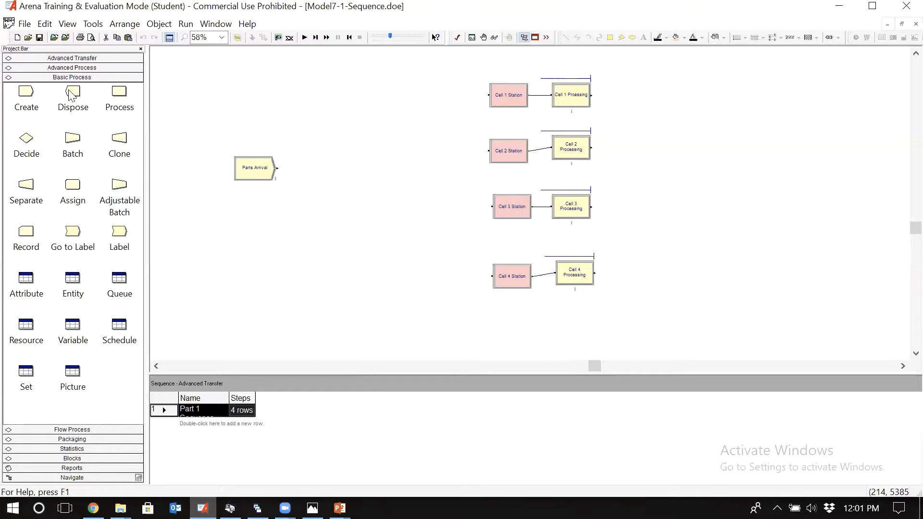
drag(82, 96, 726, 166)
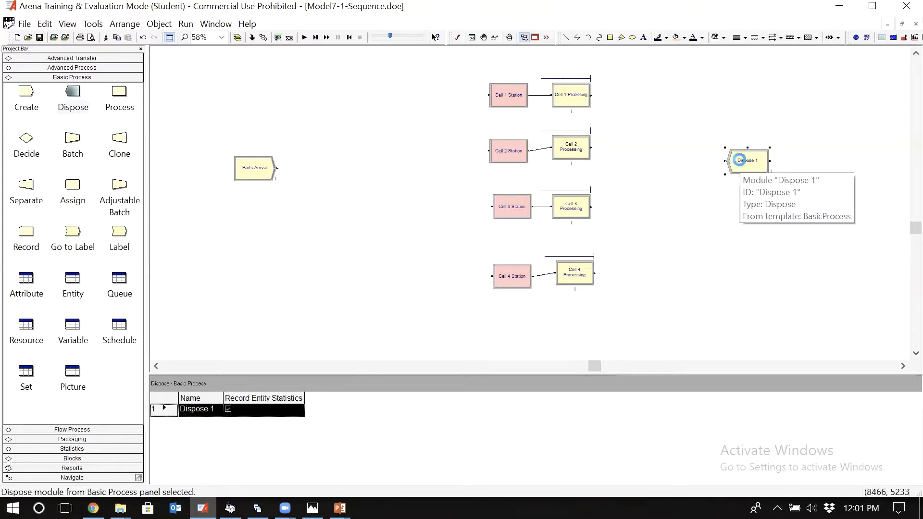
double_click(741, 161)
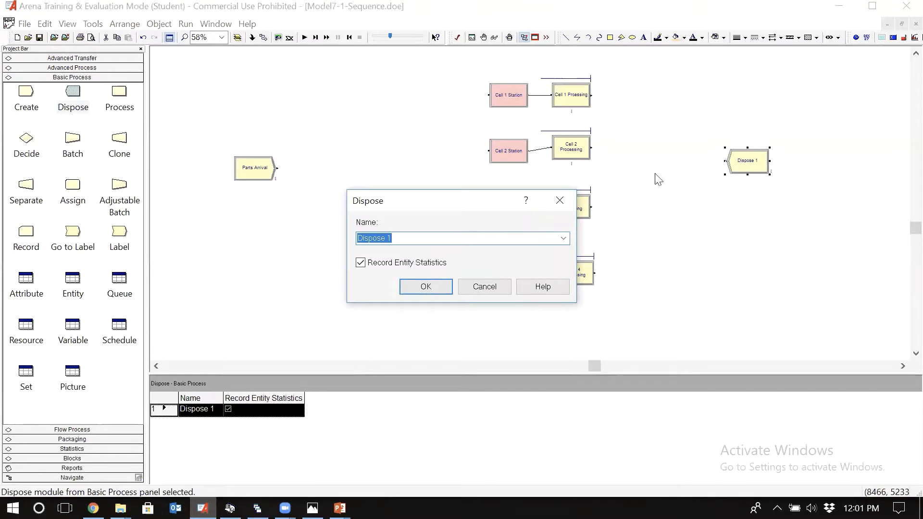
text(Exit of parts)
click(434, 289)
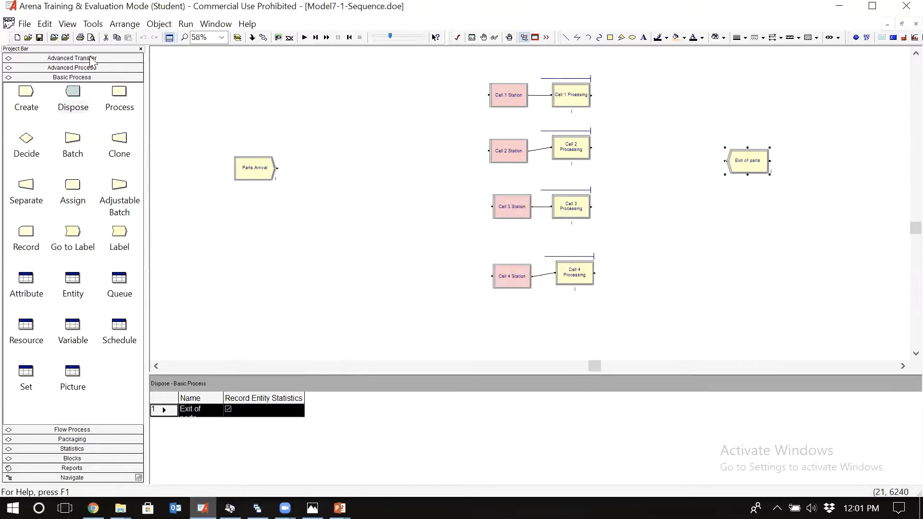
Step: Place a new Station module just left of the Exit of parts module
click(76, 68)
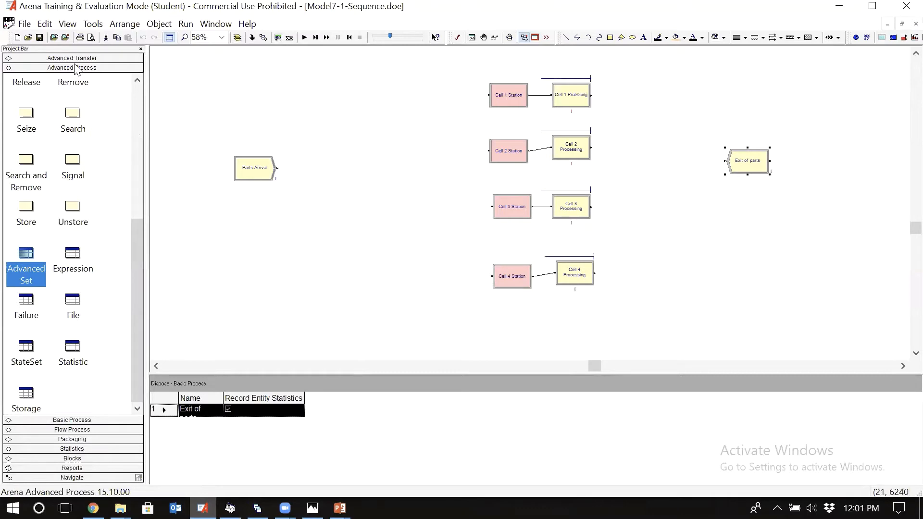
click(84, 59)
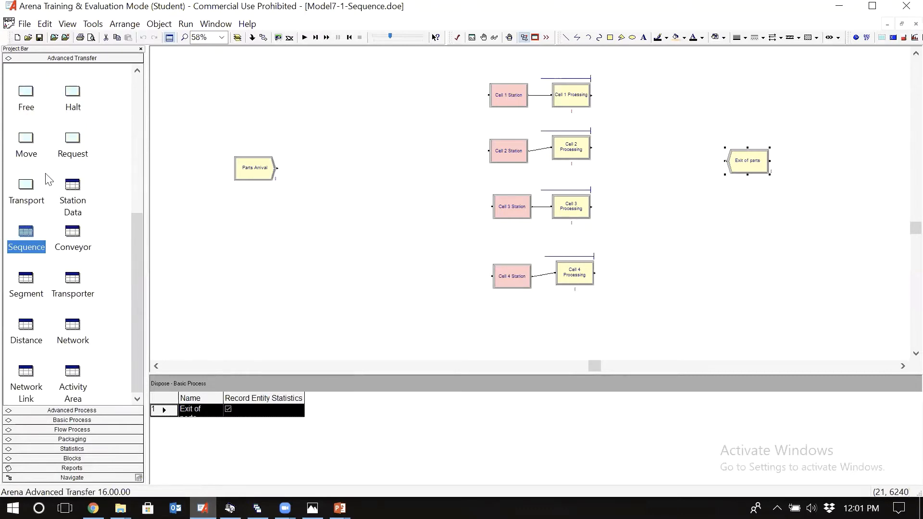
click(138, 89)
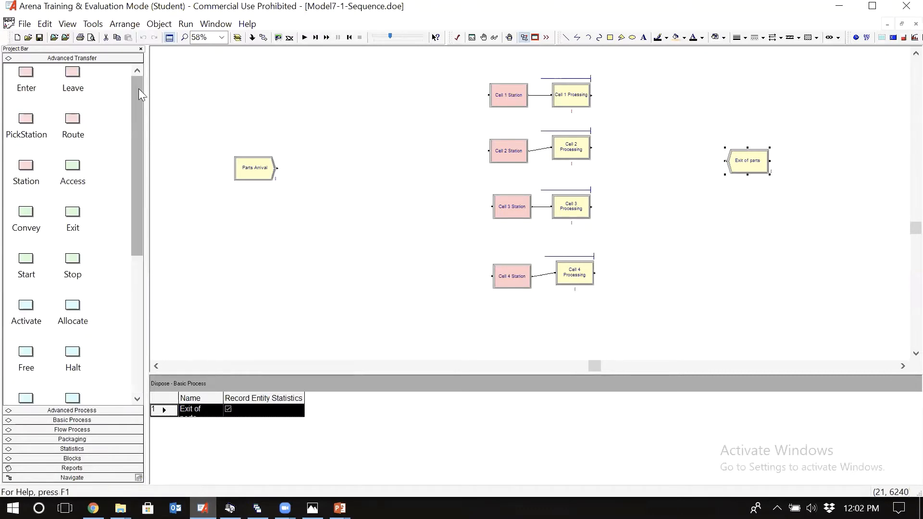
click(27, 167)
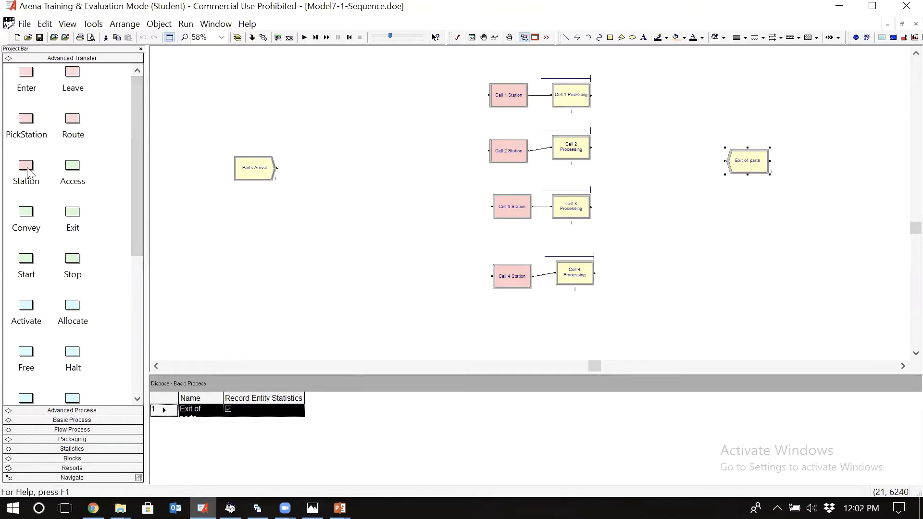
click(693, 166)
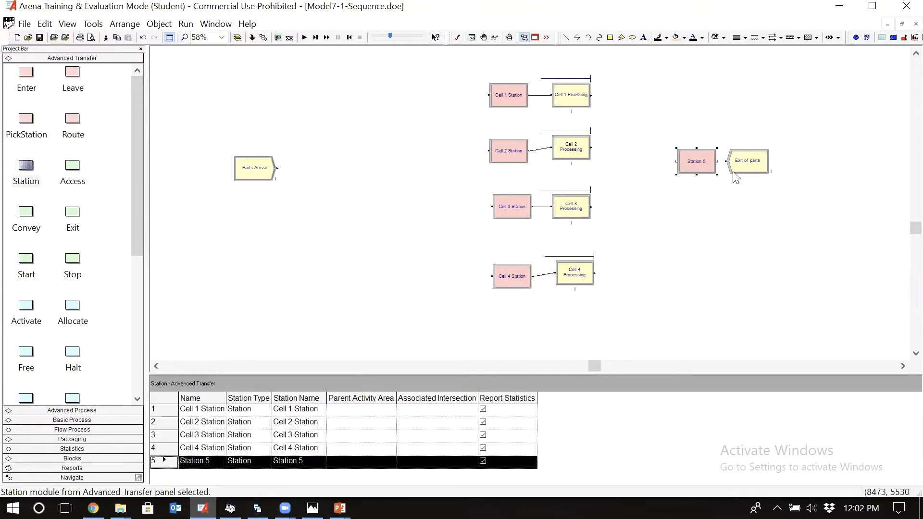
Step: Set both the name and the station name of the new Station module beside Exit of parts to Dispose Station
double_click(705, 169)
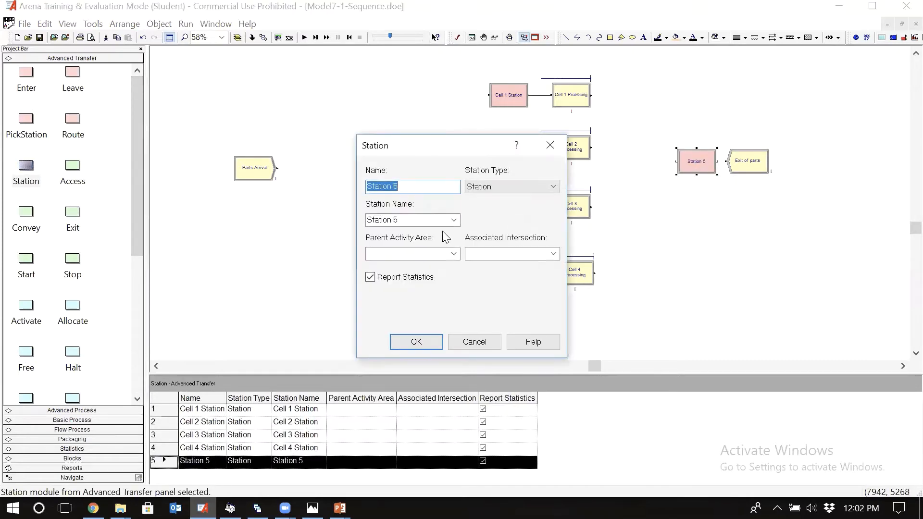
click(422, 187)
text(n)
text(Dispose)
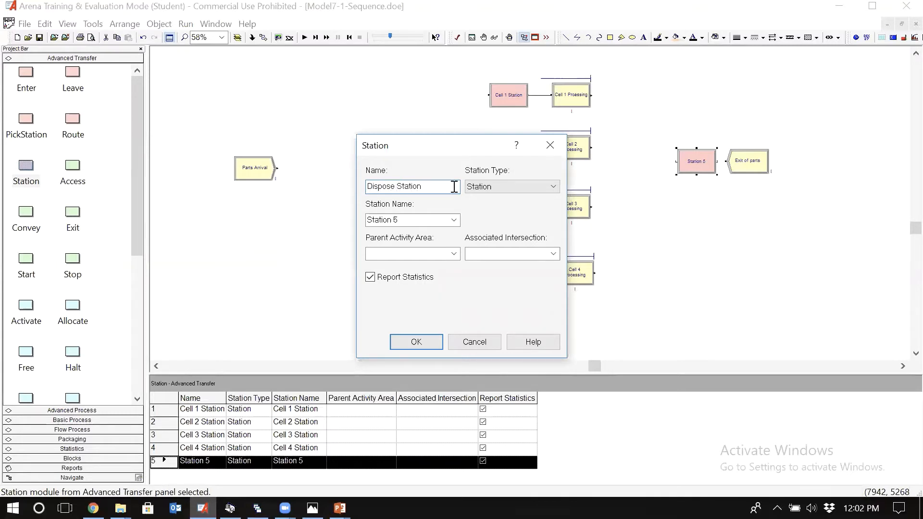
click(425, 221)
double_click(426, 221)
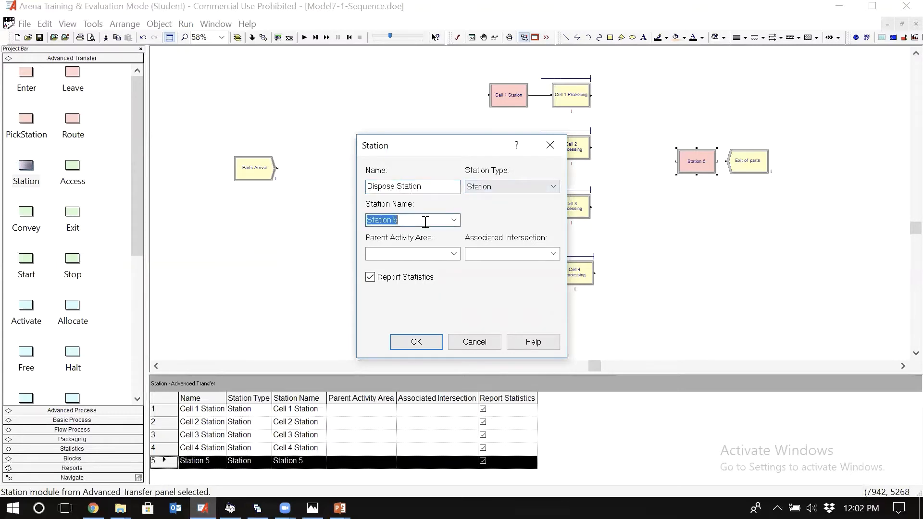
text(DIspose St)
click(374, 220)
key(BackSpace)
text(i)
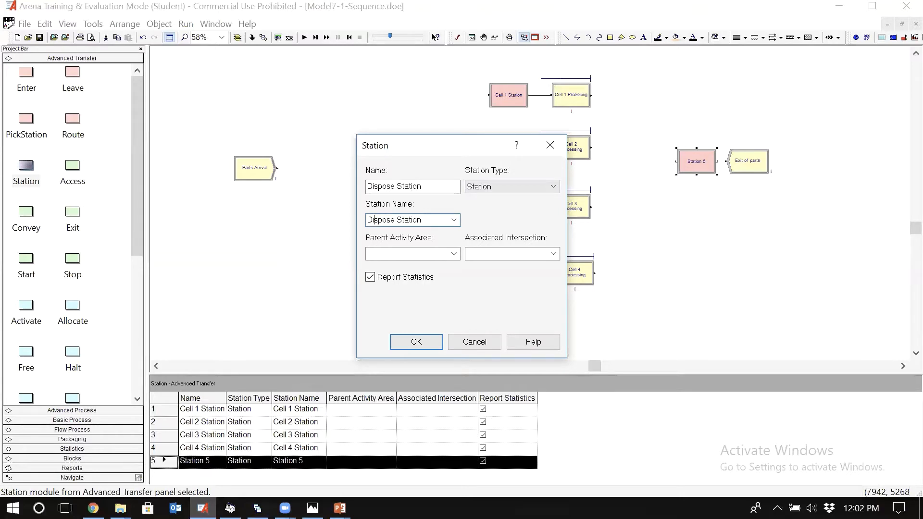
click(417, 342)
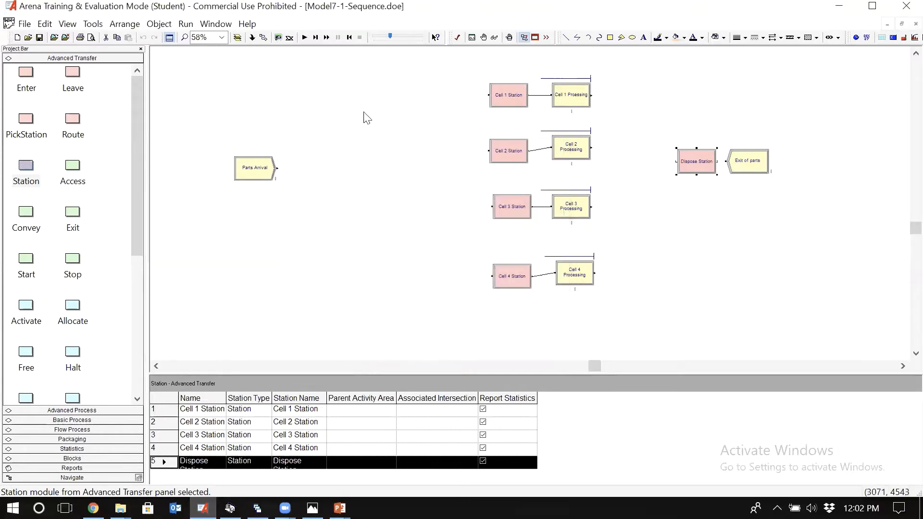
Step: Connect the Dispose Station module to the Exit of parts module
click(263, 37)
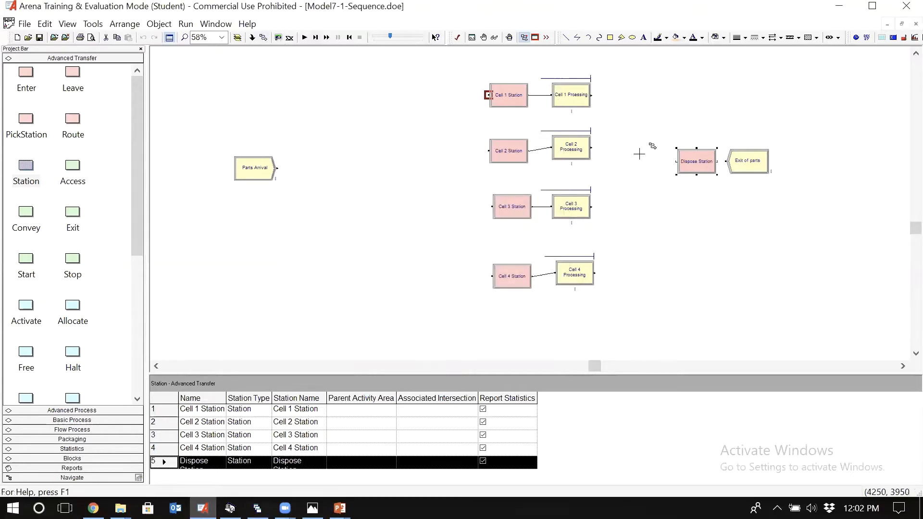
click(718, 161)
click(744, 162)
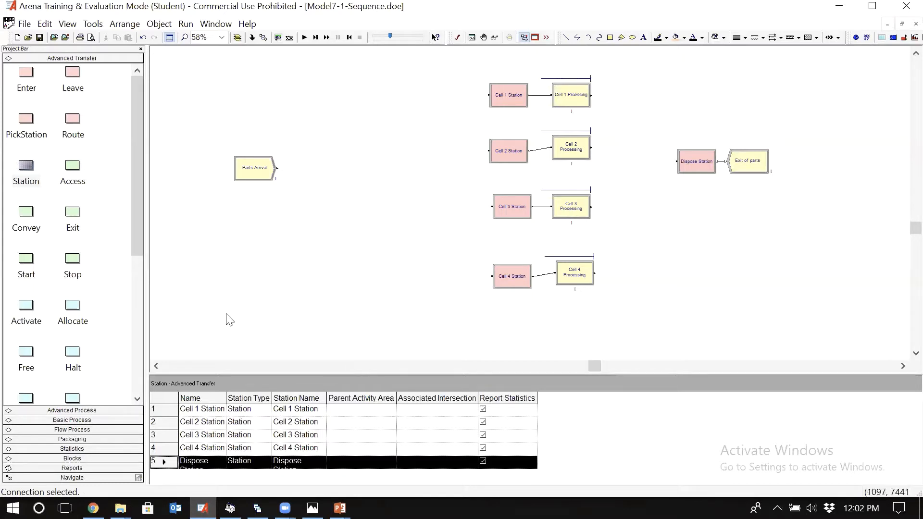
Step: Add a fifth step to Part 1 Sequence using Dispose Station, named Part 1 Step 5, and accept the sequence
click(137, 376)
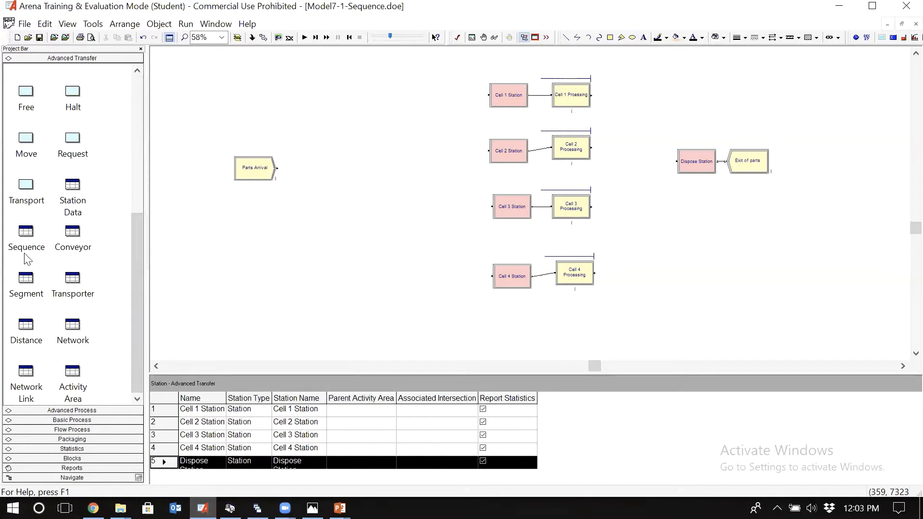
click(26, 234)
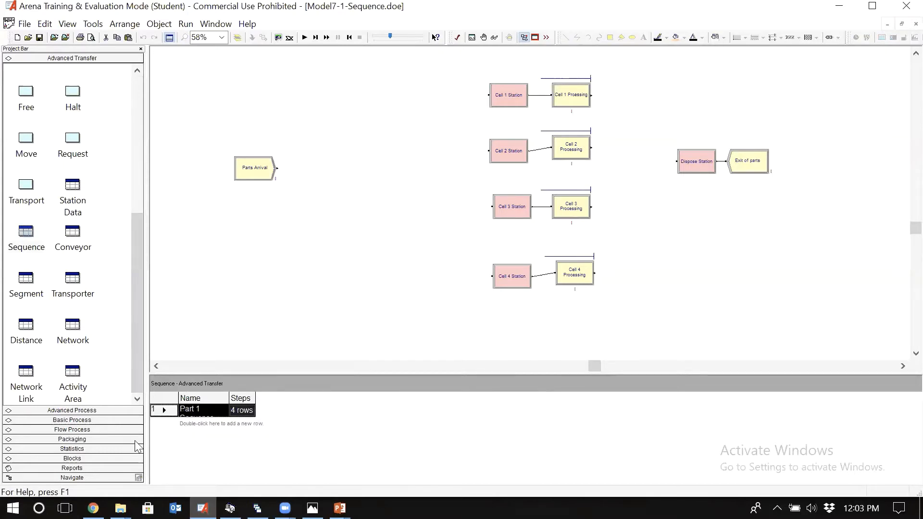
double_click(165, 409)
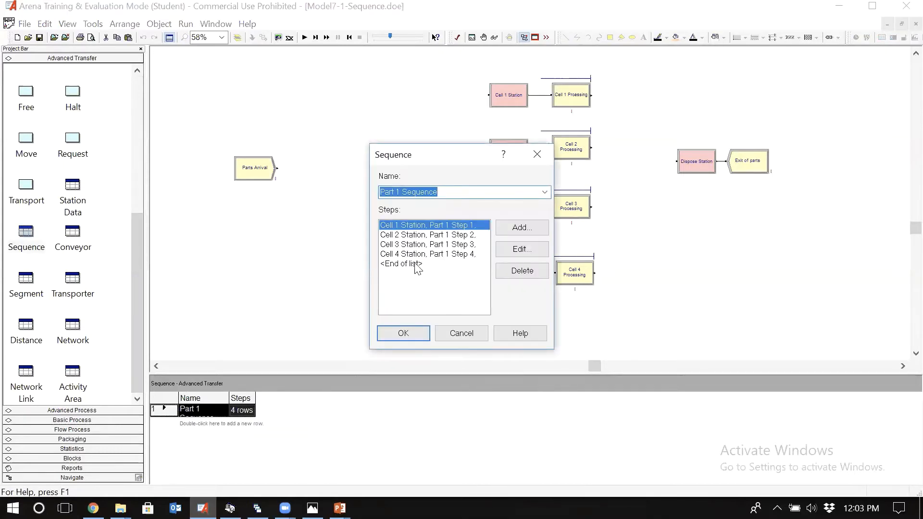
click(416, 264)
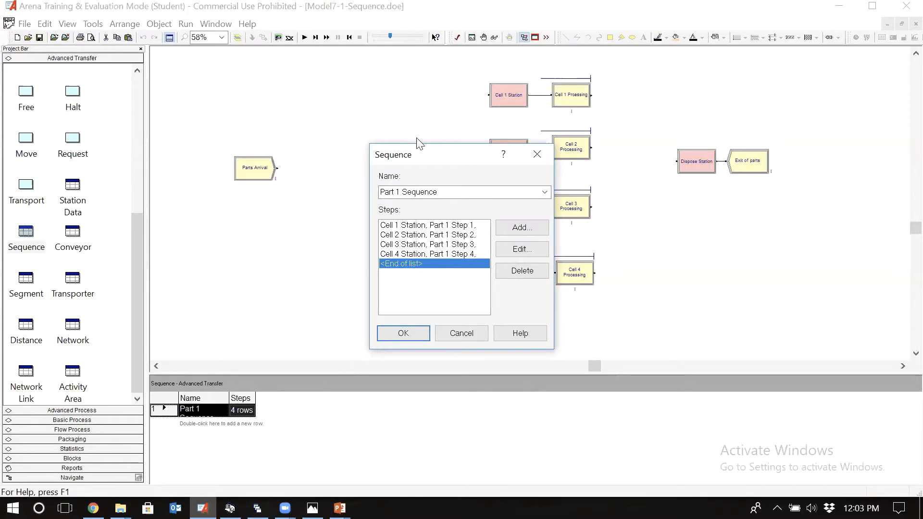
drag(439, 162, 377, 119)
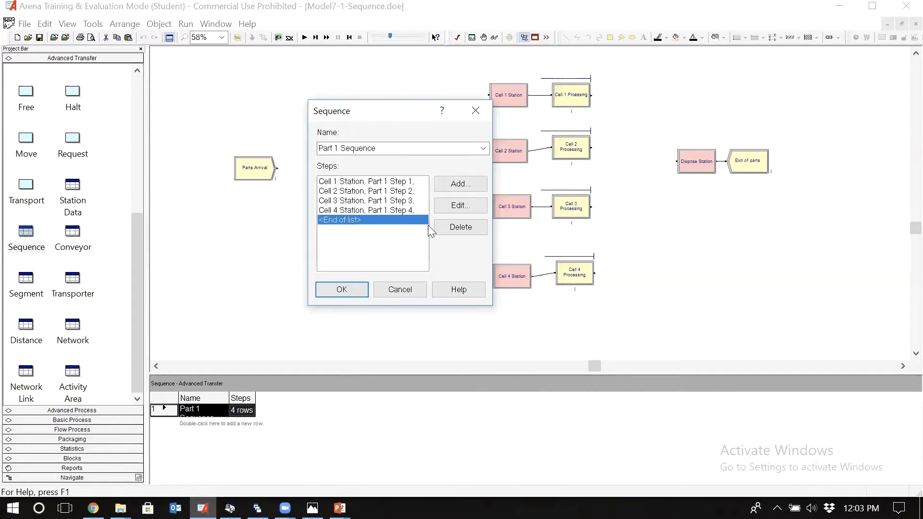
click(463, 186)
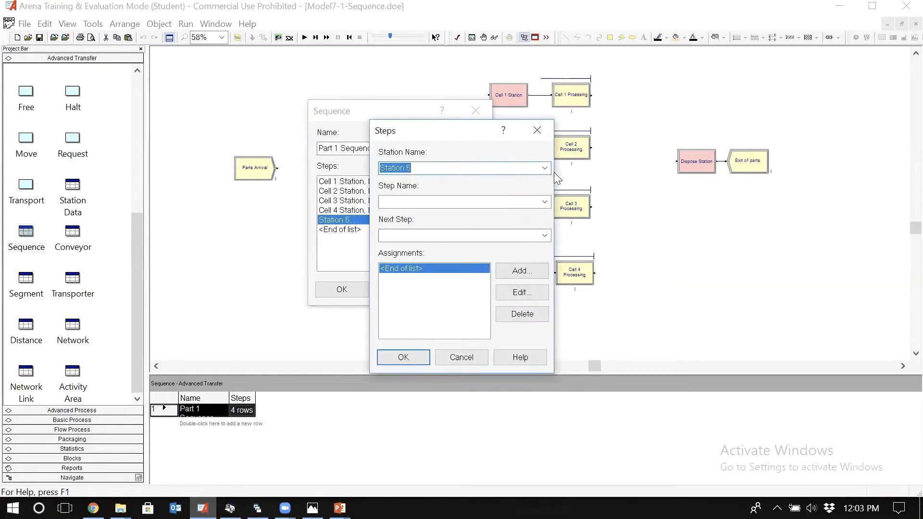
click(545, 169)
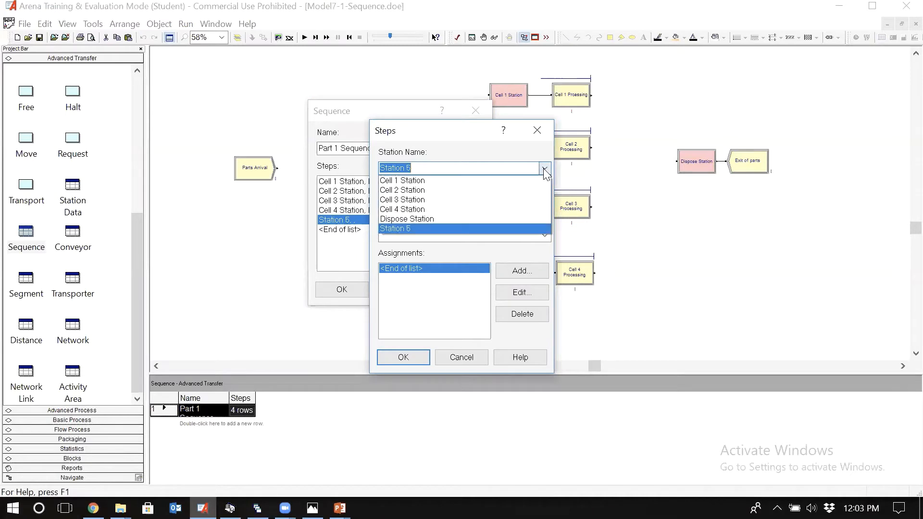
click(436, 221)
click(435, 202)
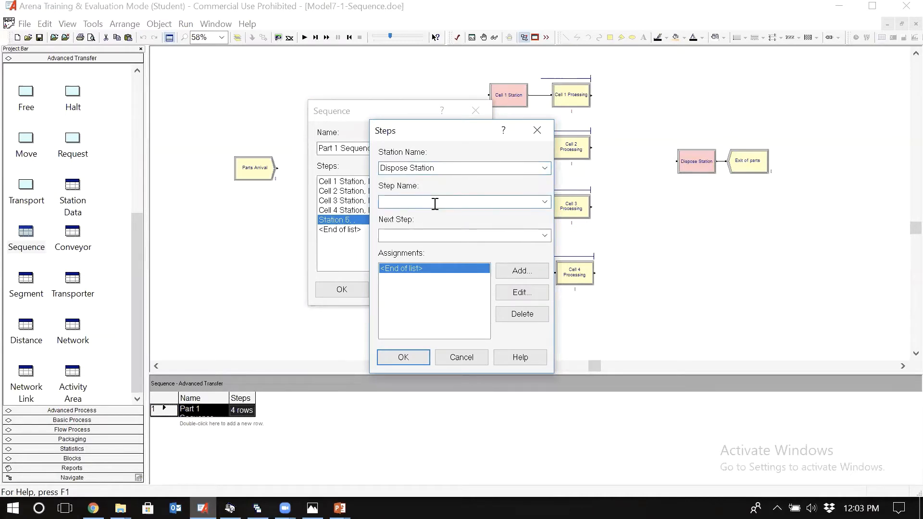
text(Part 1 Step 5)
click(403, 357)
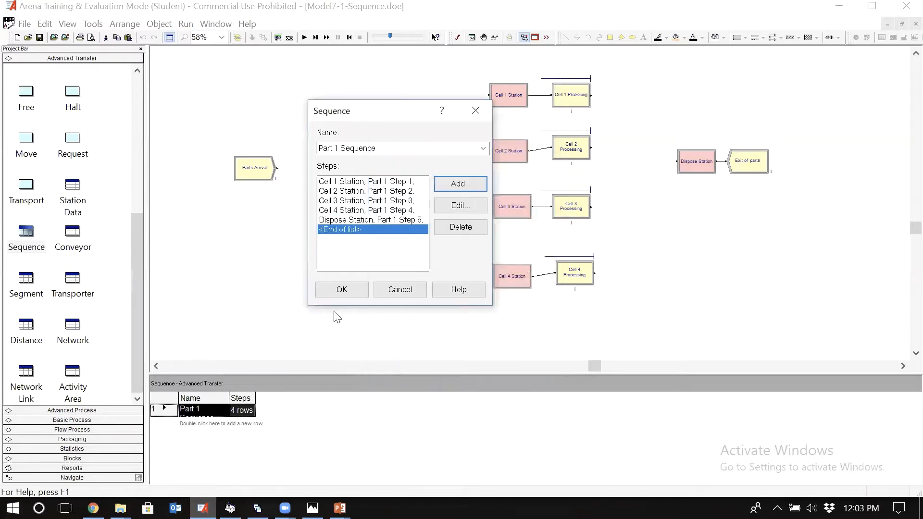
click(342, 290)
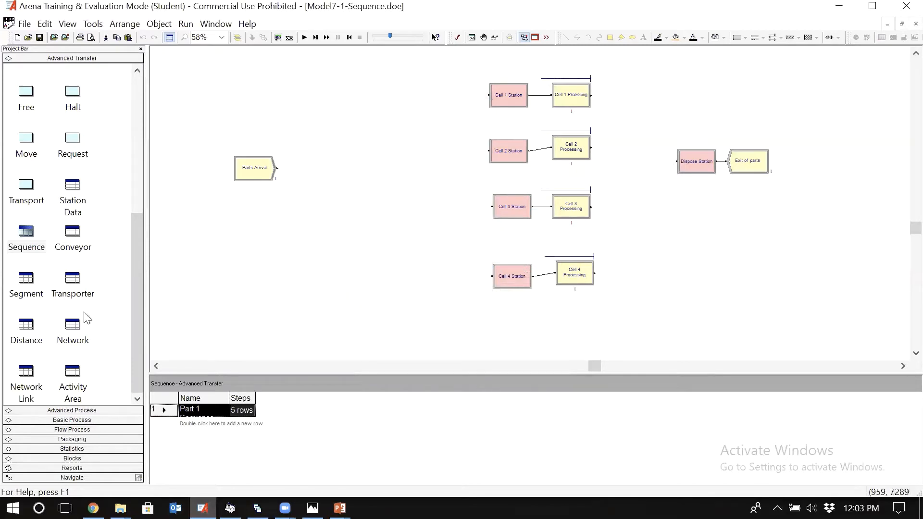
Step: Add a second sequence row and name it Part 2 Sequence
click(35, 248)
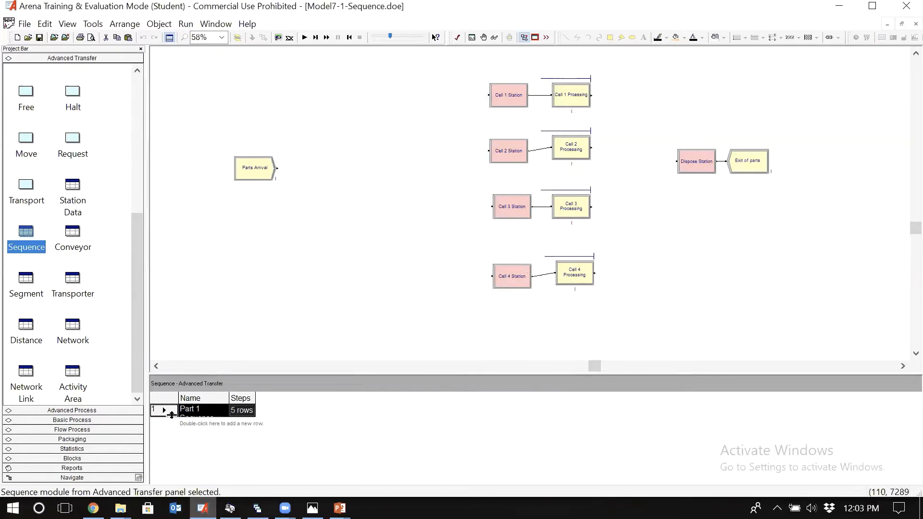
double_click(203, 425)
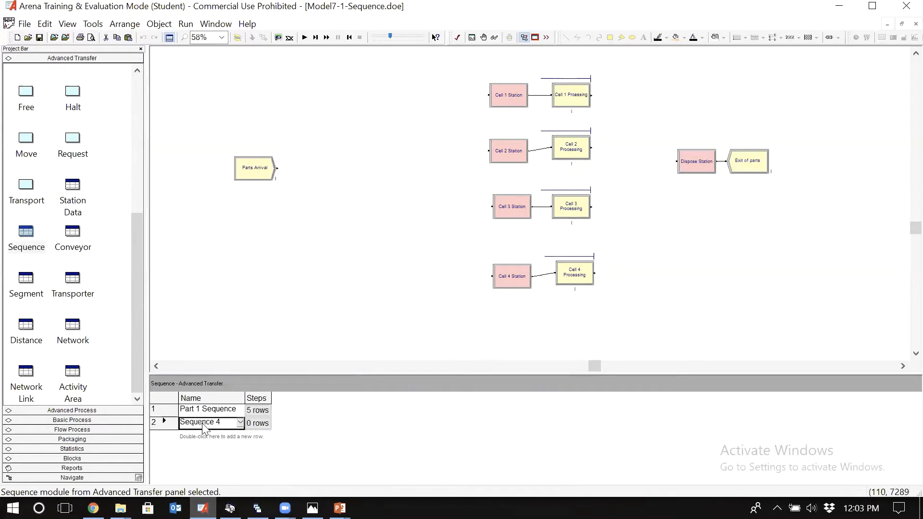
double_click(161, 423)
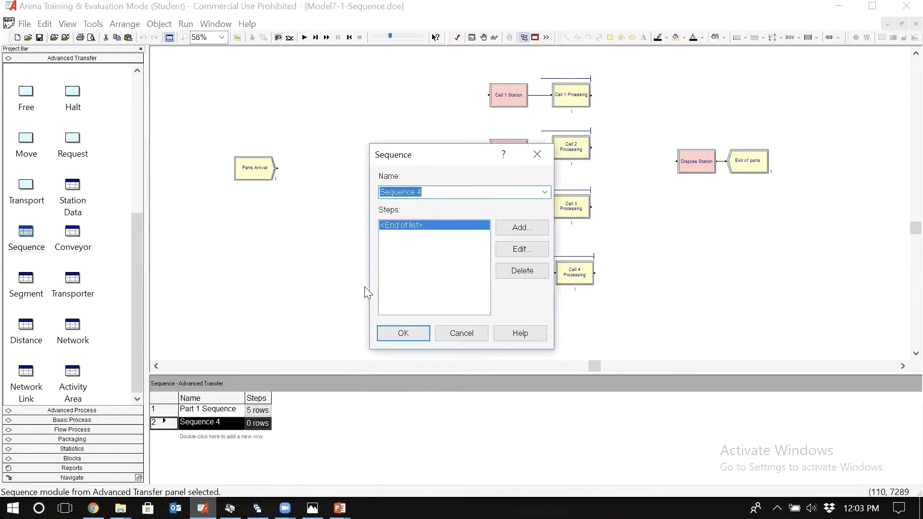
click(437, 239)
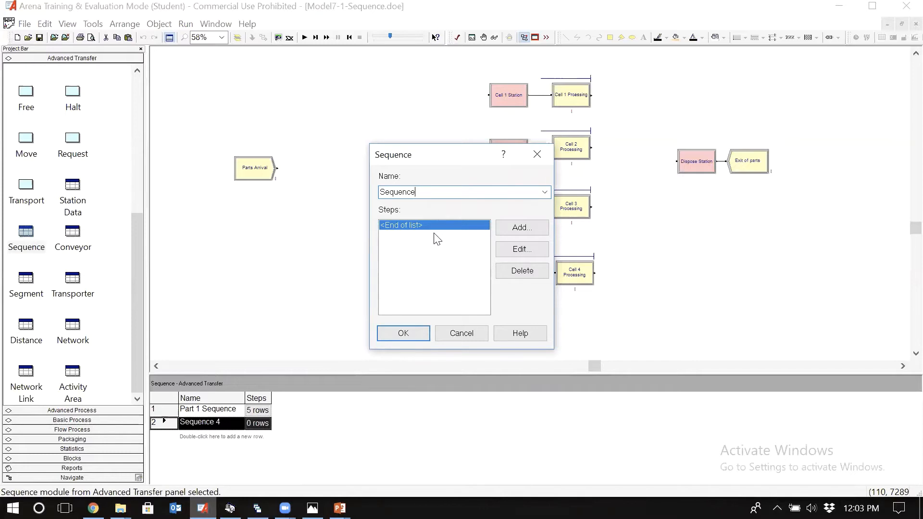
text(Part 2)
Step: Check part type 2 in the routing table photo and add a Cell 1 Station step named Part 2 Step 1
click(313, 508)
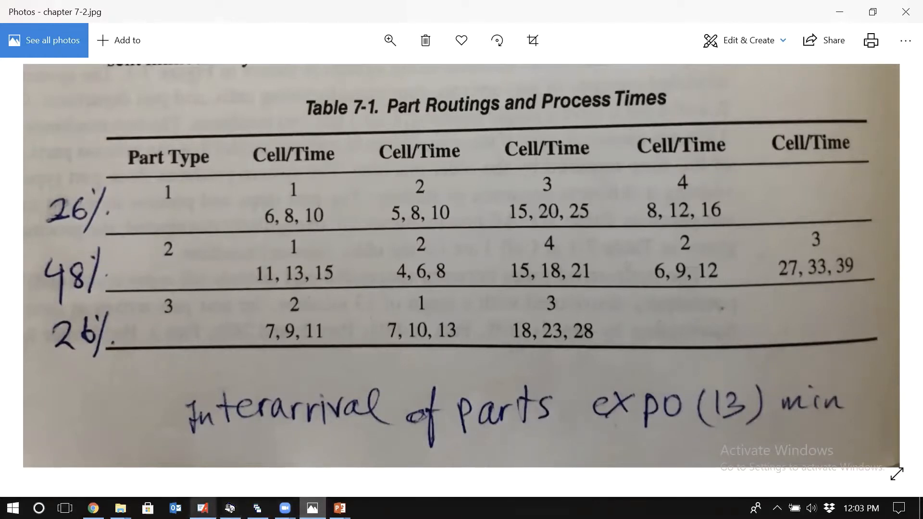
click(202, 508)
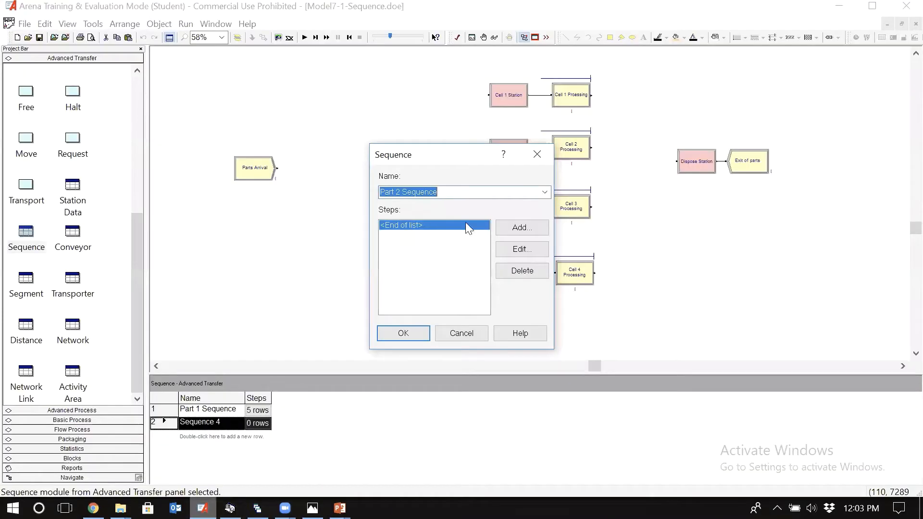
click(522, 228)
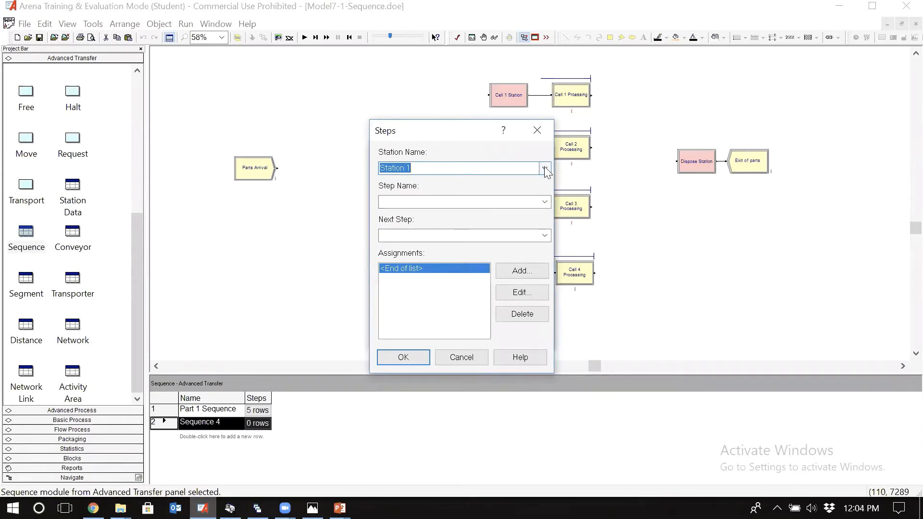
click(545, 169)
click(455, 180)
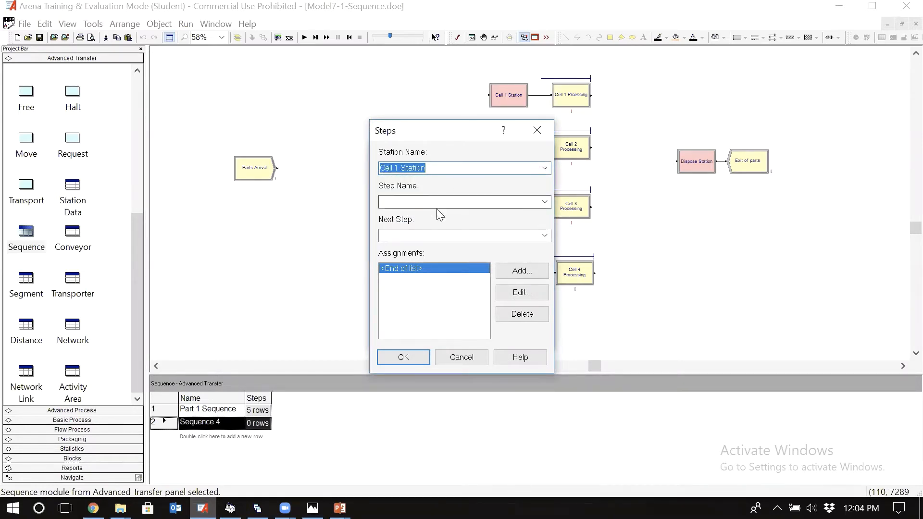
click(453, 202)
text(P)
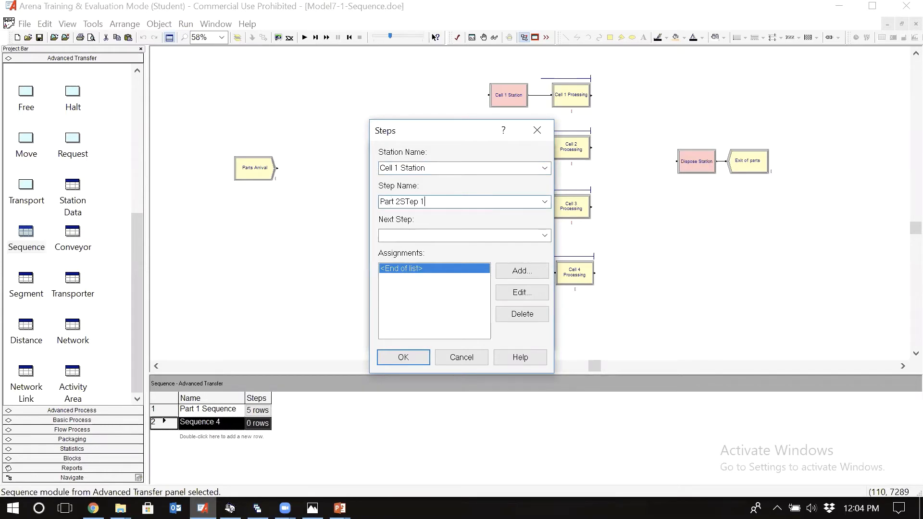
text(art 2)
key(shift+Left)
key(shift+Left)
key(shift+Left)
key(shift+Left)
key(shift+Left)
key(shift+Left)
key(shift+Left)
key(shift+Left)
key(shift+Left)
key(shift+Left)
key(shift+Left)
key(shift+Left)
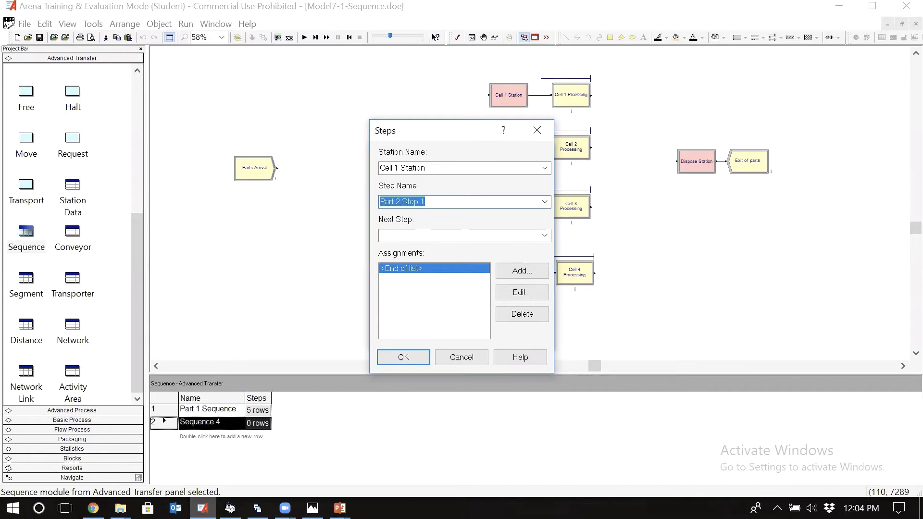
click(405, 356)
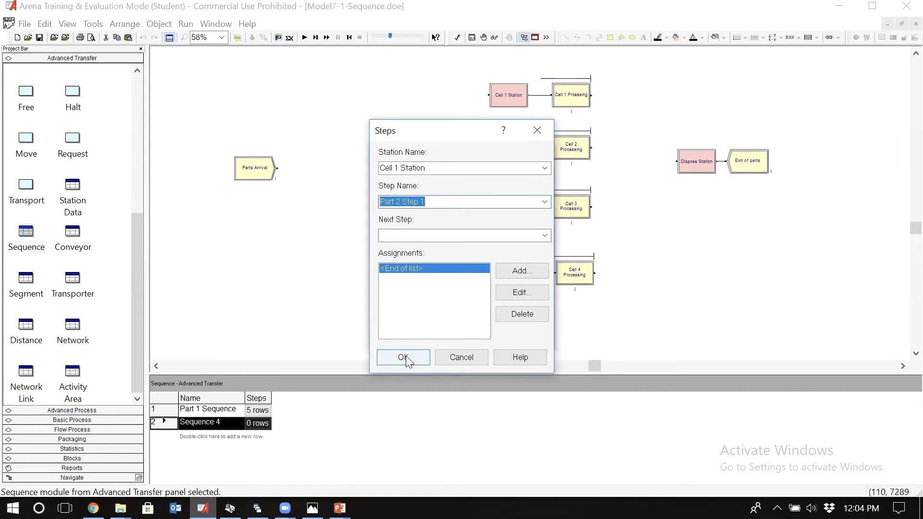
Step: Add a second step to Part 2 Sequence using Cell 2 Station, named Part 2 Step 2
click(512, 228)
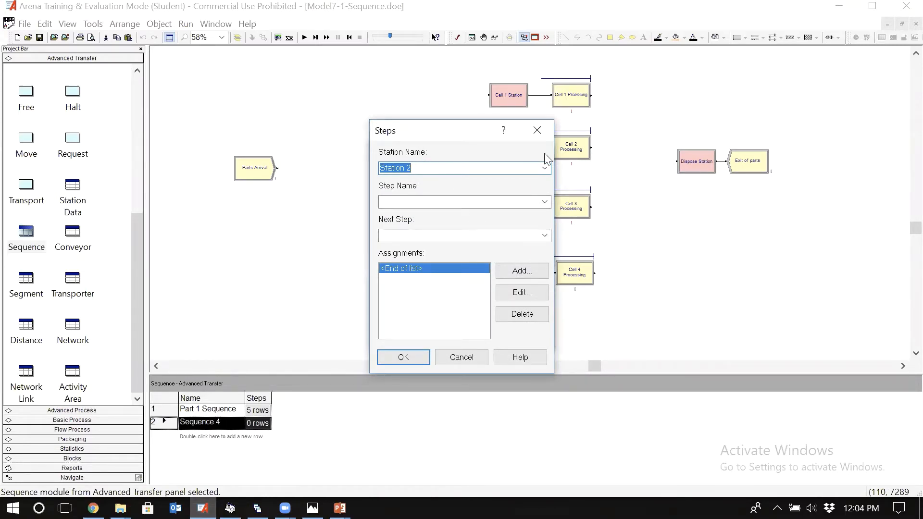
click(544, 168)
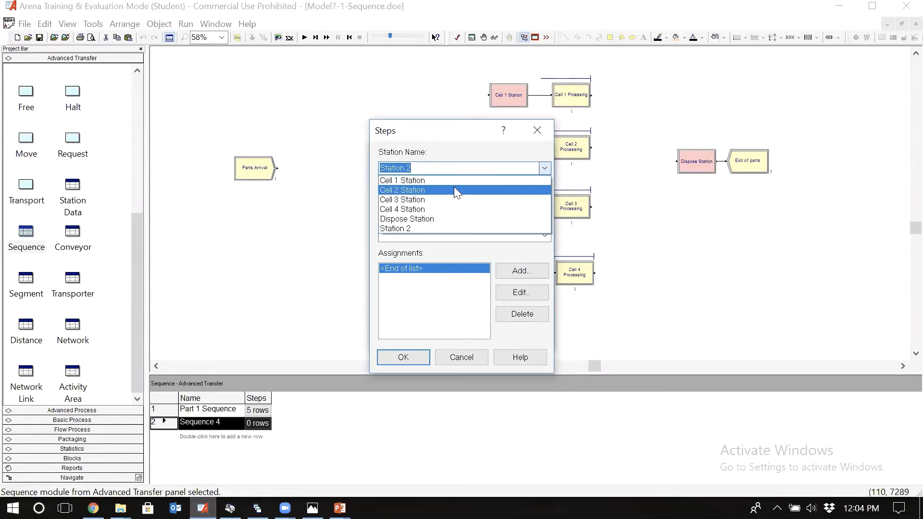
click(454, 188)
click(437, 205)
text(Part 2 Step 1)
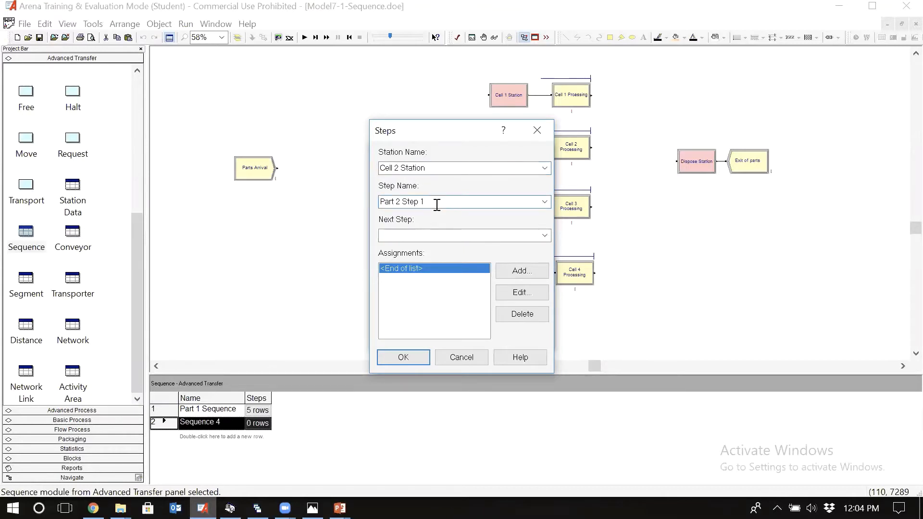
key(BackSpace)
text(2)
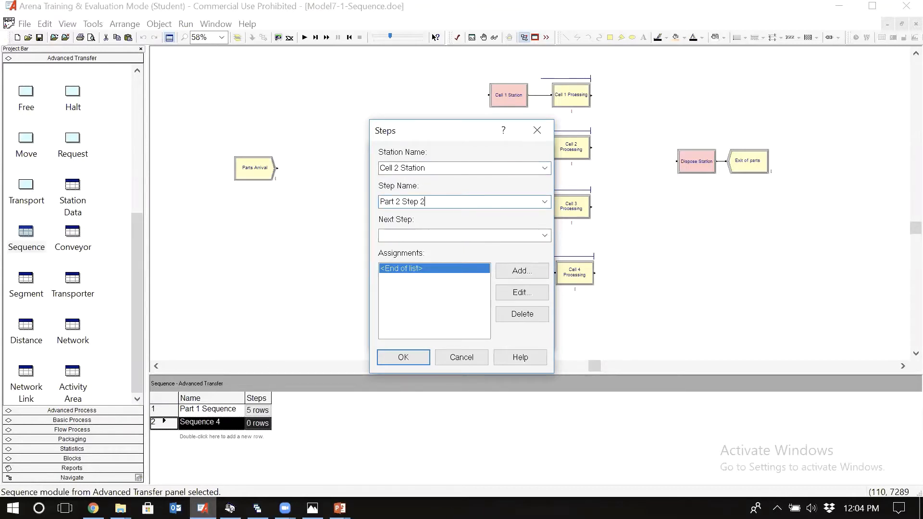
click(403, 359)
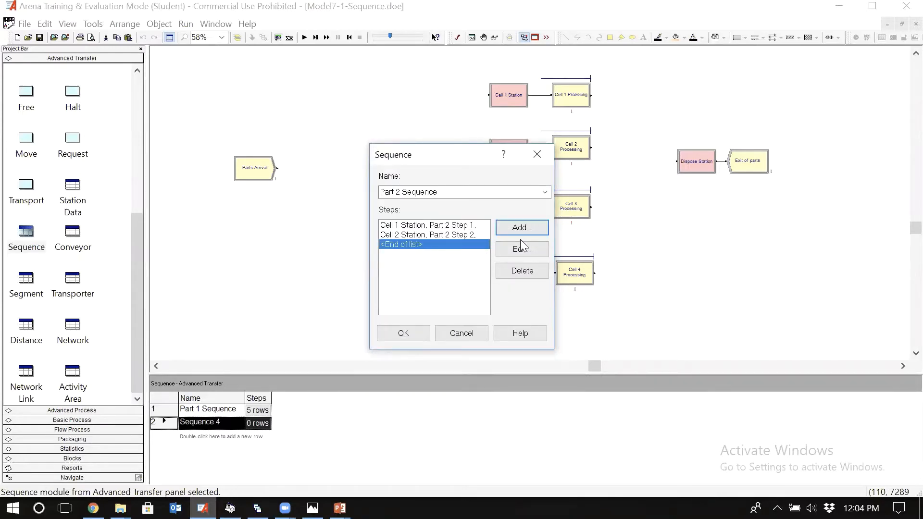
Step: Check part type 2's third cell in the routing table photo and add a Cell 4 Station step named Part 2 Step 3
click(312, 509)
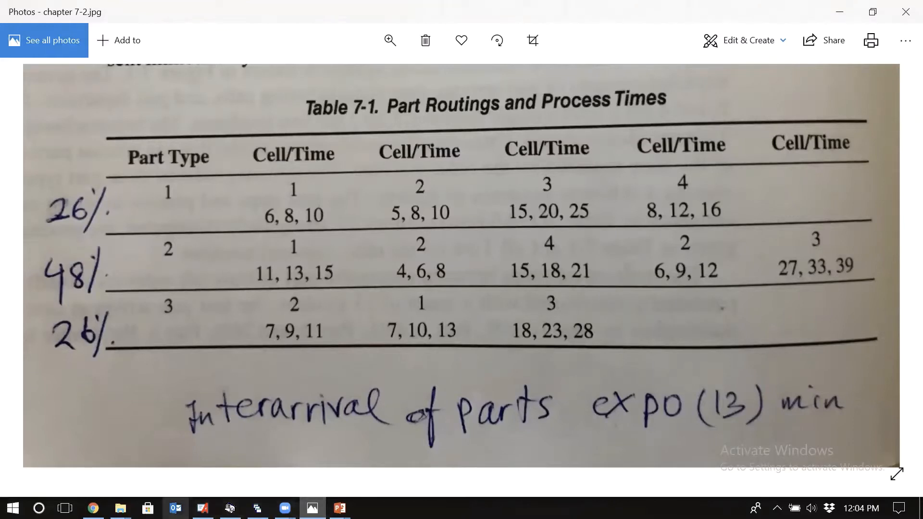
click(202, 509)
click(525, 227)
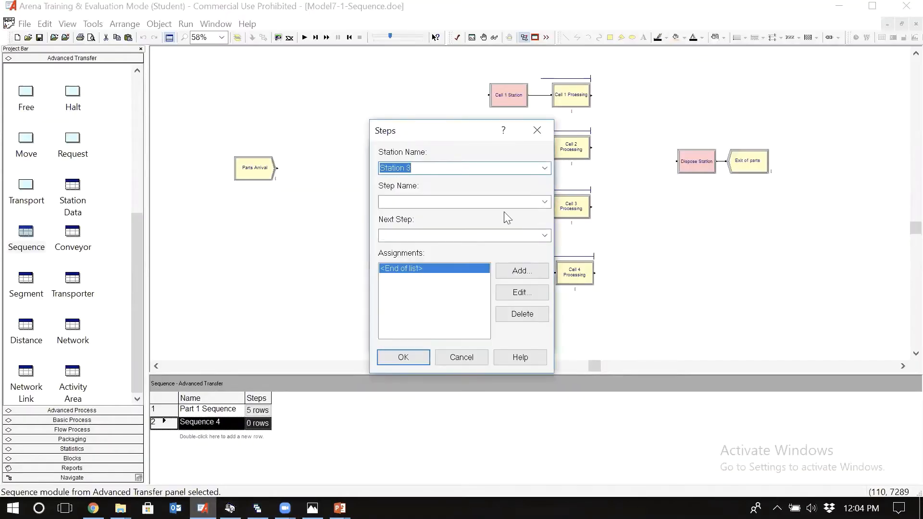
click(545, 168)
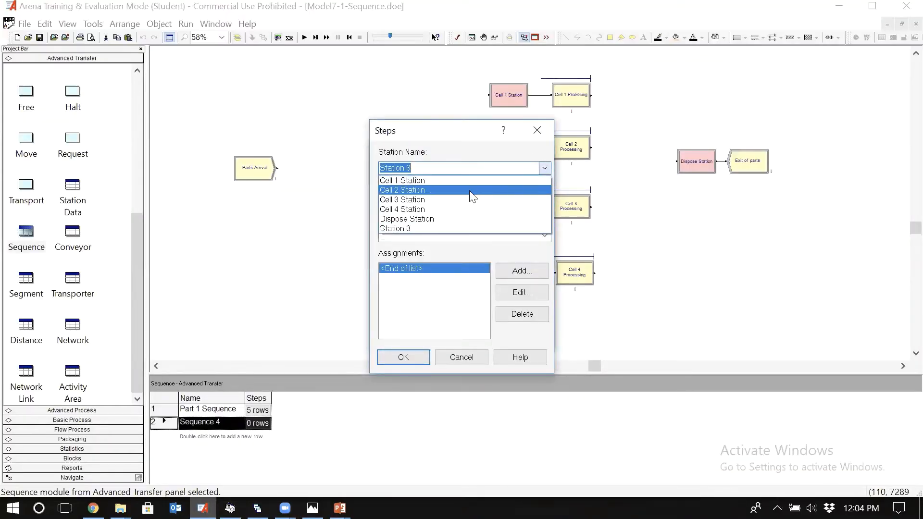
click(467, 210)
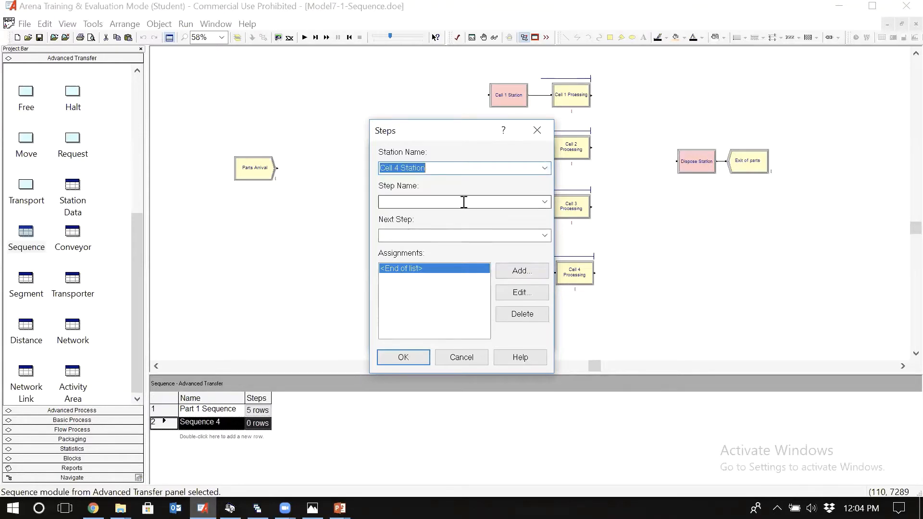
click(464, 202)
text(Part 2 Step )
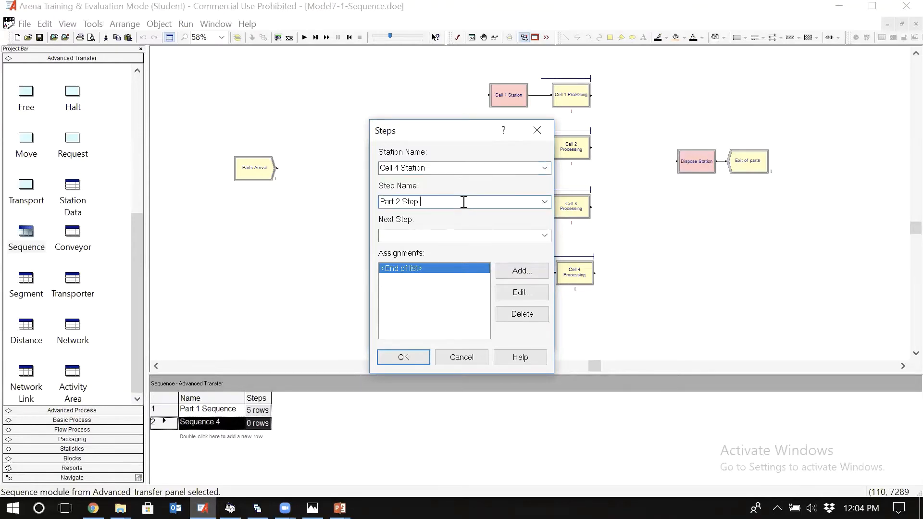
text(13)
click(409, 362)
Step: Add a fourth step to Part 2 Sequence using Cell 2 Station, named Part 2 Step 4
click(522, 227)
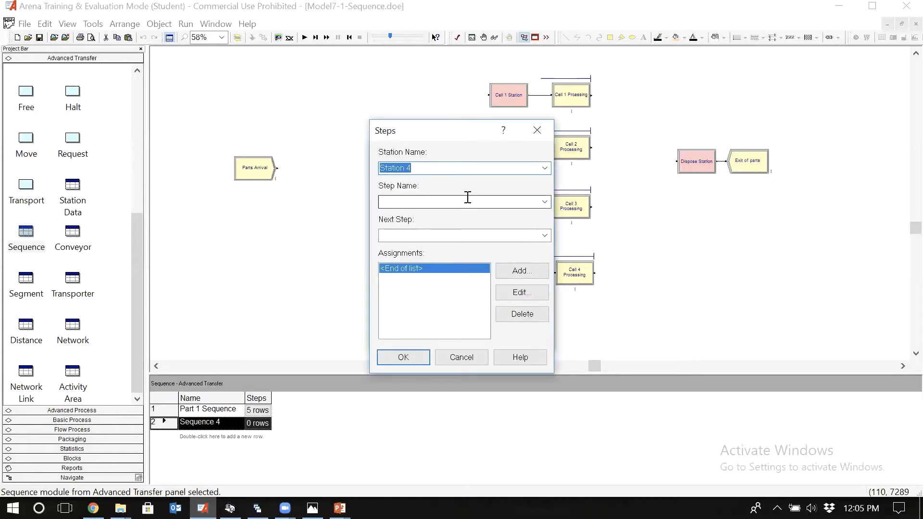
click(546, 167)
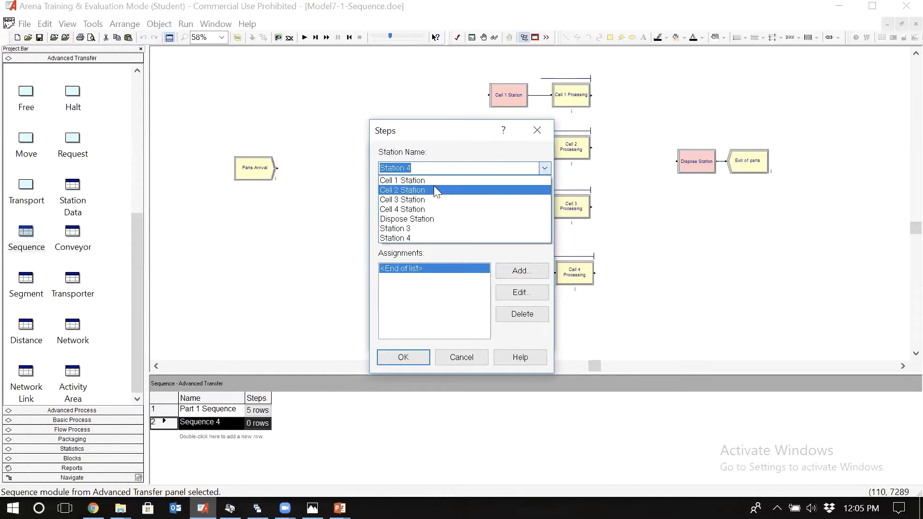
click(433, 190)
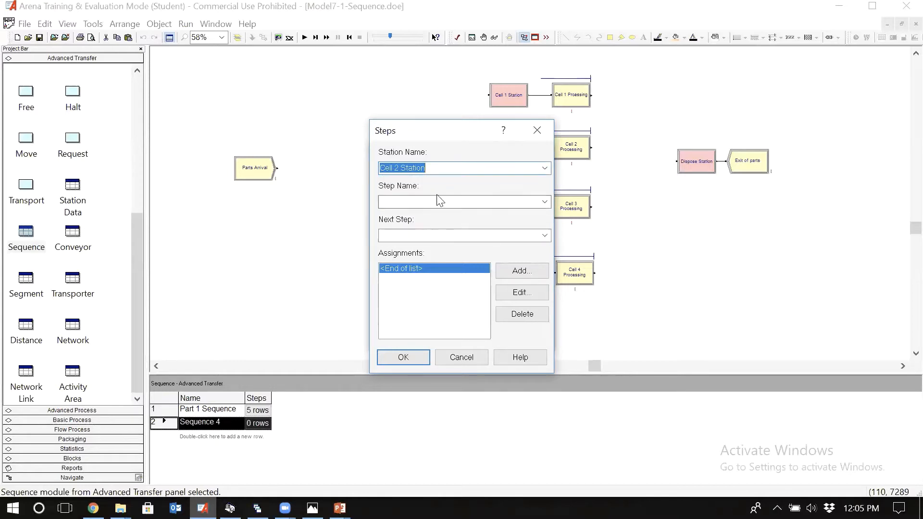
click(439, 201)
text(Part 2 Step 1)
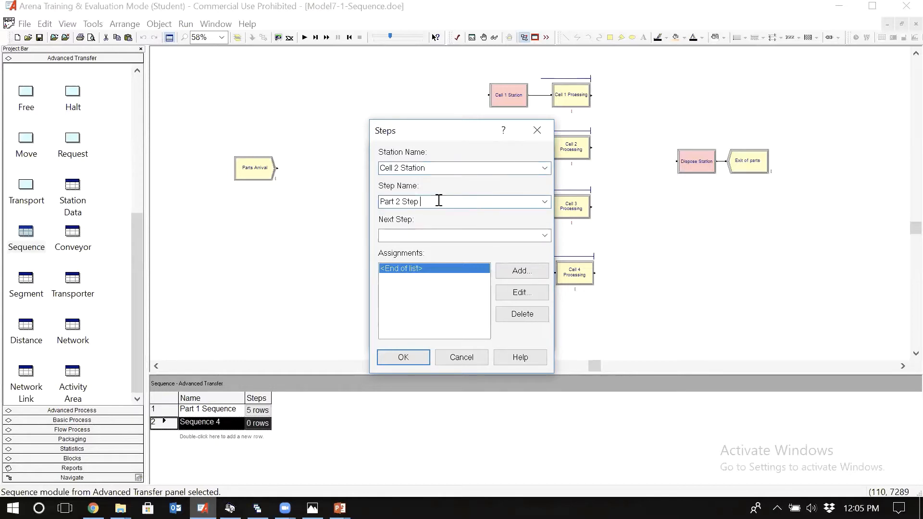
text(4)
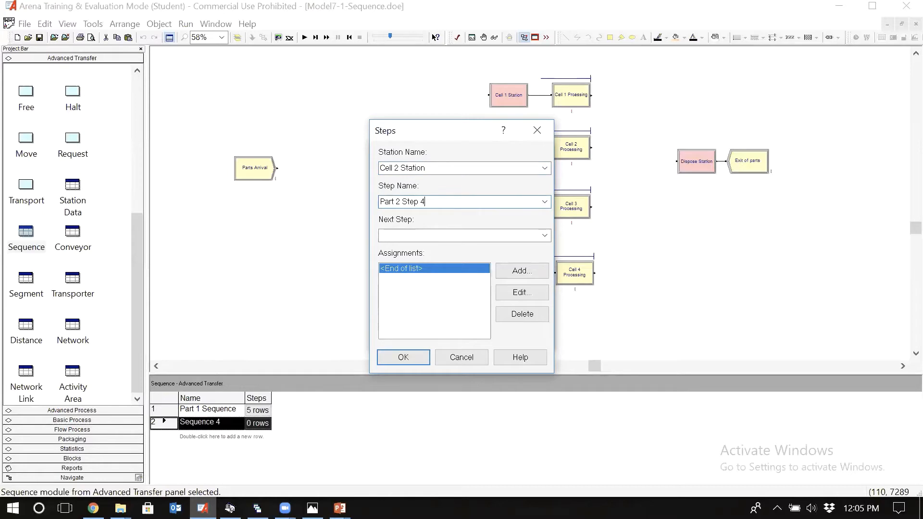
click(399, 357)
Step: Add a fifth step to Part 2 Sequence using Cell 3 Station, named Part 2 Step 5
click(521, 228)
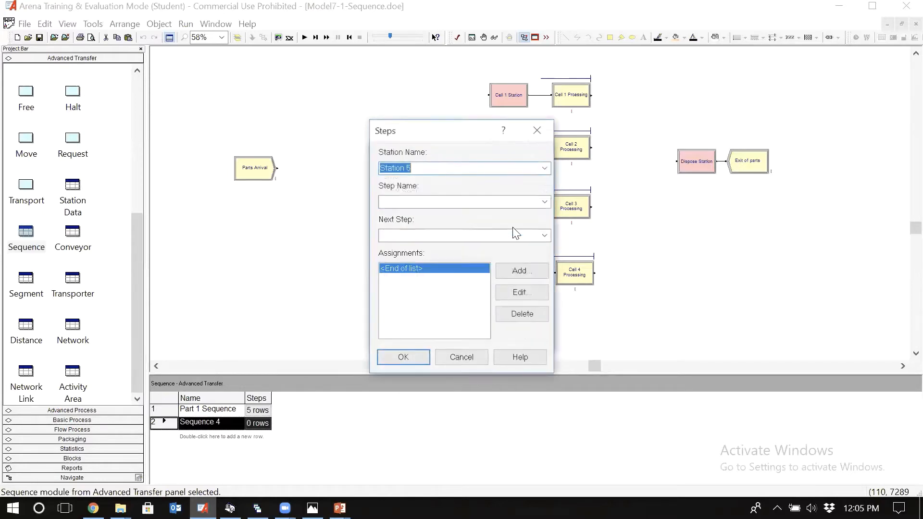
click(545, 168)
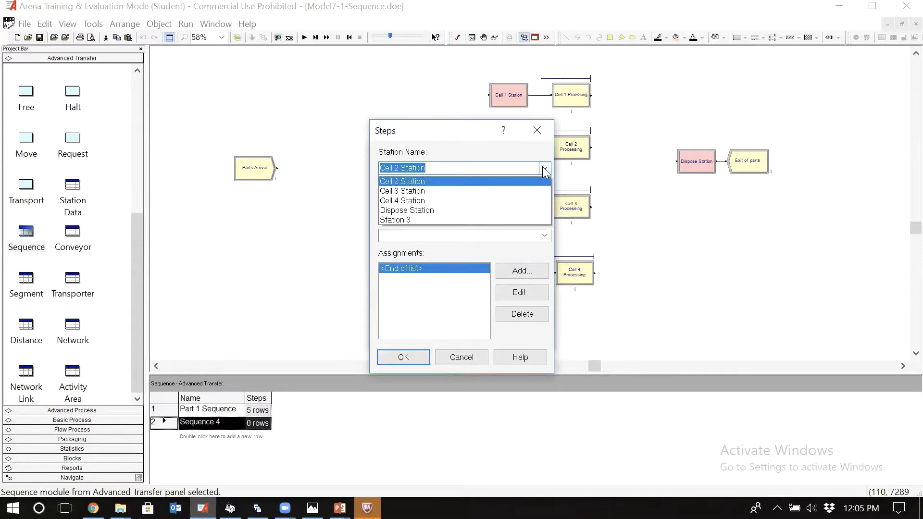
click(494, 199)
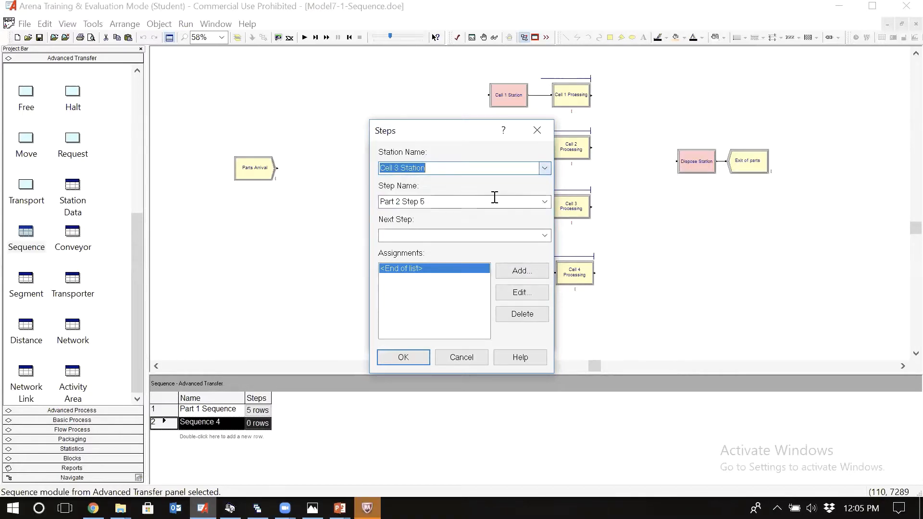
click(413, 357)
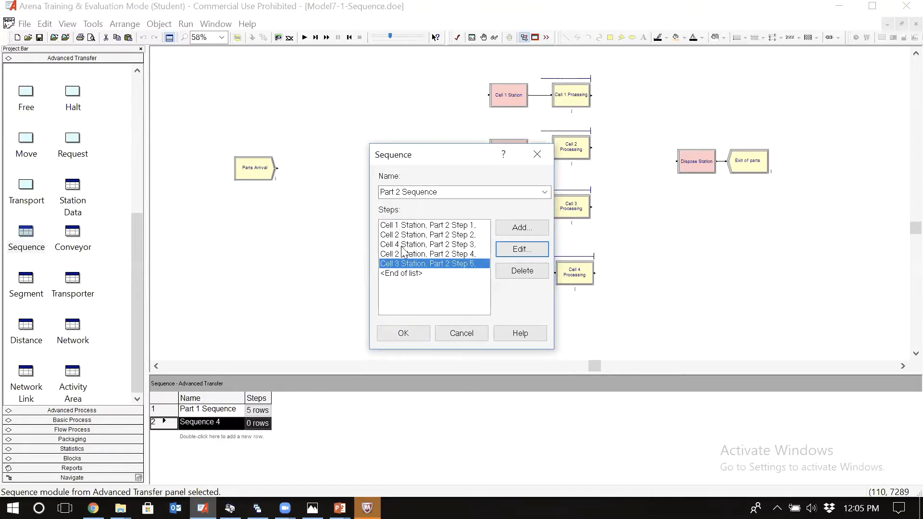
Step: Add a sixth step to the end of Part 2 Sequence using Dispose Station, named Part 2 Step 6, and accept the sequence
click(409, 274)
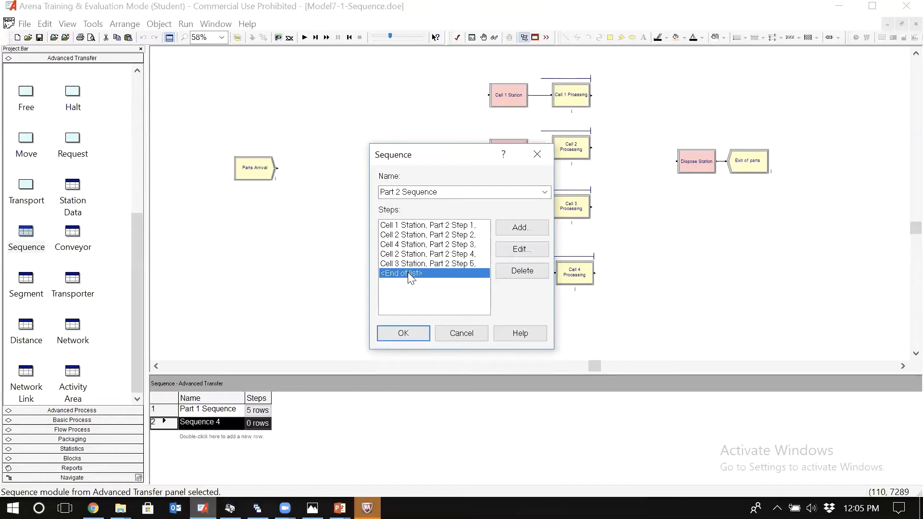
click(541, 227)
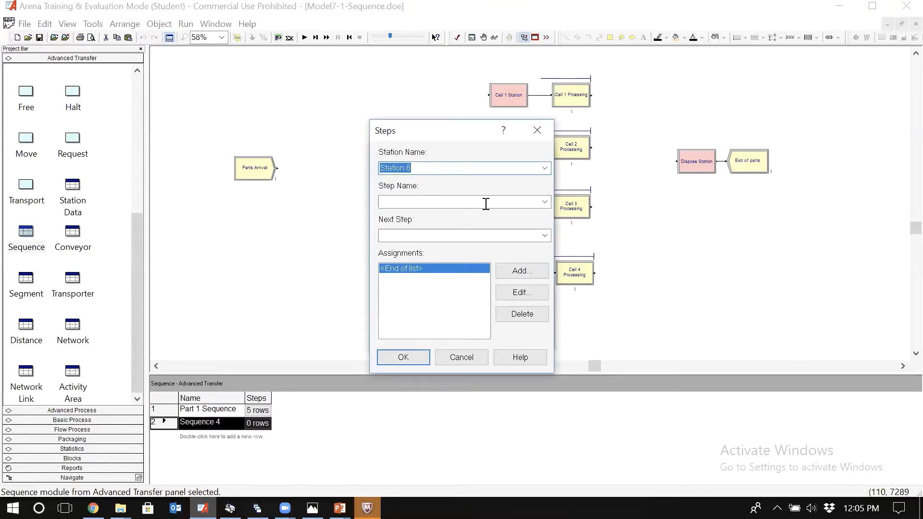
click(544, 168)
click(439, 216)
click(420, 199)
text(Part 2 Step 1)
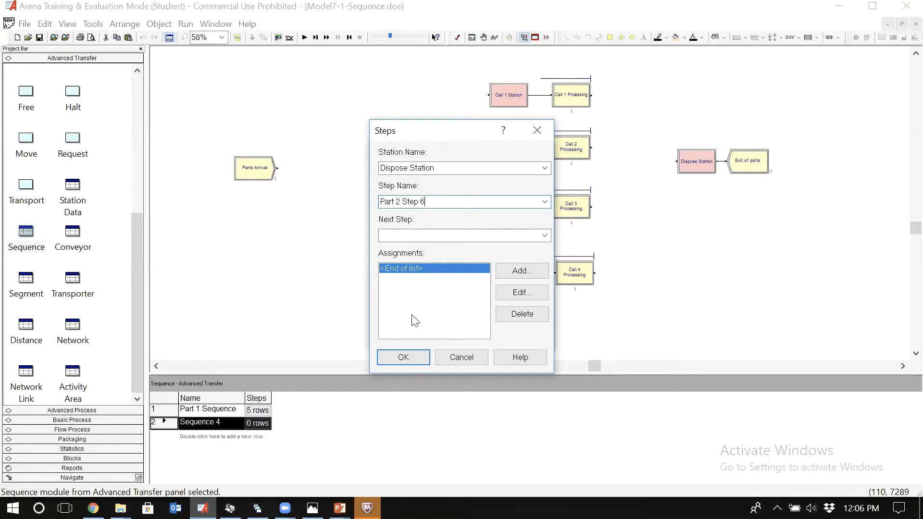
click(409, 357)
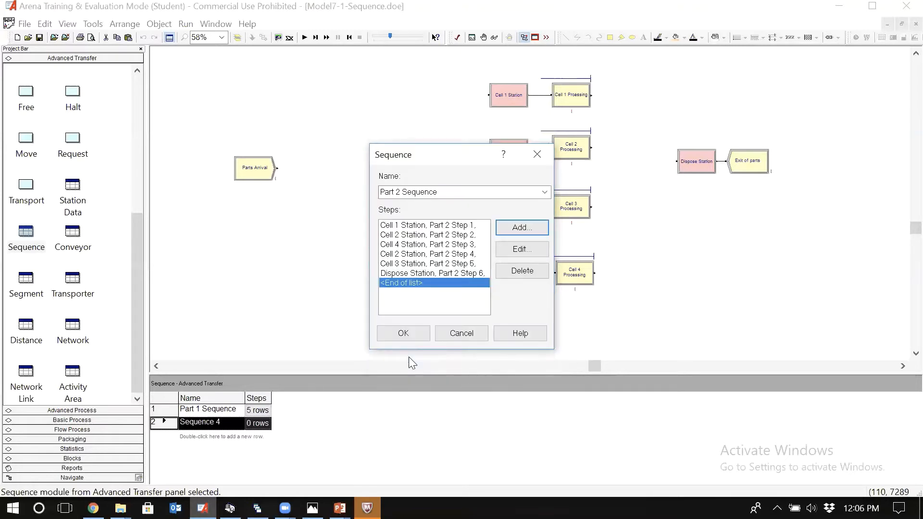
click(410, 339)
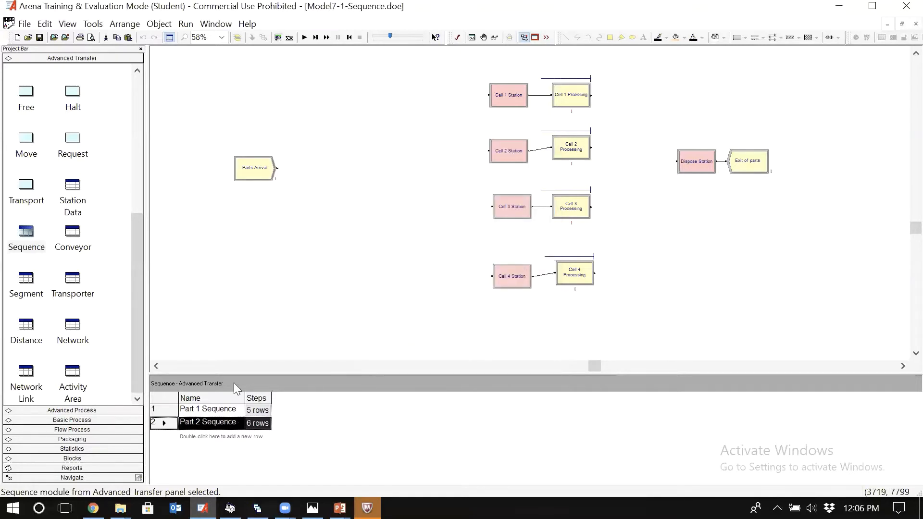
Step: Add a third sequence row and name it Part 3 Sequence
double_click(201, 437)
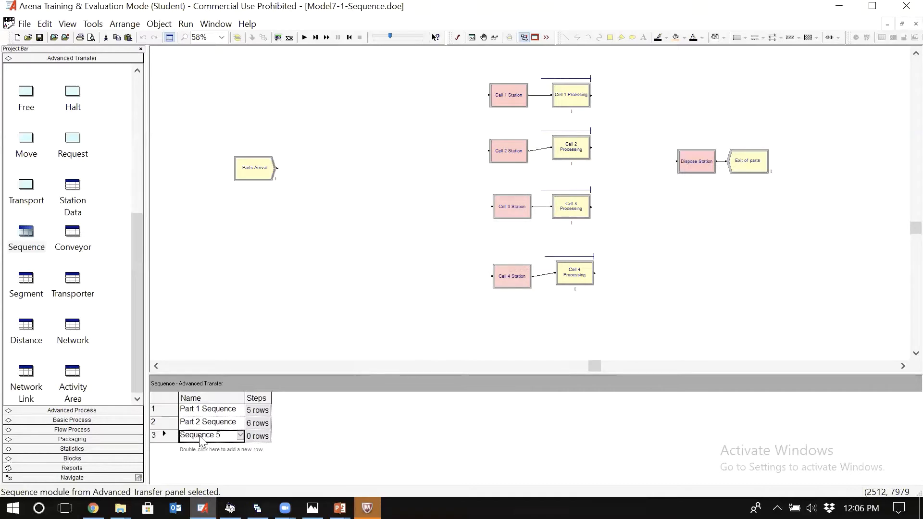
double_click(164, 435)
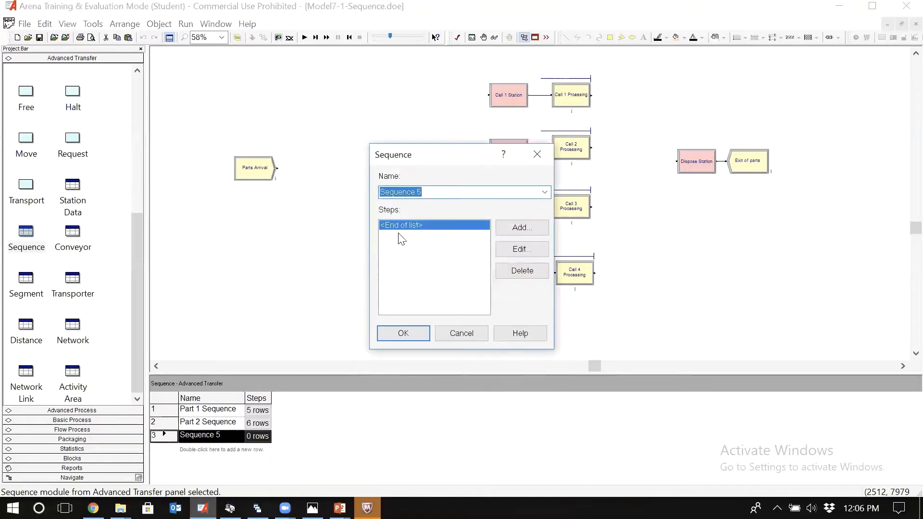
click(436, 191)
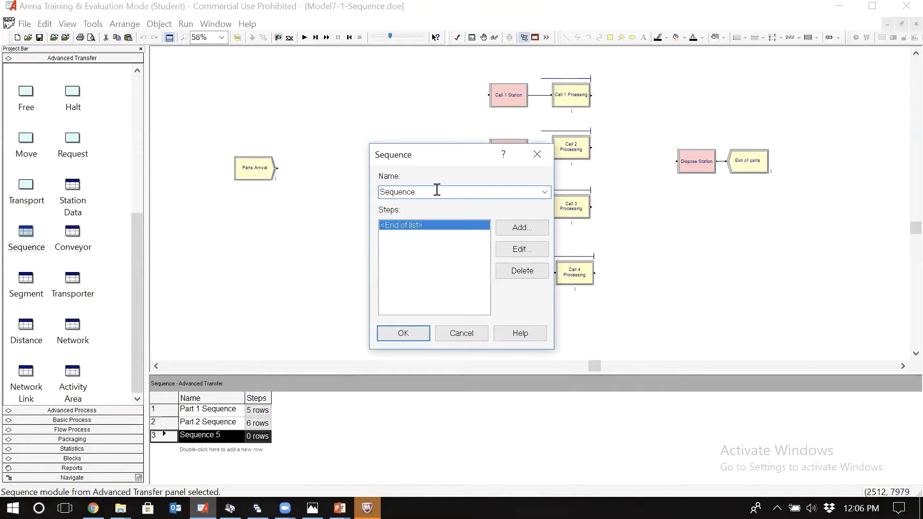
text(Part 3)
Step: Check part type 3 in the routing table photo and add a Cell 2 Station step named Part 3 Step 1
click(519, 228)
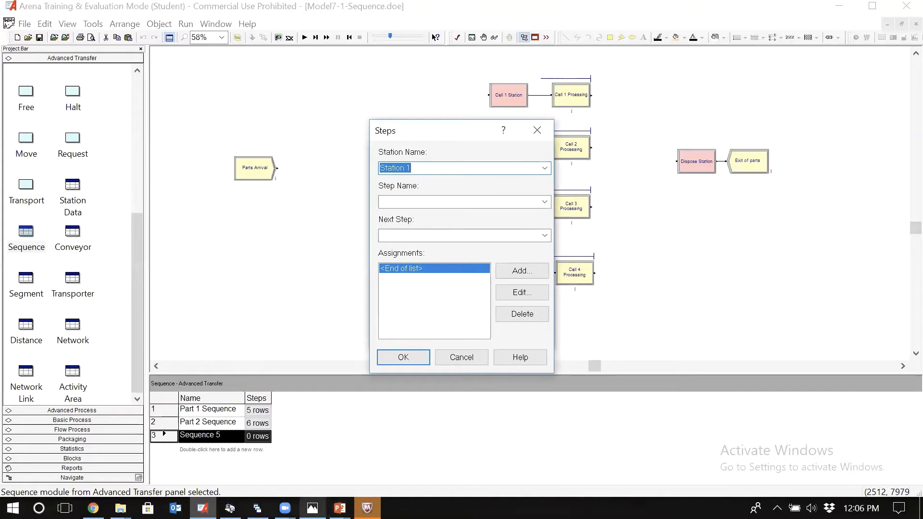
click(312, 509)
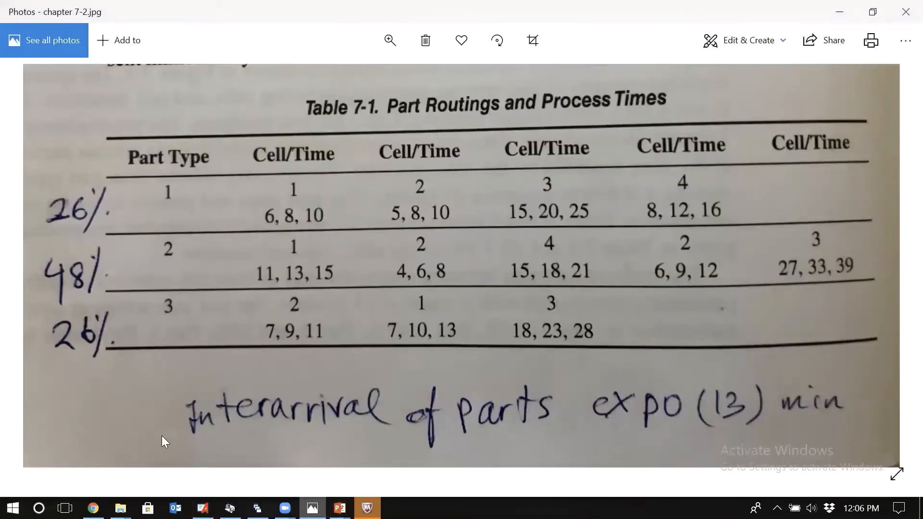
click(202, 508)
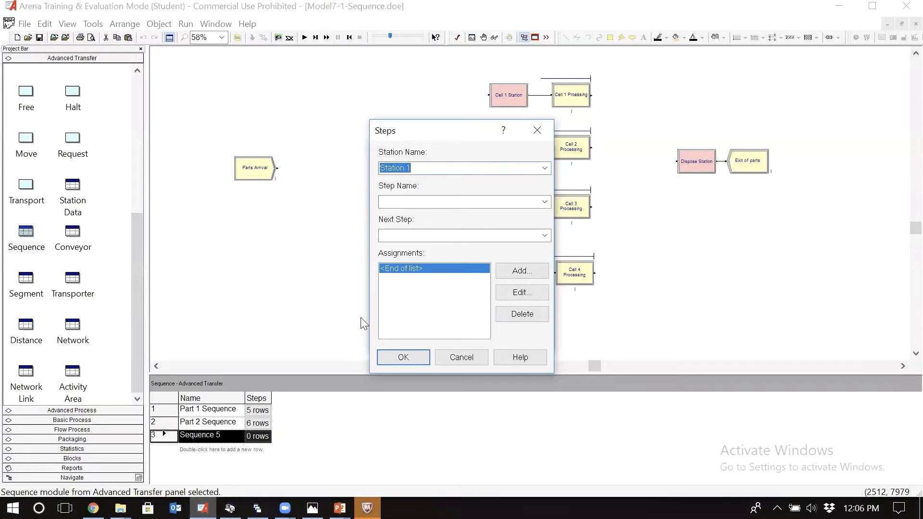
key(Return)
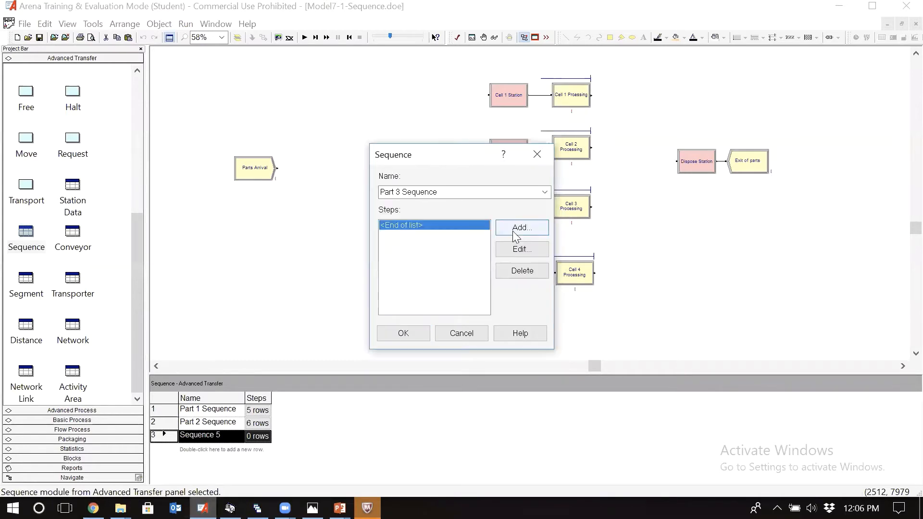
click(517, 229)
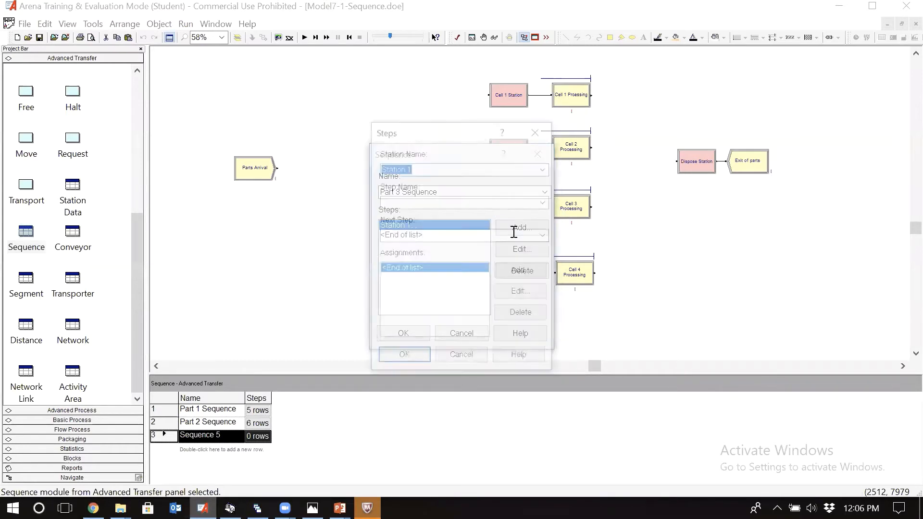
click(545, 168)
click(460, 192)
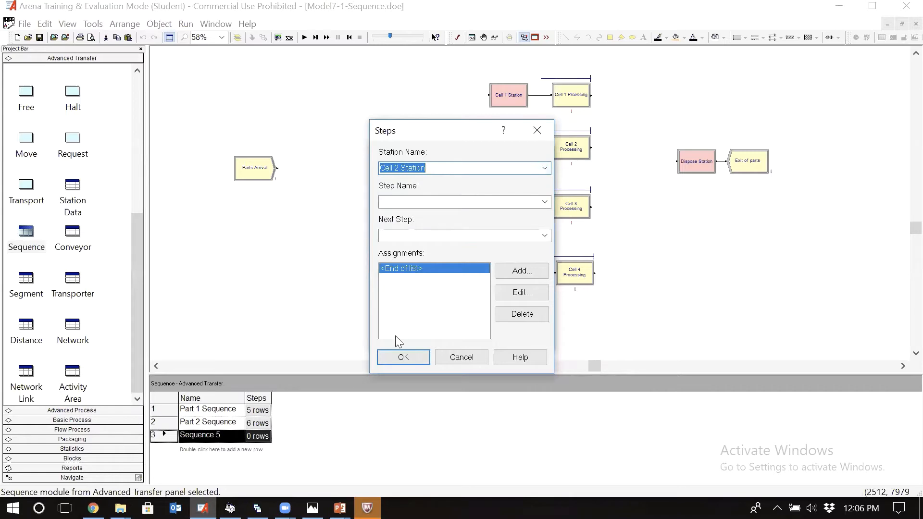
click(450, 204)
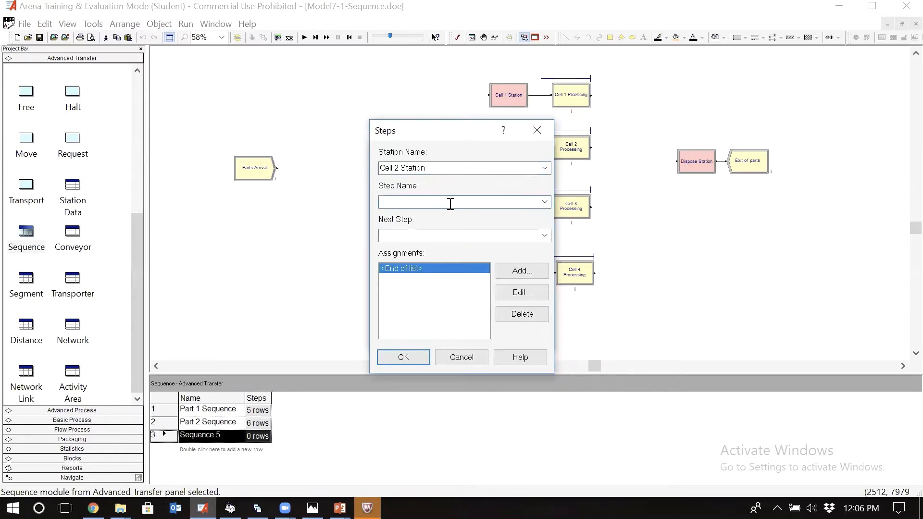
text(Part 2 Step 1)
drag(436, 200, 256, 216)
click(410, 359)
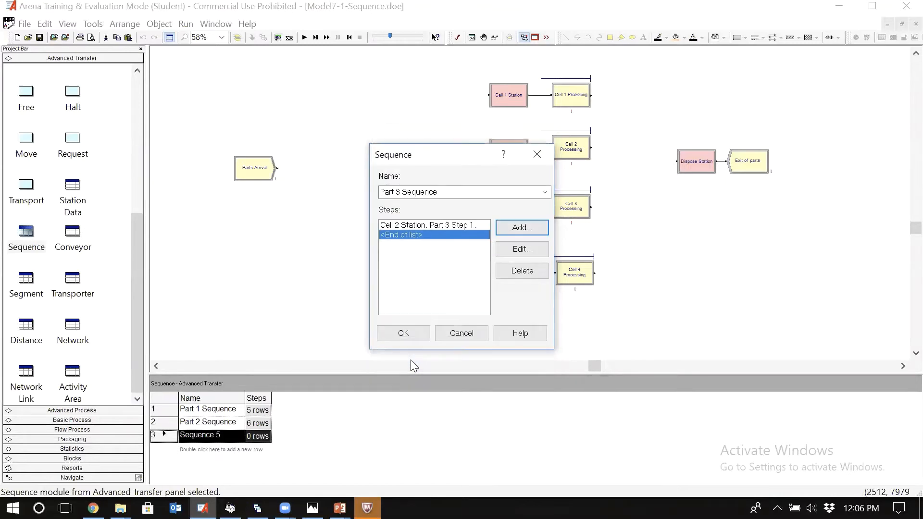
Step: Add a second step to Part 3 Sequence using Cell 1 Station, named Part 3 Step 2
click(530, 228)
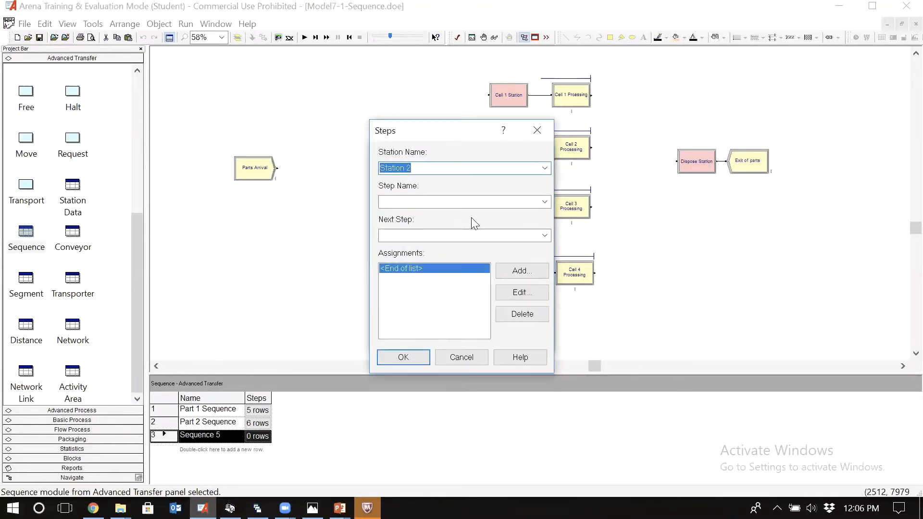
click(545, 168)
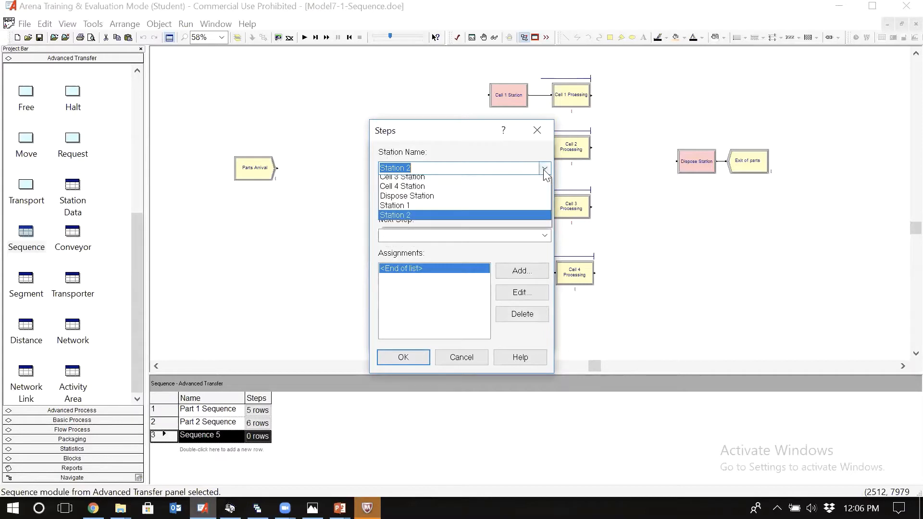
click(431, 181)
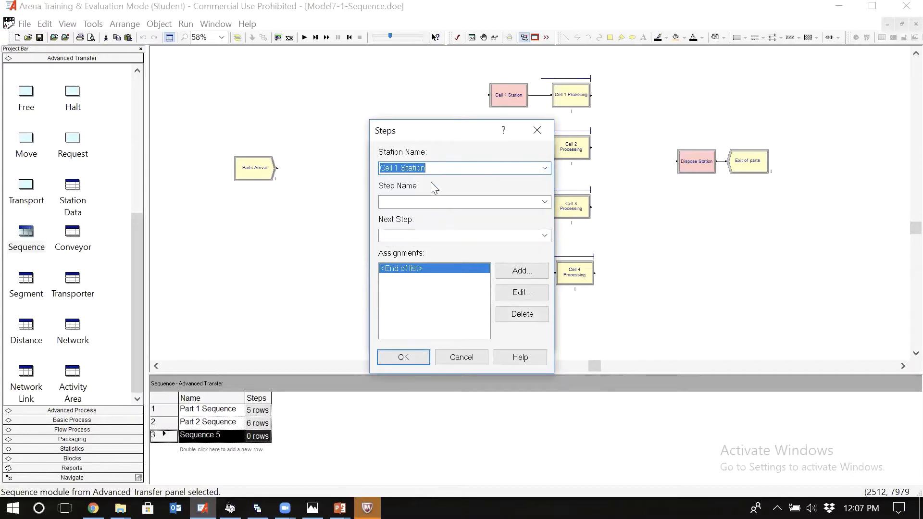
click(407, 202)
text(Part 3 Step 1)
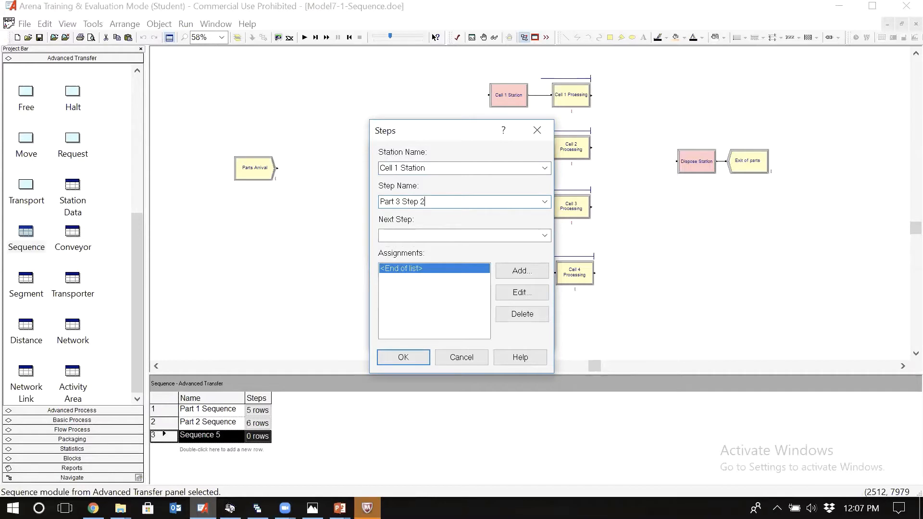
click(395, 361)
Step: Add a third step to Part 3 Sequence using Cell 4 Station, named Part 3 Step 3
click(529, 230)
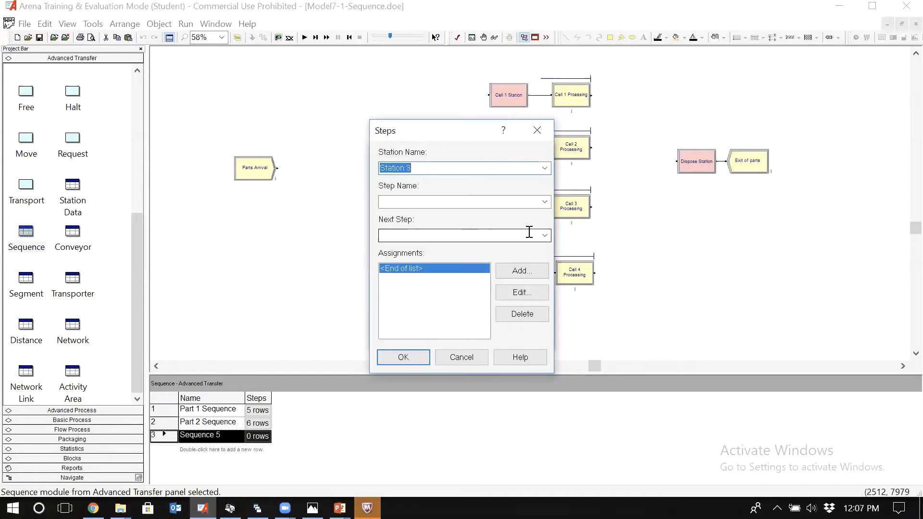
click(544, 168)
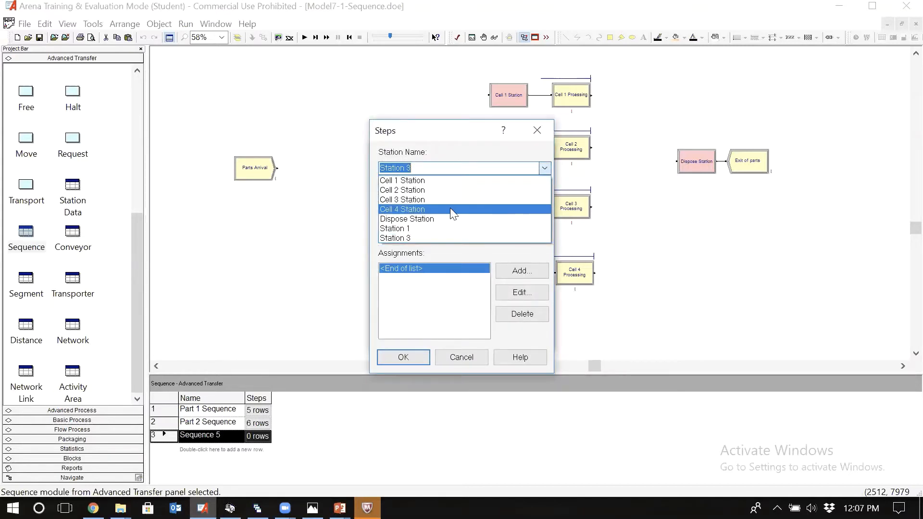
click(450, 208)
click(439, 203)
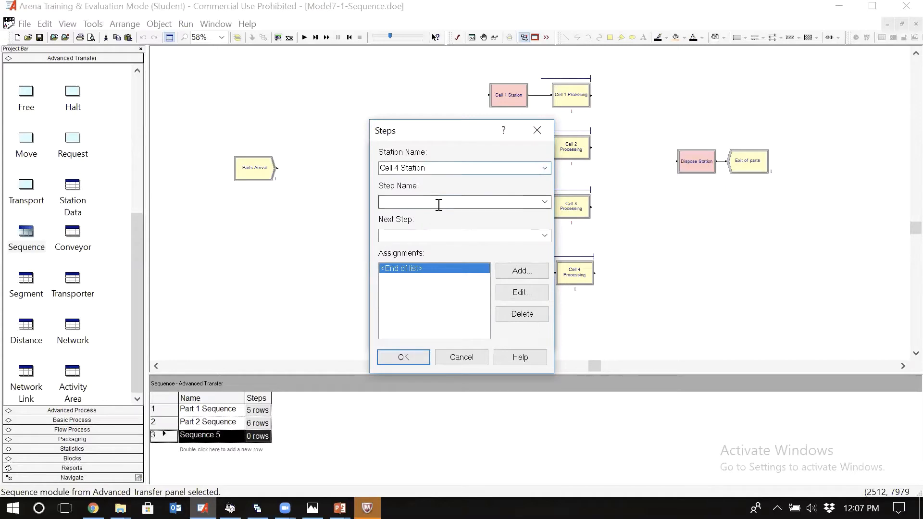
text(Part 3 Step )
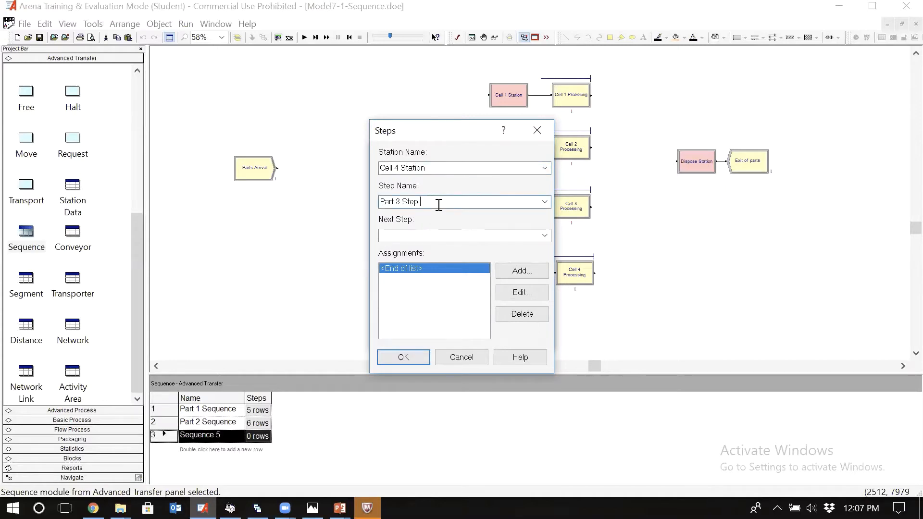
text(13)
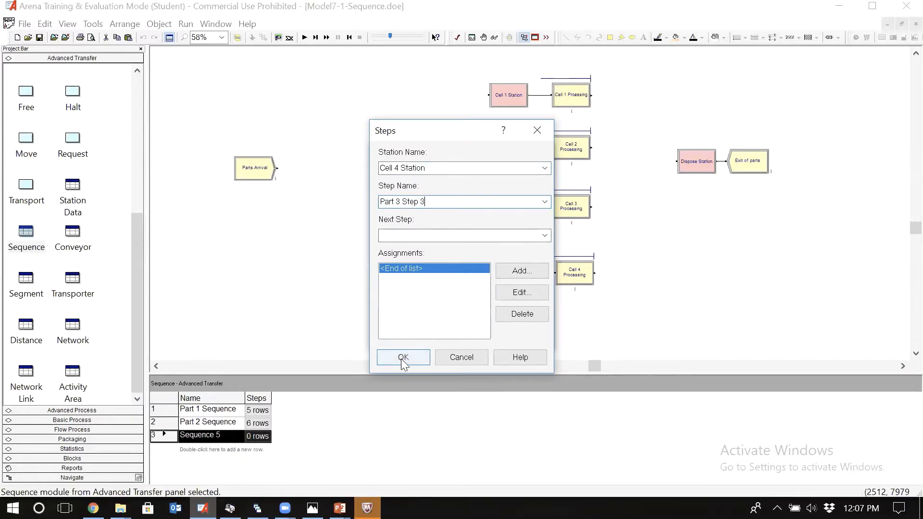
click(403, 357)
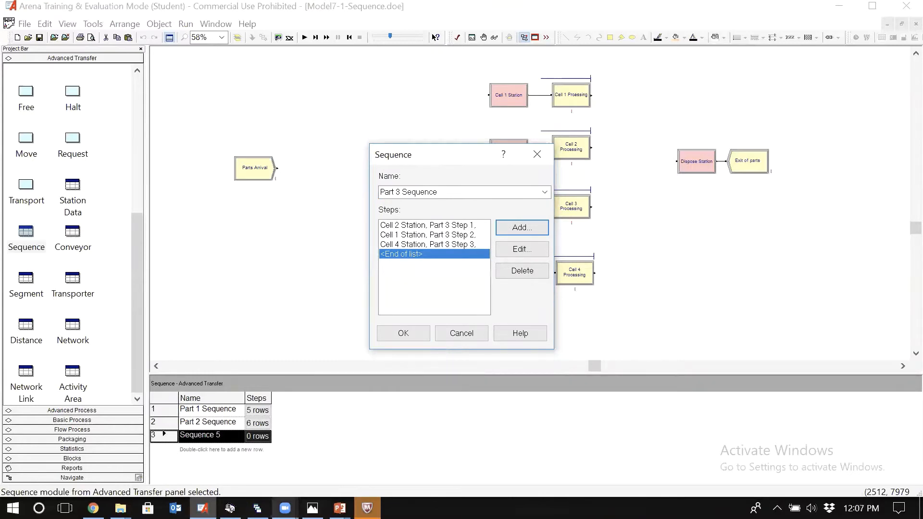
Step: Check part type 3's third cell in the routing table photo and change Part 3 Step 3 to Cell 3 Station
click(312, 508)
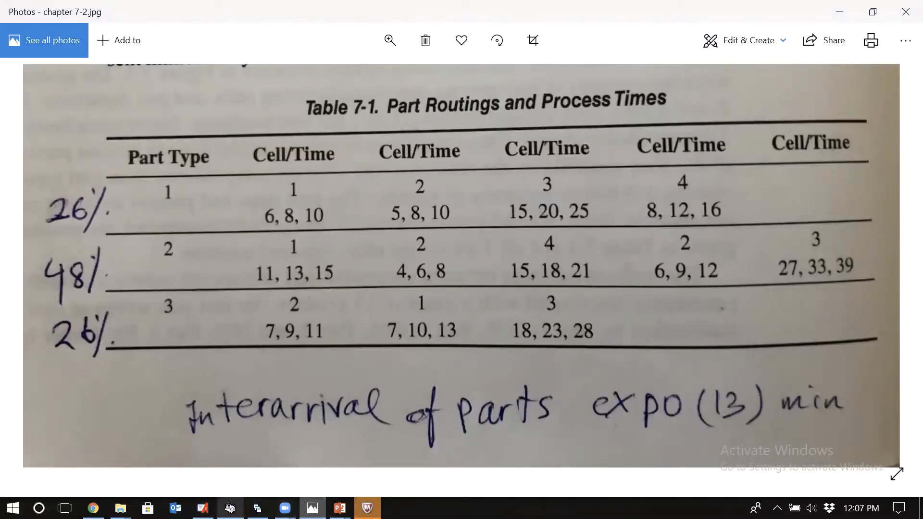
click(202, 509)
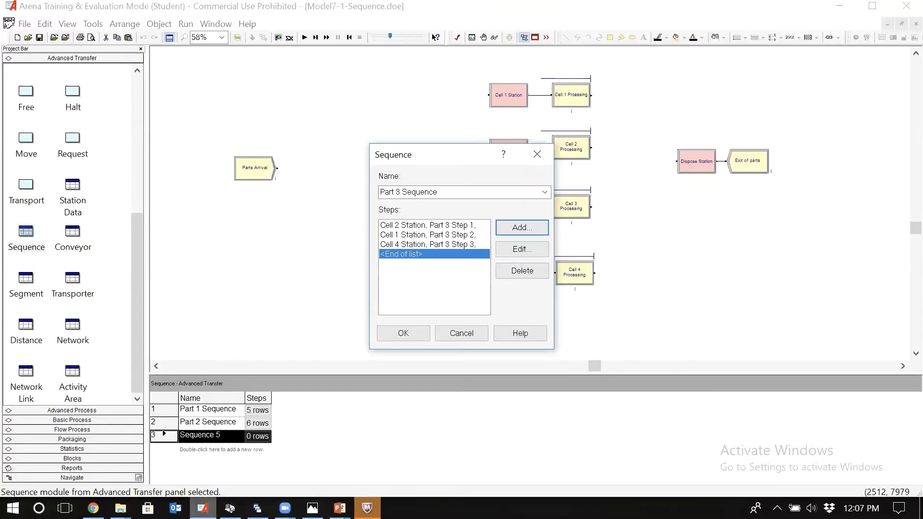
click(415, 246)
click(519, 249)
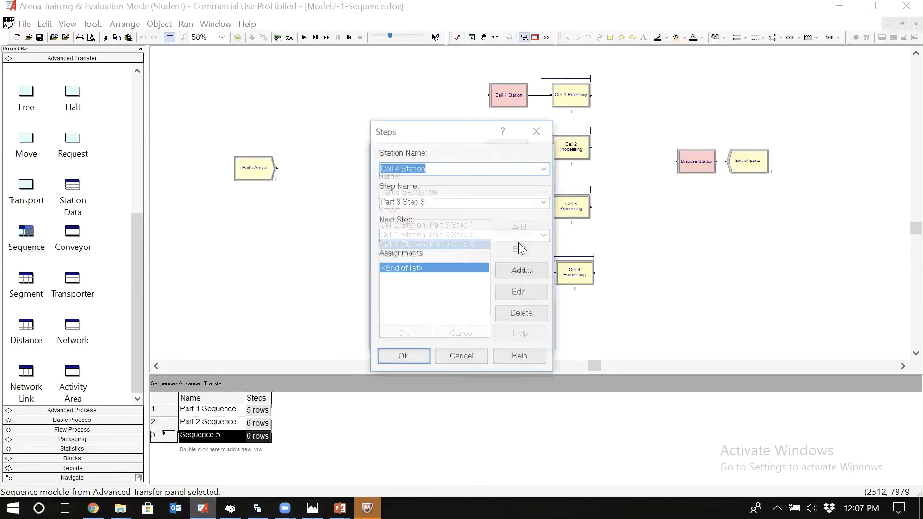
click(547, 166)
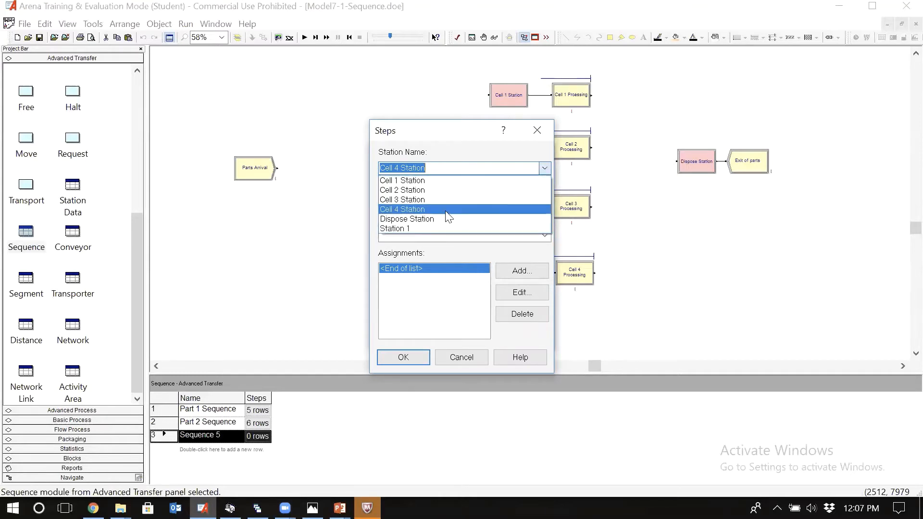
click(456, 200)
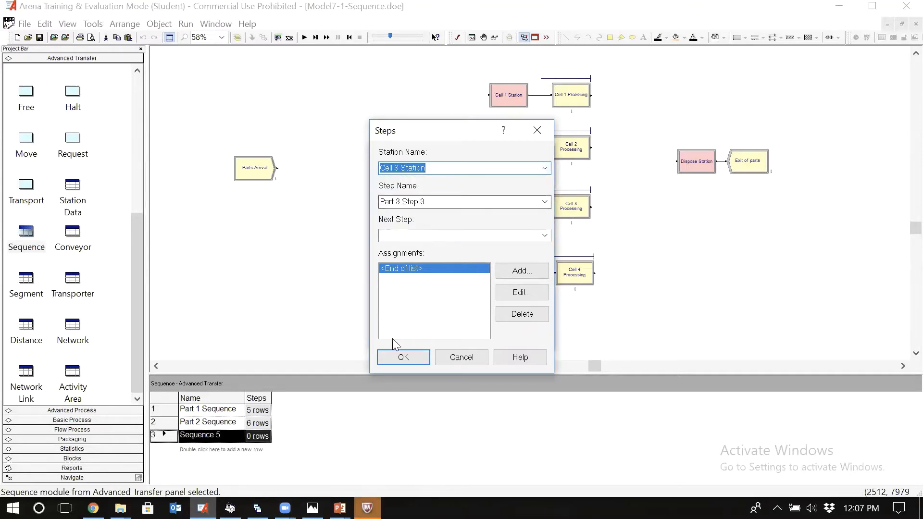
click(403, 354)
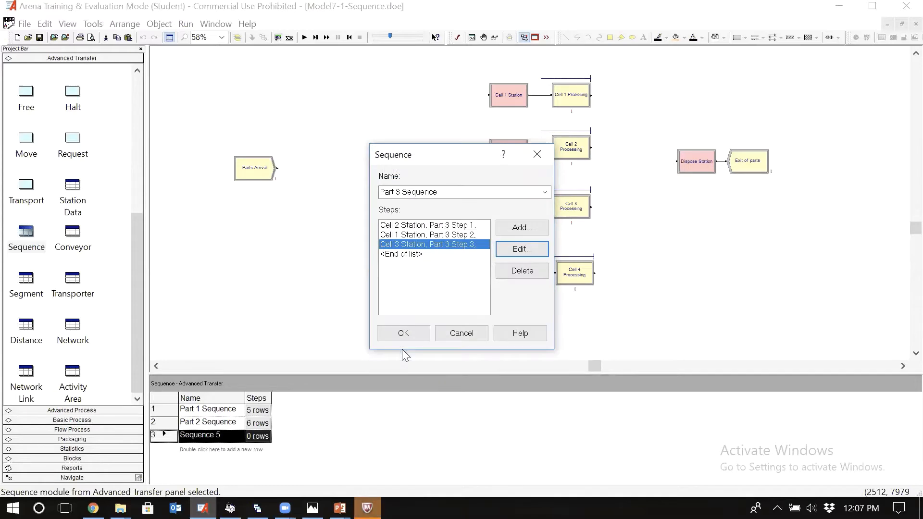
Step: Add a fourth step without a step name to the end of Part 3 Sequence using Dispose Station, and accept the sequence
click(414, 254)
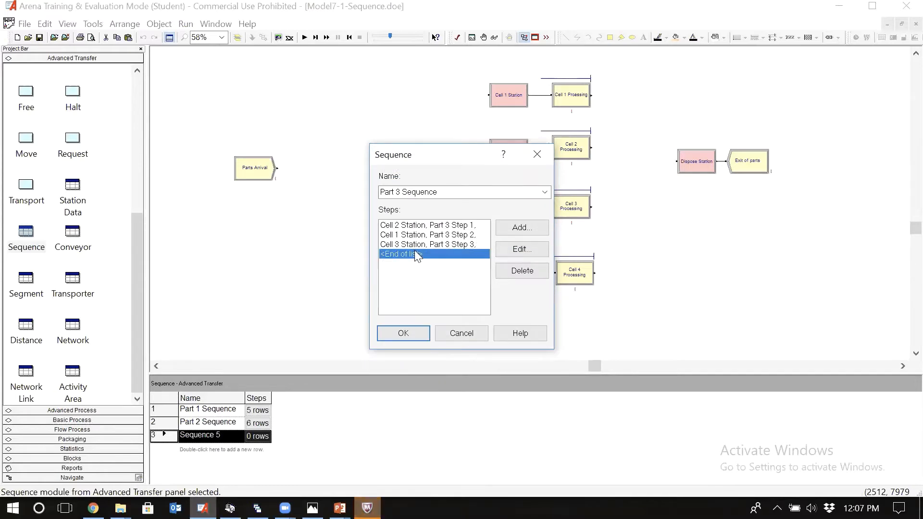
click(522, 230)
click(545, 168)
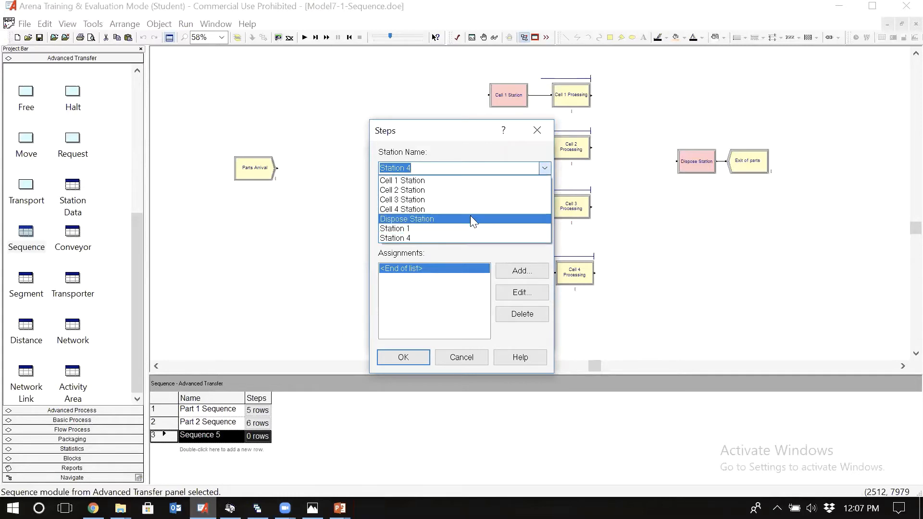
click(470, 218)
click(403, 357)
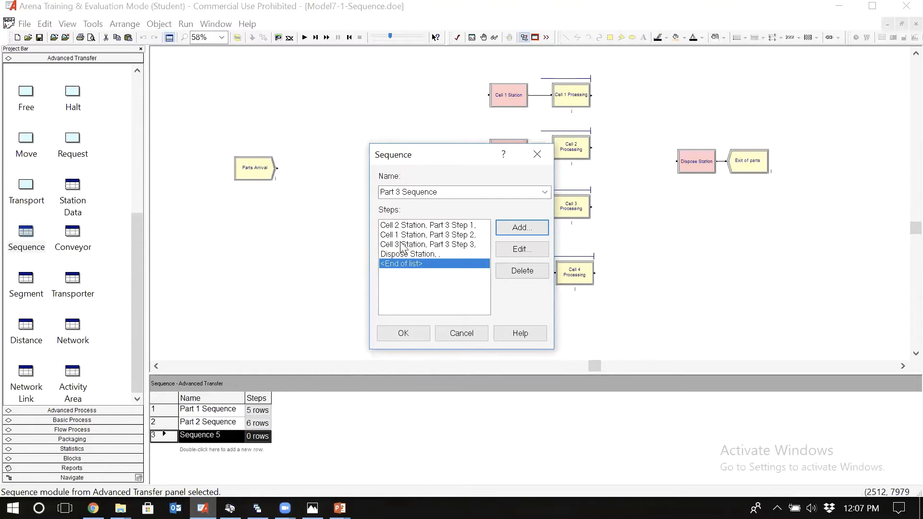
click(402, 334)
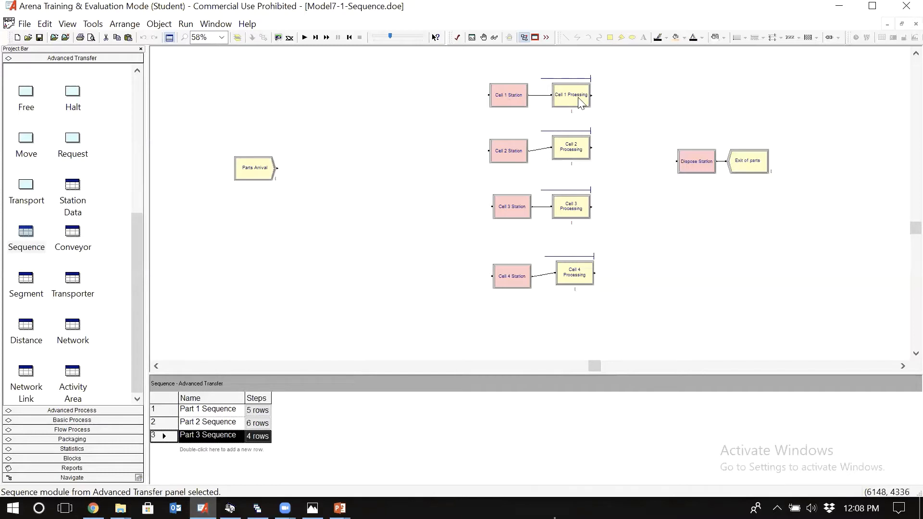
Step: Place four Route modules, one after each of the Cell 1 to Cell 4 processing modules
click(581, 103)
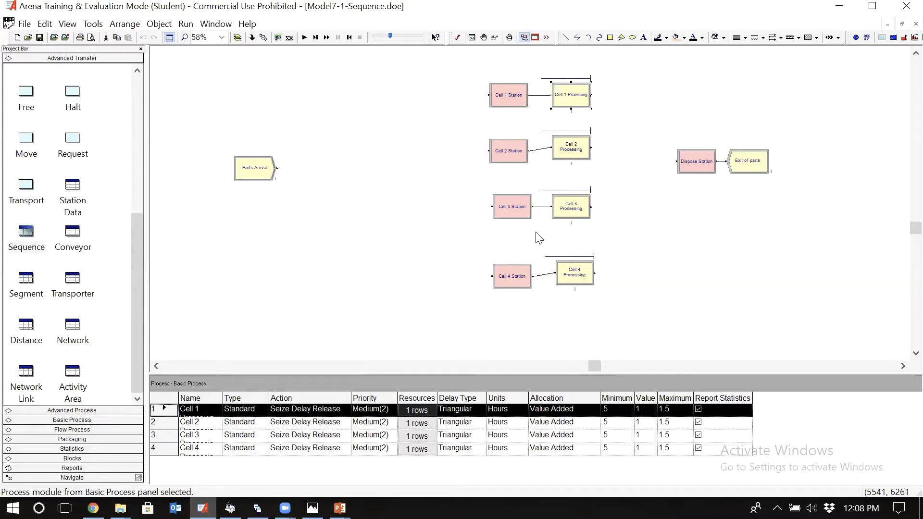
click(619, 105)
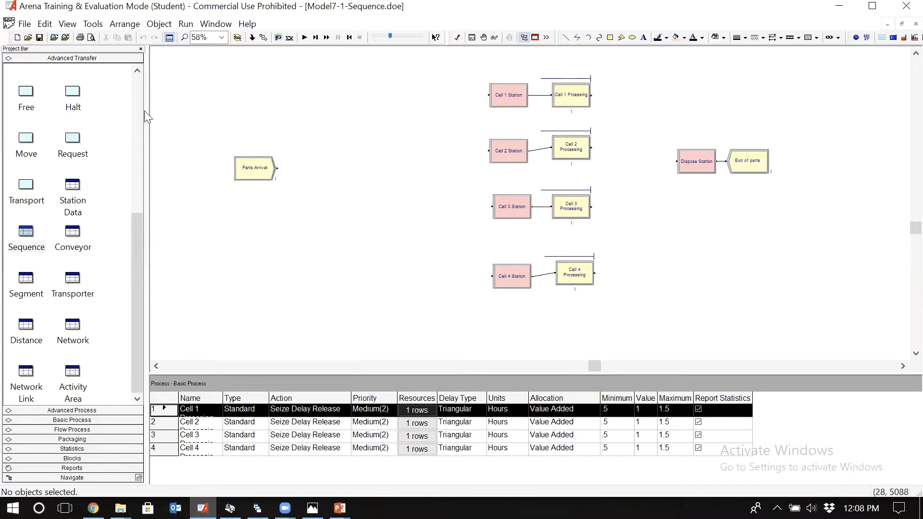
click(139, 85)
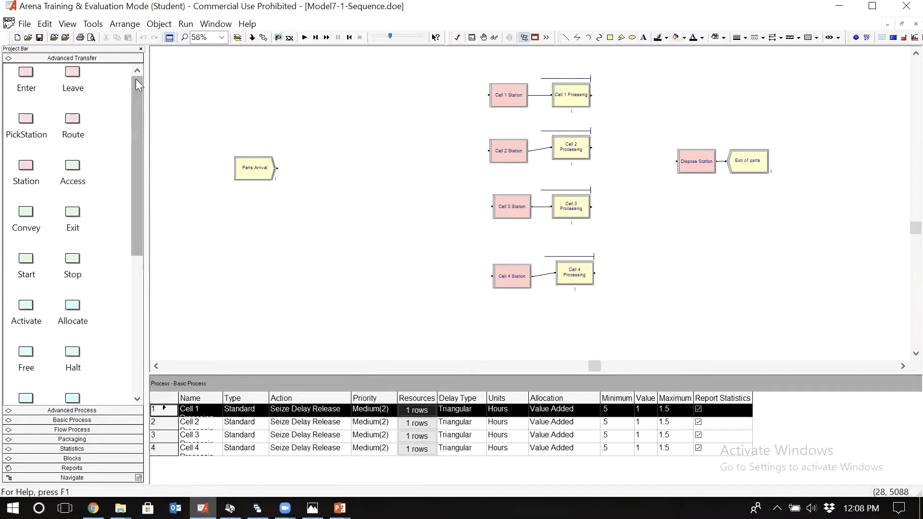
click(73, 123)
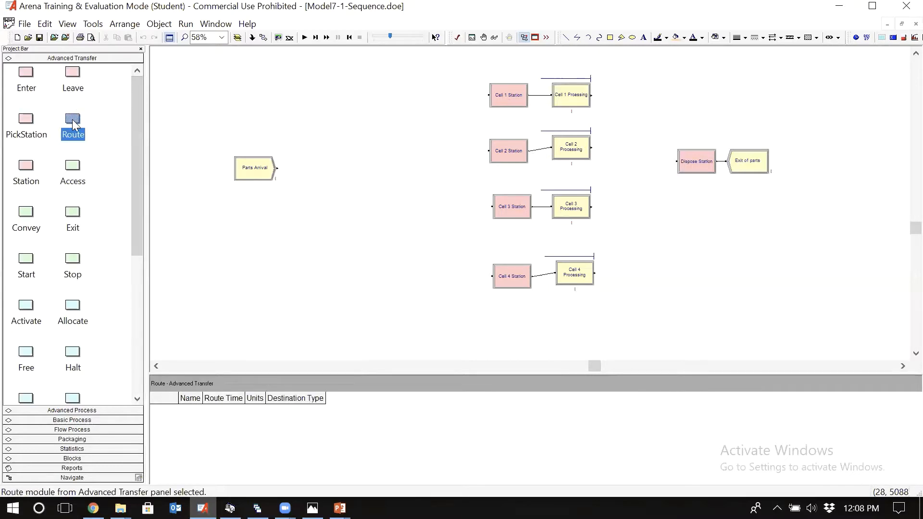
drag(73, 124, 608, 94)
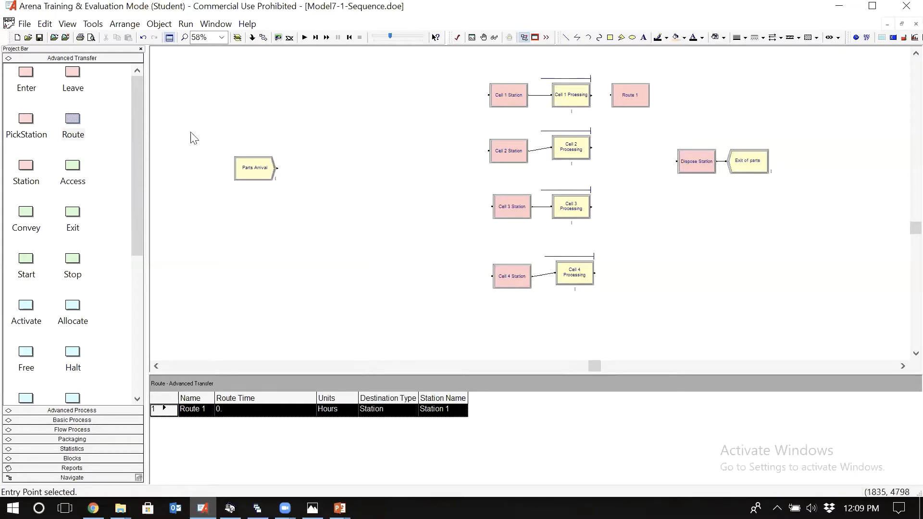
drag(72, 119, 614, 160)
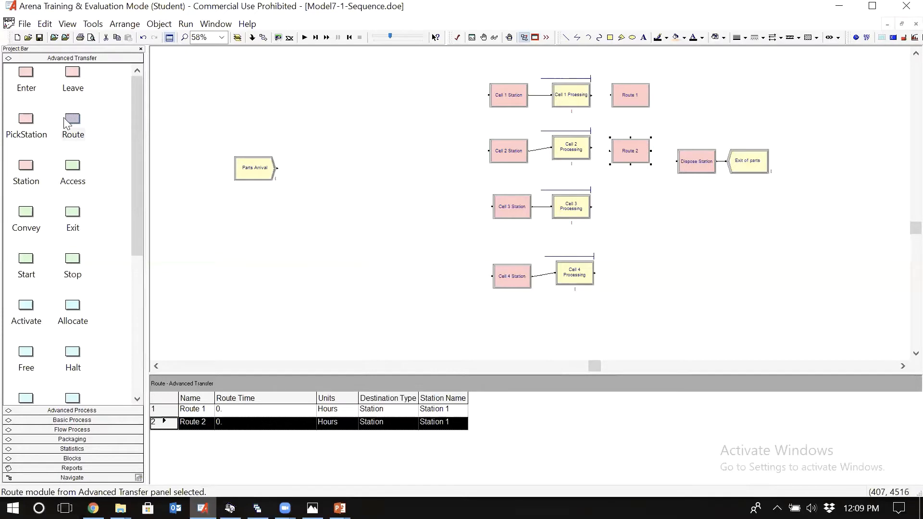
drag(71, 120, 615, 212)
drag(74, 128, 611, 276)
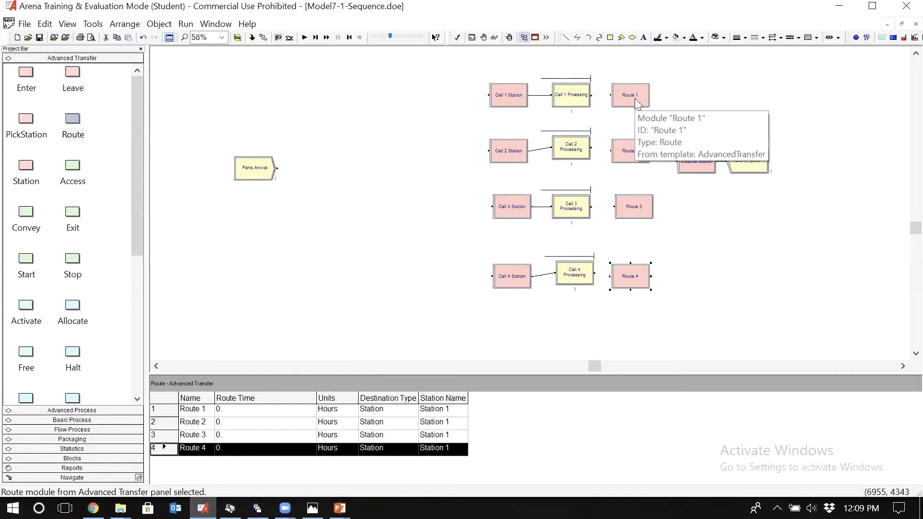
Step: Connect each of the four cell processing modules to the Route module beside it
click(264, 37)
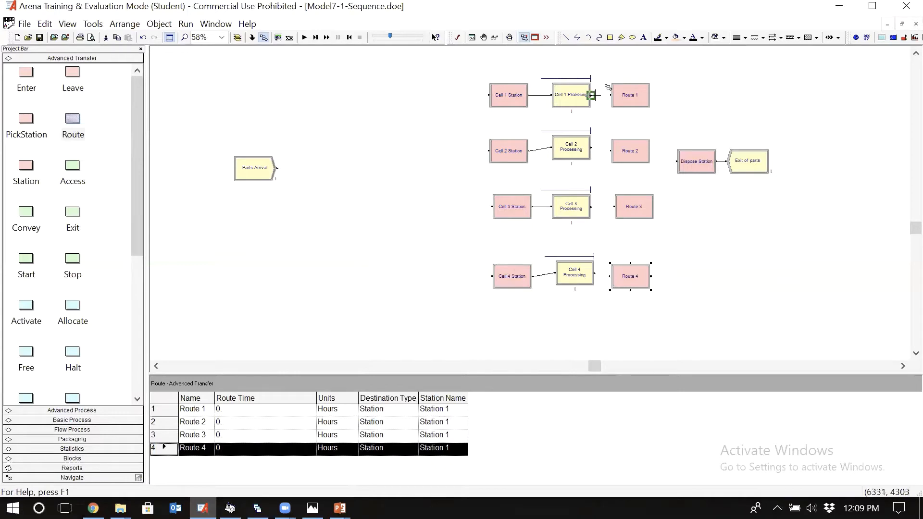
click(591, 95)
click(623, 95)
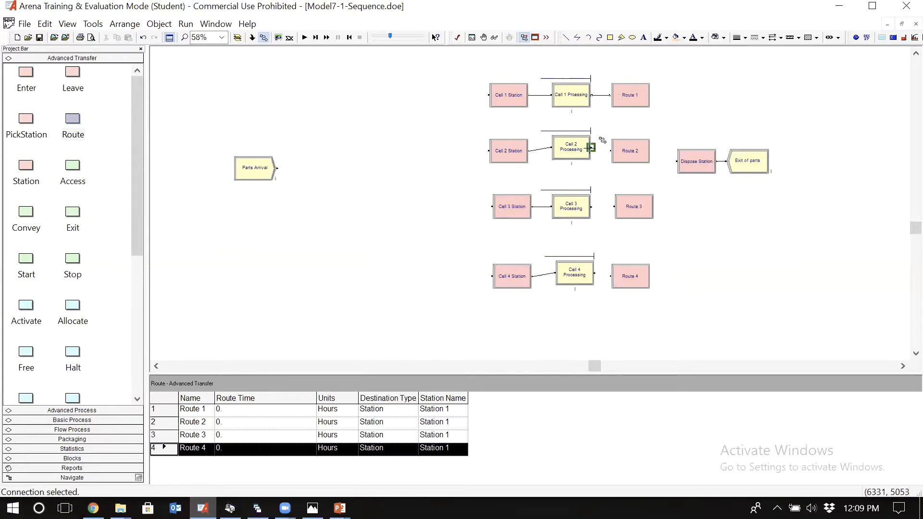
click(591, 148)
click(612, 150)
click(591, 206)
click(614, 206)
click(595, 273)
click(610, 276)
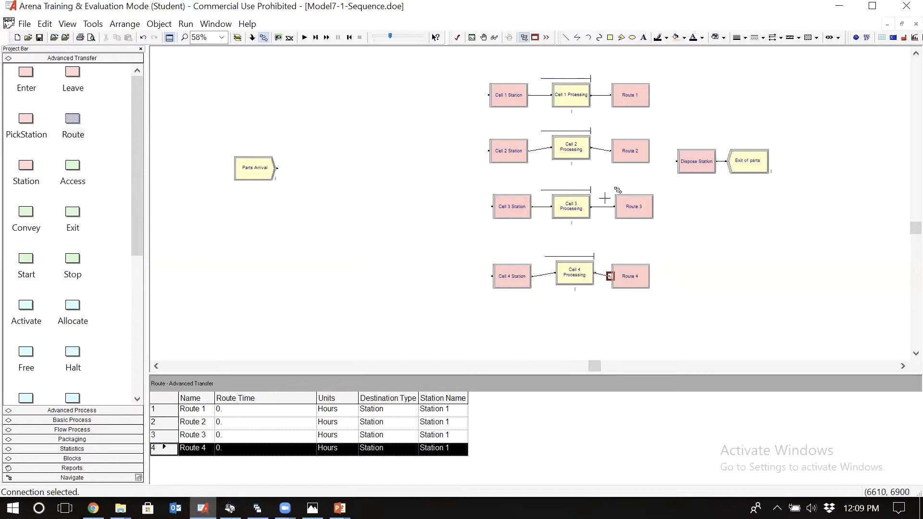
Step: Rename the Route 1 module as Route out of cell 1
double_click(629, 100)
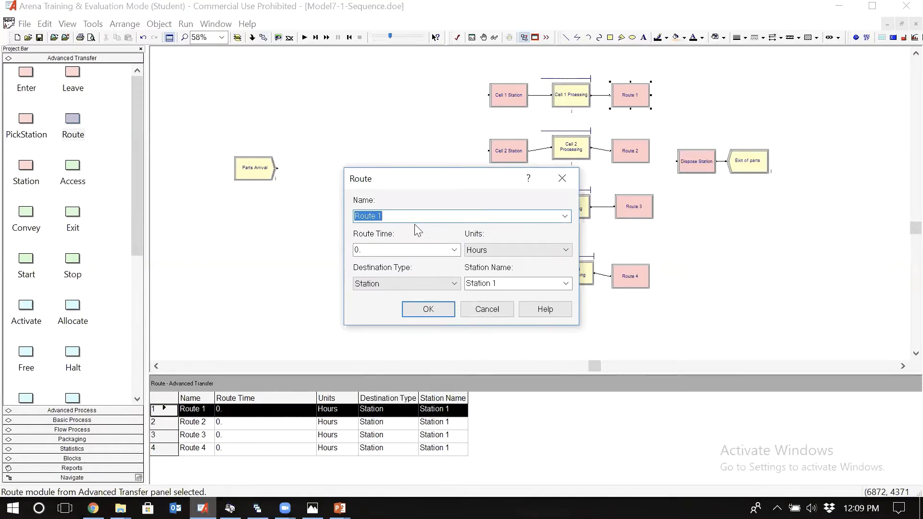
click(390, 217)
key(BackSpace)
text(out of cell)
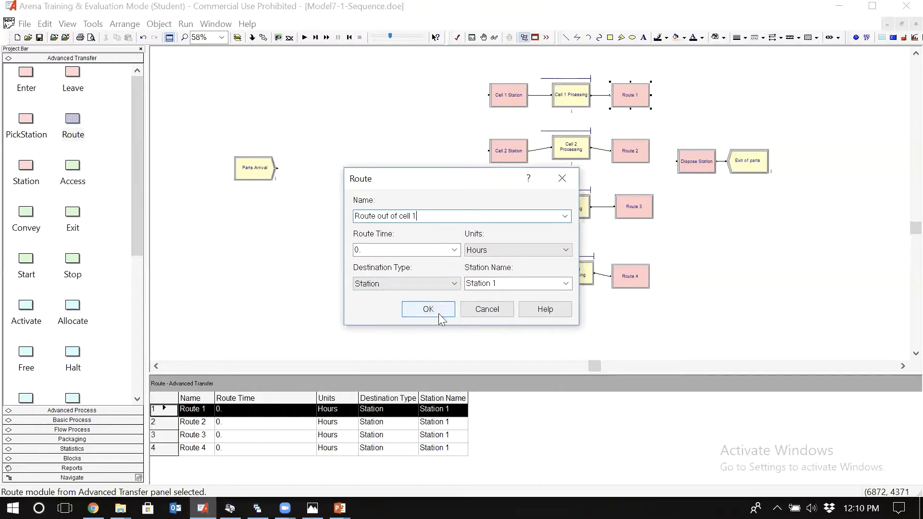
key(shift+Left)
key(shift+Left)
key(shift+Left)
key(shift+Left)
key(shift+Left)
key(shift+Left)
key(shift+Left)
key(shift+Left)
key(shift+Left)
key(shift+Left)
key(shift+Left)
key(shift+Left)
key(shift+Left)
key(shift+Left)
key(shift+Left)
key(shift+Left)
key(shift+Left)
key(shift+Left)
key(shift+Left)
key(ctrl+c)
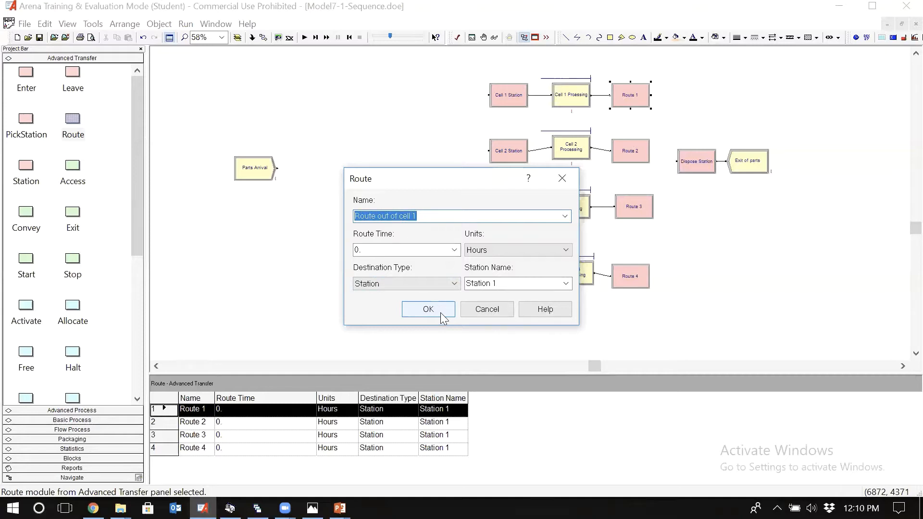
click(440, 311)
Step: Rename Route 2 as Route out of cell 2 and Route 3 as Route out of cell 3
double_click(629, 149)
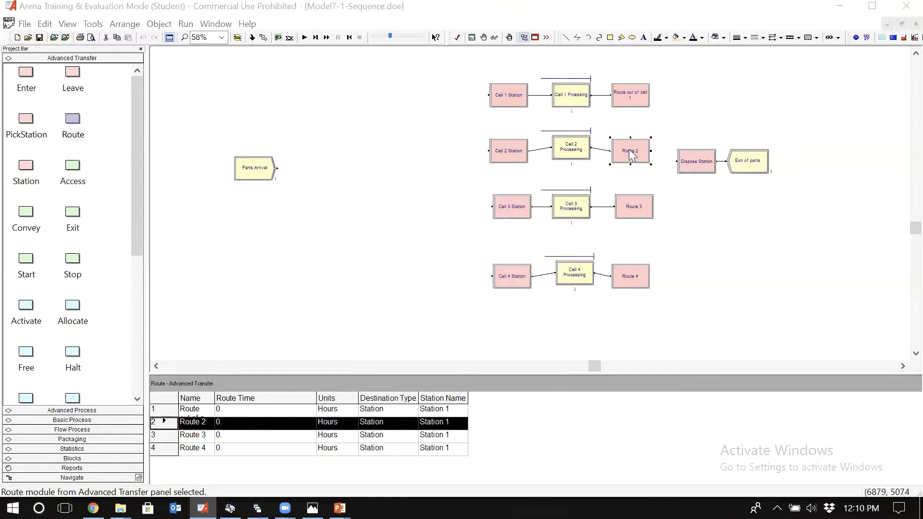
key(ctrl+v)
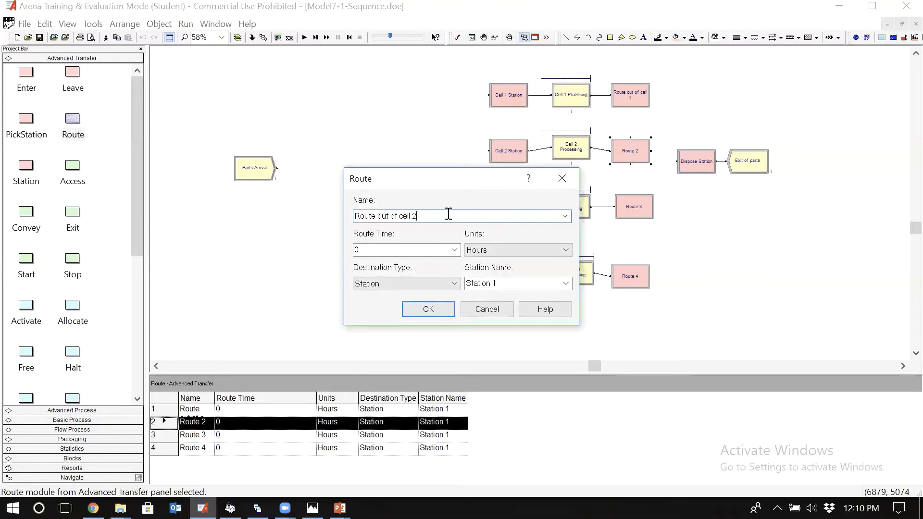
double_click(633, 206)
key(ctrl+v)
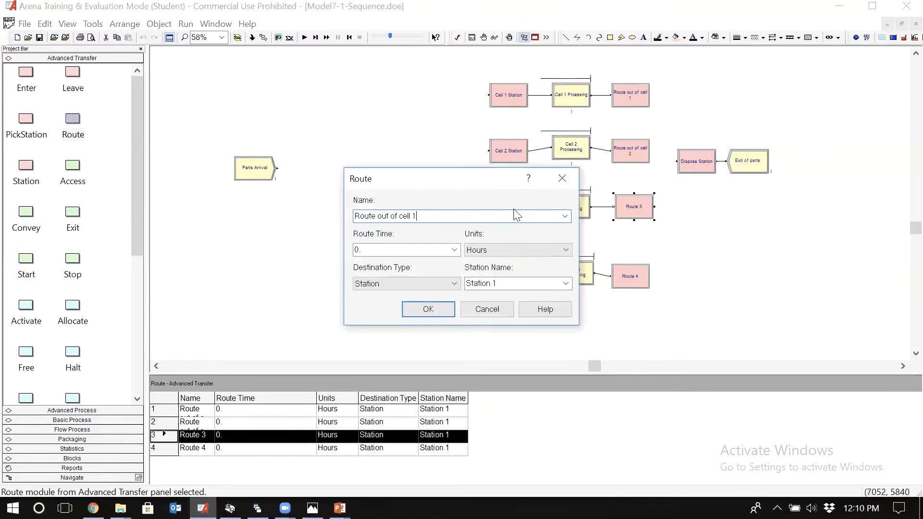
key(BackSpace)
text(3)
click(445, 313)
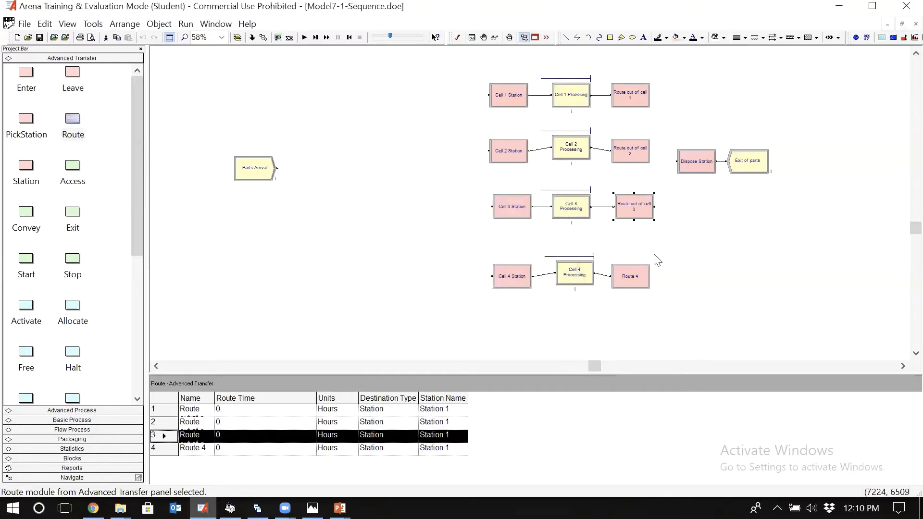
Step: Rename the Route 4 module as Route out of cell 4
double_click(624, 287)
text(Route out of cell )
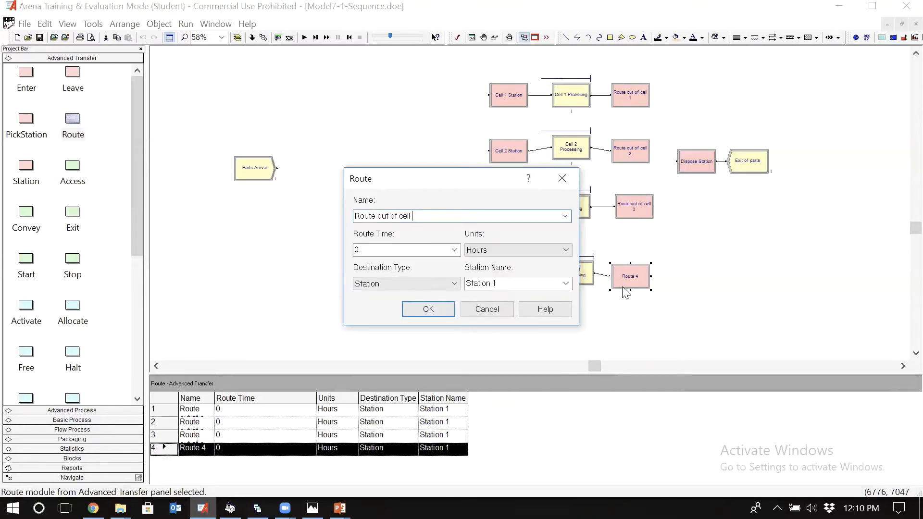
text(4)
click(429, 310)
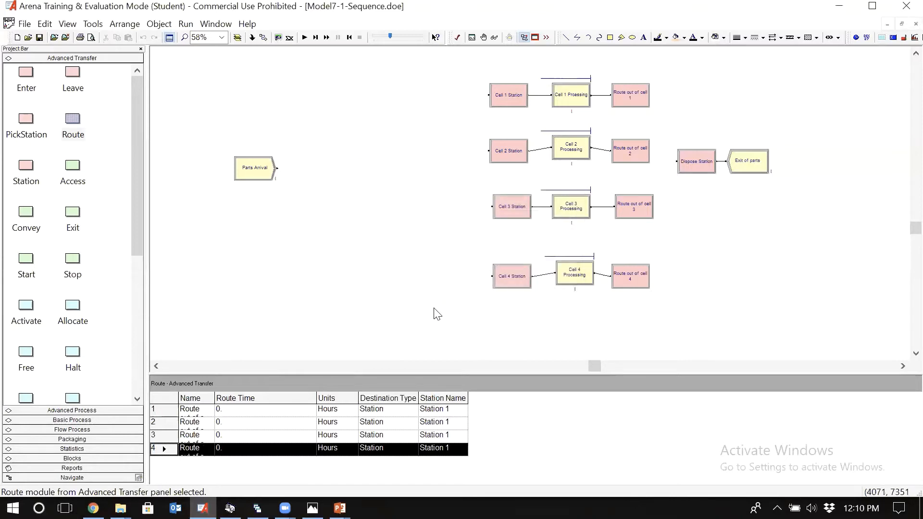
Step: Add a variable named Transfer Time with an initial value of 2
click(67, 420)
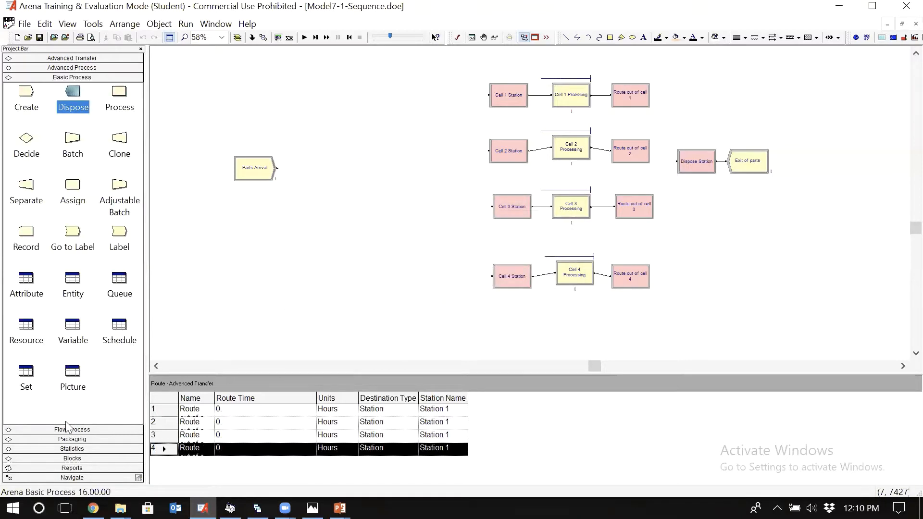
click(72, 327)
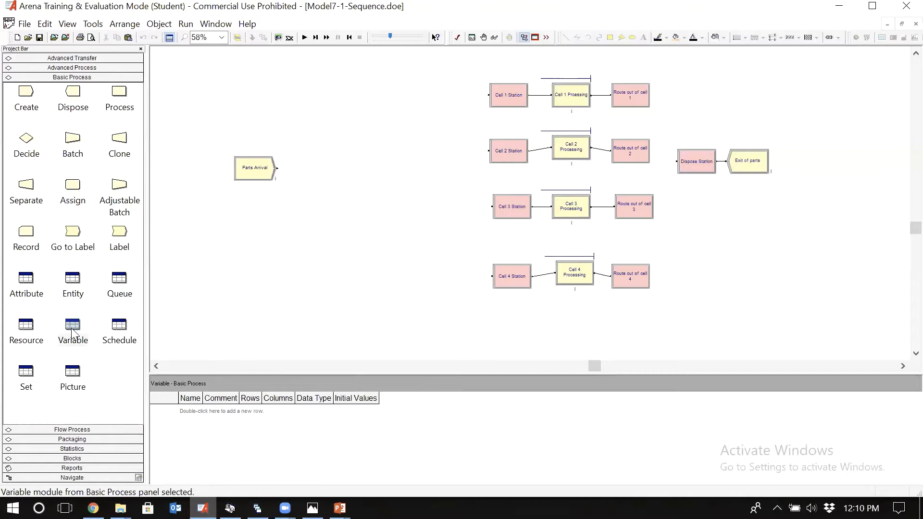
double_click(198, 415)
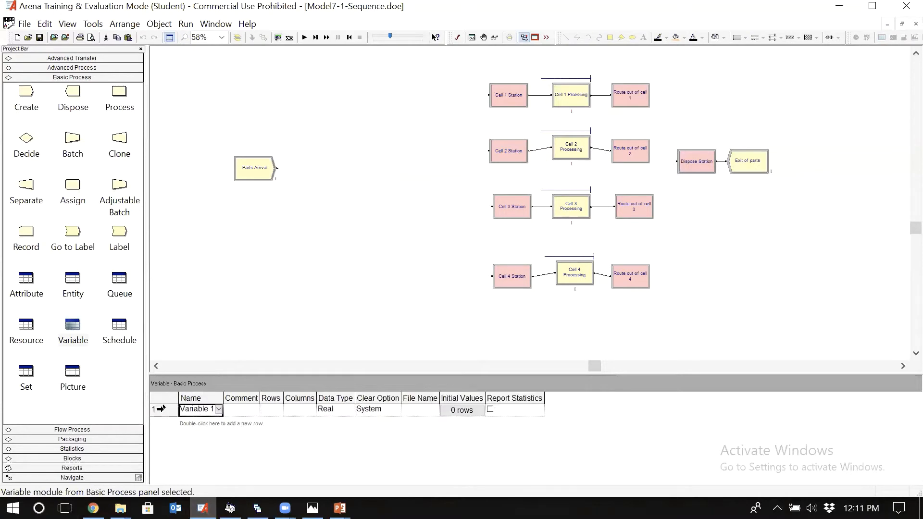
double_click(169, 407)
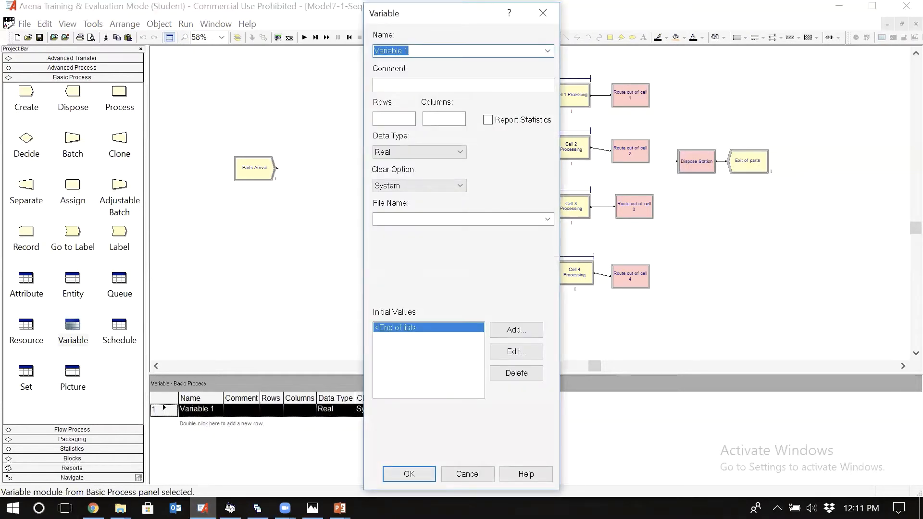
text(Transfer Time)
click(523, 332)
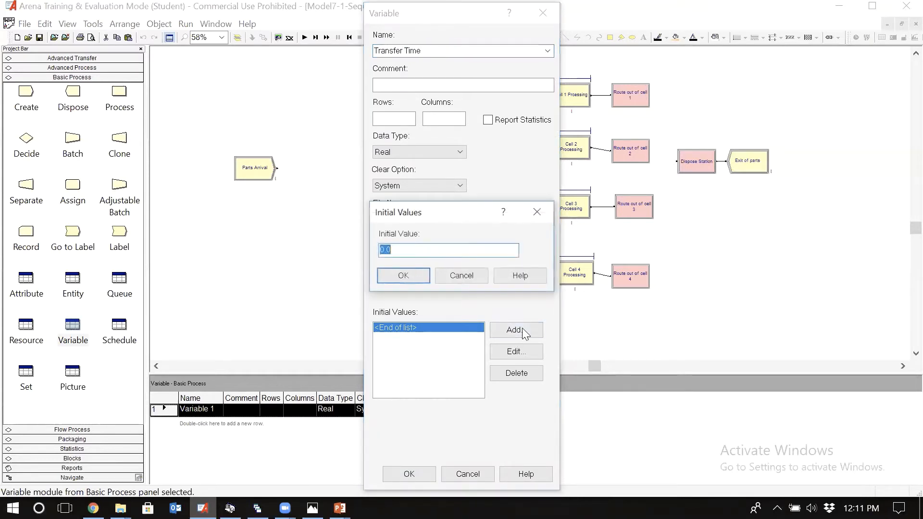
text(2)
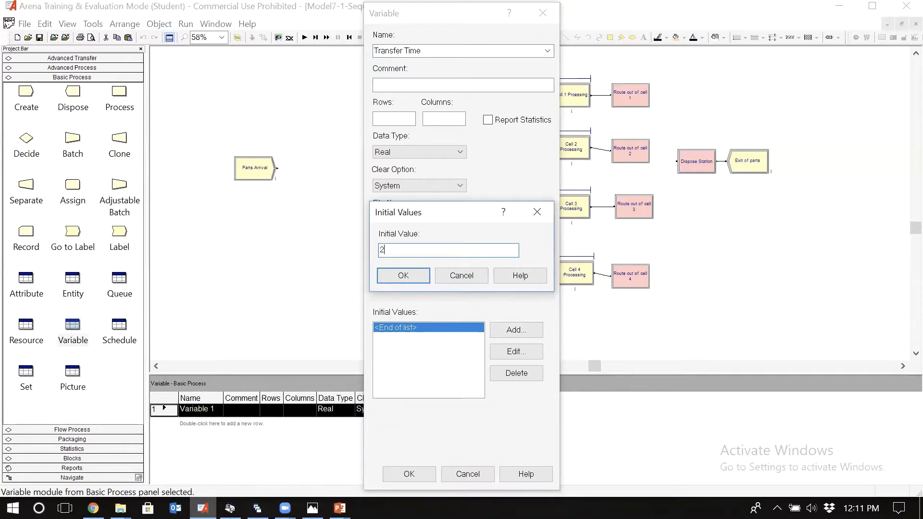
click(394, 275)
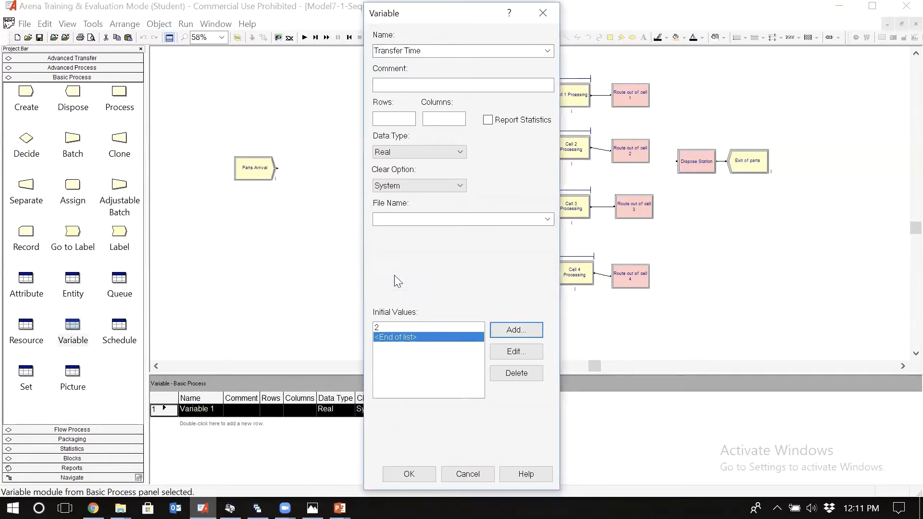
click(413, 476)
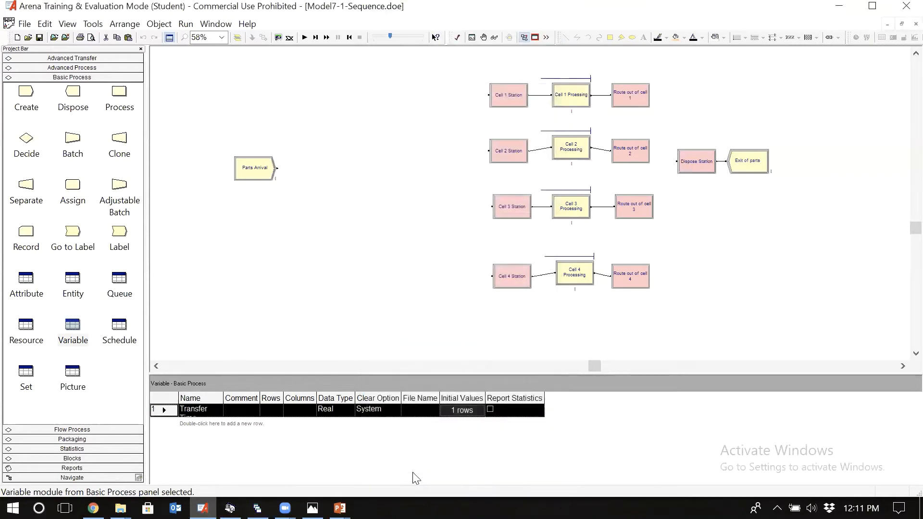
Step: Set the route time of Route out of cell 1 to the current value of the Transfer Time variable using the Expression Builder
click(634, 96)
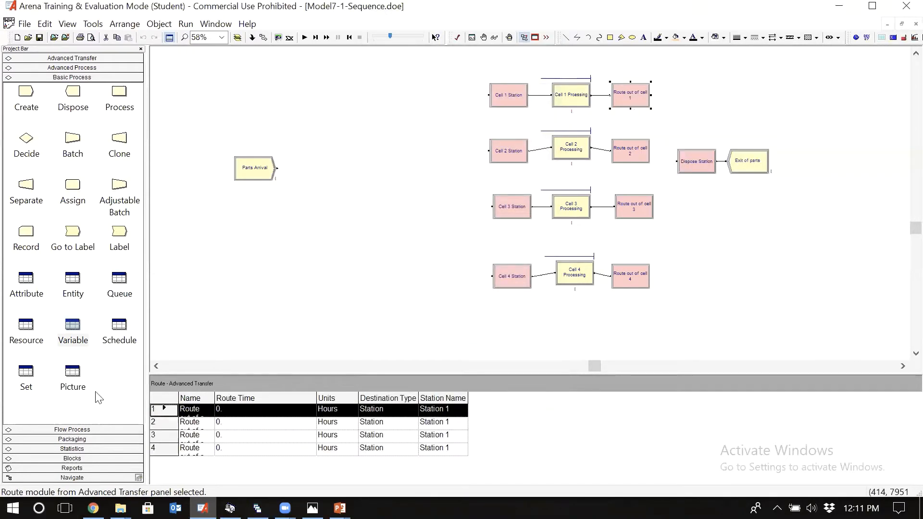
click(72, 327)
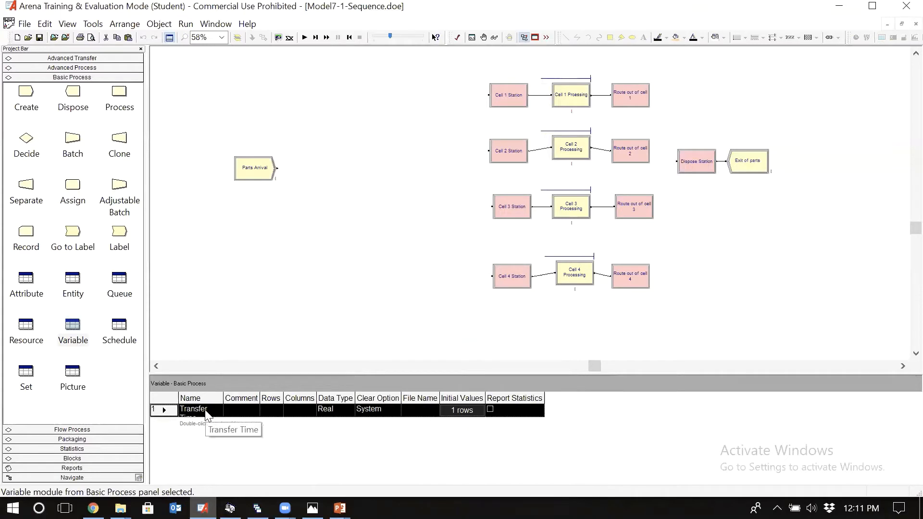
click(208, 413)
click(168, 408)
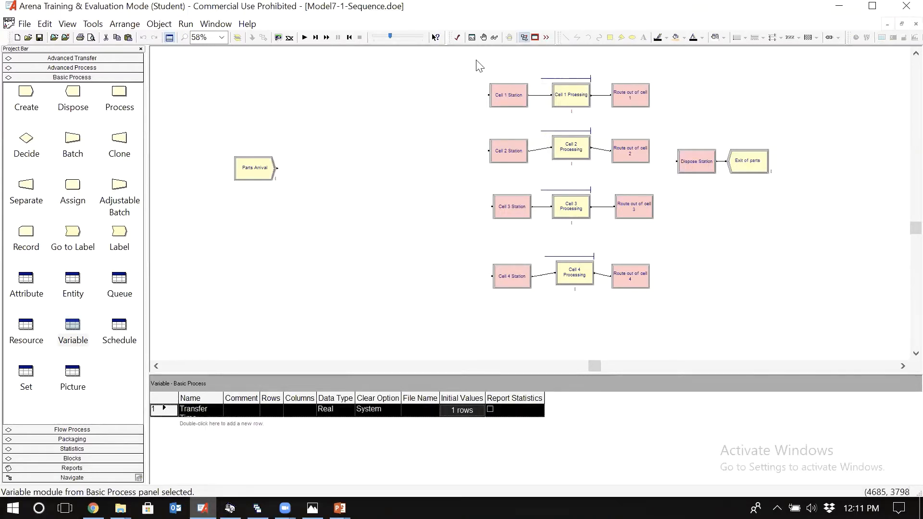
double_click(626, 96)
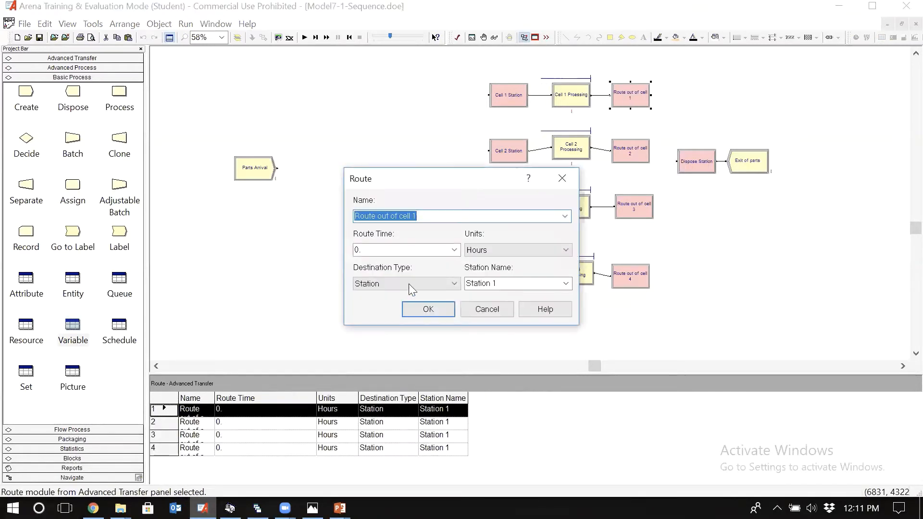
click(390, 250)
right_click(388, 250)
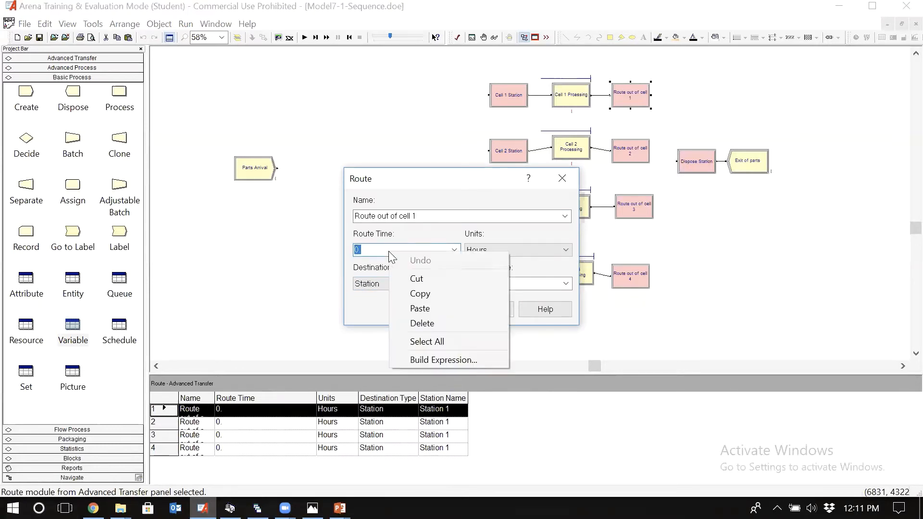
click(419, 361)
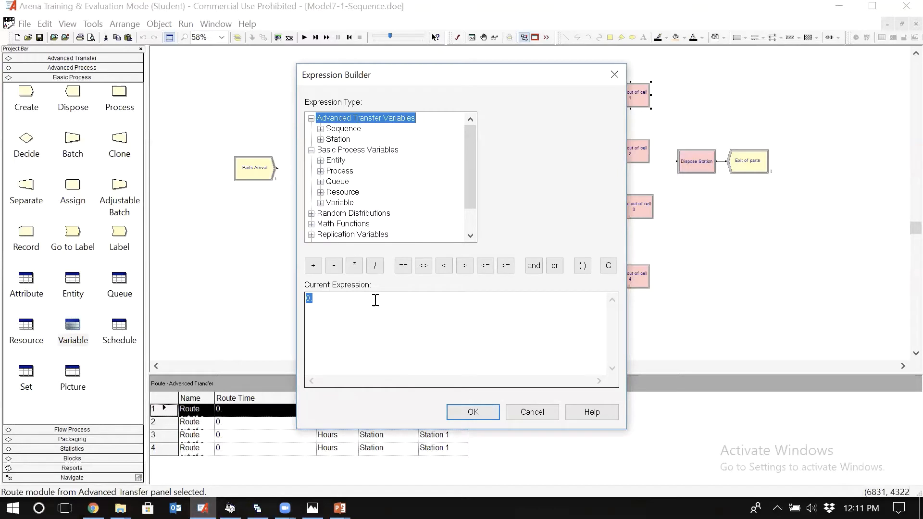
double_click(342, 203)
click(359, 182)
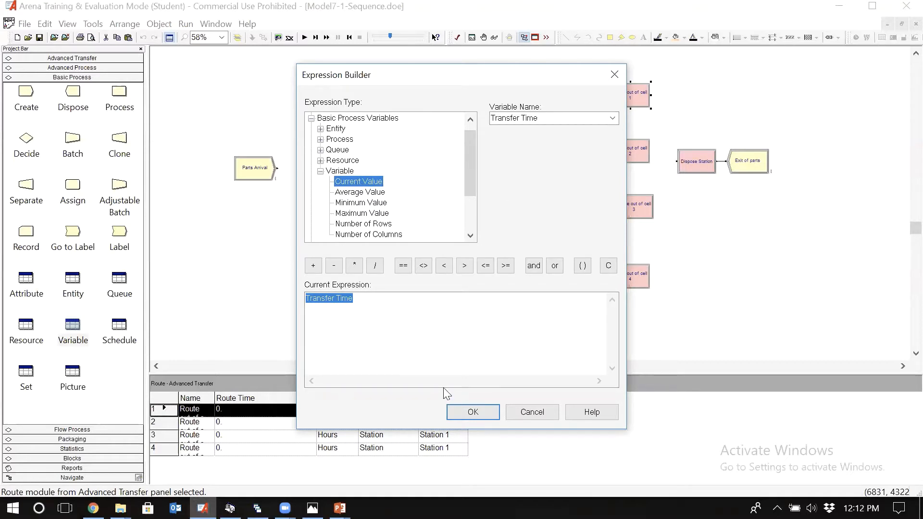
click(462, 413)
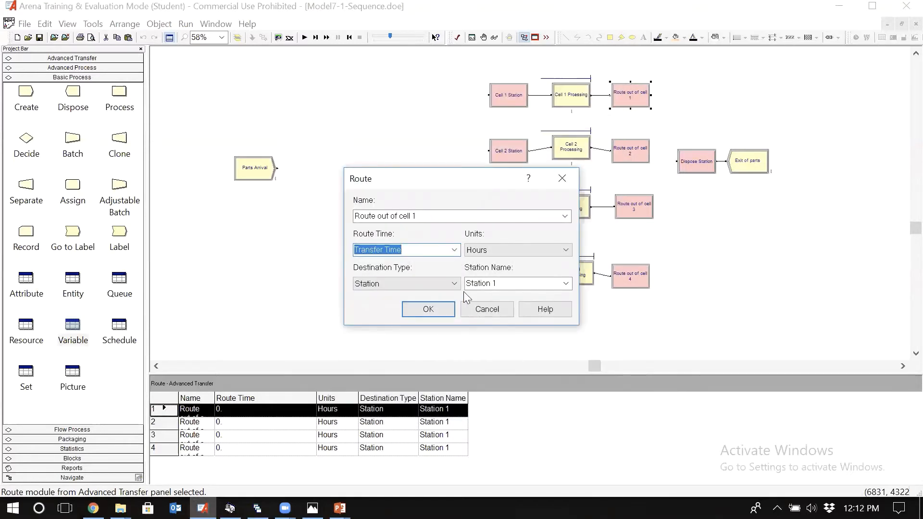
Step: Set the units of Route out of cell 1 to Minutes and its destination type to By Sequence
click(494, 249)
key(Up)
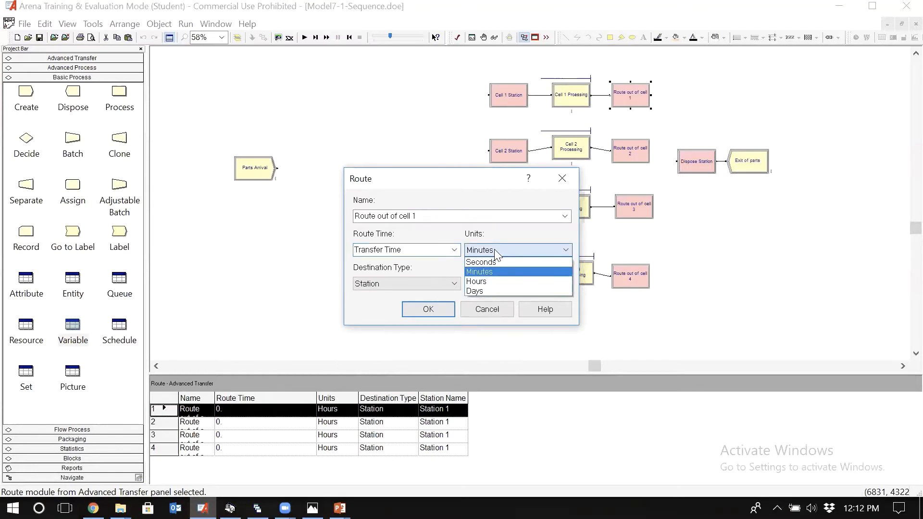
key(Return)
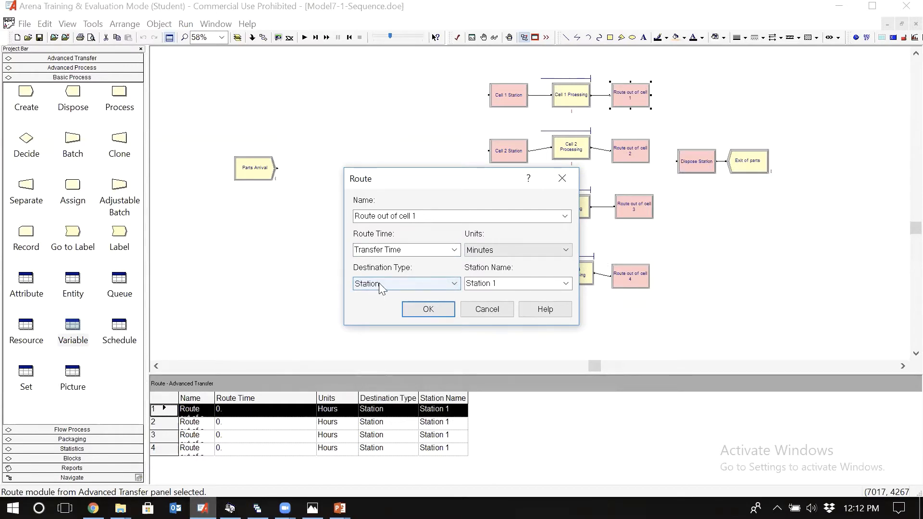
click(456, 284)
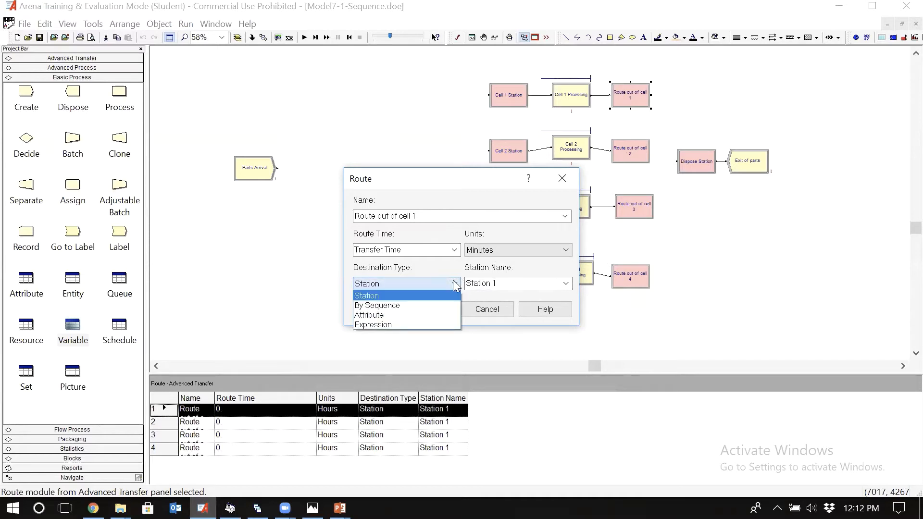
click(405, 306)
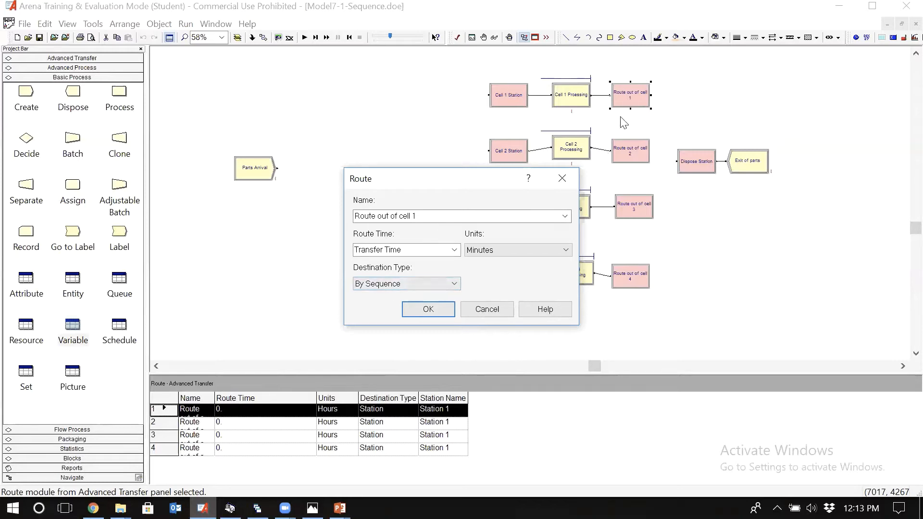
click(425, 310)
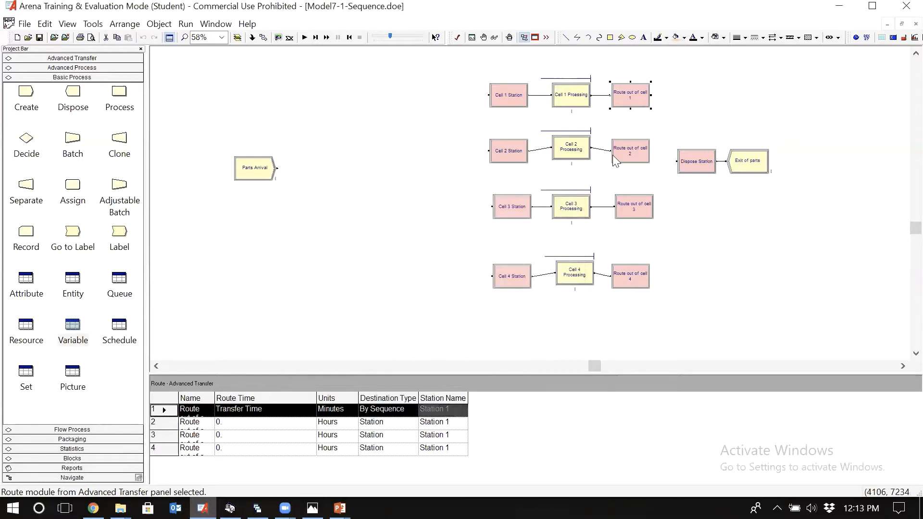
Step: Set the route time of Route out of cell 2 to the current value of the Transfer Time variable using the Expression Builder
double_click(639, 146)
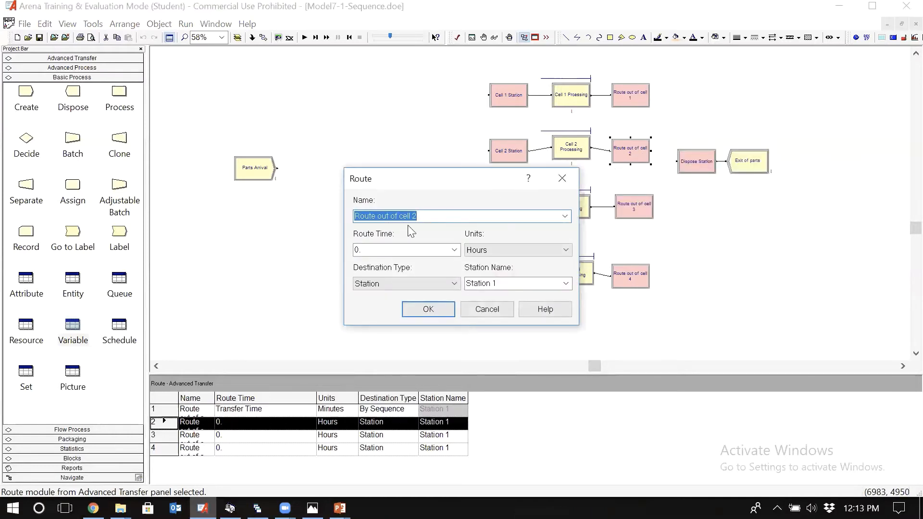
click(454, 250)
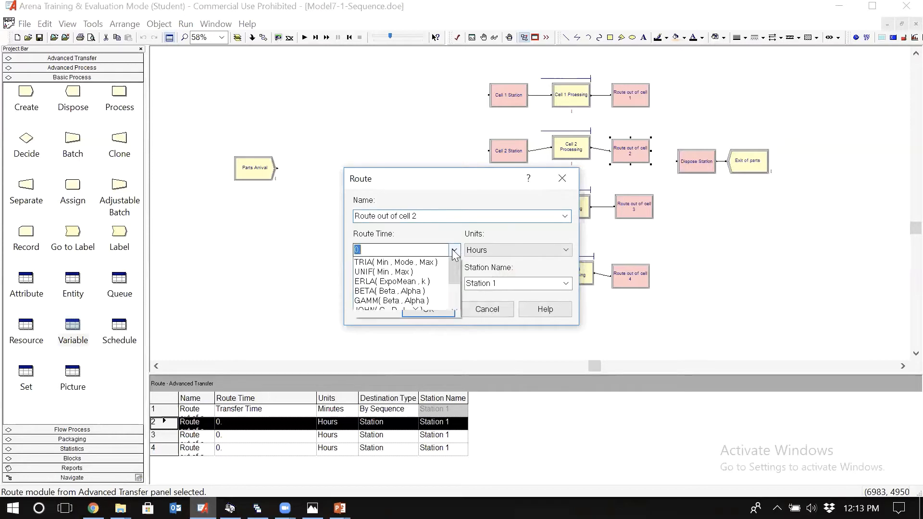
right_click(421, 249)
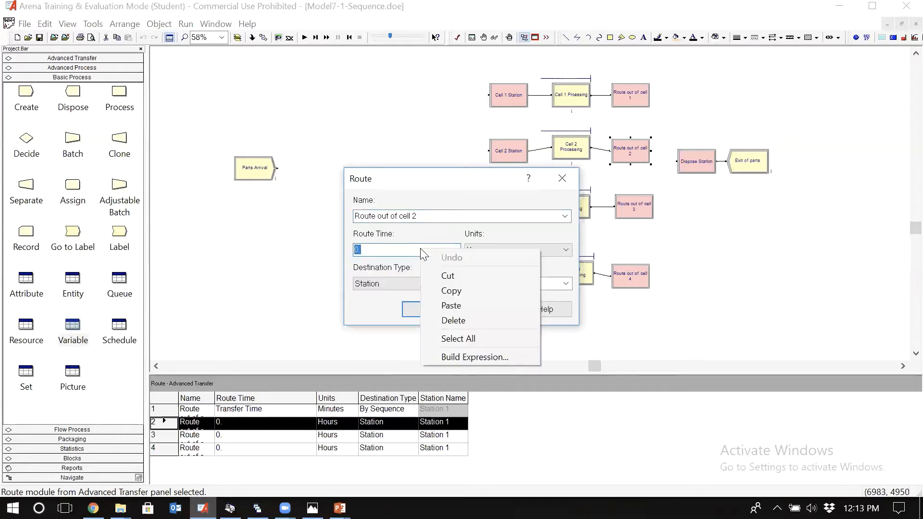
click(458, 356)
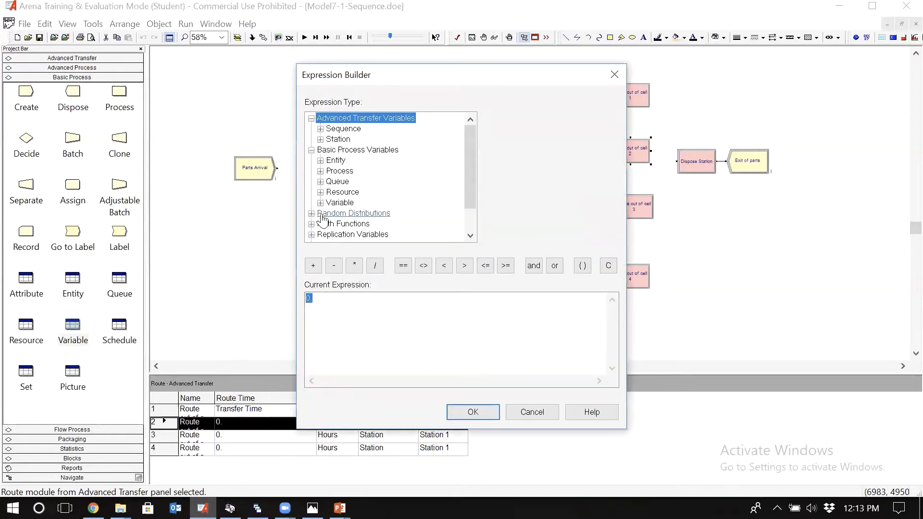
double_click(331, 204)
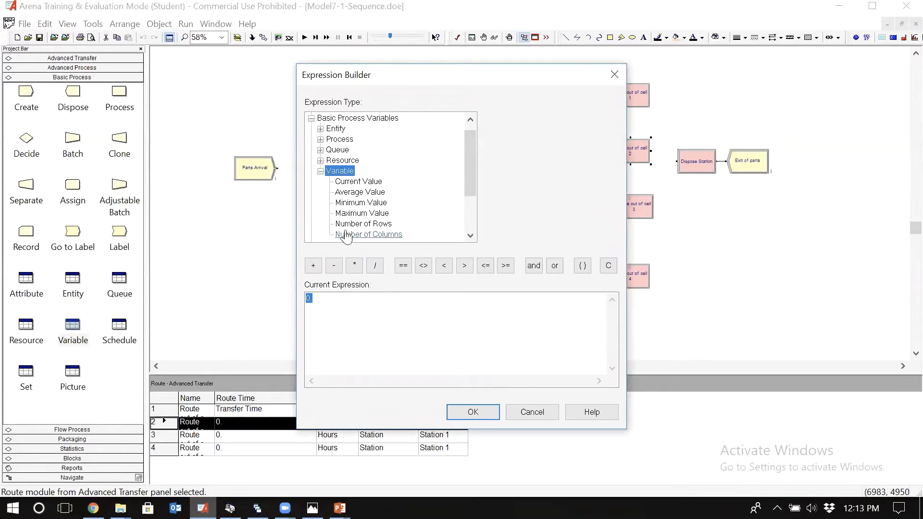
click(360, 183)
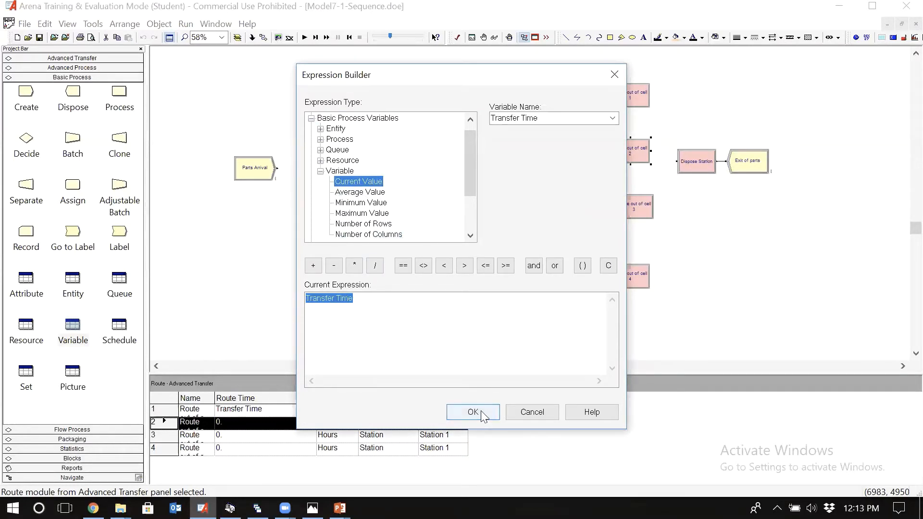
click(473, 412)
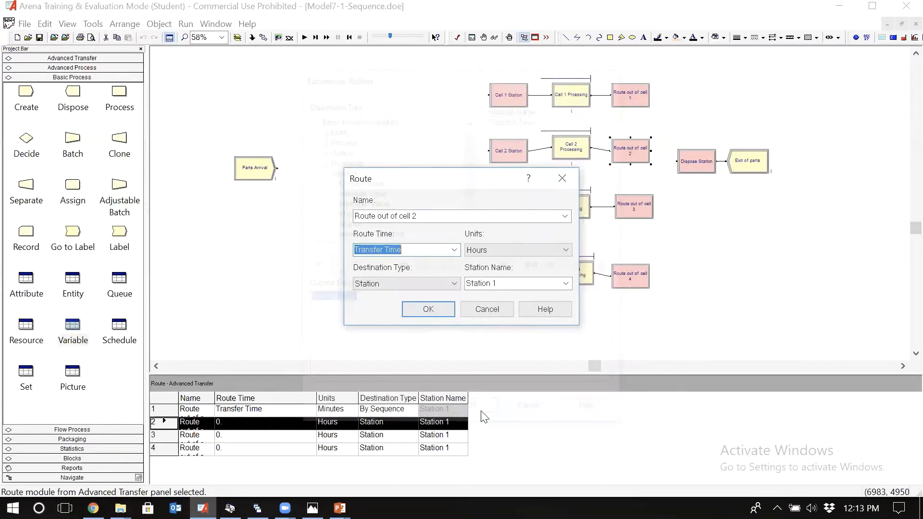
Step: Set the units of Route out of cell 2 to Minutes and its destination type to By Sequence
click(490, 250)
key(m)
click(491, 250)
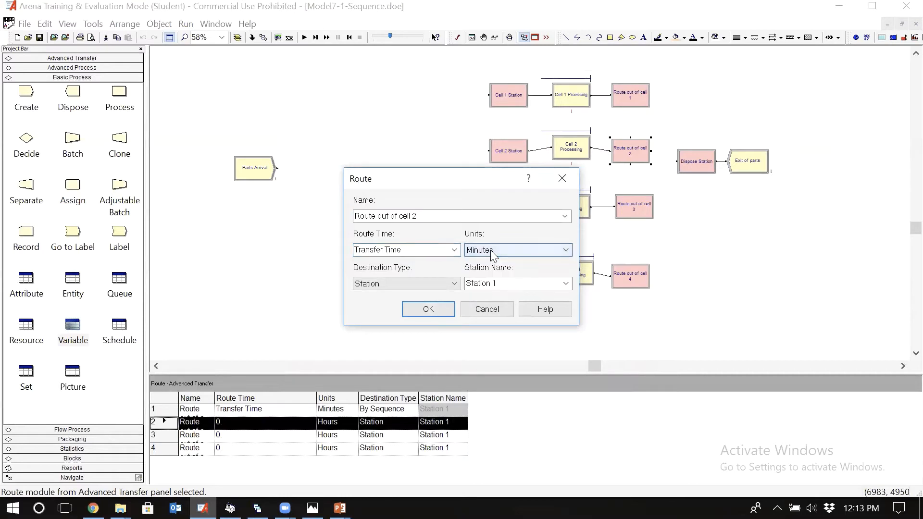
click(453, 283)
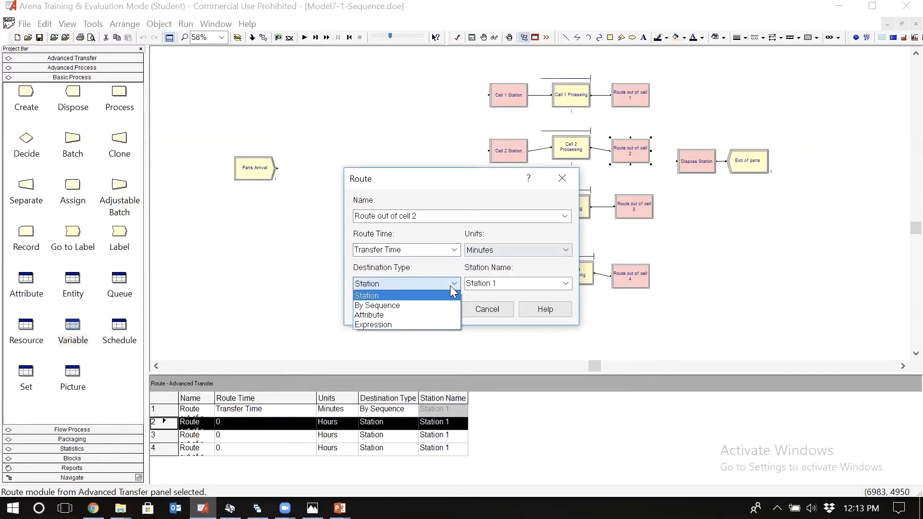
click(410, 305)
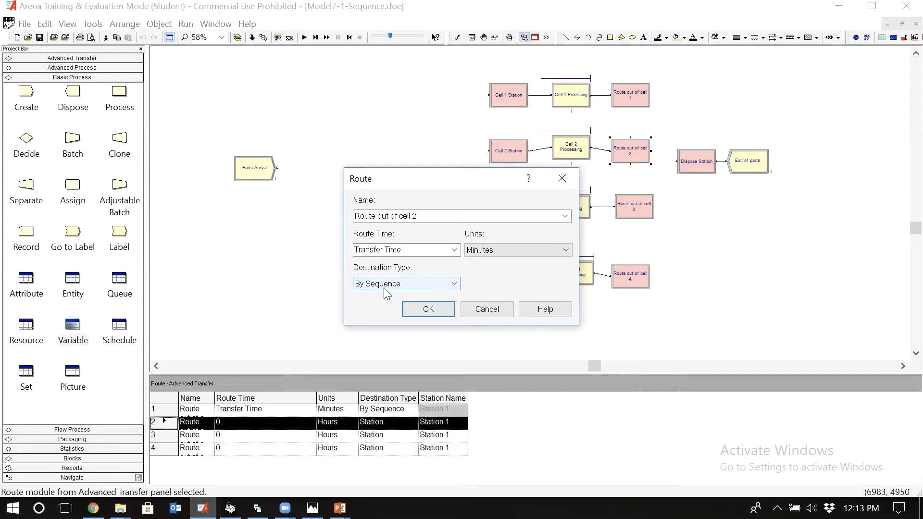
click(426, 313)
Step: Configure Route out of cell 3 with route time Transfer Time, units Minutes and destination type By Sequence
double_click(634, 204)
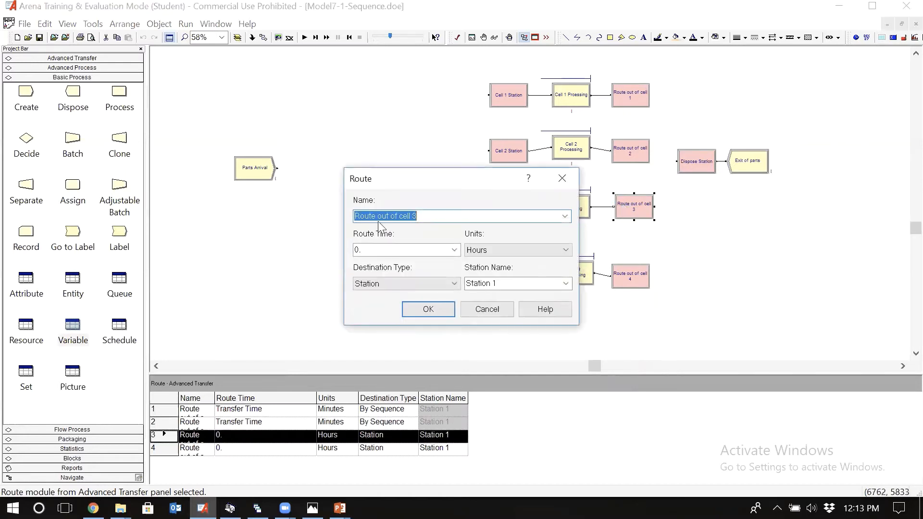
click(401, 250)
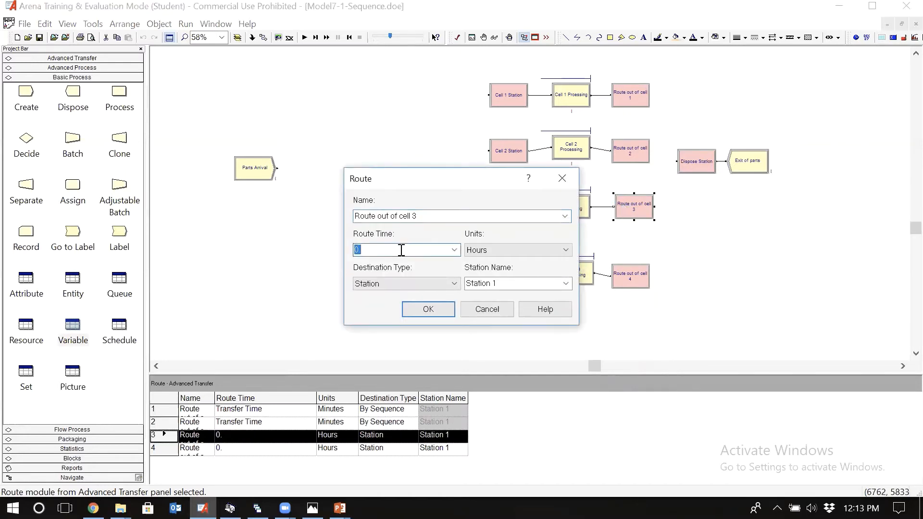
text(Transfer Time)
click(528, 250)
key(m)
click(528, 250)
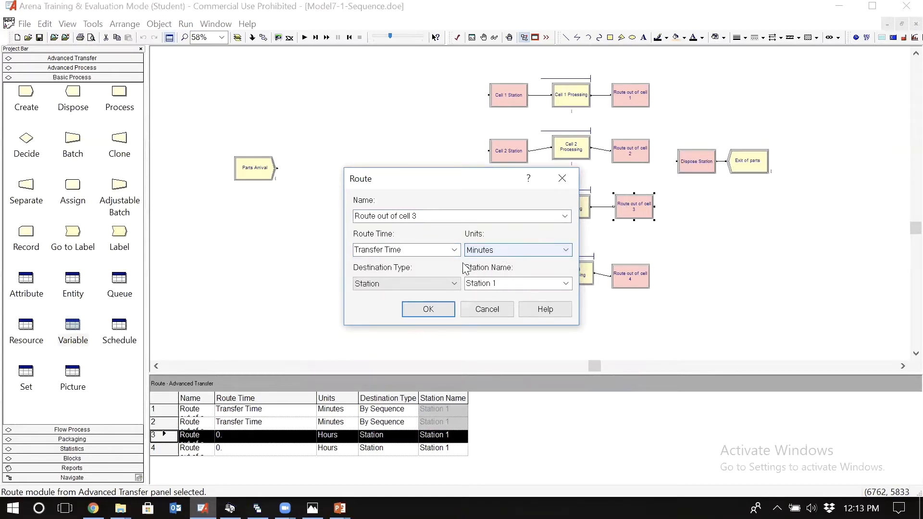
click(448, 281)
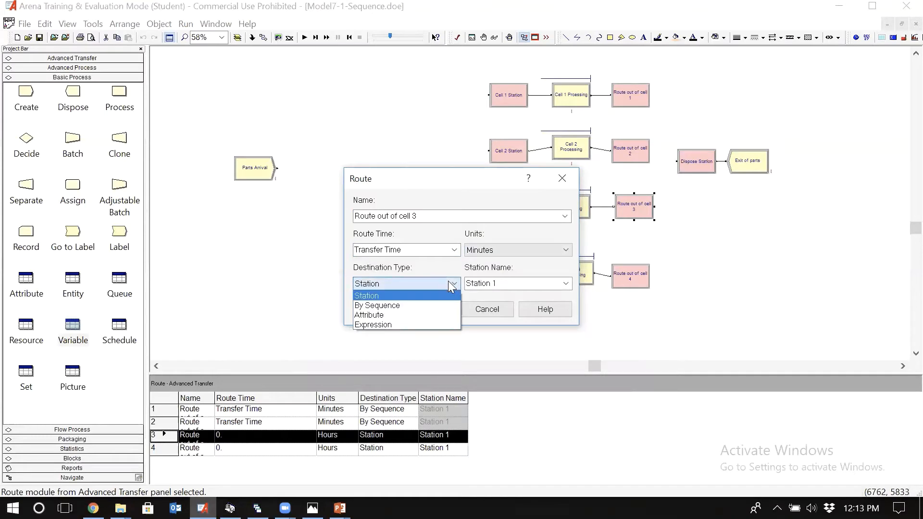
click(417, 302)
click(417, 304)
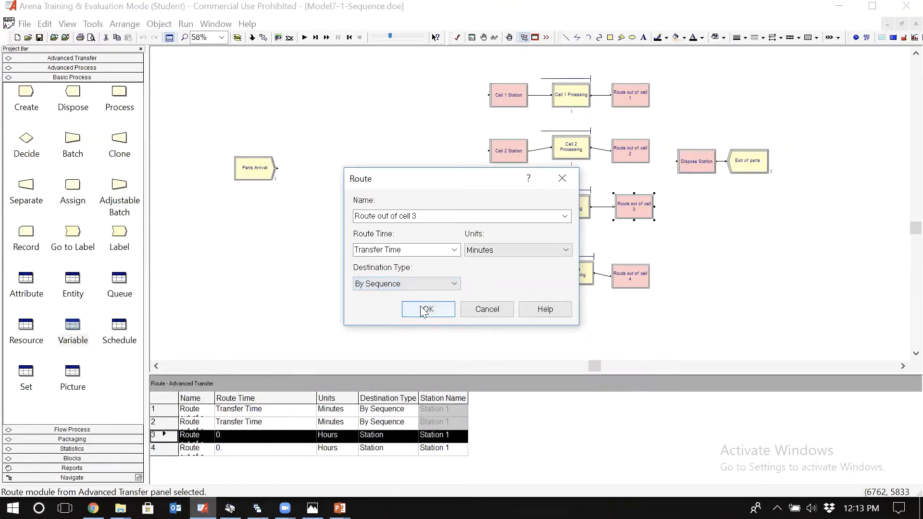
Step: Configure Route out of cell 4 with route time Transfer Time, units Minutes and destination type By Sequence
double_click(626, 282)
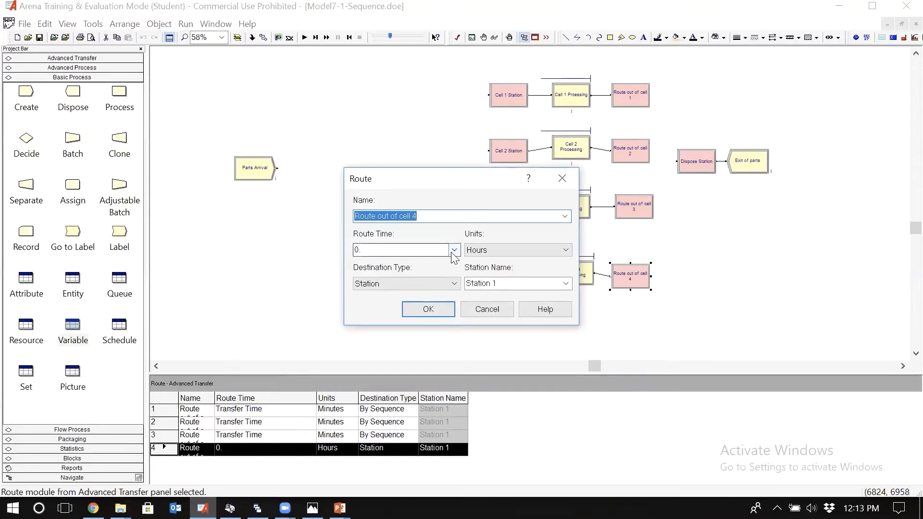
double_click(436, 250)
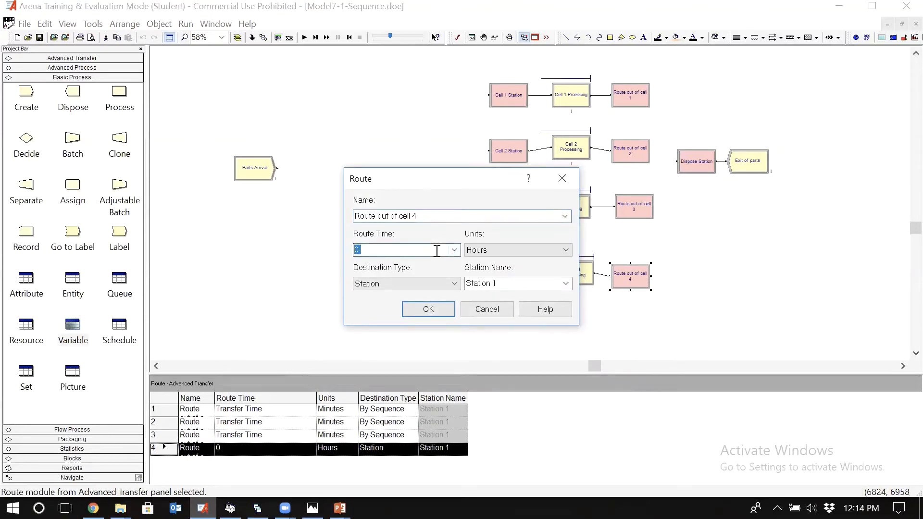
text(Transfer Time)
scroll(474, 250, up, 1)
click(489, 249)
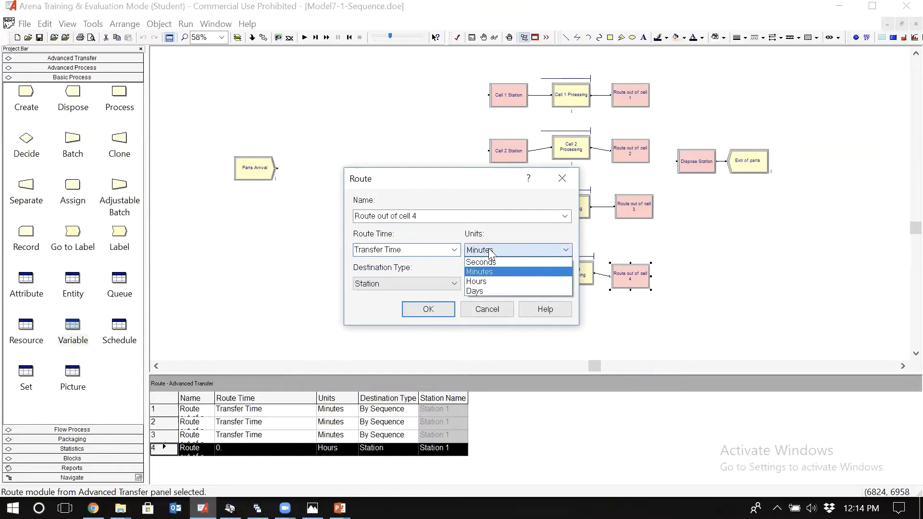
click(489, 250)
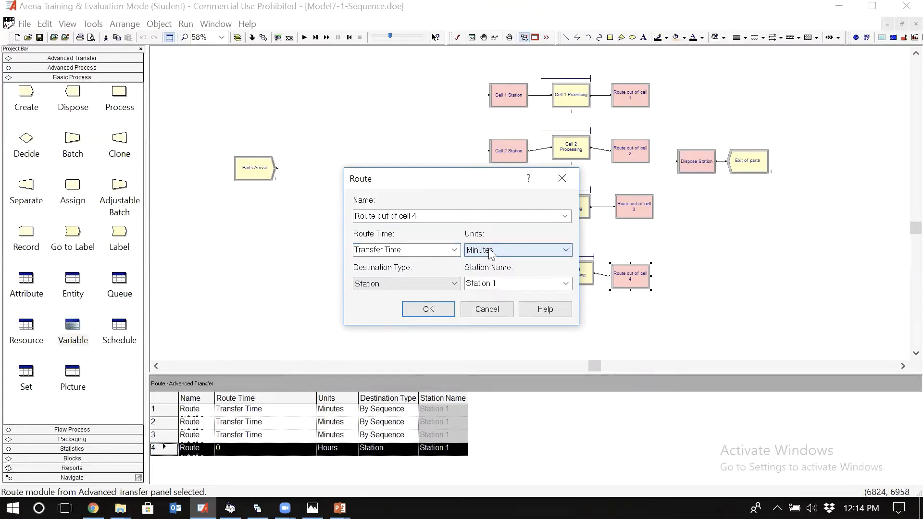
click(452, 285)
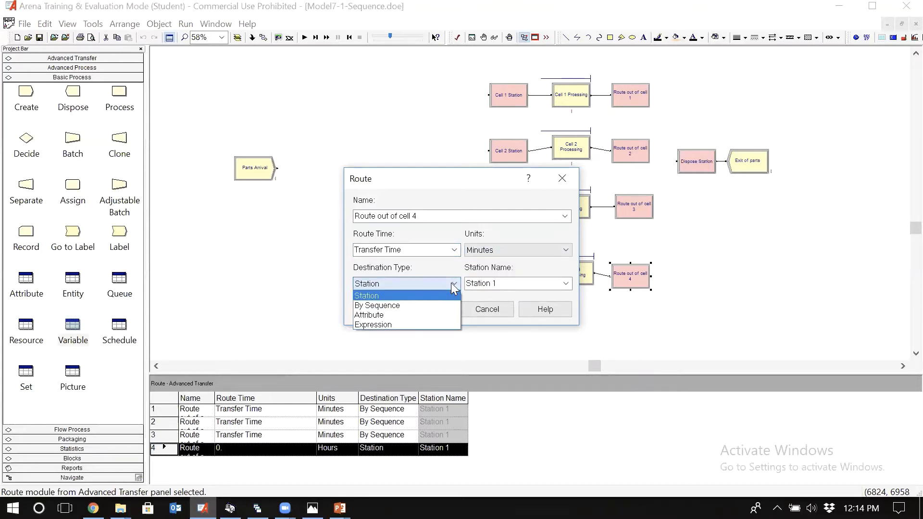
click(398, 306)
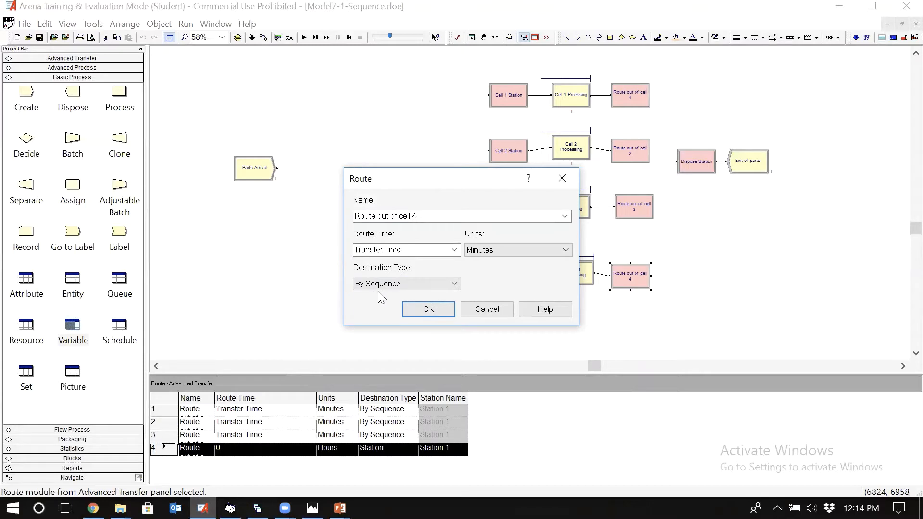
click(417, 311)
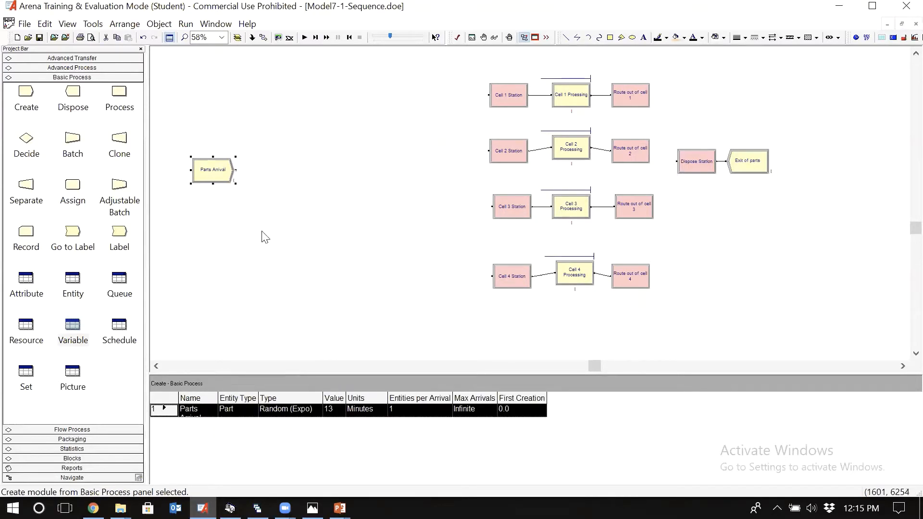
Step: Move the Parts Arrival module farther away from the cell stations to make room beside it
click(264, 236)
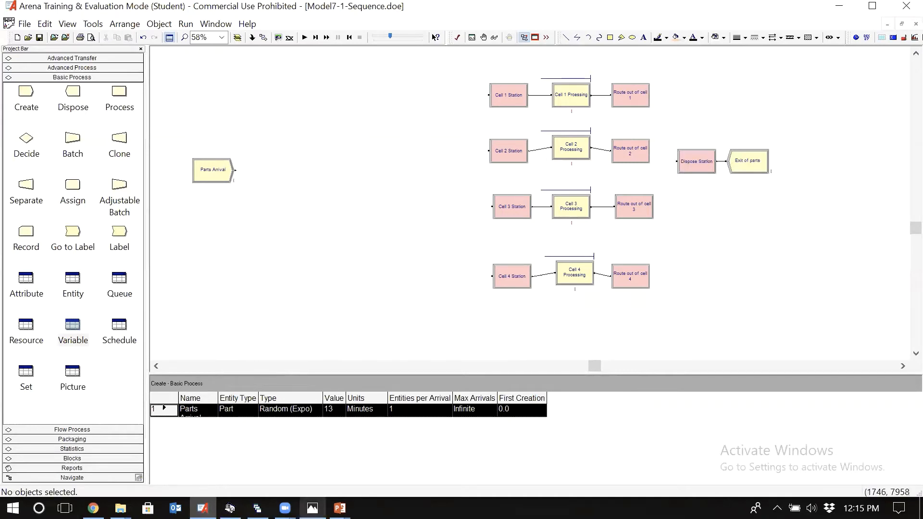
Step: Examine the Part Routings and Process Times table in the chapter 7-2.jpg photo and return to the Arena model
mouse_move(313, 508)
click(312, 462)
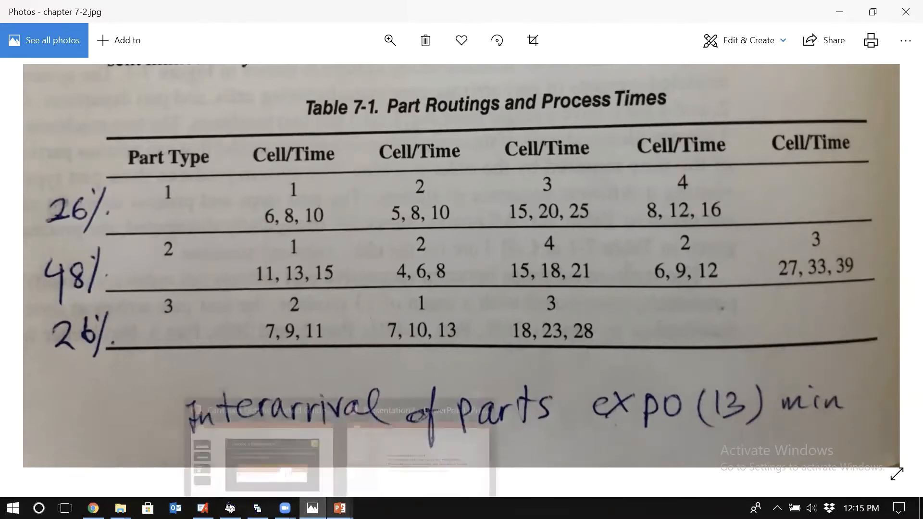
click(202, 508)
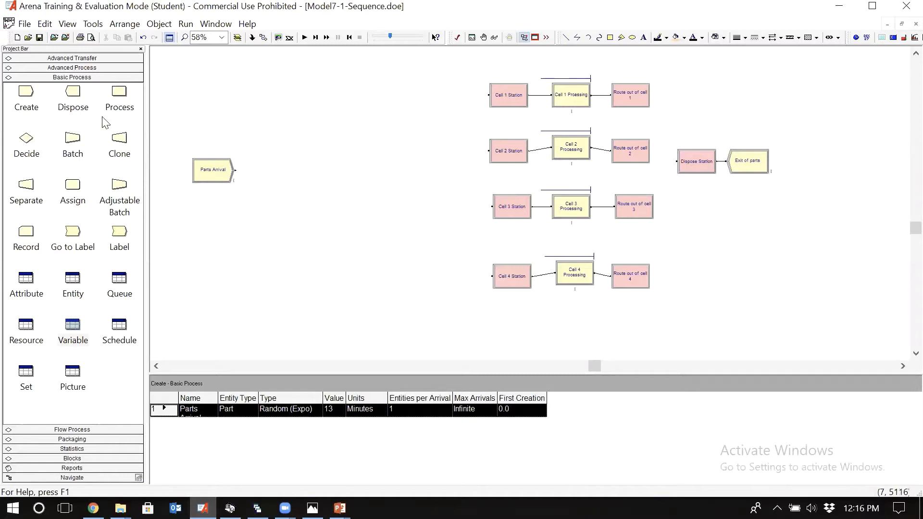
Step: Add an Assign module beside Parts Arrival and name it Assign Entity Type and Sequence
click(78, 188)
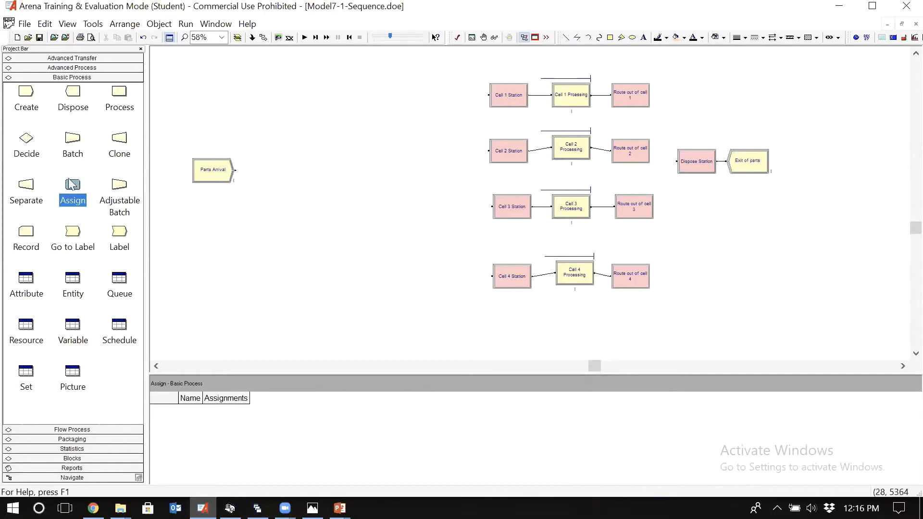
drag(71, 185, 265, 172)
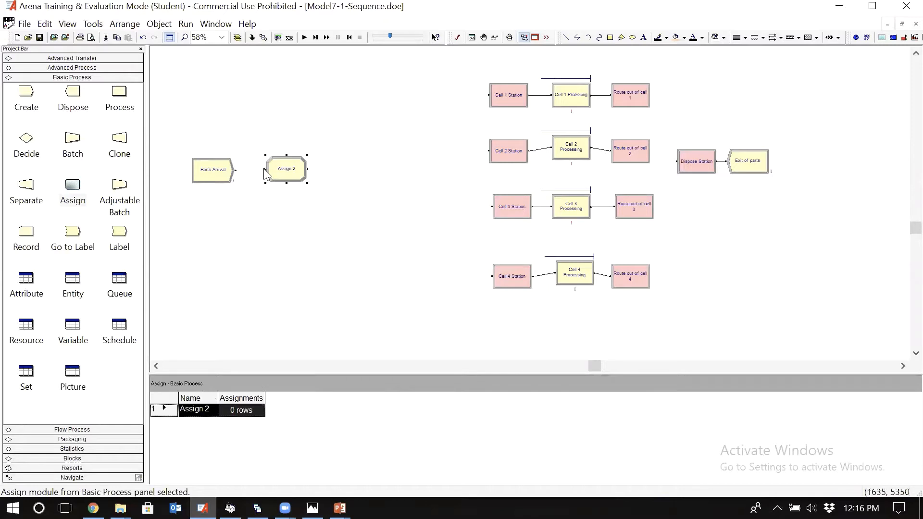
double_click(288, 177)
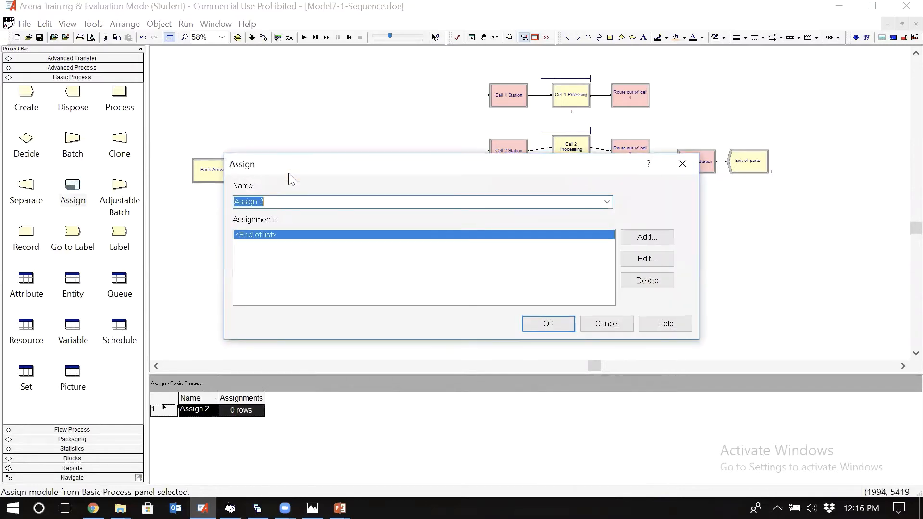
click(277, 200)
key(BackSpace)
text(Entityy Type )
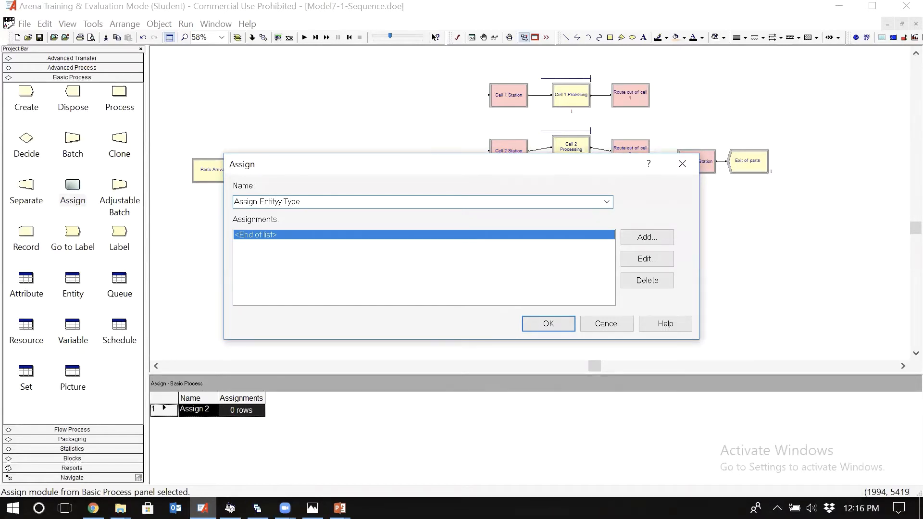
text(and Sequence)
click(281, 198)
key(BackSpace)
drag(358, 166, 337, 207)
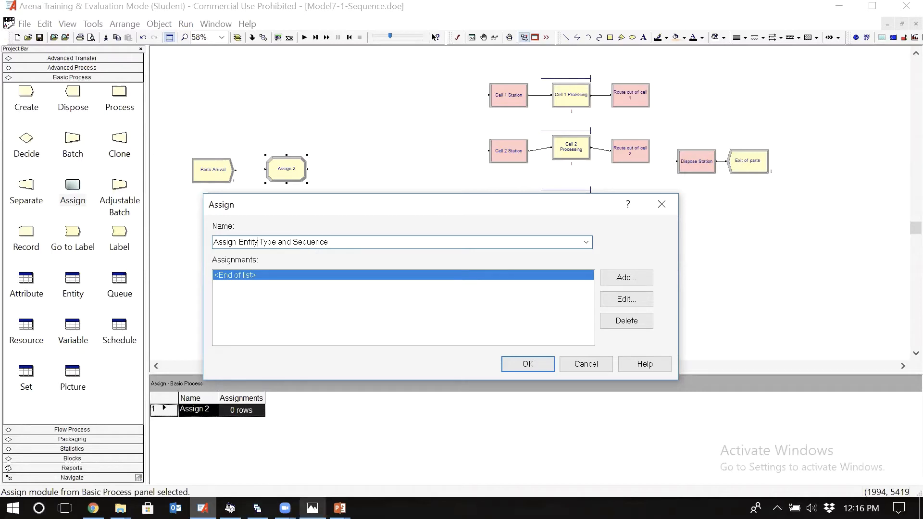
Step: Check the part percentages in the chapter 7-2.jpg photo and add an Attribute assignment named Part Type to the Assign module
click(312, 508)
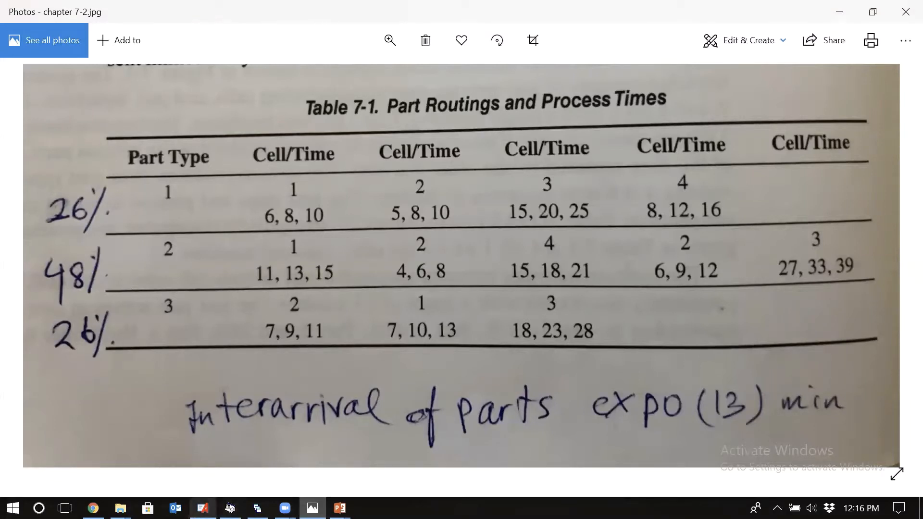
click(203, 509)
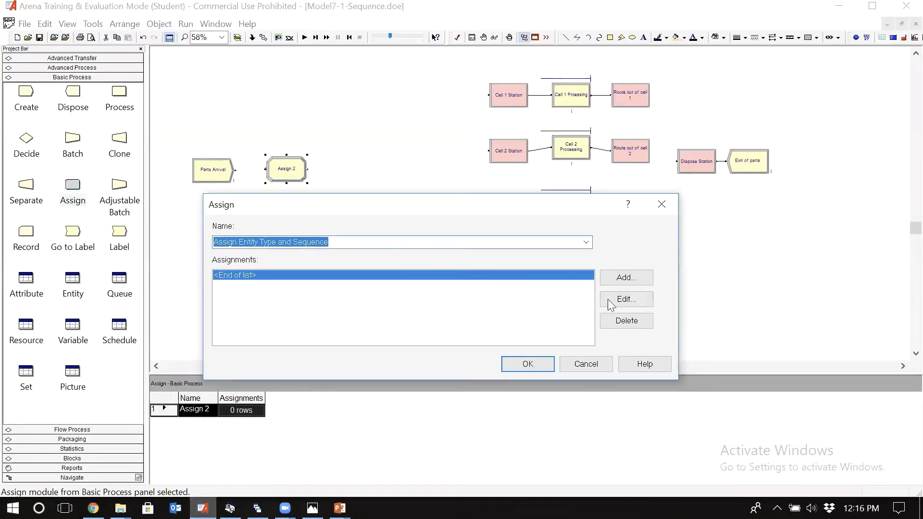
click(625, 279)
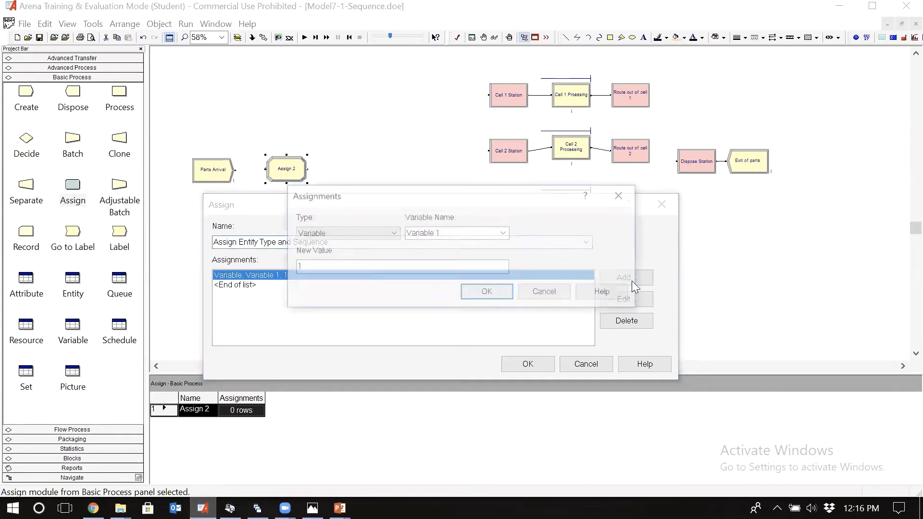
click(393, 234)
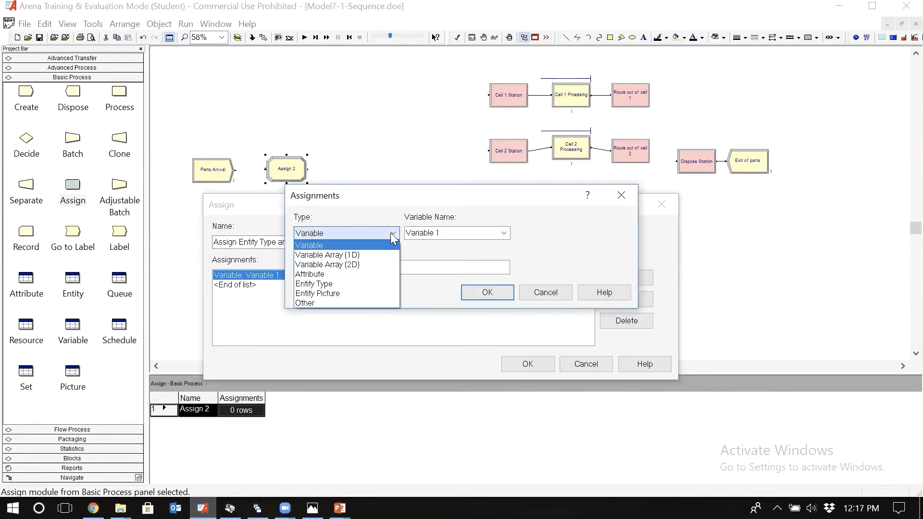
click(330, 278)
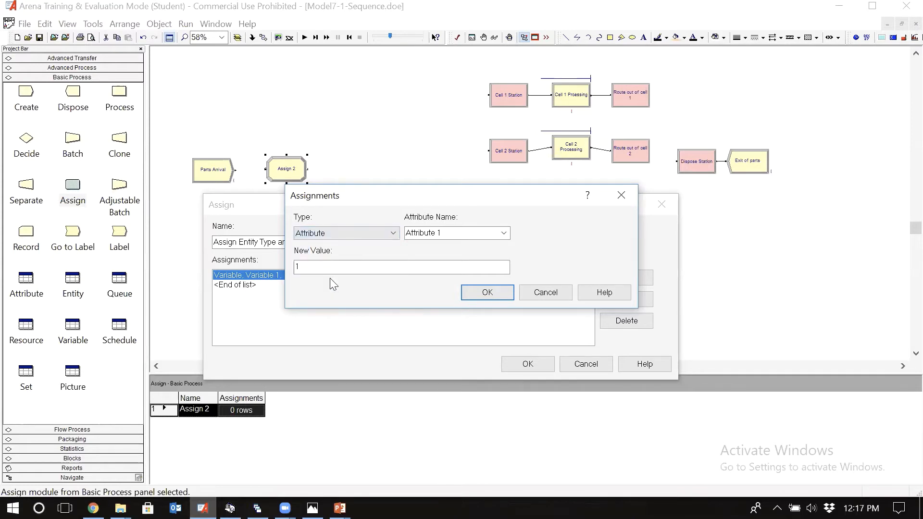
click(459, 232)
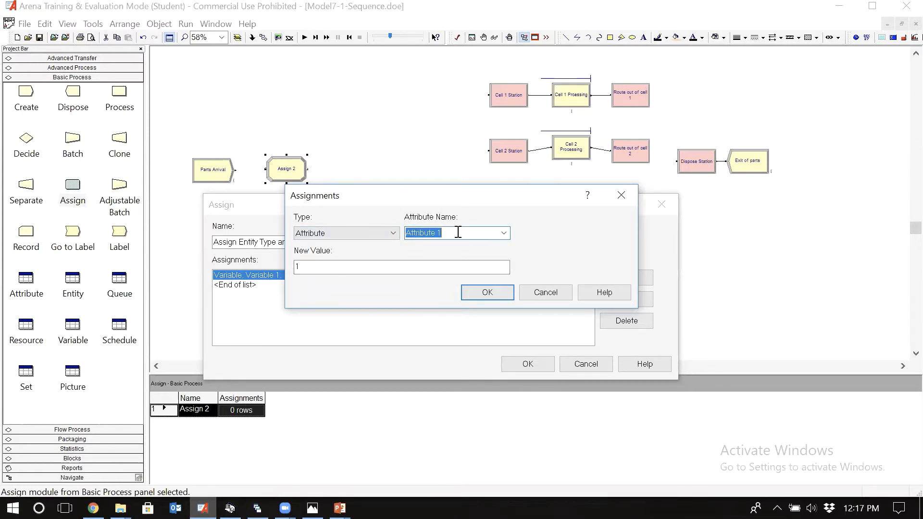
text(Part TYpe)
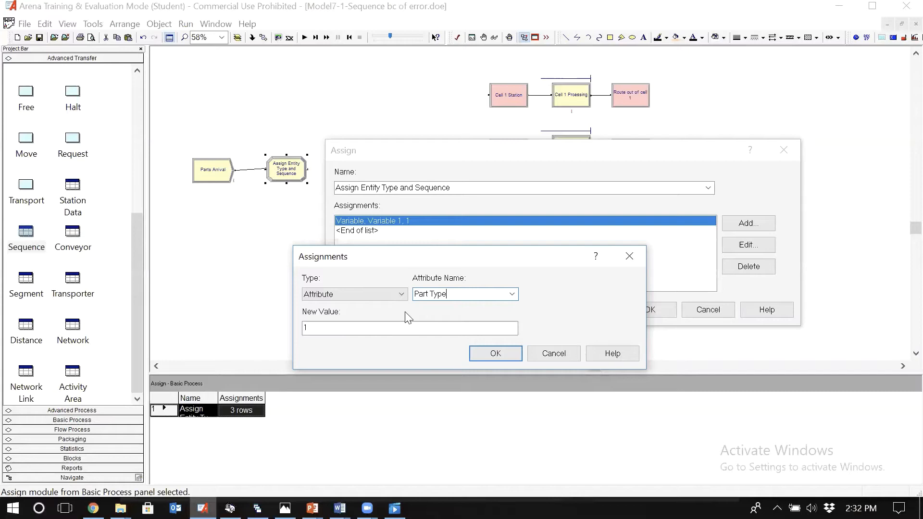
Step: Replace the new value of the Part Type attribute with the start of a discrete distribution, DISC (0.26, 1
double_click(398, 328)
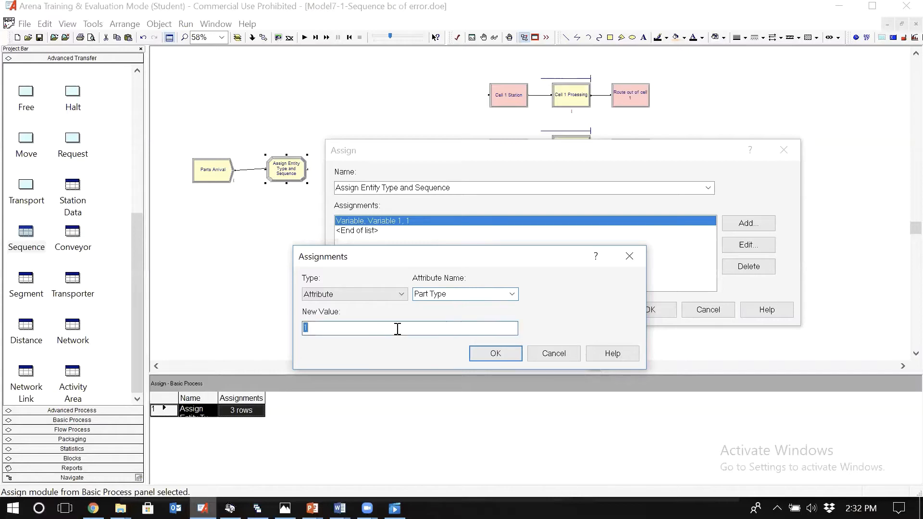
key(BackSpace)
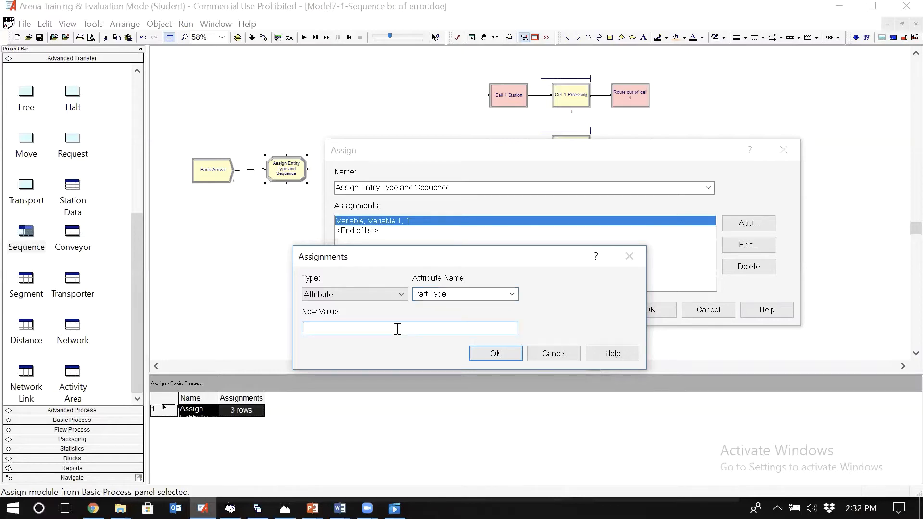
text(DISC)
text(()
text( ()
text(0)
text(.26)
text(, 1,)
Step: Consult the part percentages in the routing table photo and extend the Part Type distribution with 0.72, 2
click(285, 508)
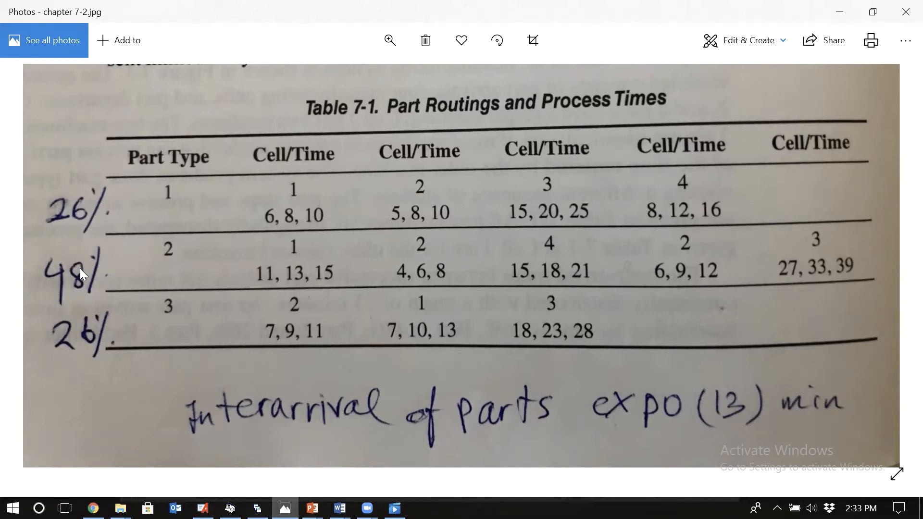
click(202, 508)
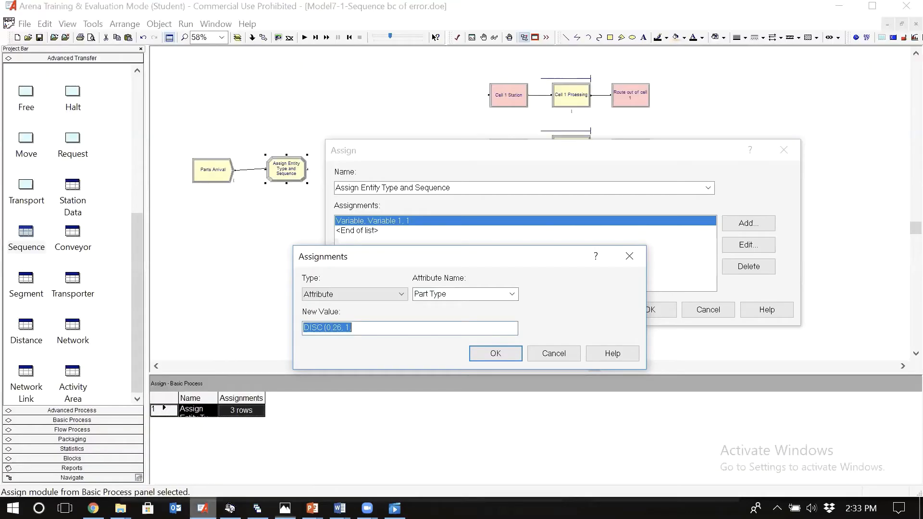
click(378, 327)
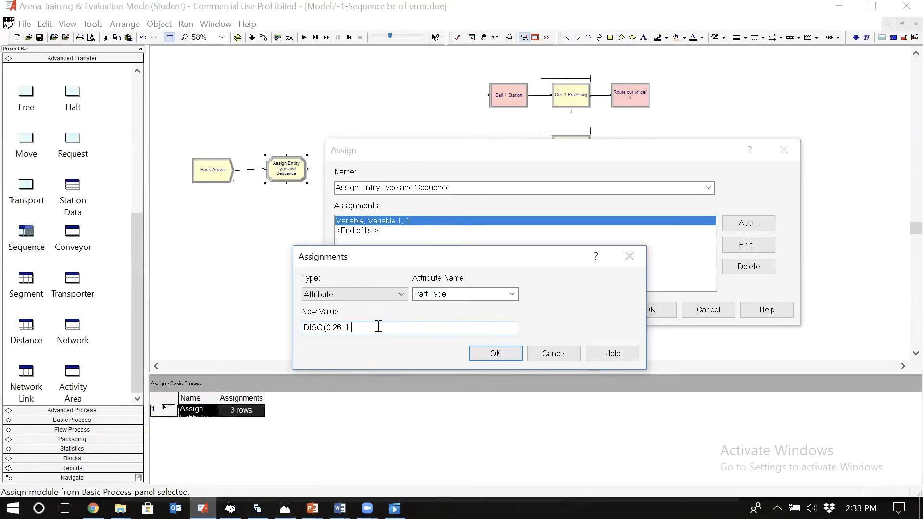
text(0.72, 2,)
Step: Recheck the routing table photo, complete the Part Type distribution with 1, 3) and accept the assignment
click(285, 509)
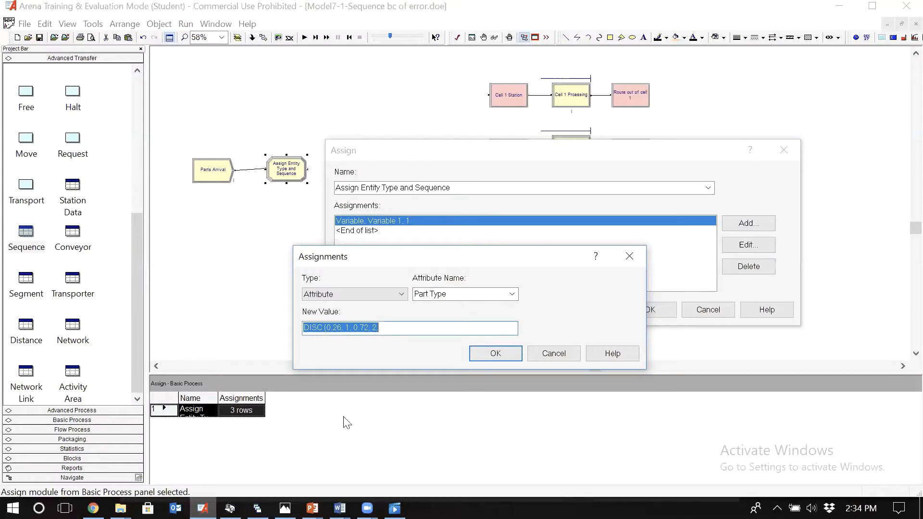
click(393, 329)
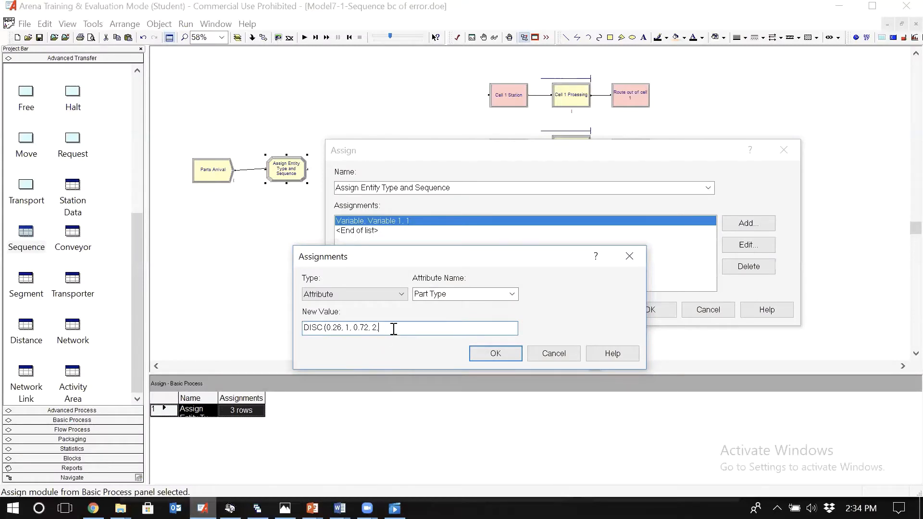
text(1, 3))
click(500, 354)
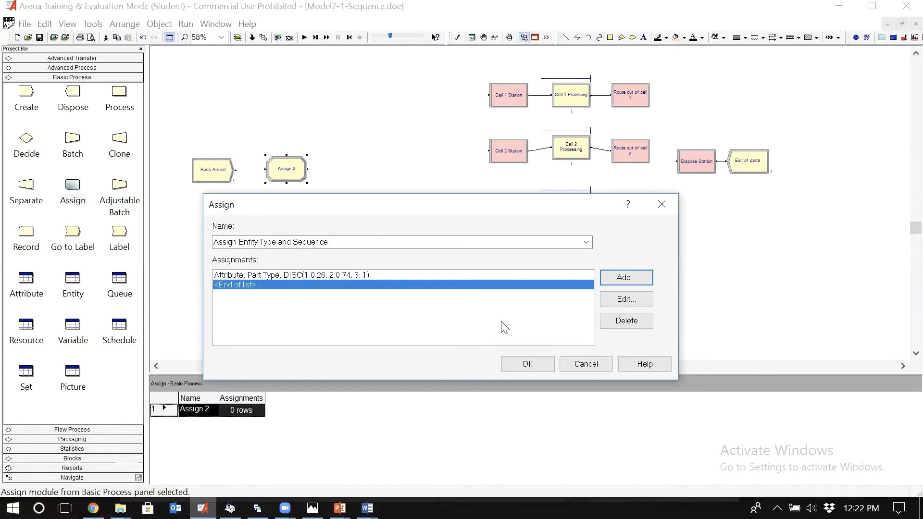
Step: Add a second Attribute assignment for Entity.Sequence with new value 1 and accept the Assign module
click(626, 278)
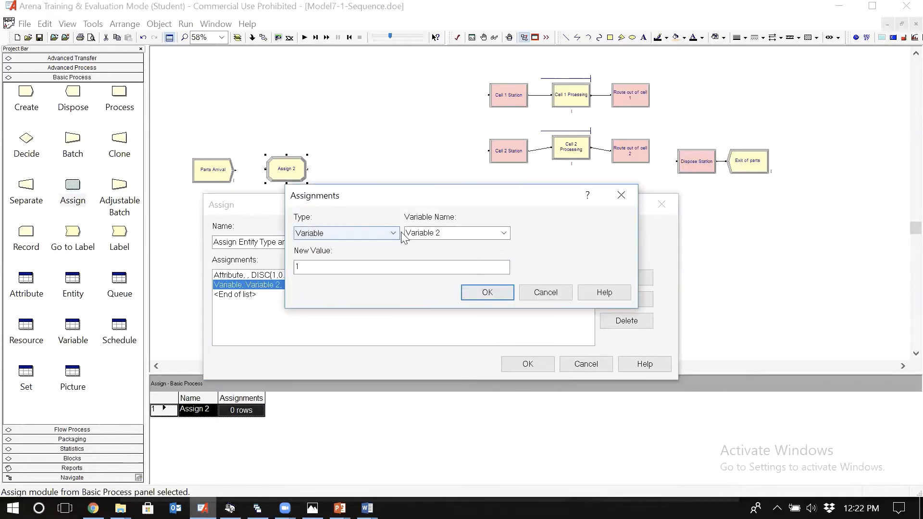
click(395, 236)
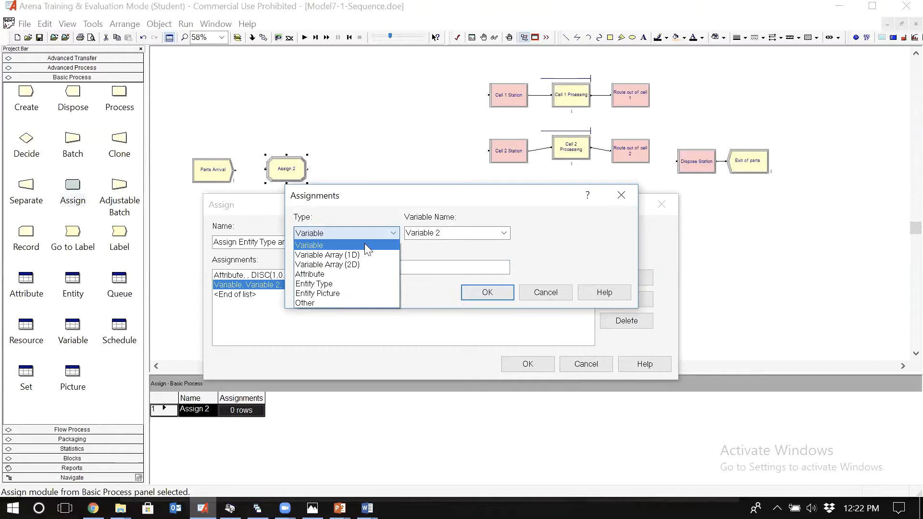
click(355, 277)
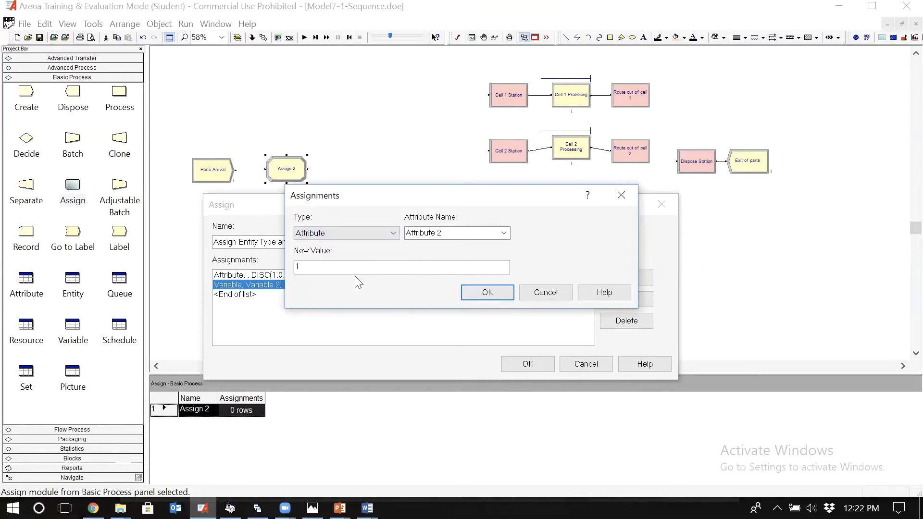
click(504, 233)
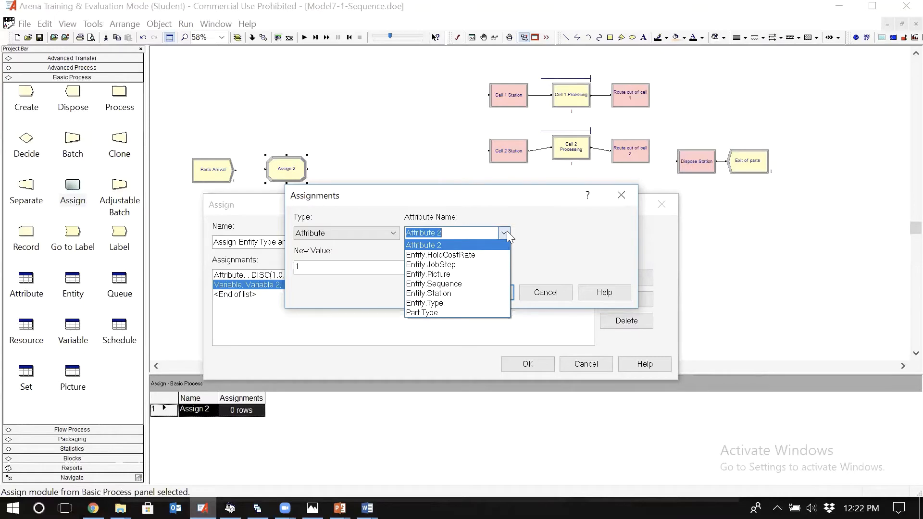
click(479, 287)
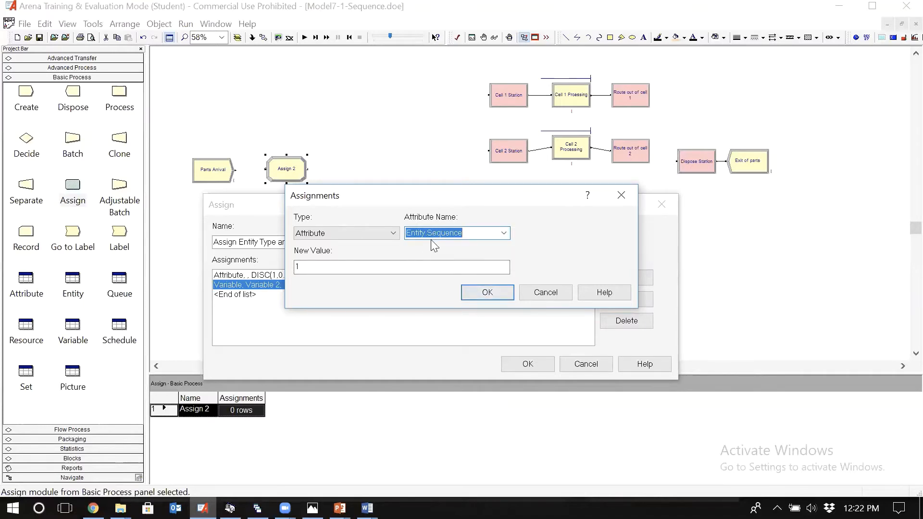
click(505, 234)
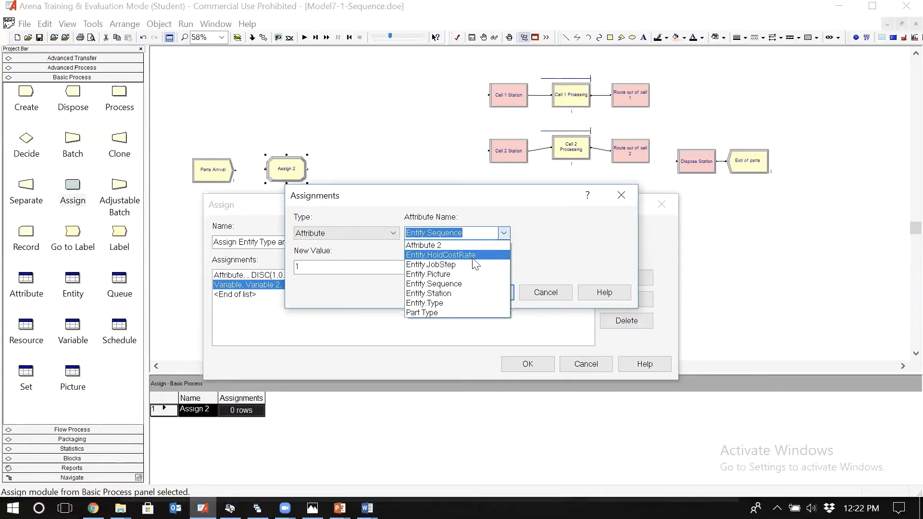
click(458, 284)
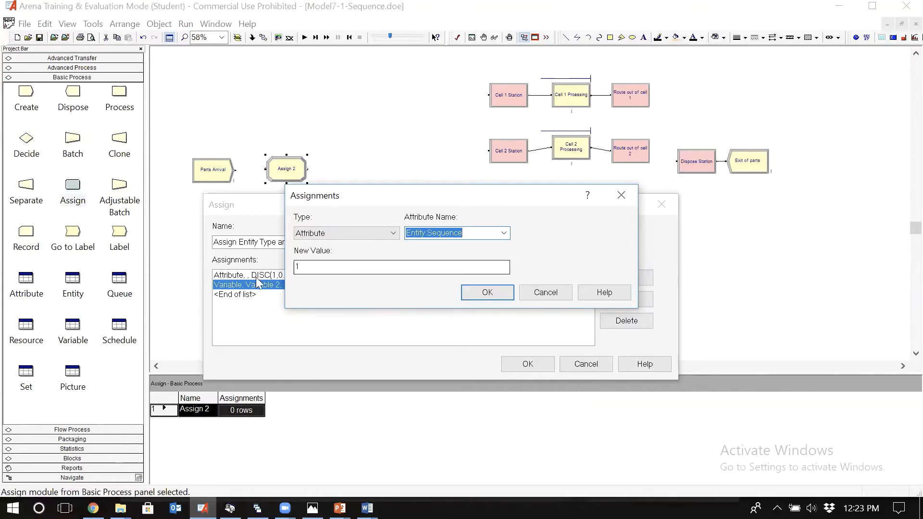
click(483, 291)
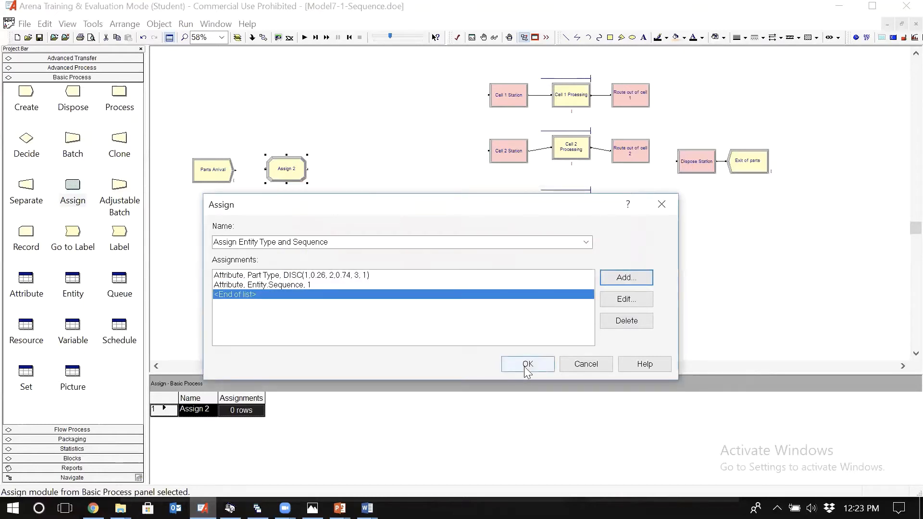
click(527, 364)
Step: Examine the sequences in the Sequence data module and compare them with the Entity.Sequence assignment in Assign Entity Type and Sequence
click(72, 57)
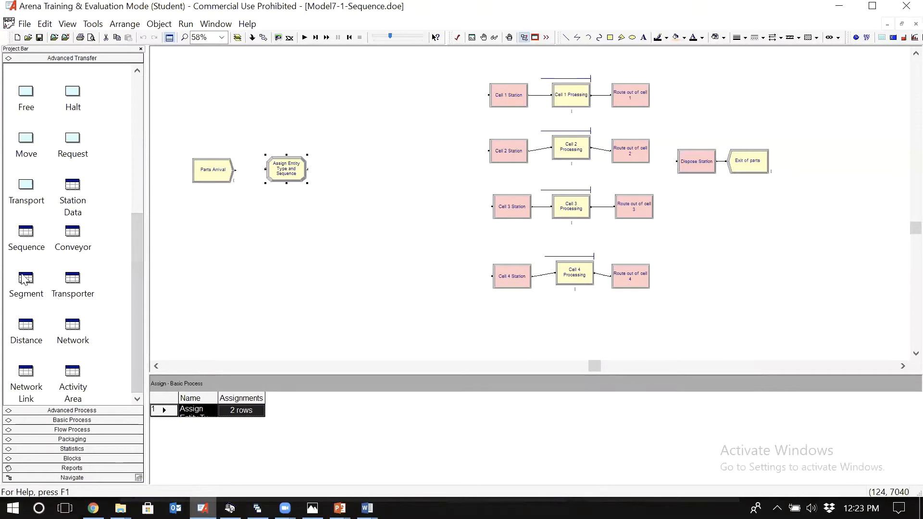
click(21, 234)
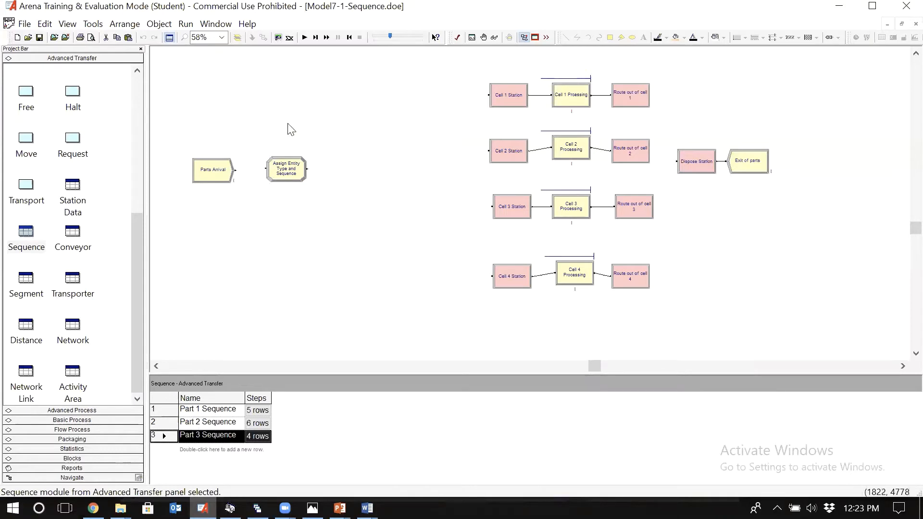
double_click(292, 176)
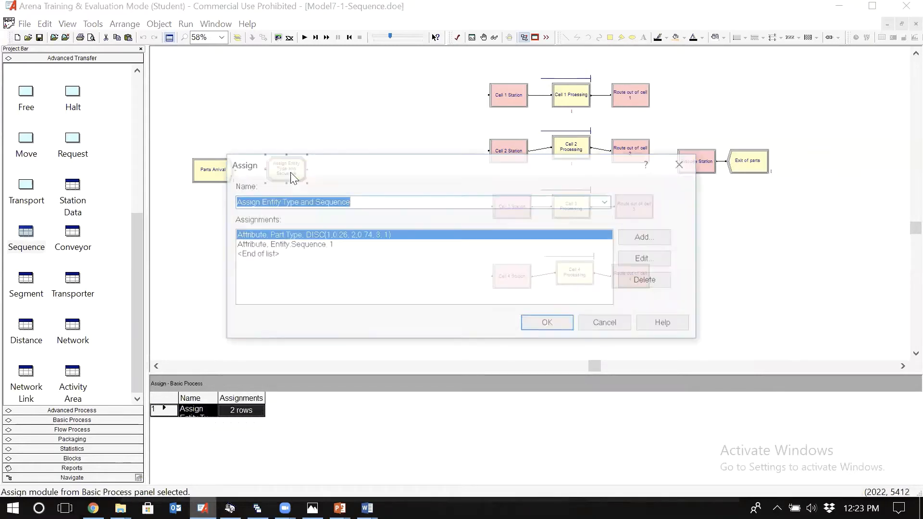
click(306, 245)
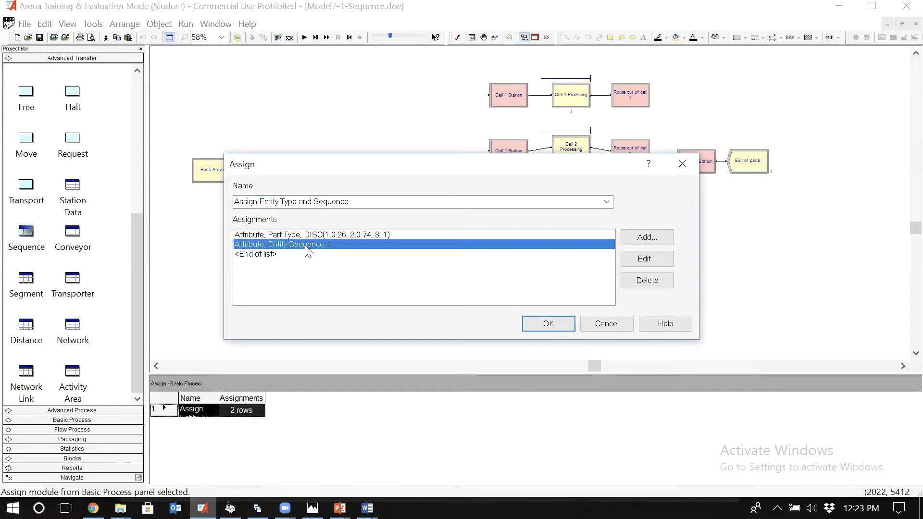
key(Return)
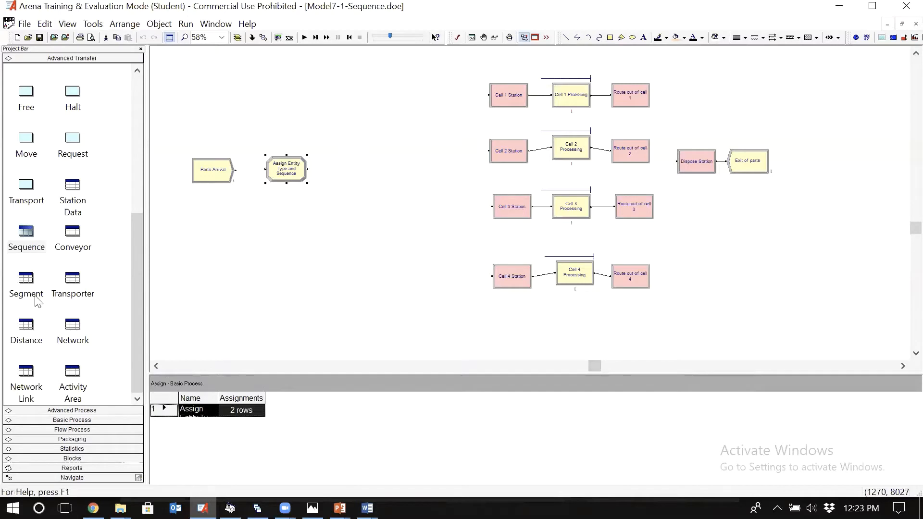
click(27, 238)
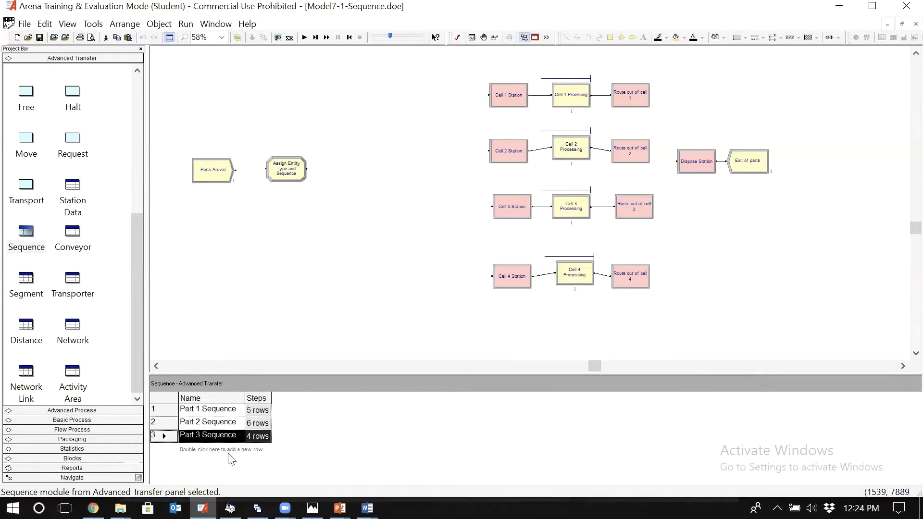
double_click(298, 172)
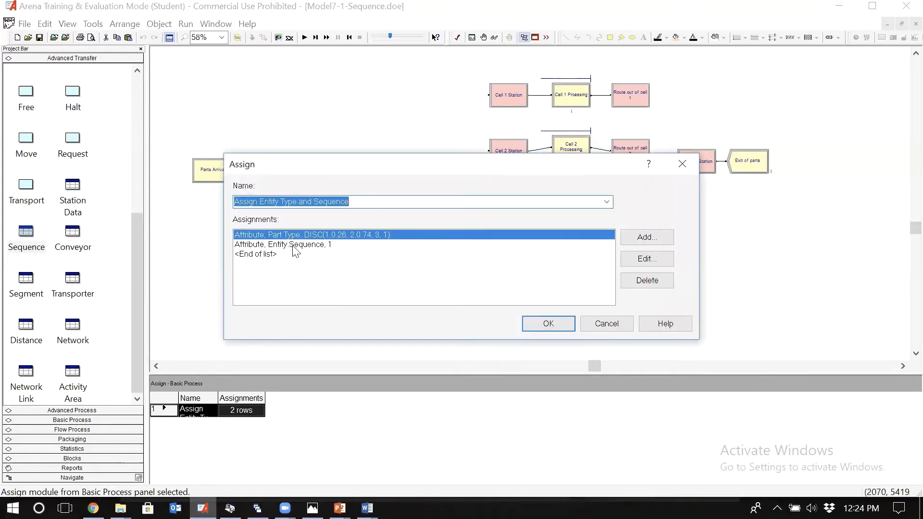
click(324, 246)
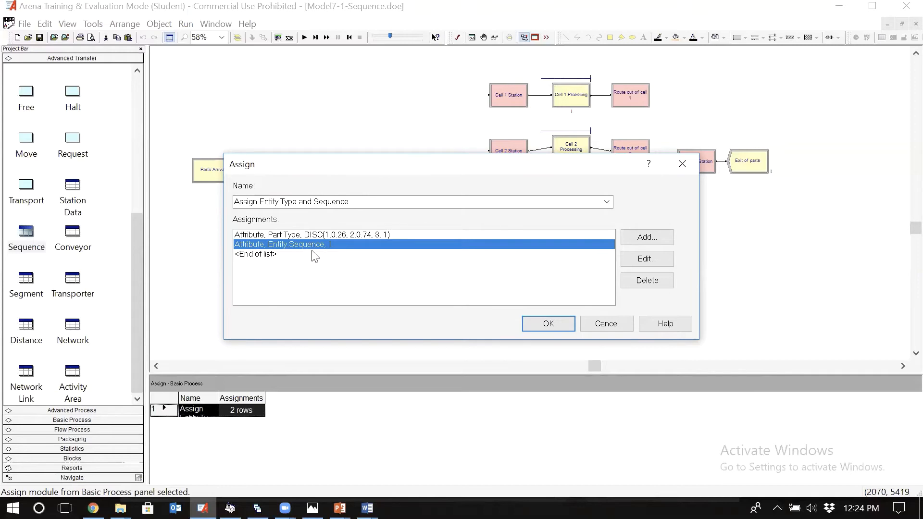
key(Return)
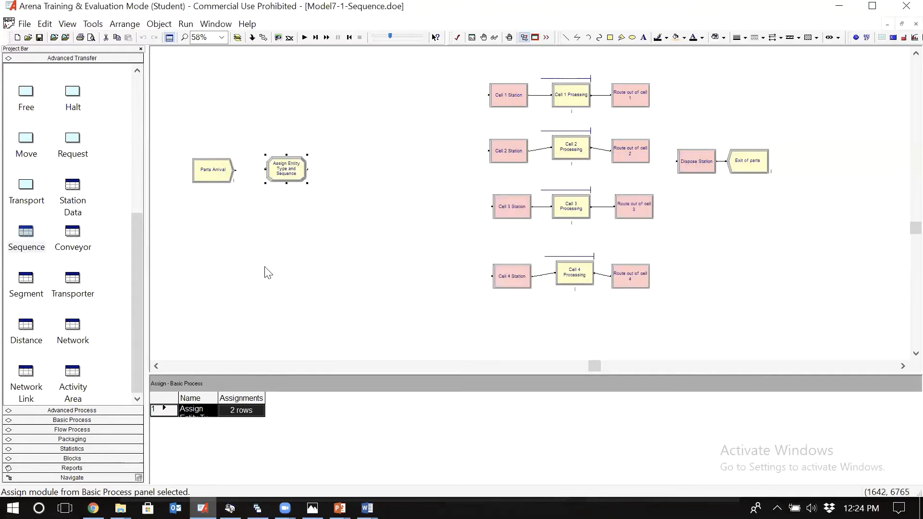
click(37, 253)
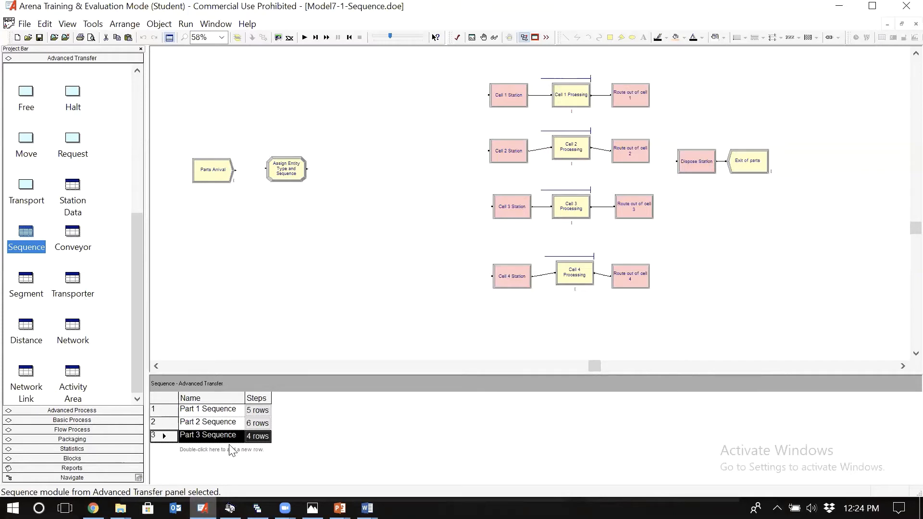
click(87, 423)
click(30, 380)
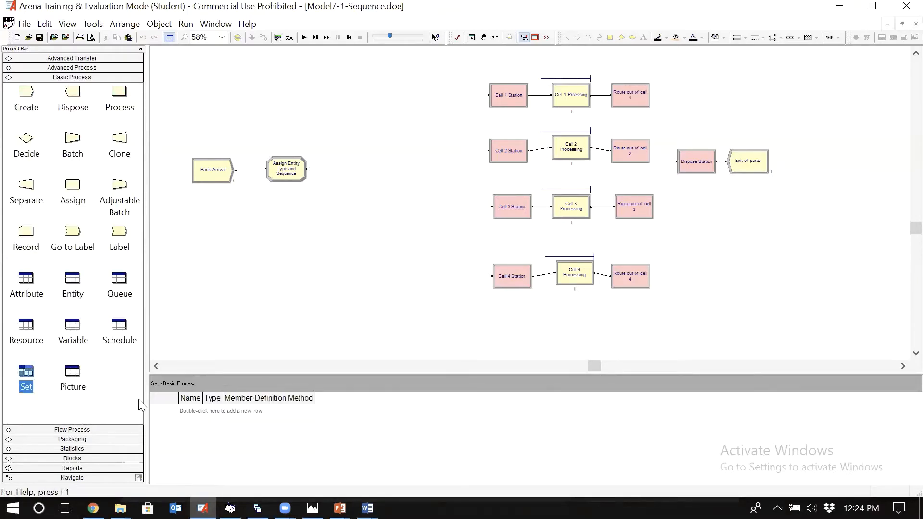
double_click(208, 412)
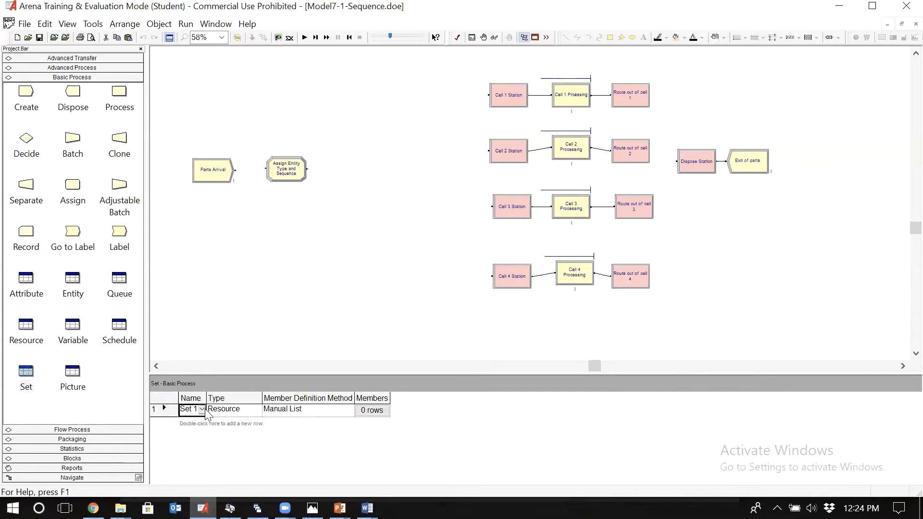
double_click(161, 409)
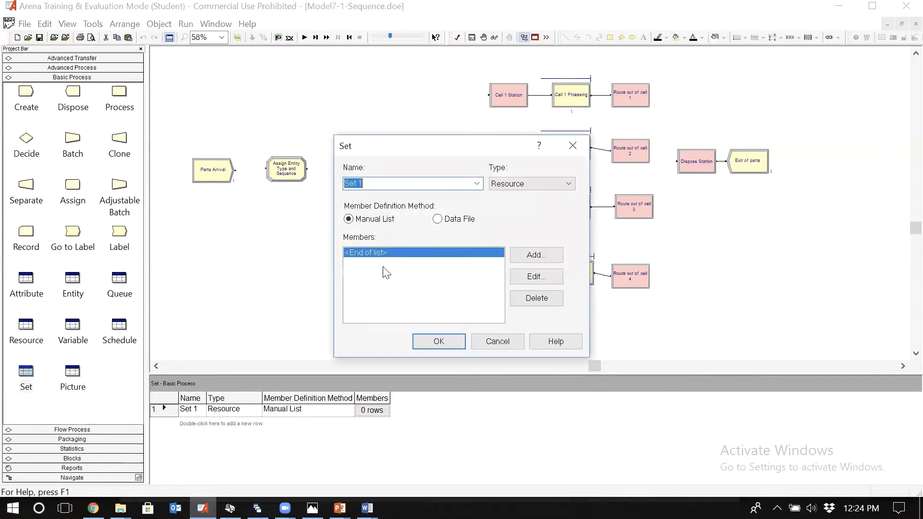
click(569, 183)
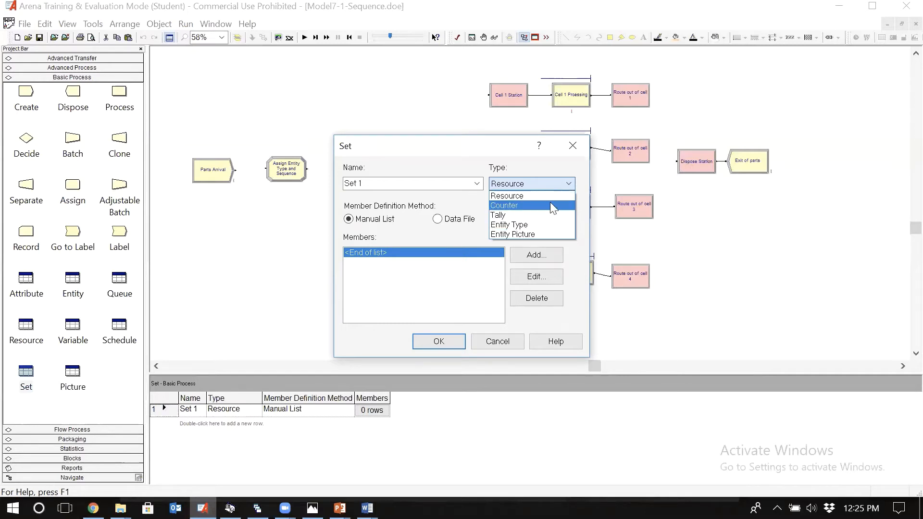
key(Escape)
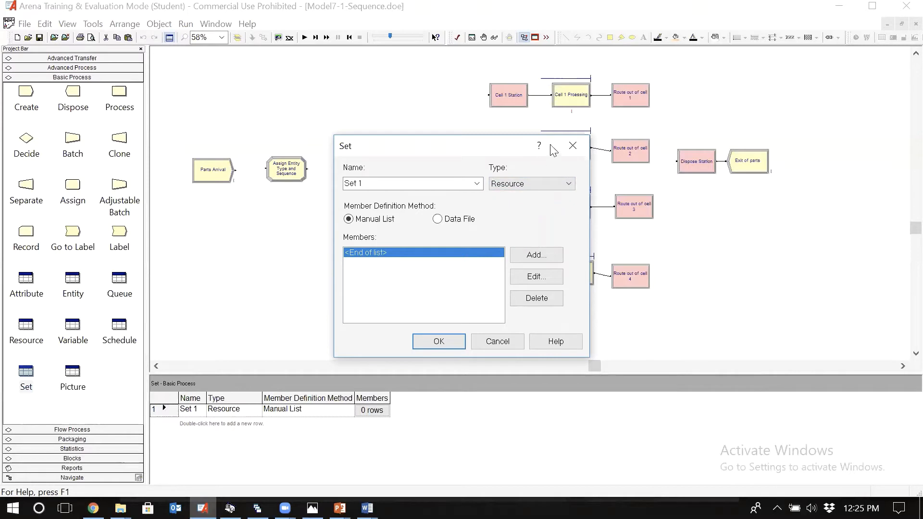
click(567, 147)
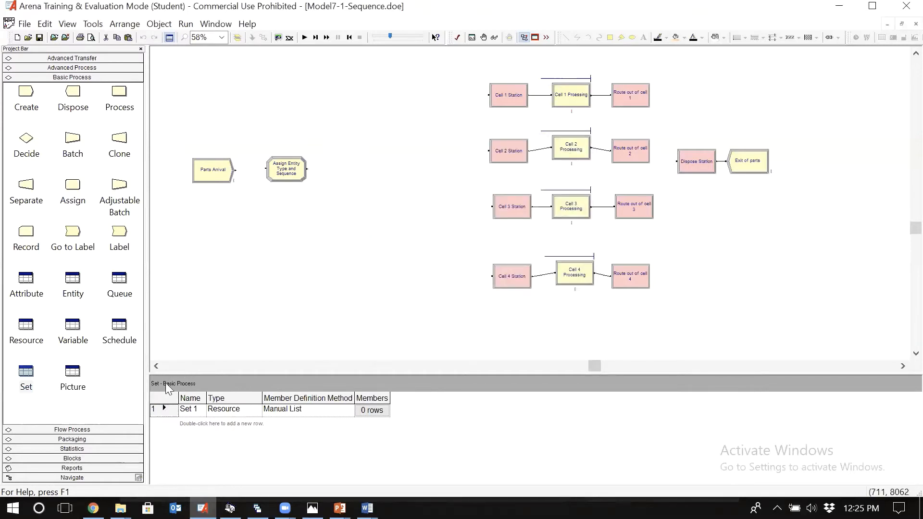
right_click(164, 409)
click(205, 354)
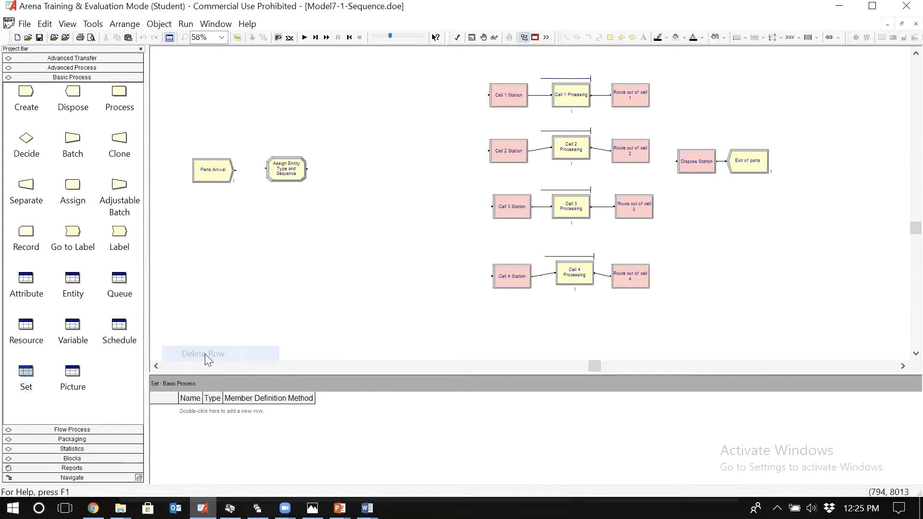
Step: Add an Advanced Set named Sequence Set with the set type Other
click(94, 67)
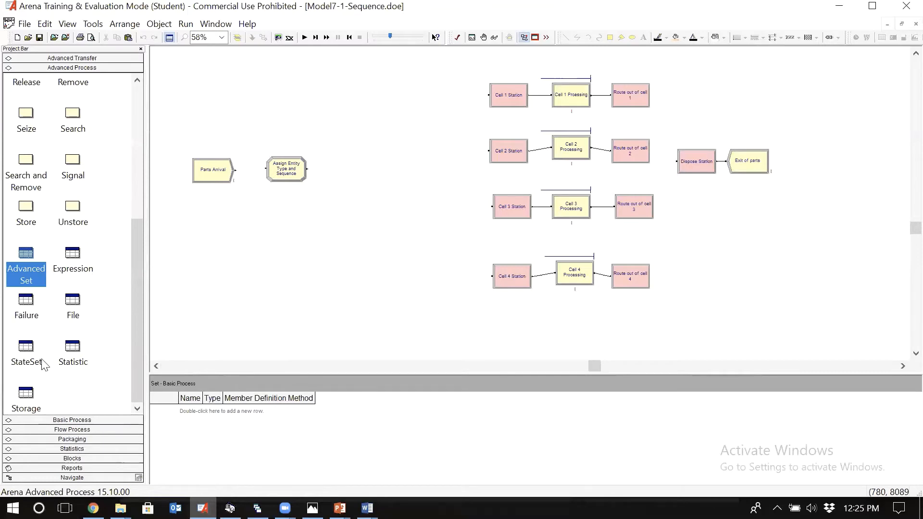
click(37, 260)
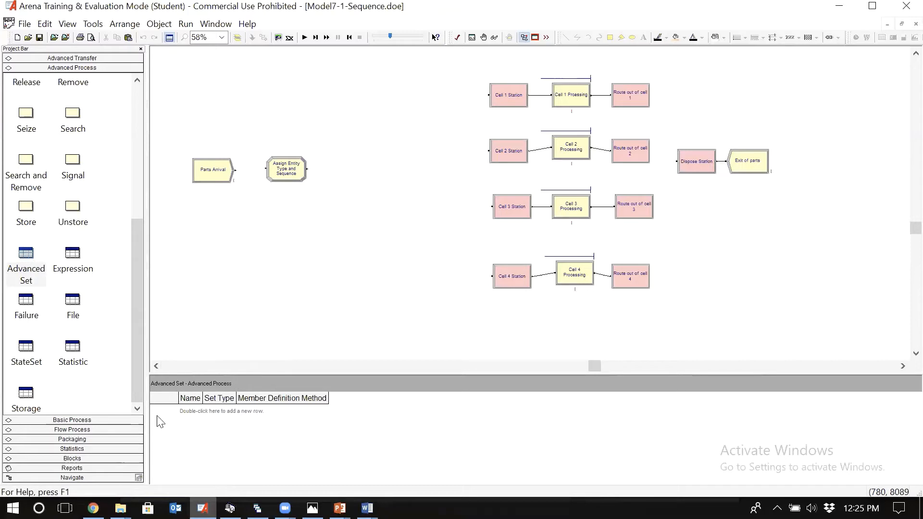
double_click(212, 412)
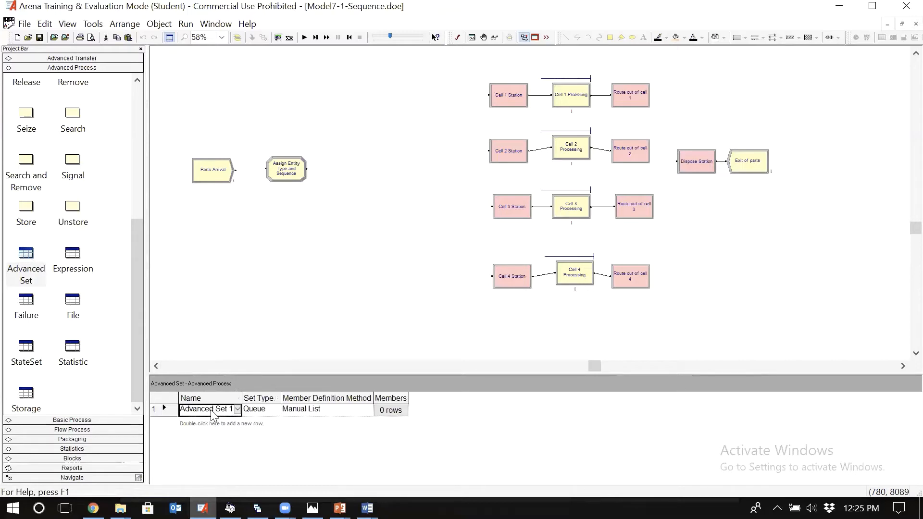
double_click(165, 408)
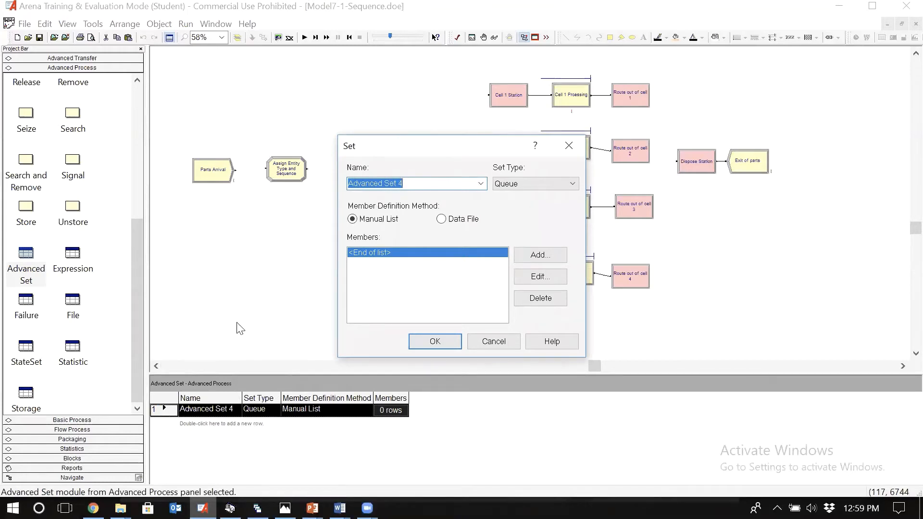
text(Sequ)
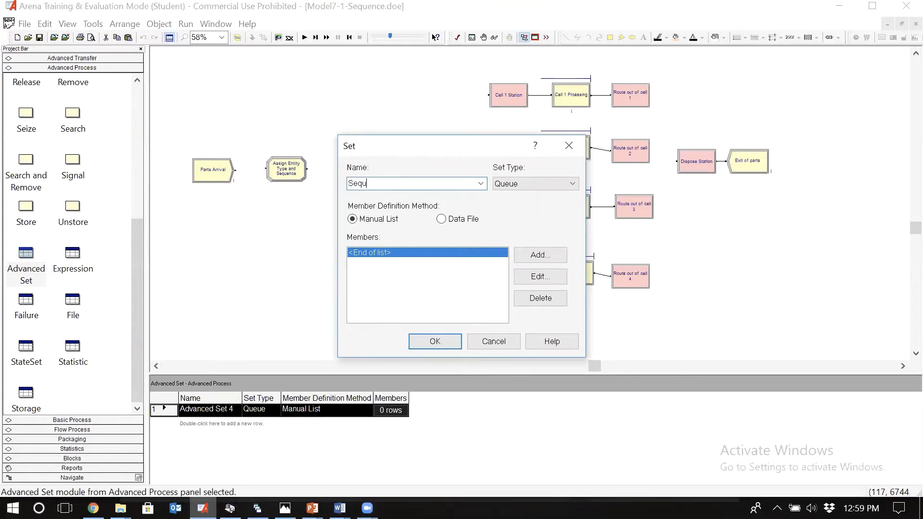
text(ence Set)
click(520, 186)
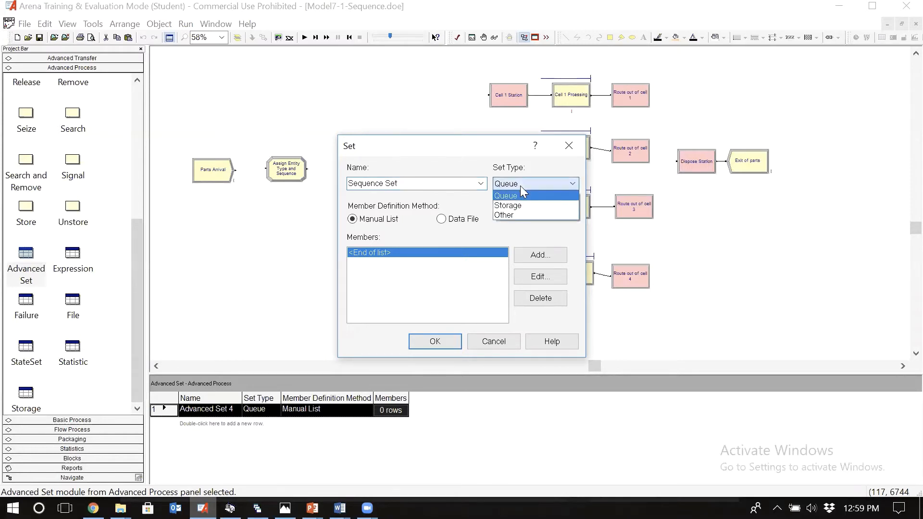
click(522, 215)
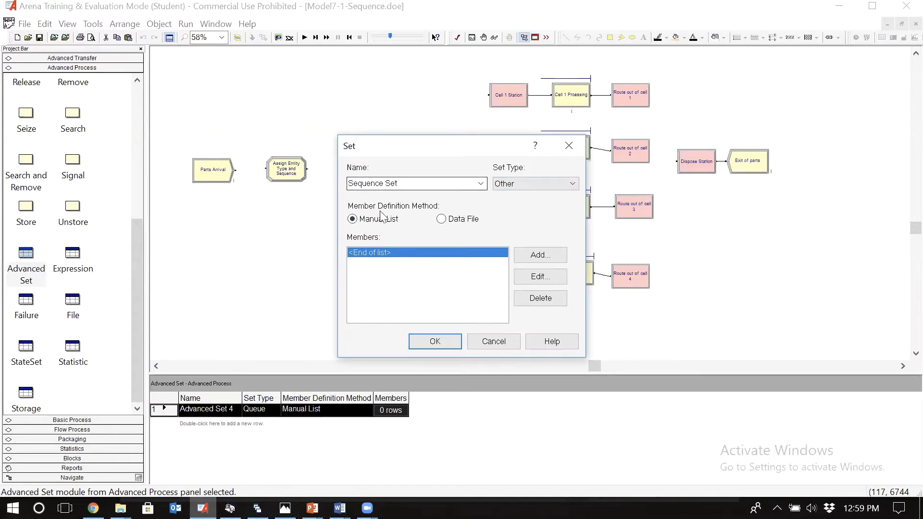
Step: Add Part 1 Sequence as the first member of Sequence Set and accept the set
click(530, 262)
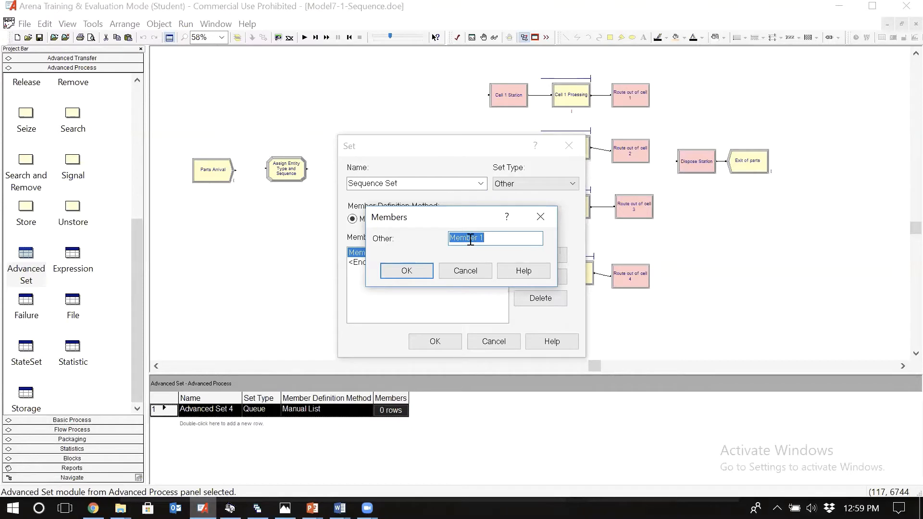
text(Part 1 Sequence)
click(417, 273)
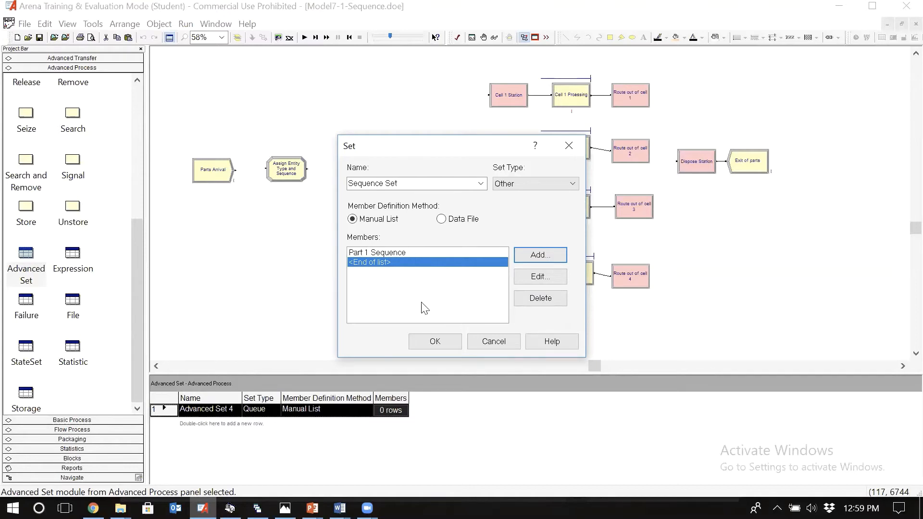
click(428, 344)
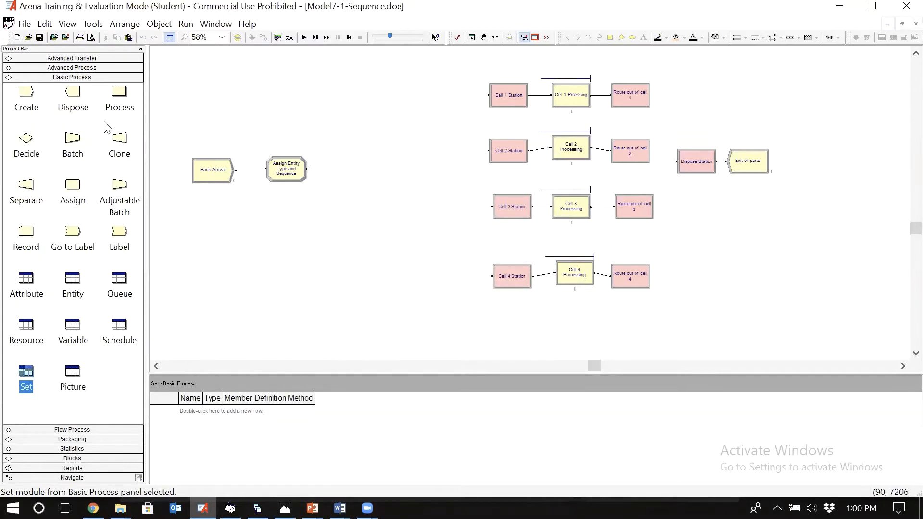
Step: Check the exact names and steps of the Part 1 and Part 2 sequences in the Sequence data module
click(100, 67)
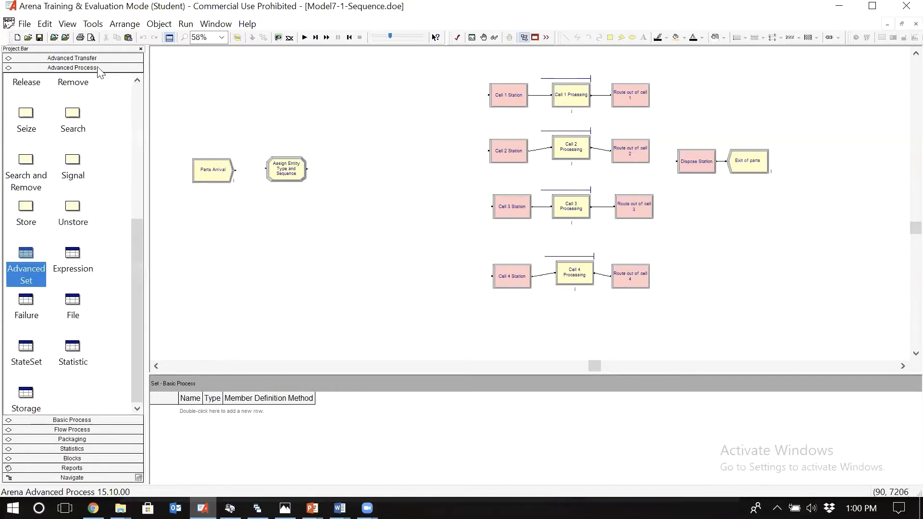
click(100, 58)
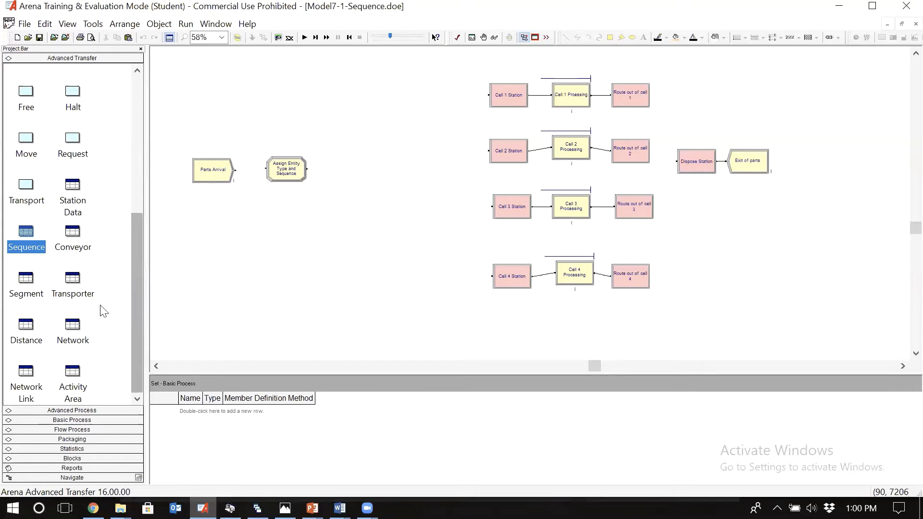
click(33, 248)
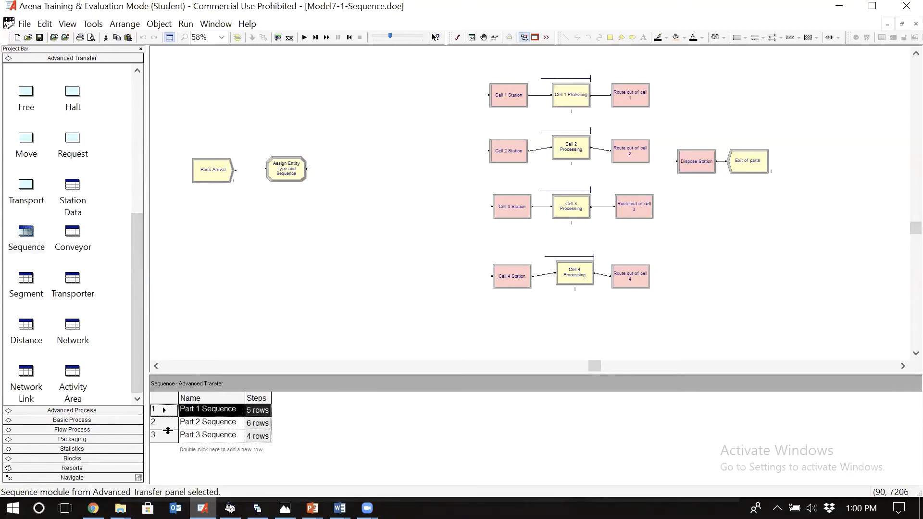
double_click(166, 409)
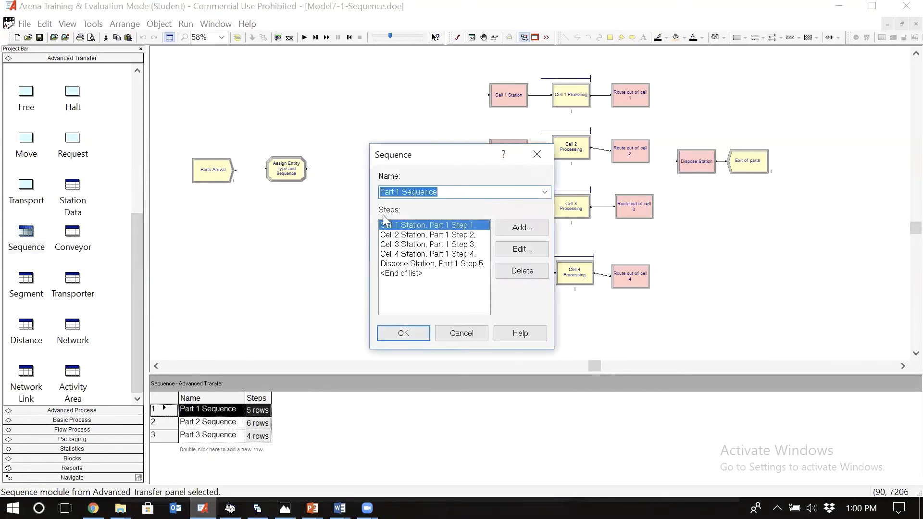
key(Escape)
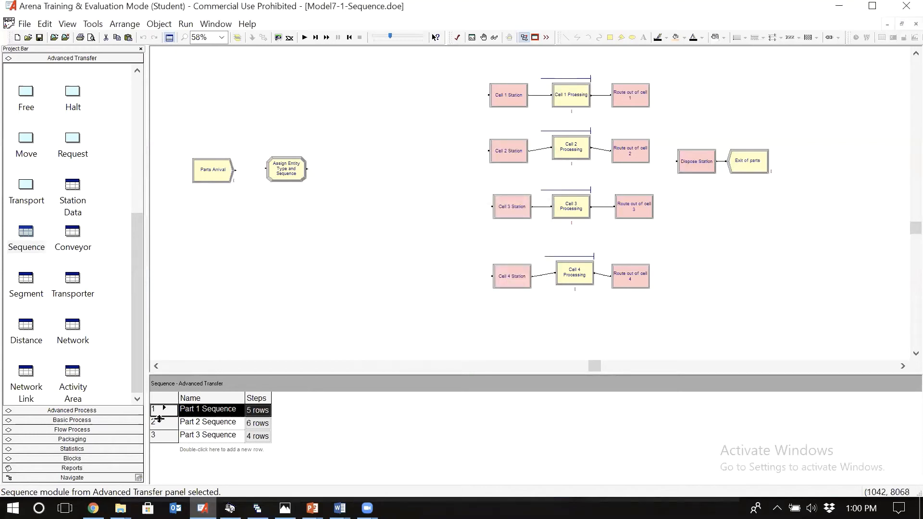
double_click(162, 423)
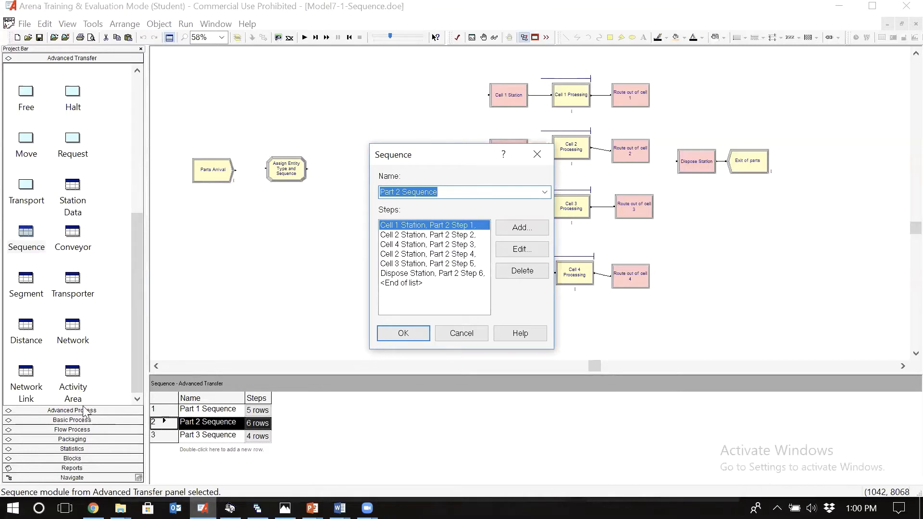
click(444, 339)
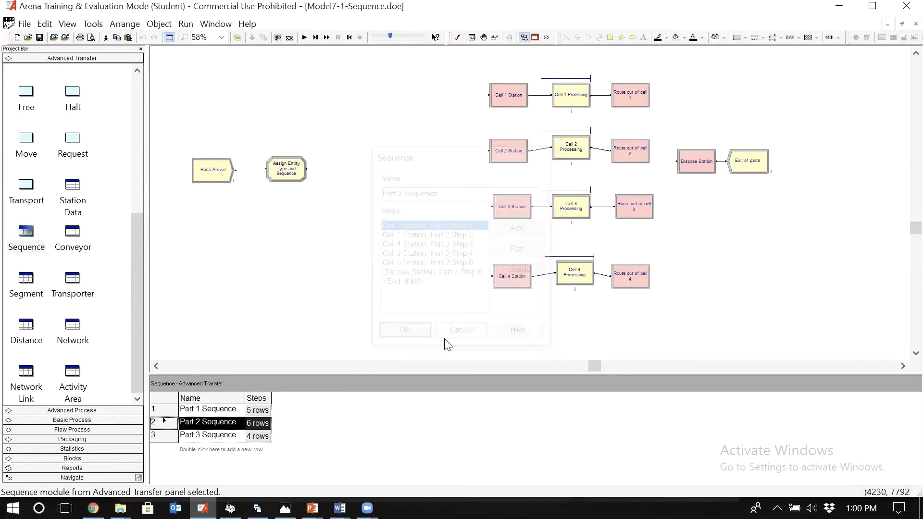
Step: Reopen Sequence Set in the Advanced Set data module and add Part 2 Sequence as its second member
click(79, 412)
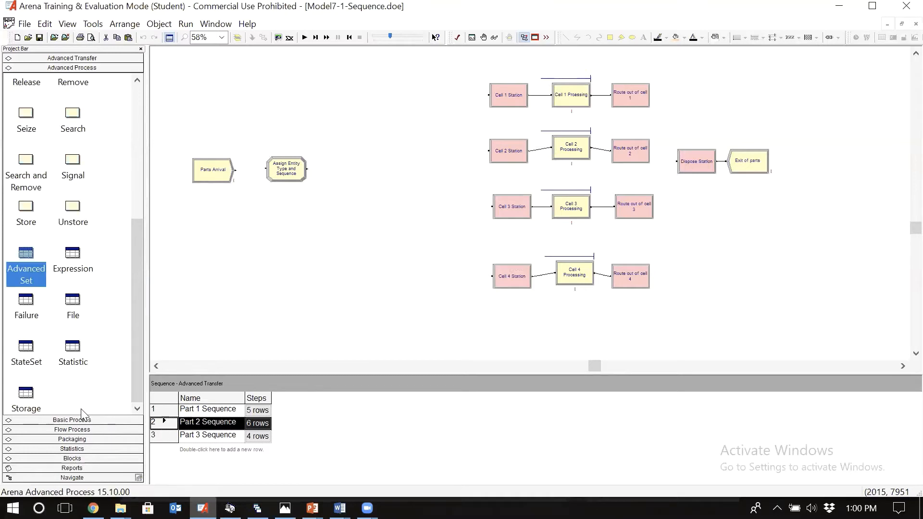
click(34, 286)
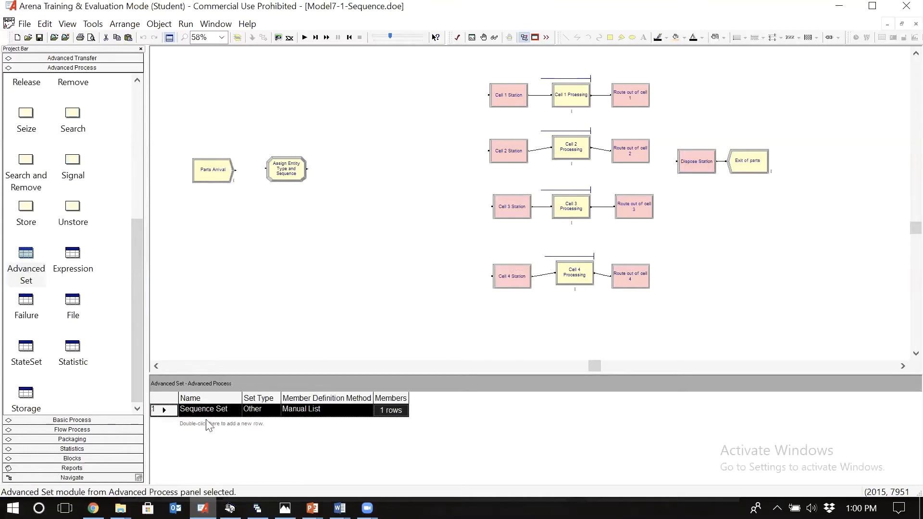
double_click(159, 410)
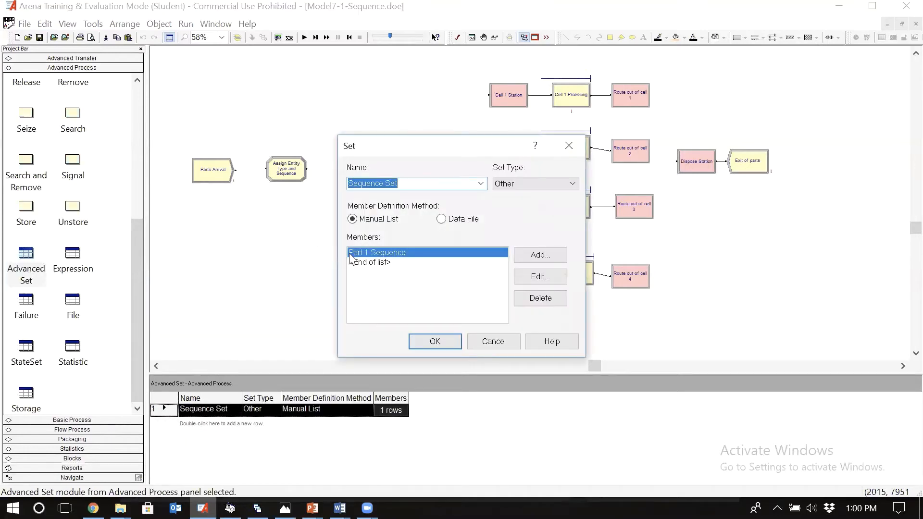
click(389, 263)
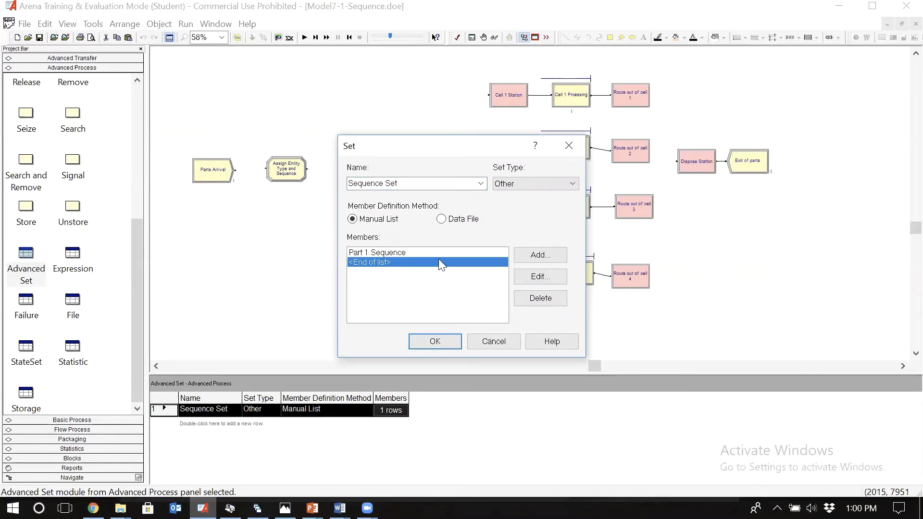
click(549, 258)
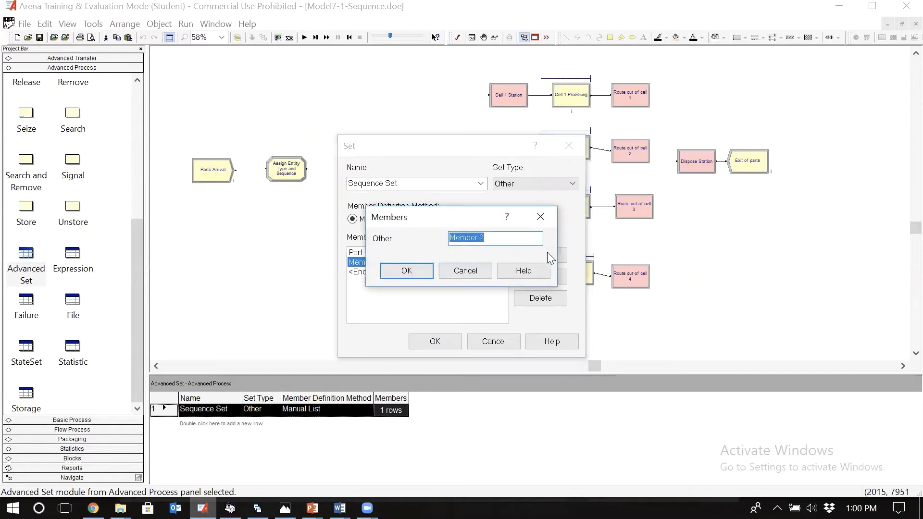
text(Part 2 Sequence)
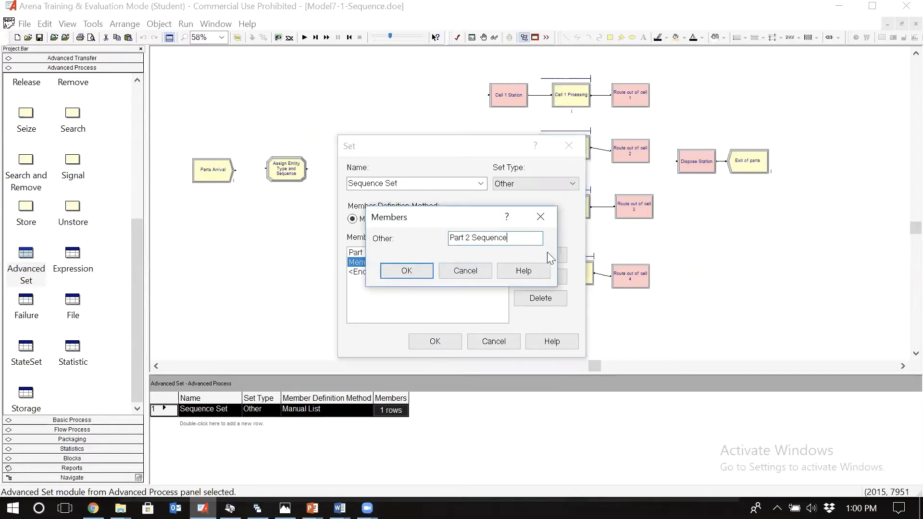
click(407, 270)
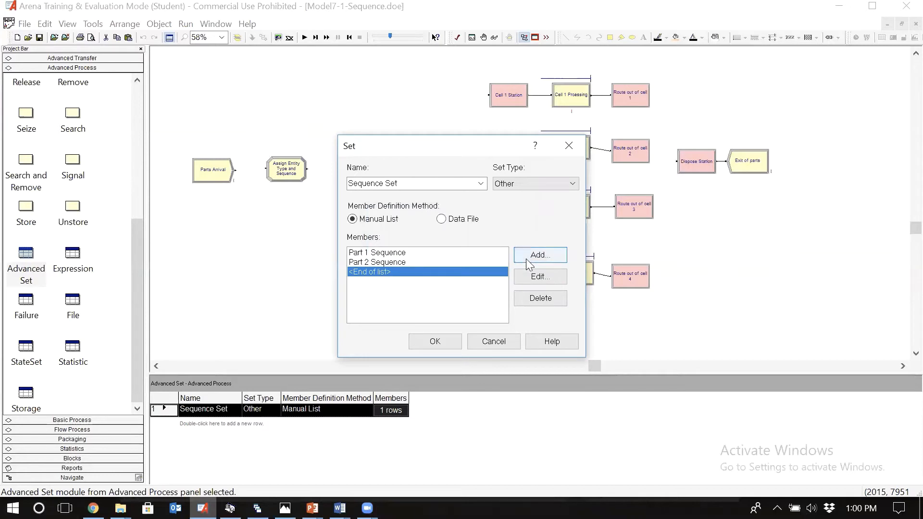
Step: Add Part 3 Sequence as the third member of Sequence Set and accept the set
click(526, 259)
text(Part 2 Sequence)
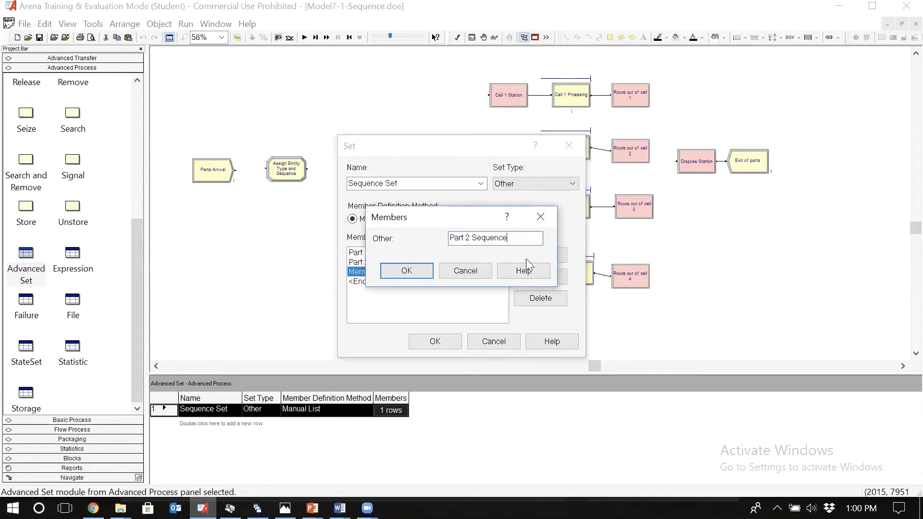
click(470, 237)
key(BackSpace)
text(3)
click(426, 271)
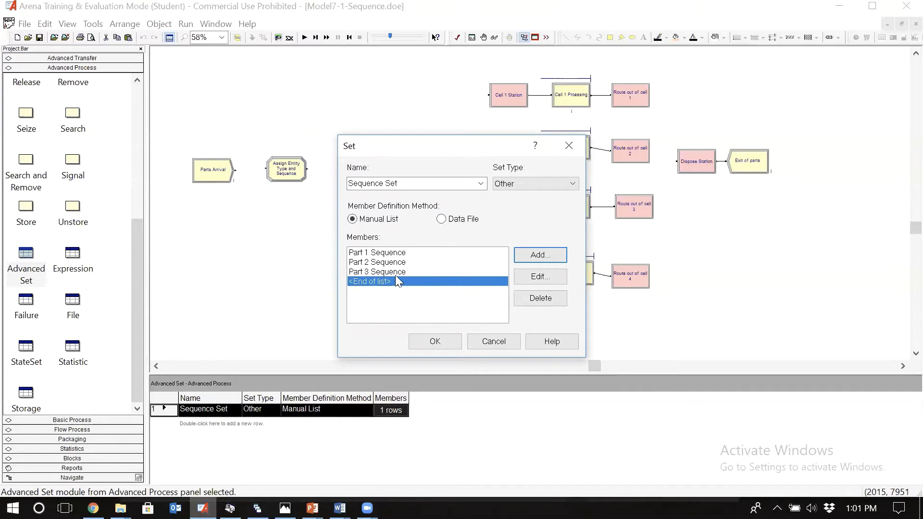
click(434, 341)
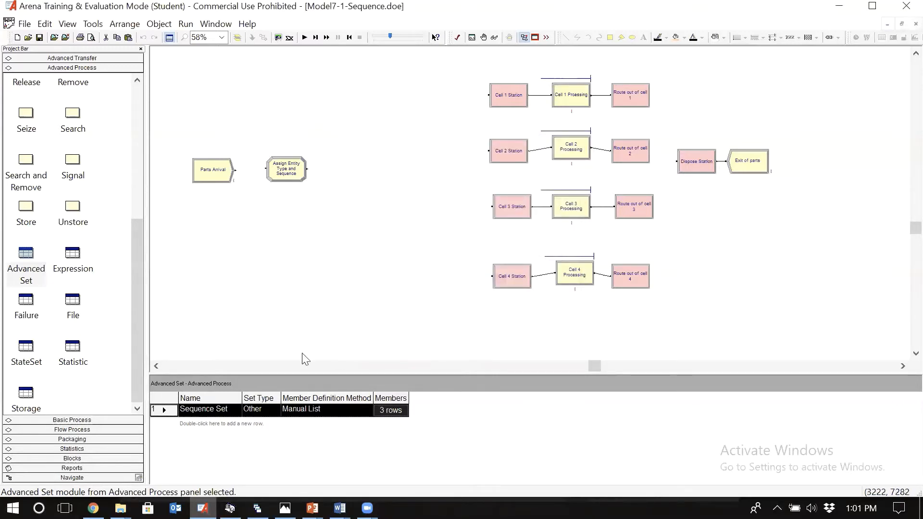
Step: Set the new value of the Entity.Sequence assignment in the Assign Entity Type and Sequence module to Sequence Set(Part Type)
click(289, 178)
double_click(289, 178)
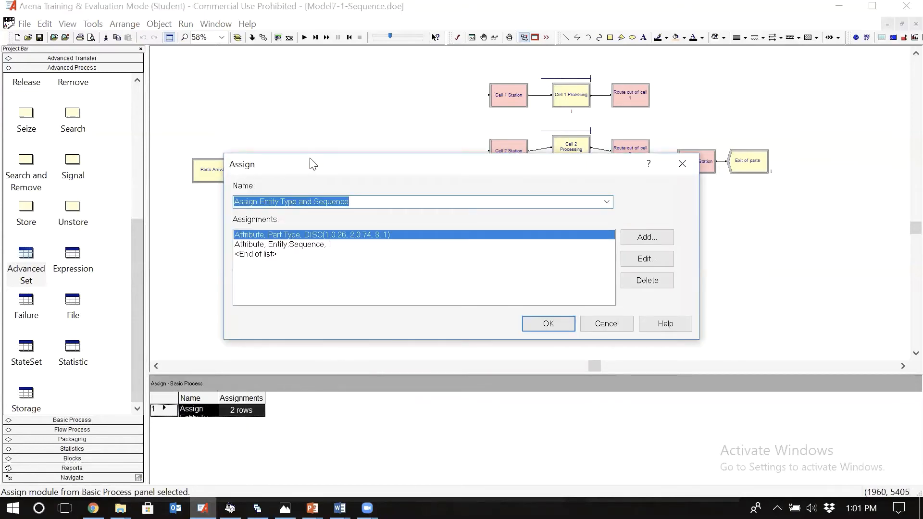
drag(313, 164, 400, 152)
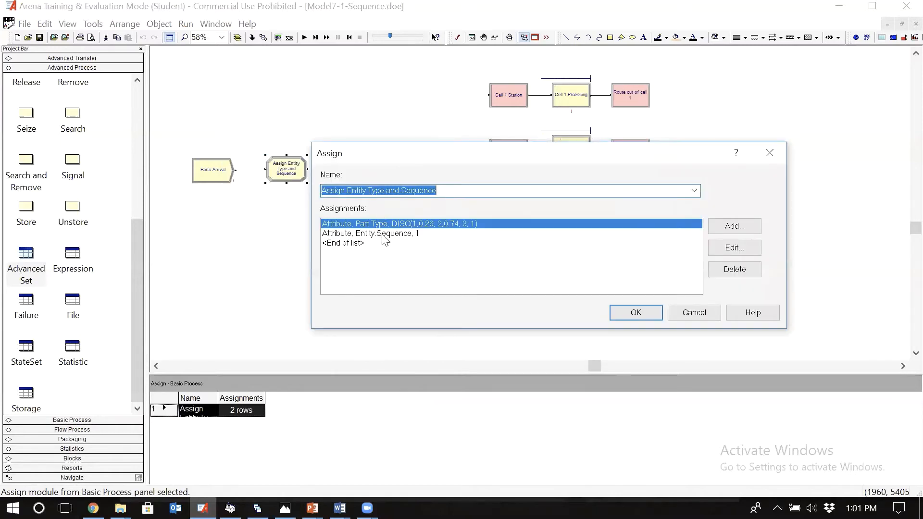
click(383, 233)
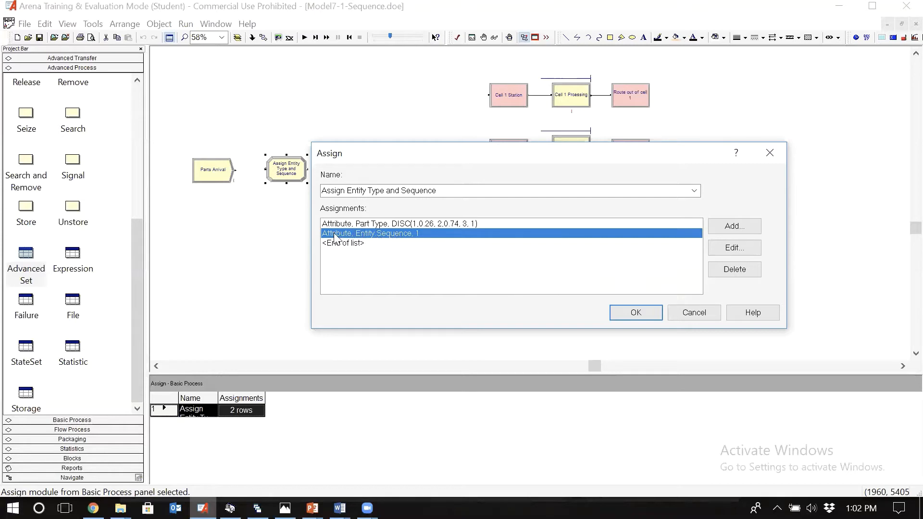
double_click(380, 235)
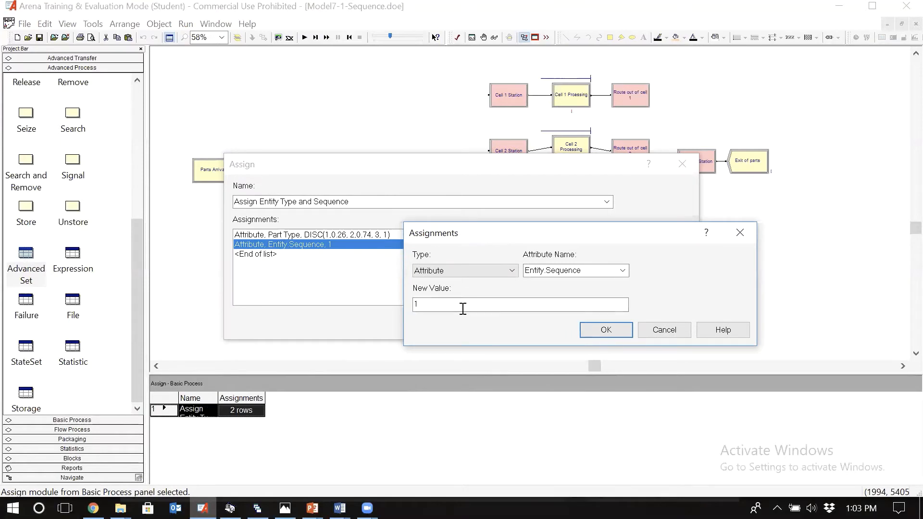
double_click(463, 308)
key(BackSpace)
text(Sequence Set)
text((1))
key(BackSpace)
text(2)
key(BackSpace)
text(3)
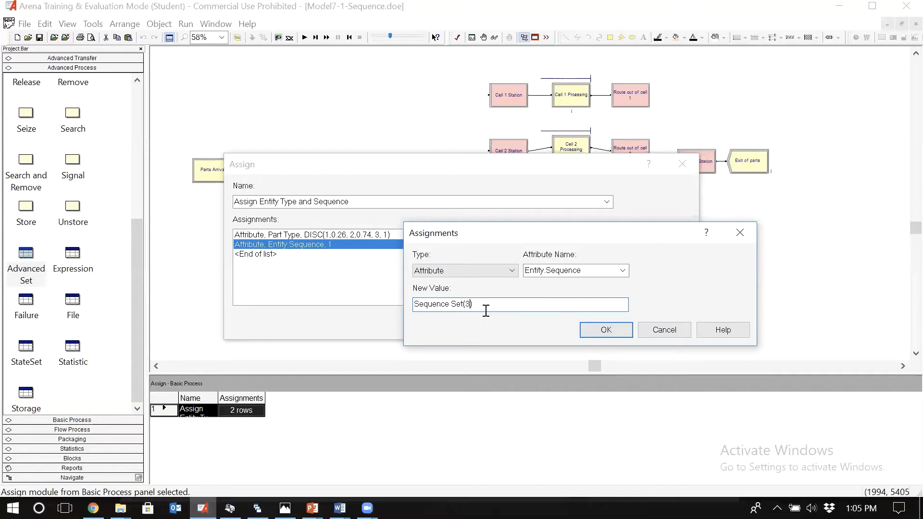
key(BackSpace)
text(Part Type)
click(595, 334)
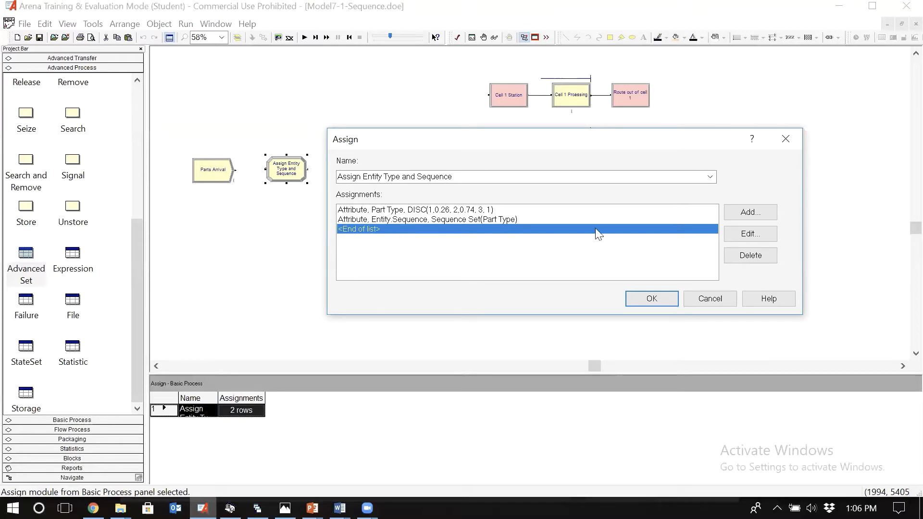
click(750, 213)
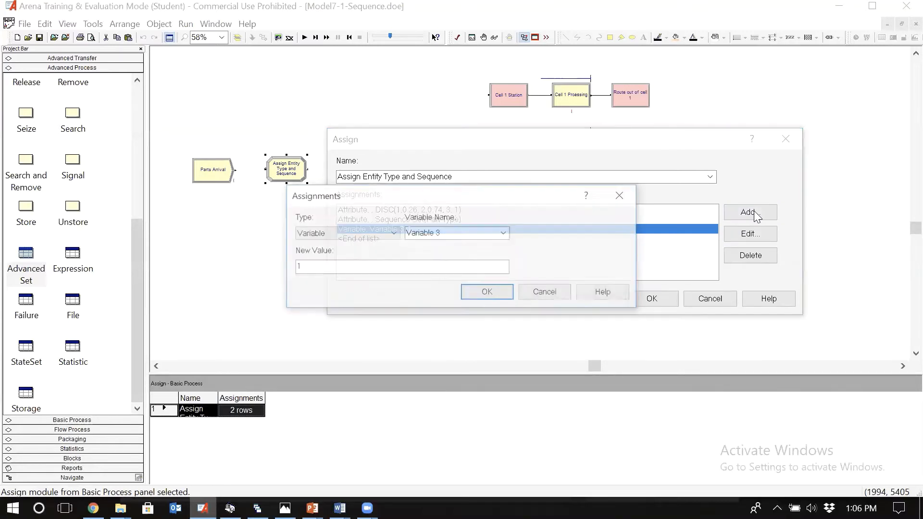
click(370, 233)
key(a)
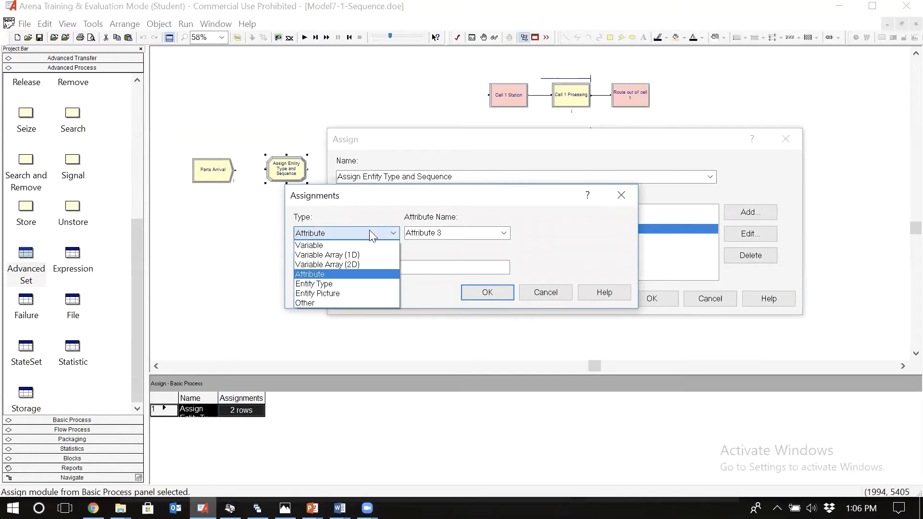
click(370, 231)
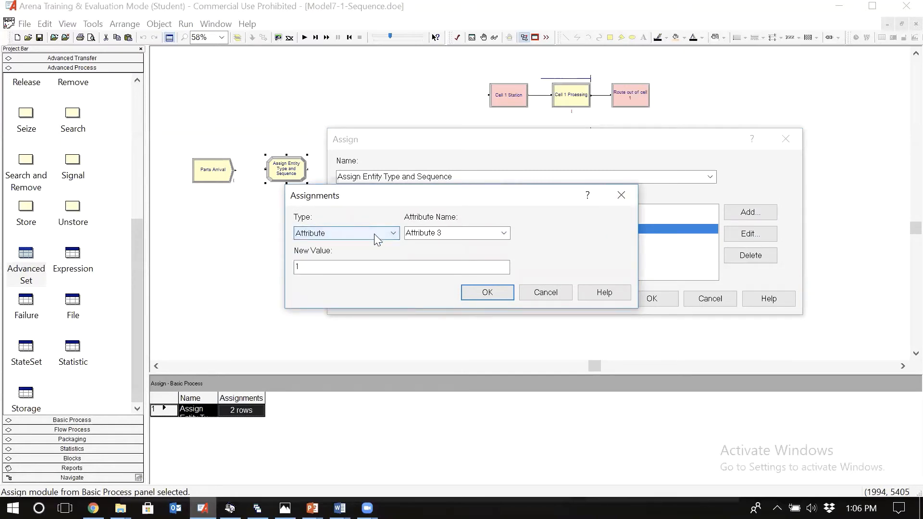
click(457, 234)
click(505, 234)
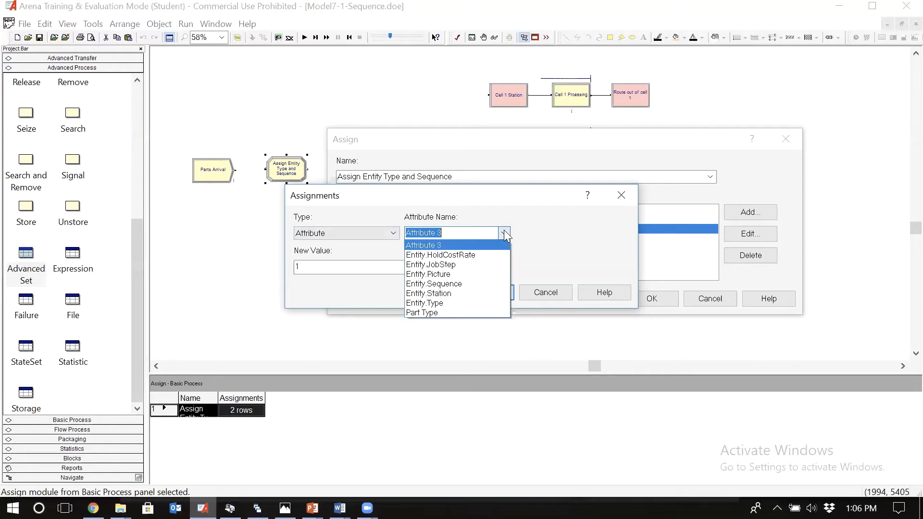
click(450, 303)
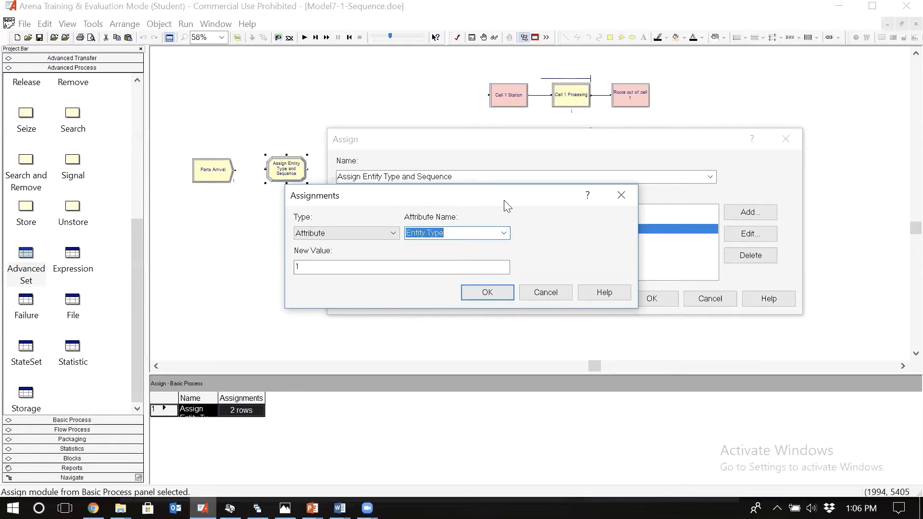
drag(473, 204, 671, 170)
click(589, 229)
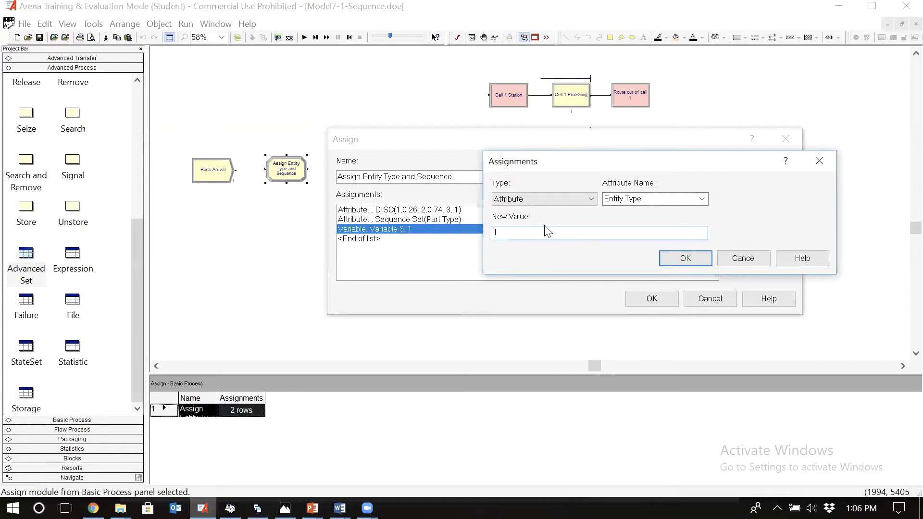
text(Part 1)
click(744, 258)
click(708, 299)
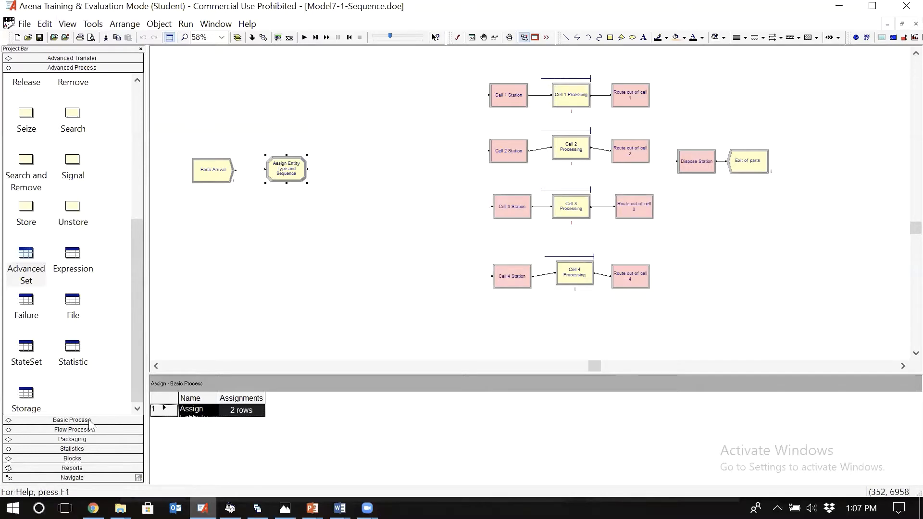
Step: Create a new set in the Basic Process Set data module, named Entity Set, with type Entity Type
click(72, 421)
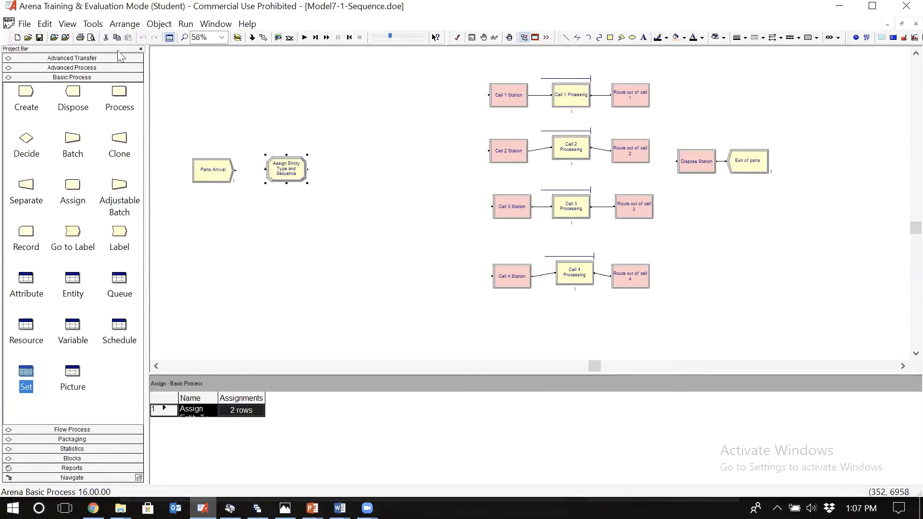
click(23, 375)
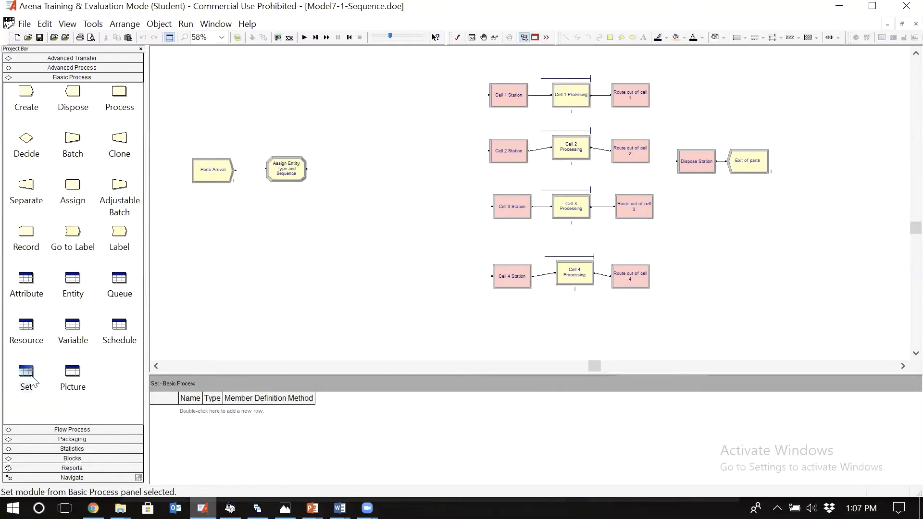
click(22, 370)
double_click(200, 412)
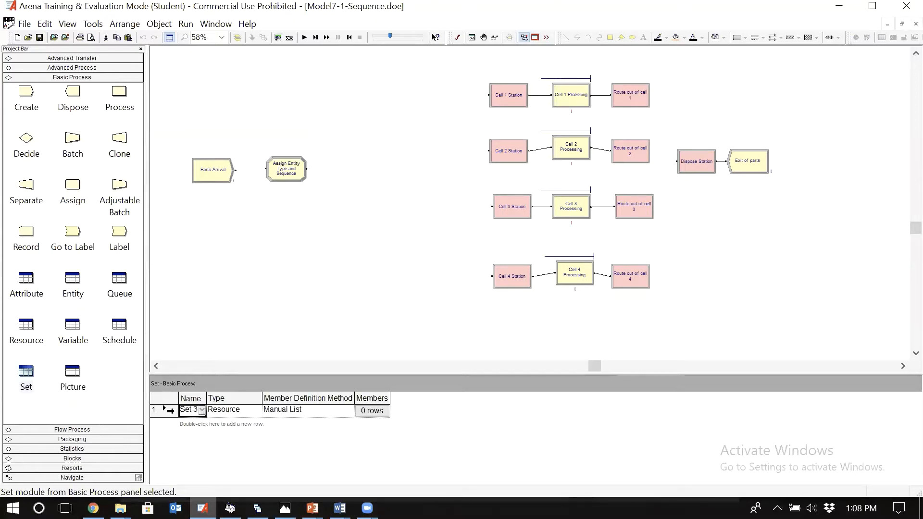
double_click(168, 412)
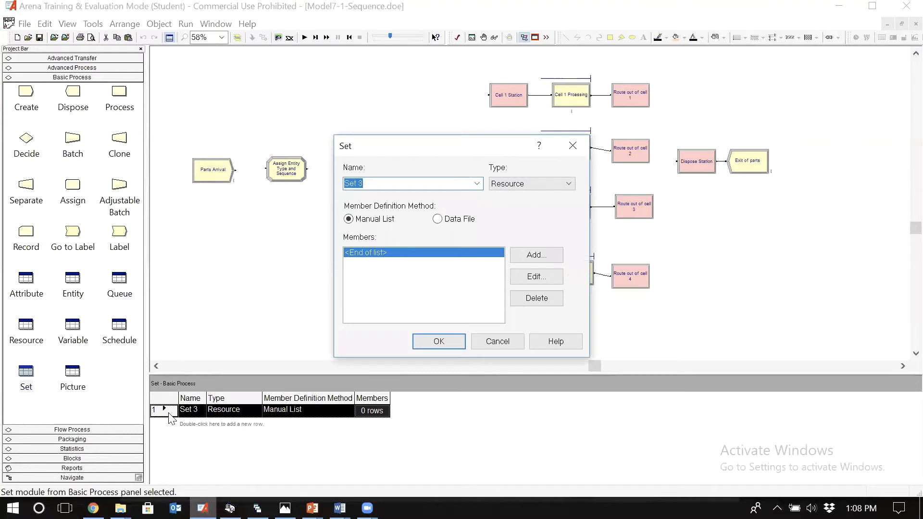
text(Entity Set)
click(523, 183)
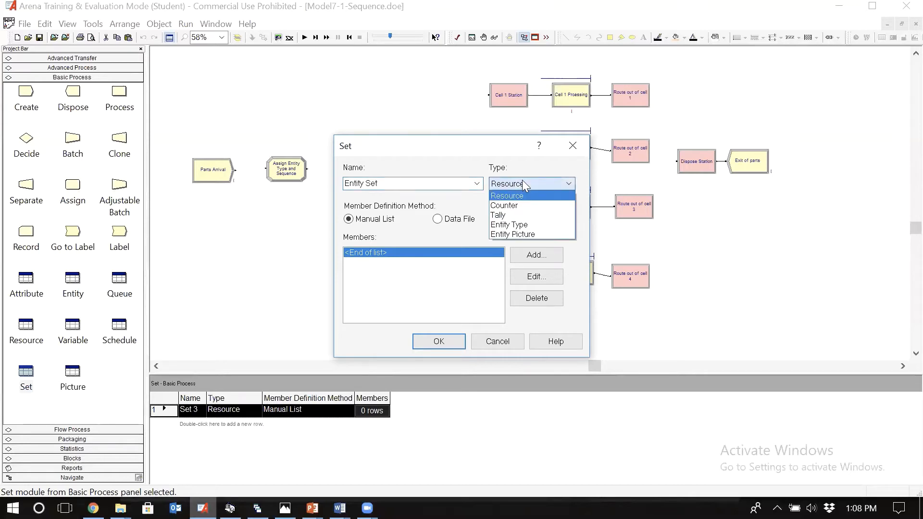
click(521, 225)
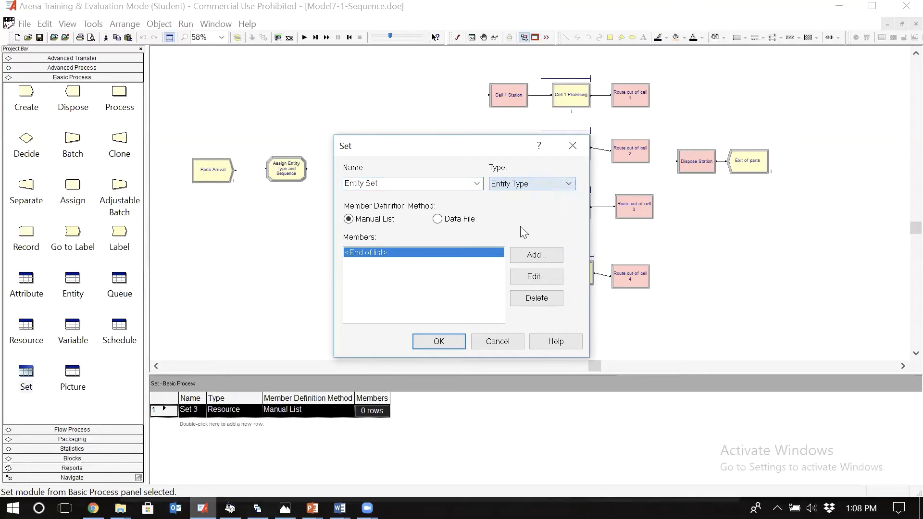
Step: Add Part 1, Part 2 and Part 3 as the members of Entity Set and accept the set
click(530, 259)
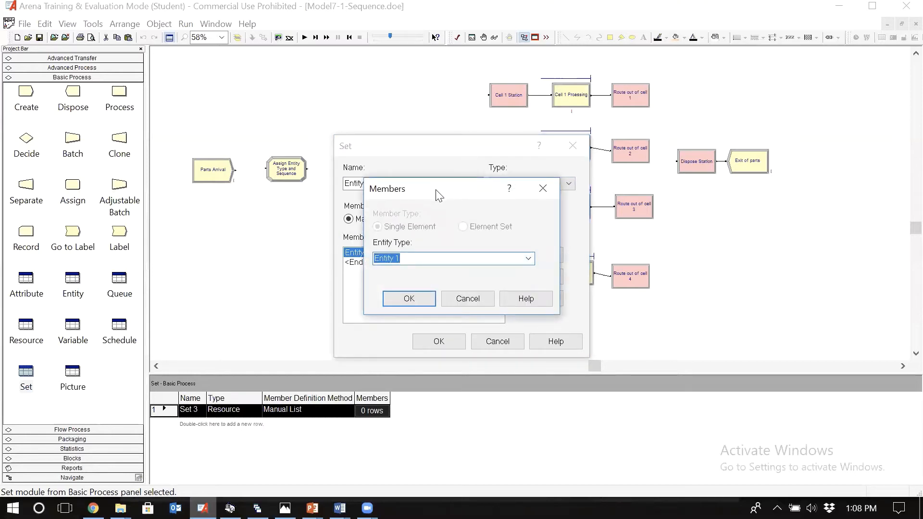
text(Part 1)
click(406, 300)
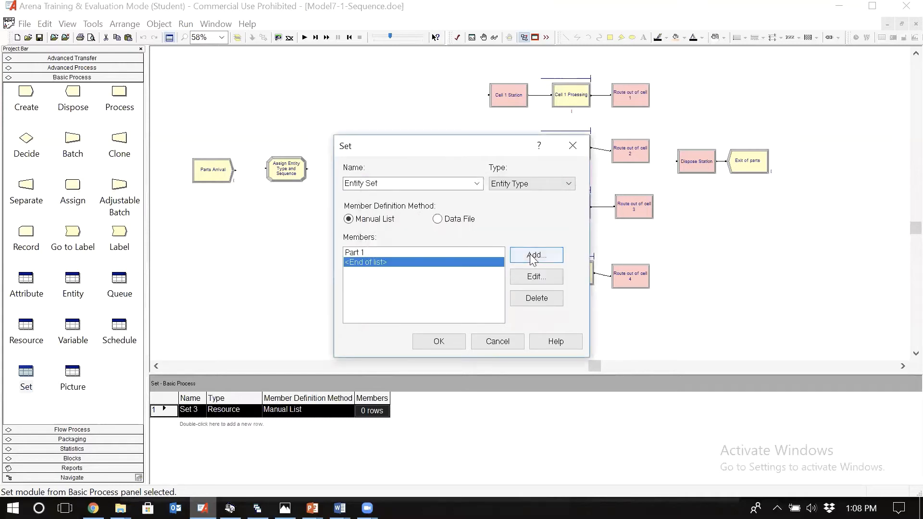
click(533, 259)
text(Part 2)
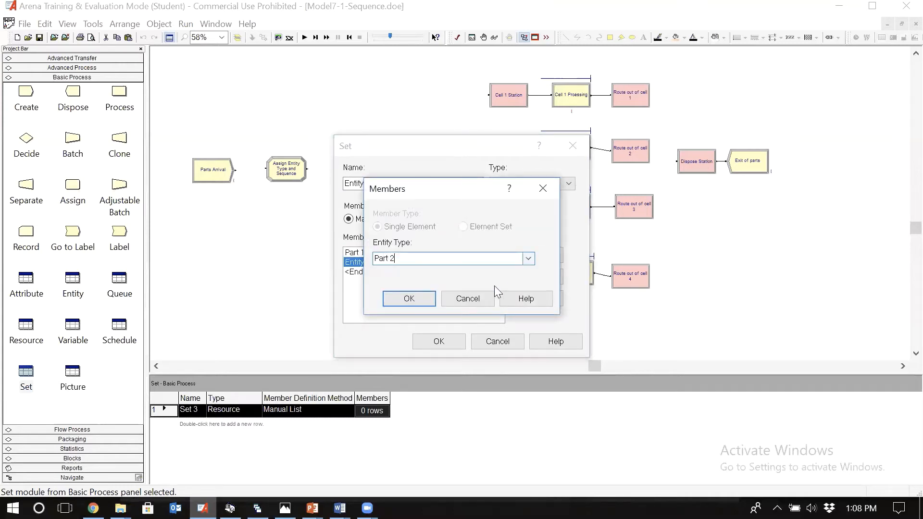
click(430, 299)
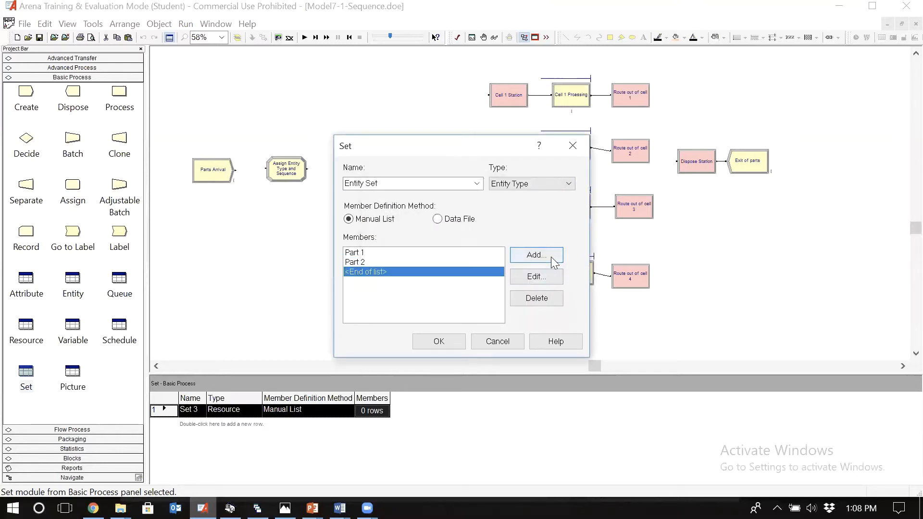
click(534, 255)
text(Part 3)
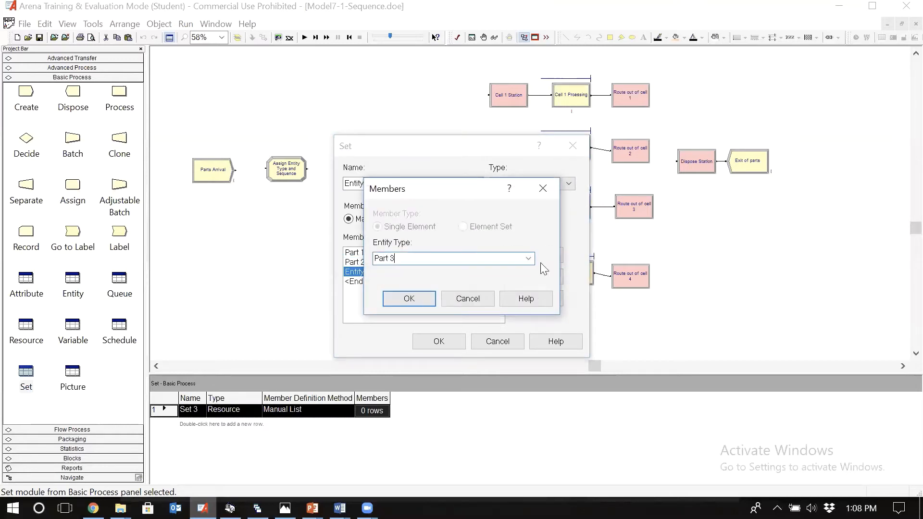
click(416, 298)
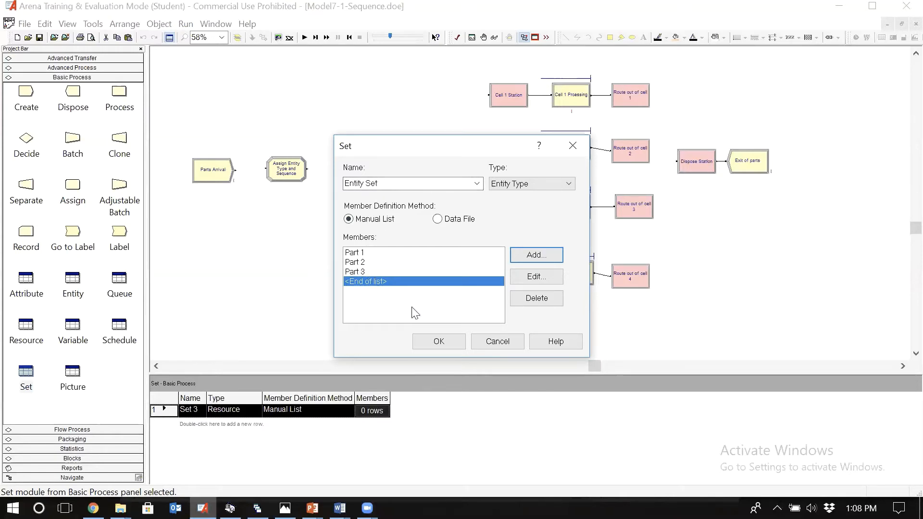
click(439, 341)
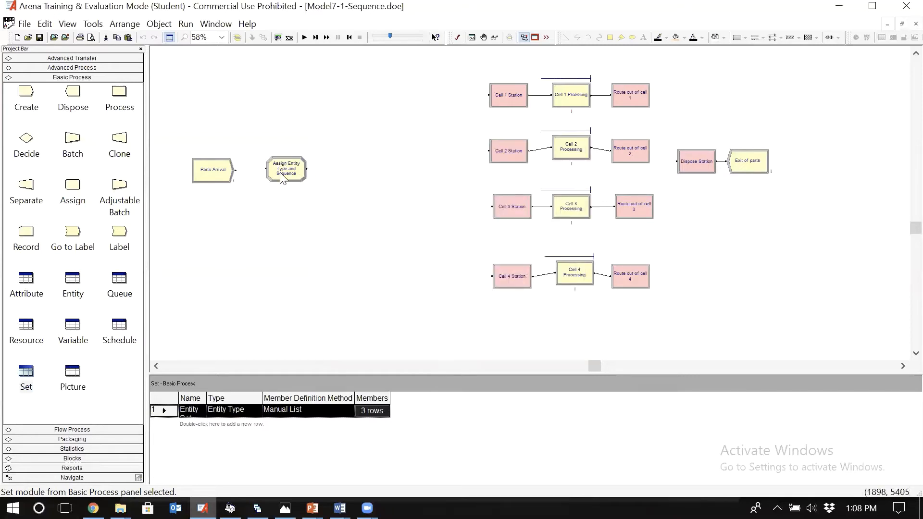
Step: Check the entity types listed in the Entity data module and return to the Entity Set definition
click(70, 283)
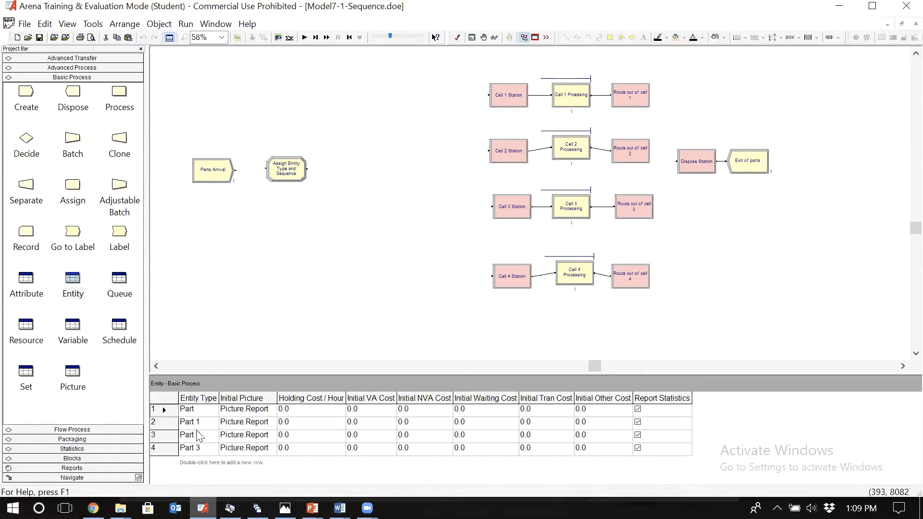
click(27, 375)
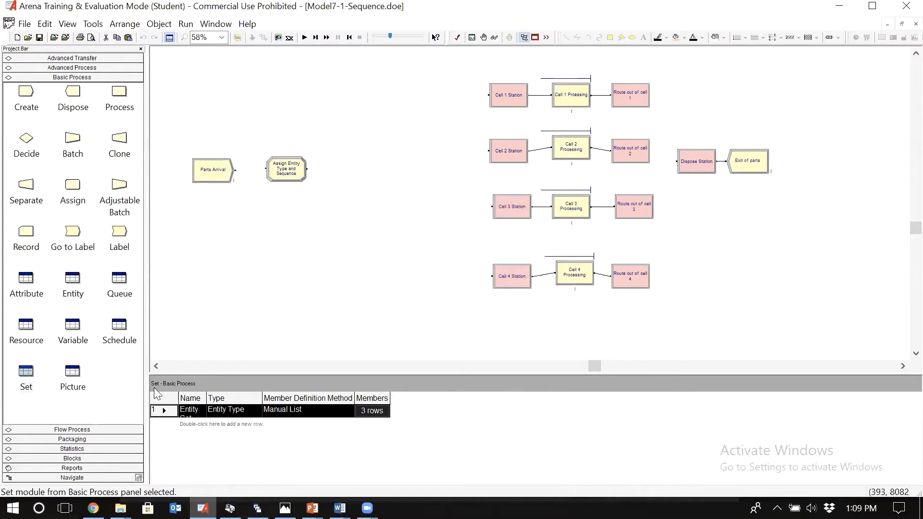
double_click(167, 411)
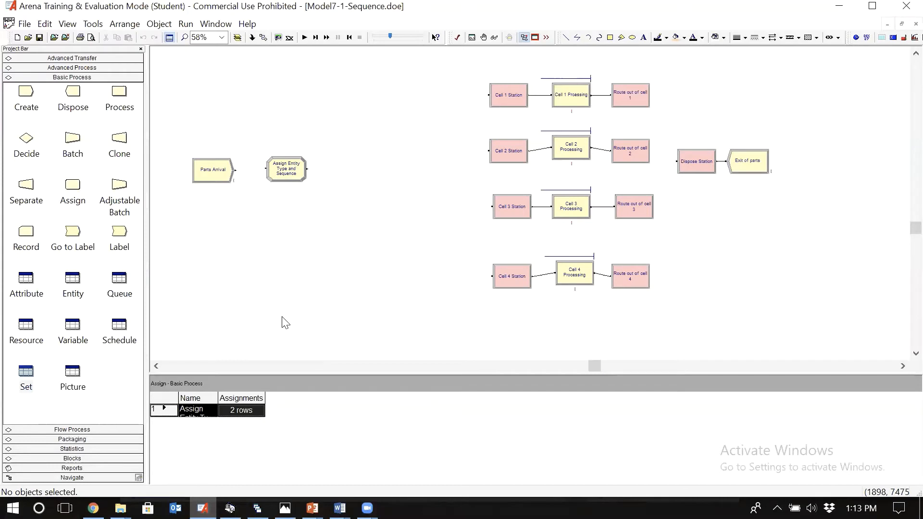
Step: Add an Attribute assignment for Entity.Type at the end of the Assign Entity Type and Sequence module's assignments
double_click(291, 169)
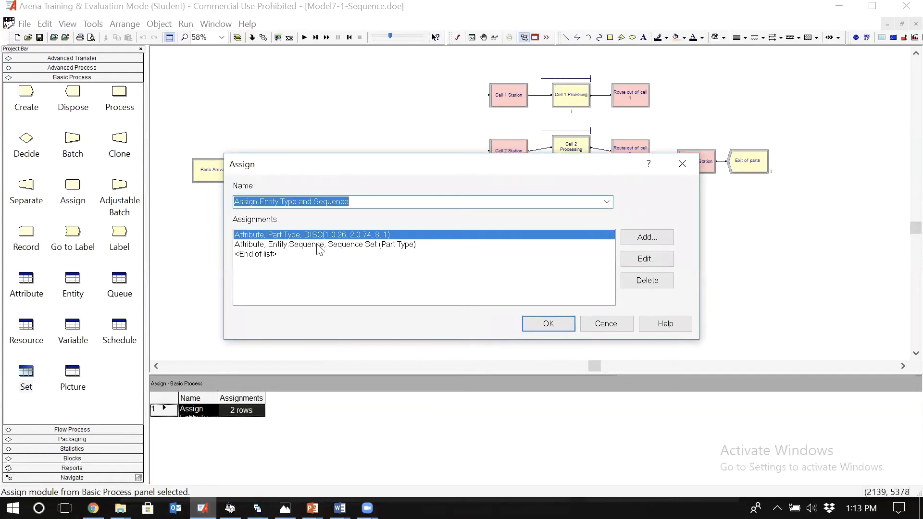
click(309, 256)
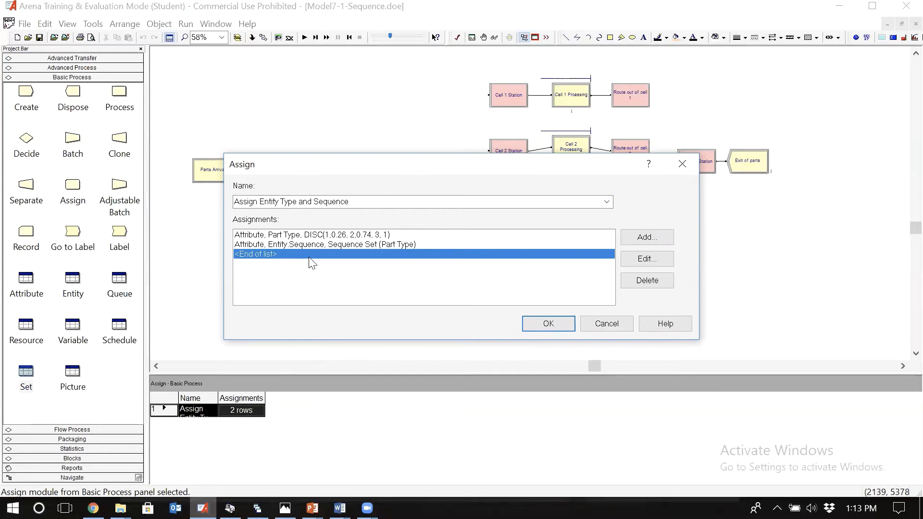
drag(335, 166, 487, 127)
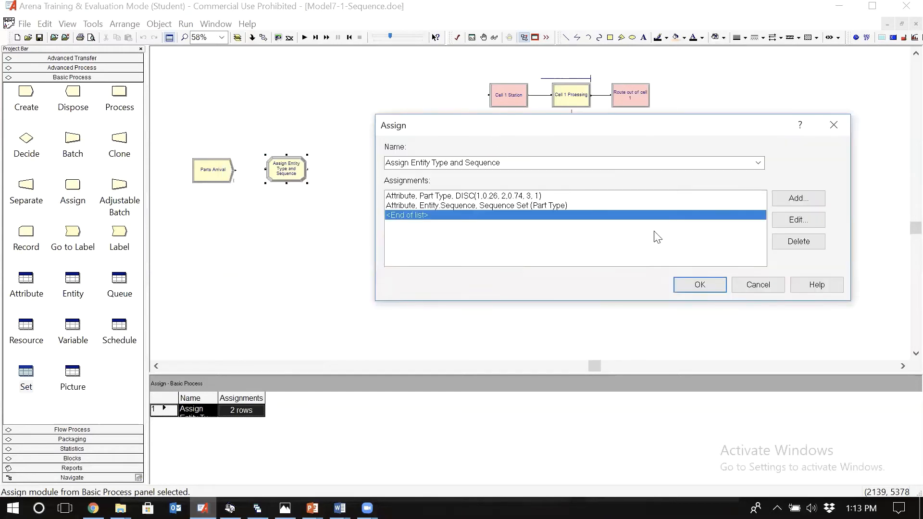
click(798, 199)
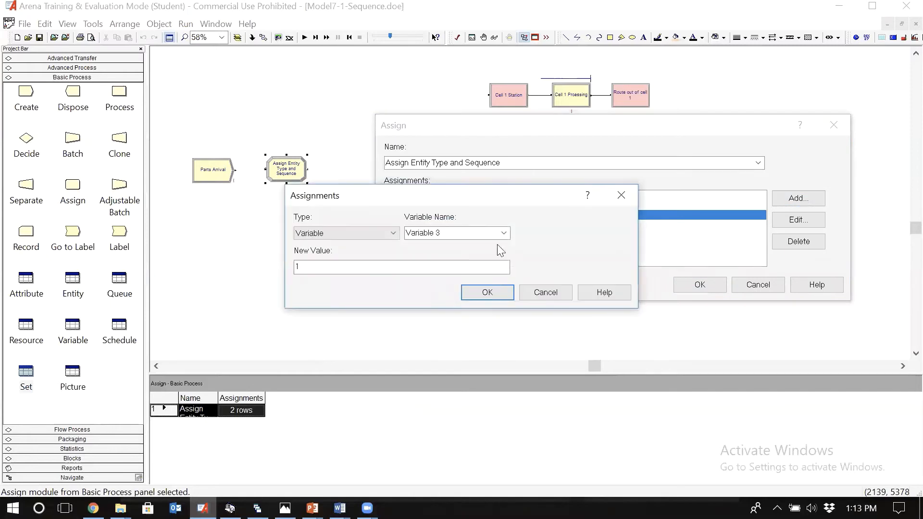
click(391, 233)
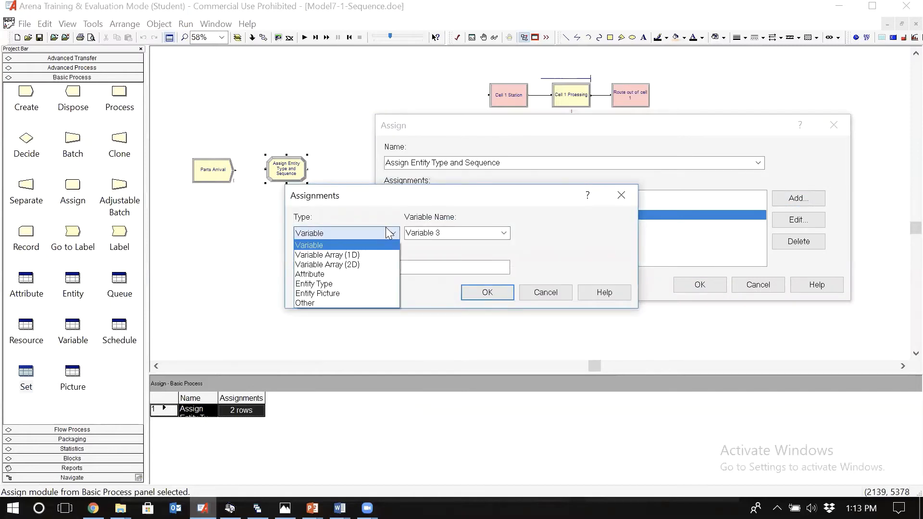
key(a)
key(Return)
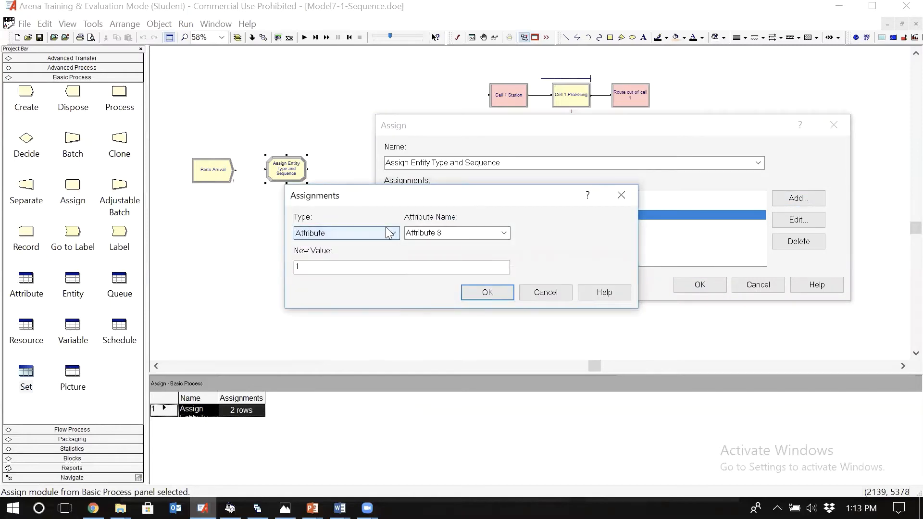
click(504, 234)
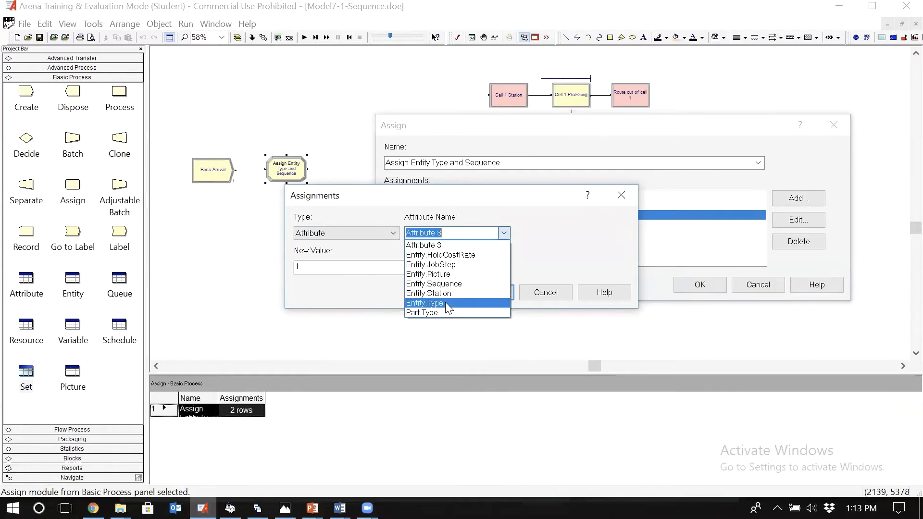
click(447, 304)
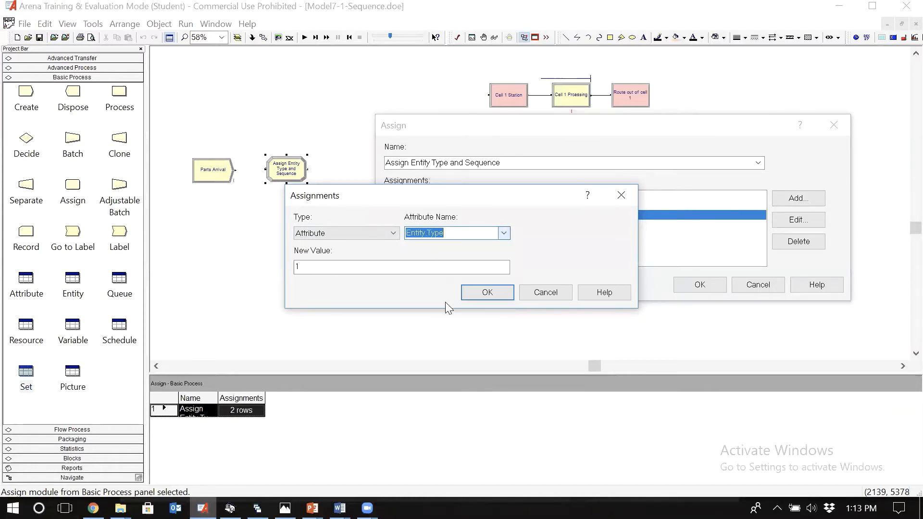
Step: Set the new value of the Entity.Type assignment to Entity Set (Part Type) and accept the assignment
click(422, 267)
key(BackSpace)
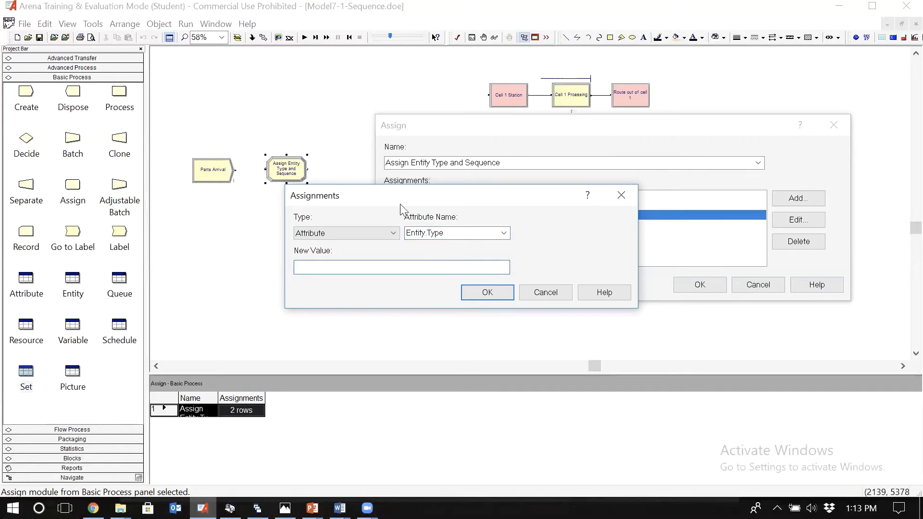
drag(400, 204, 521, 259)
text(Entity Set ()
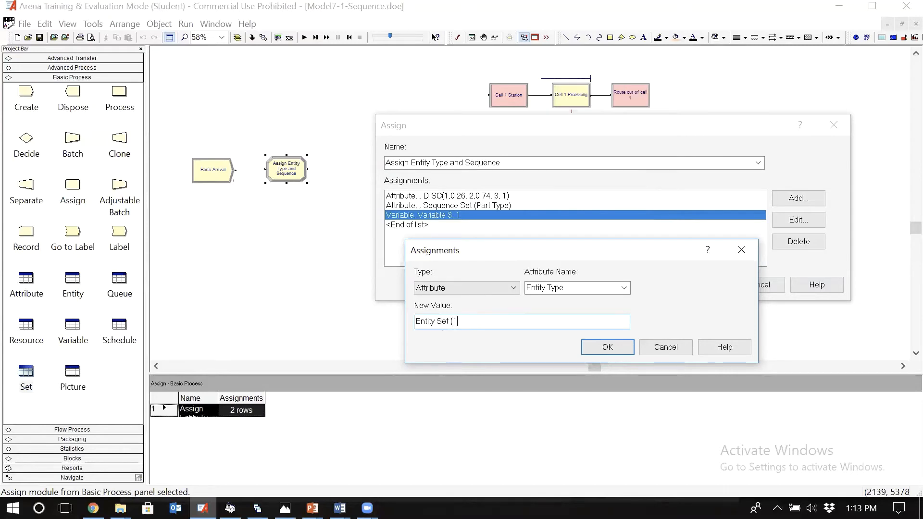
text(12)
key(BackSpace)
text(3))
key(BackSpace)
key(BackSpace)
text(Part Type))
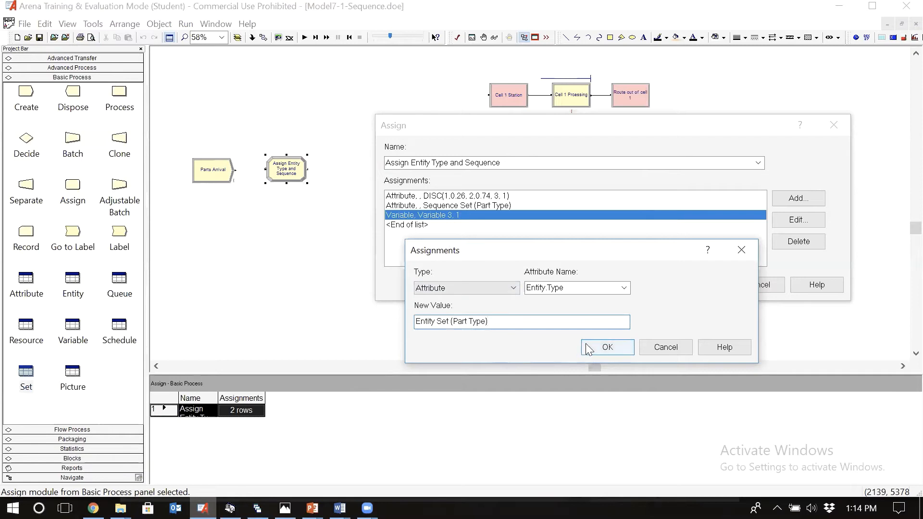
click(605, 347)
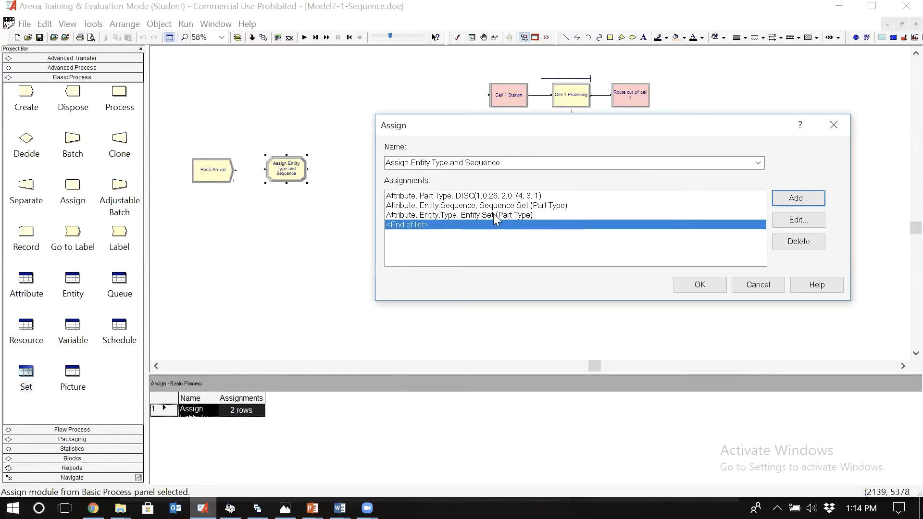
Step: Review how the Entity.Sequence and Entity.Type assignments use the Part Type value drawn in the first assignment
click(460, 209)
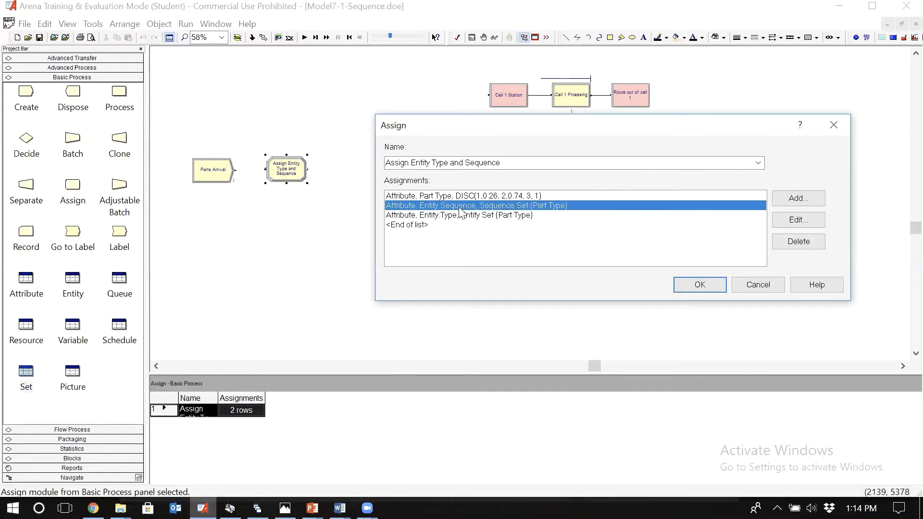
click(534, 216)
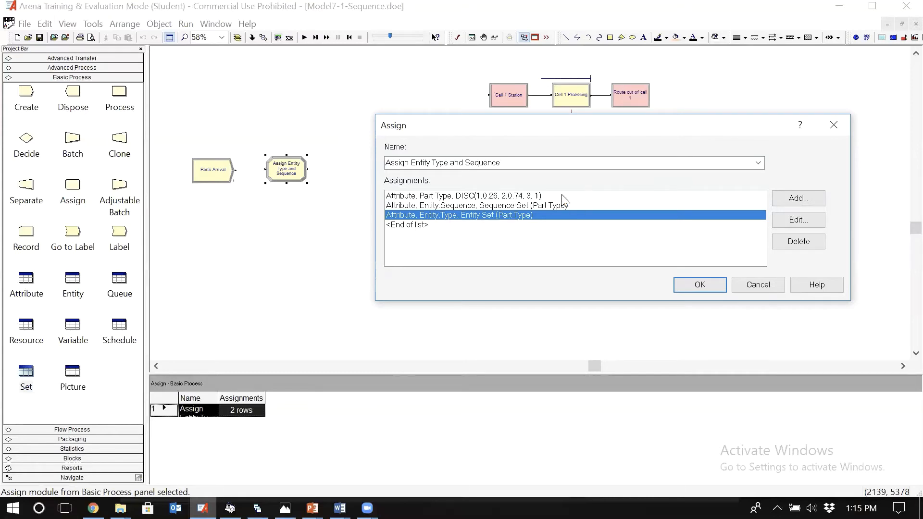
click(543, 206)
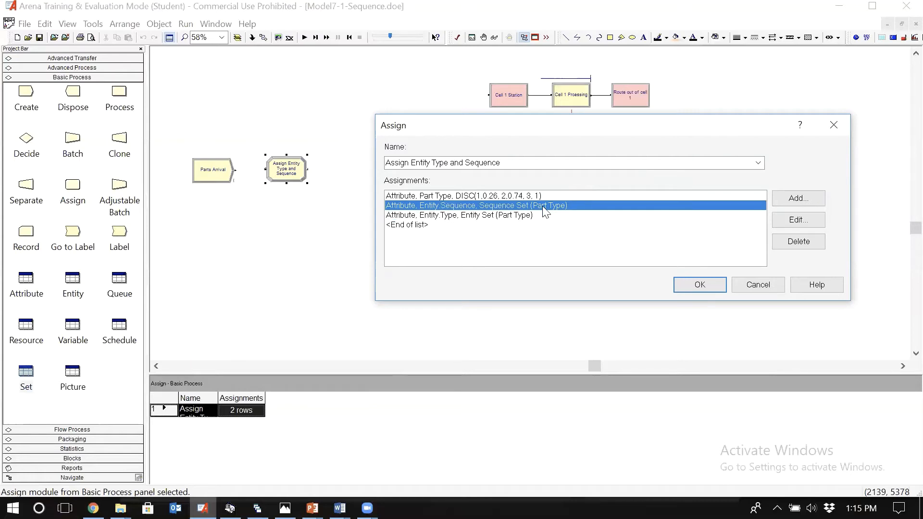
click(516, 217)
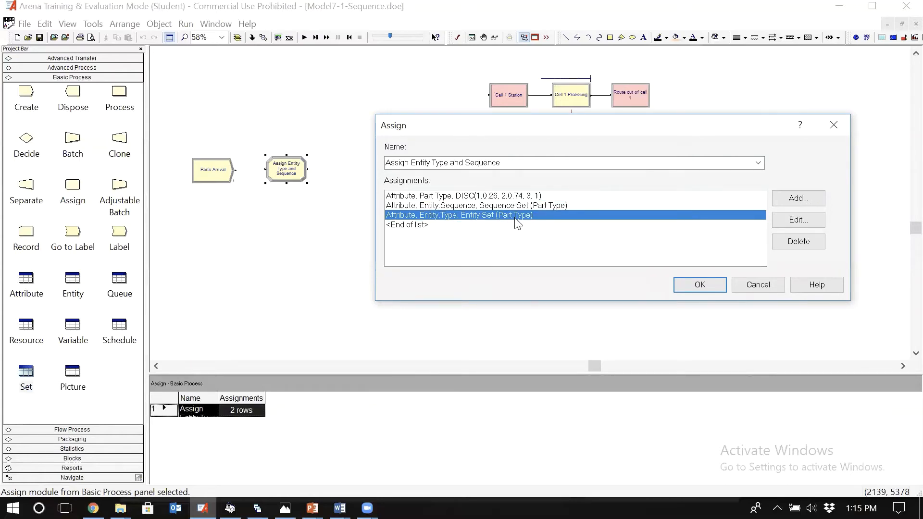
click(556, 196)
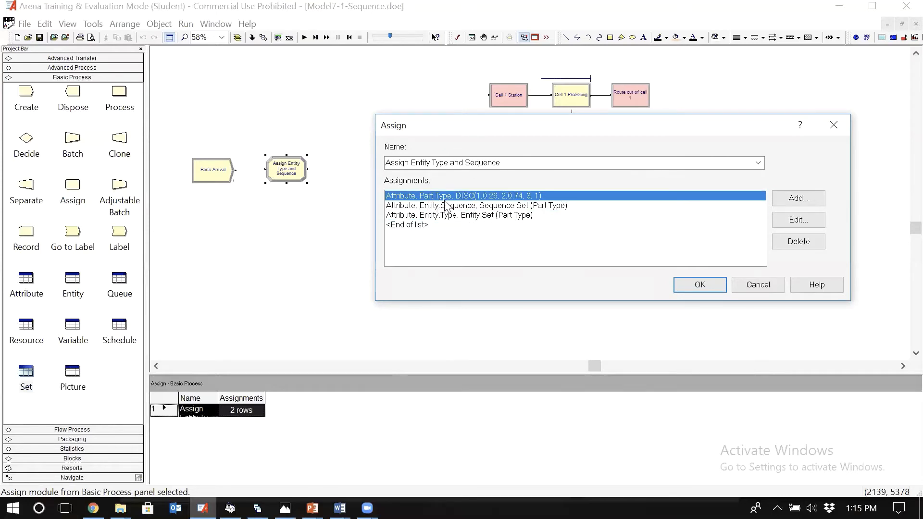
click(561, 206)
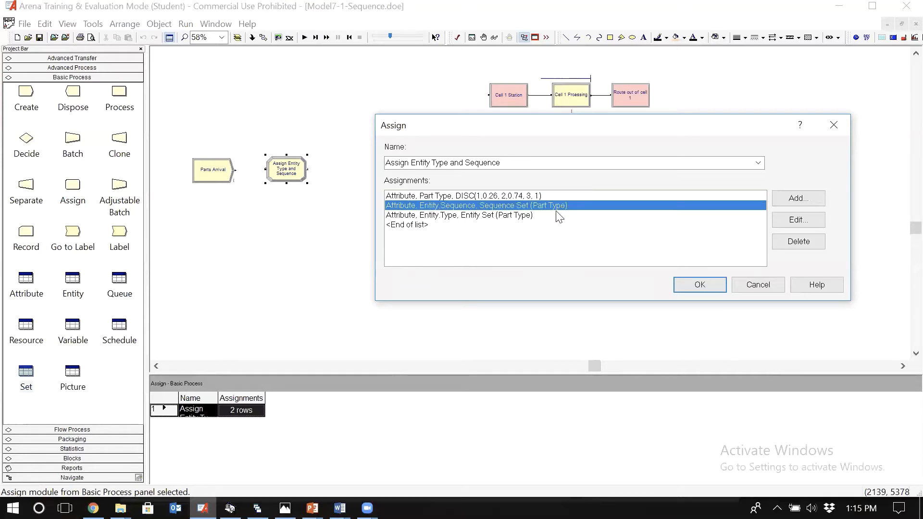
click(543, 216)
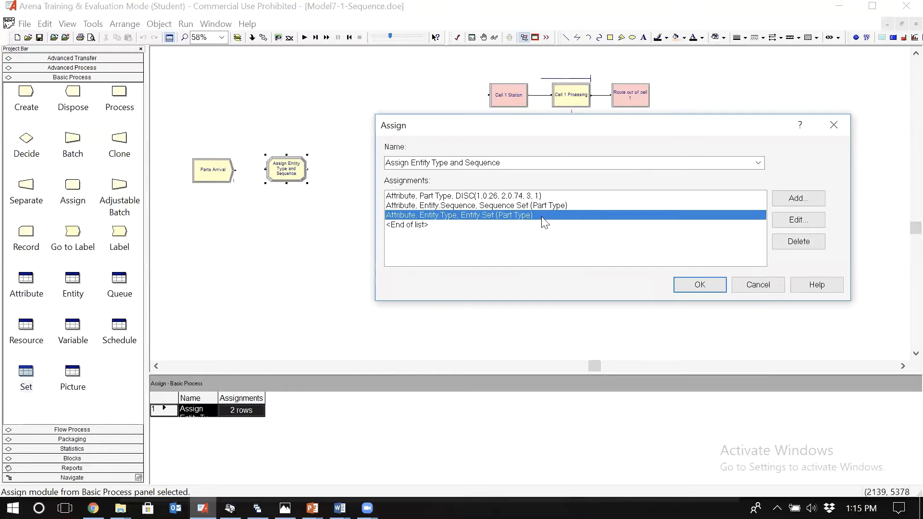
click(427, 196)
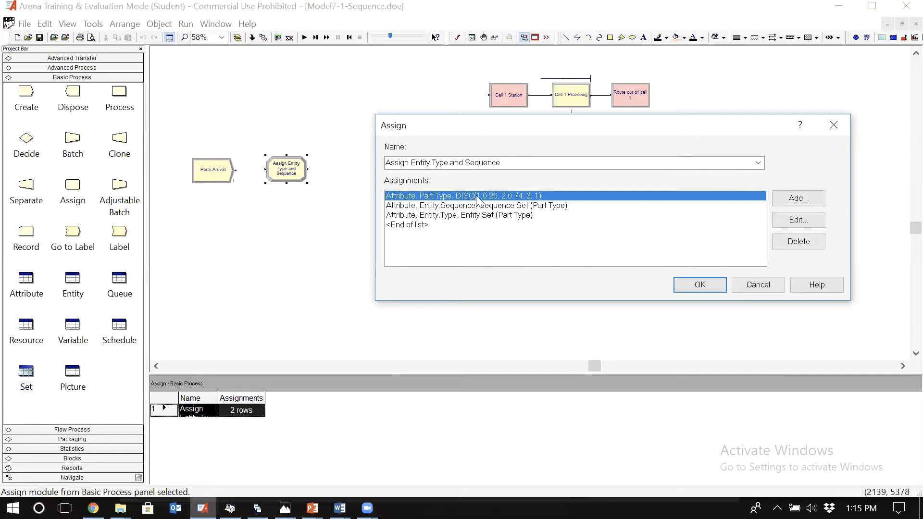
click(550, 215)
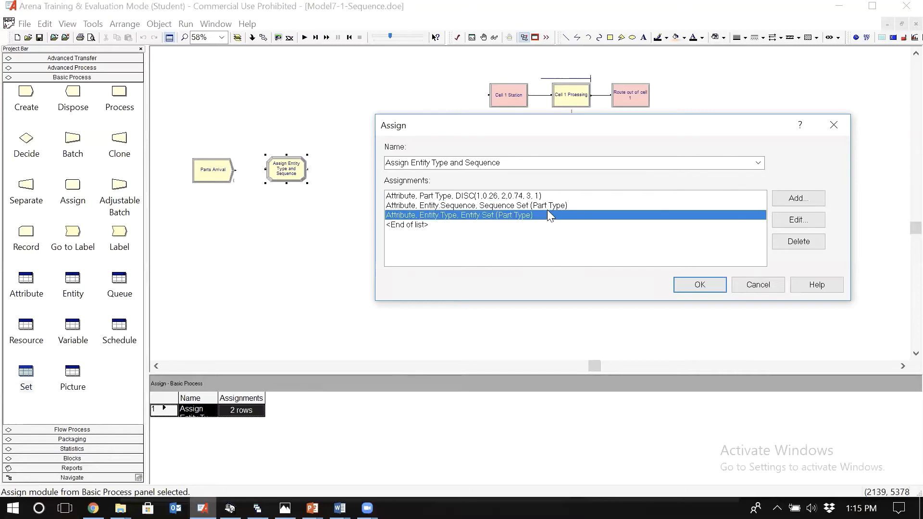
click(536, 206)
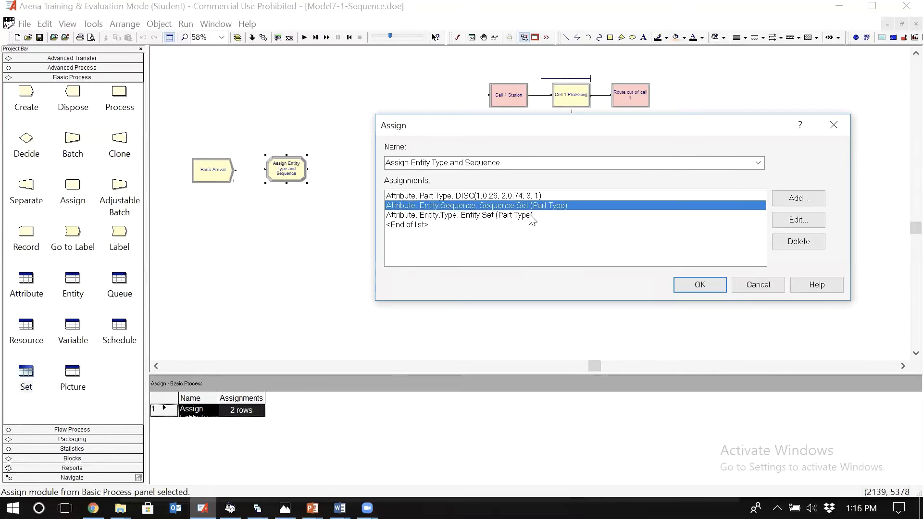
click(530, 215)
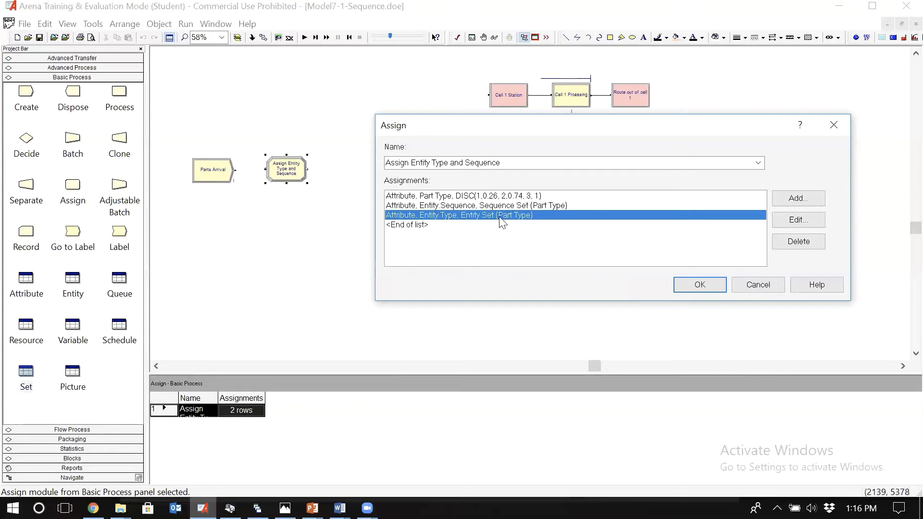
click(539, 206)
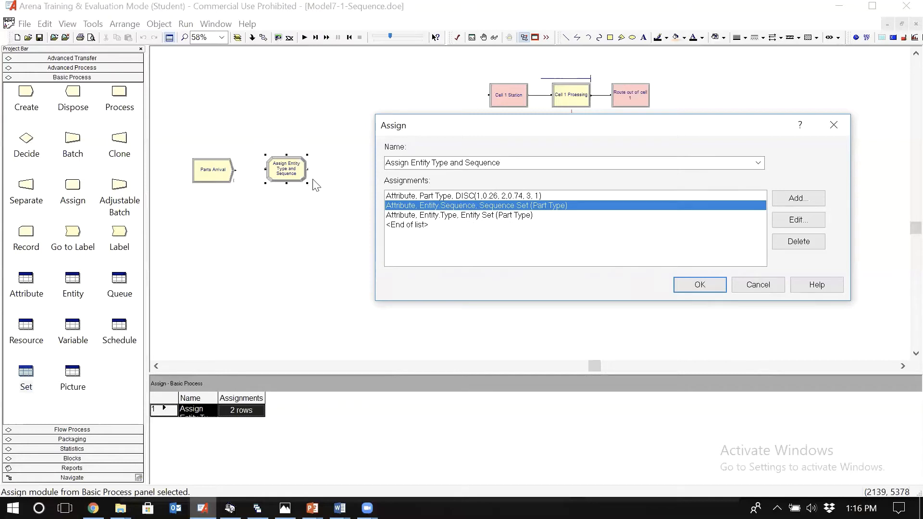
click(545, 225)
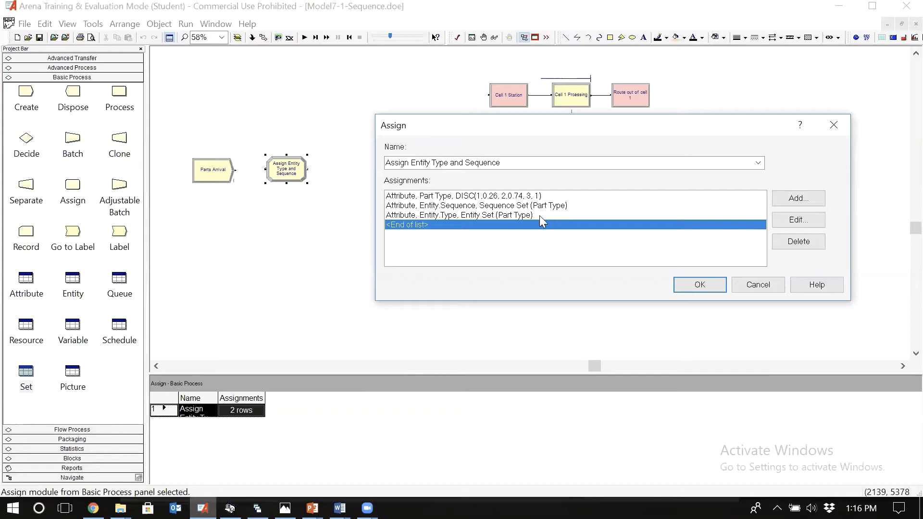
click(539, 216)
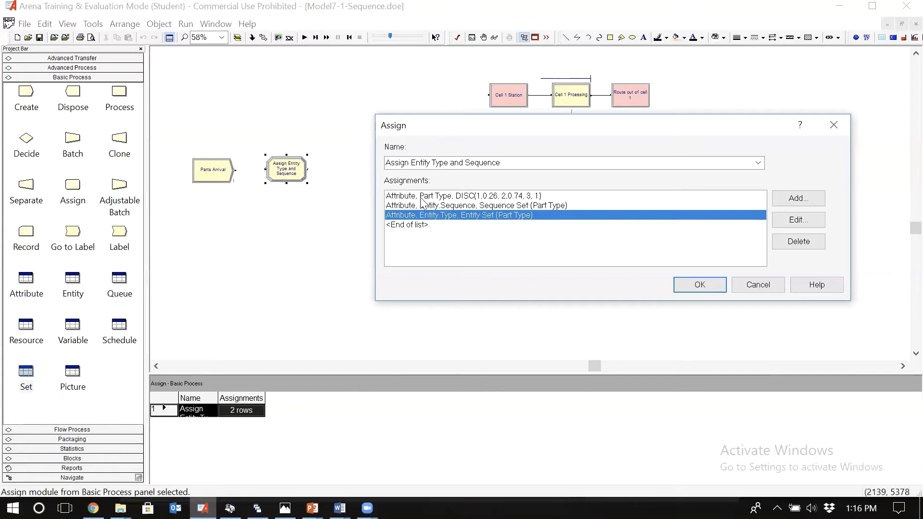
click(463, 208)
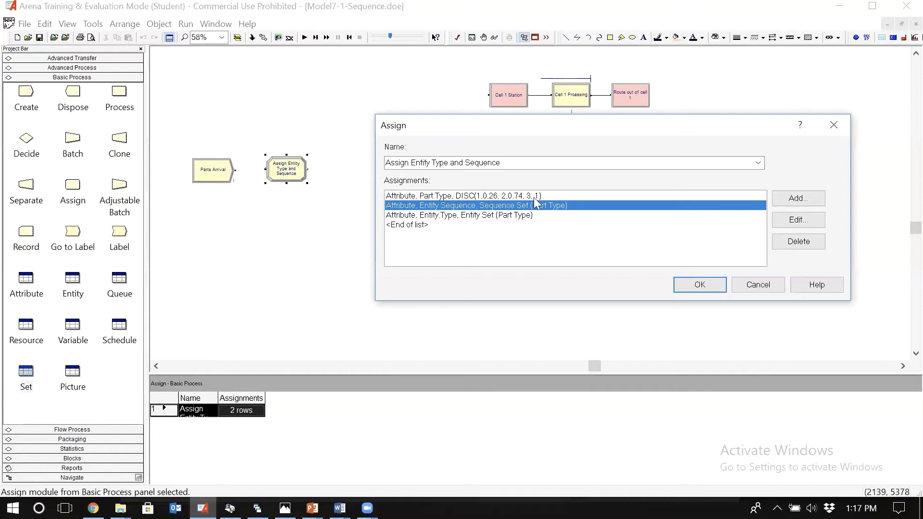
click(569, 218)
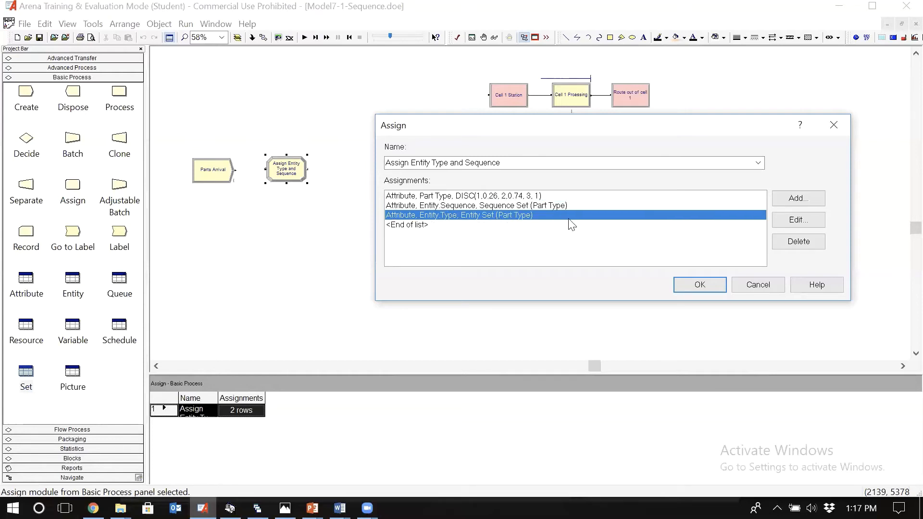
click(577, 205)
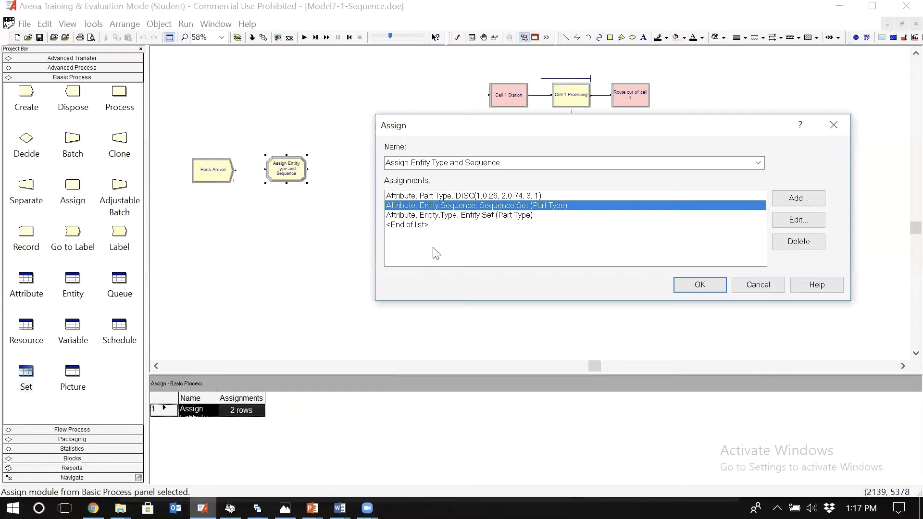
Step: Accept the Assign module's changes and place a new Route module right after Assign Entity Type and Sequence
click(698, 284)
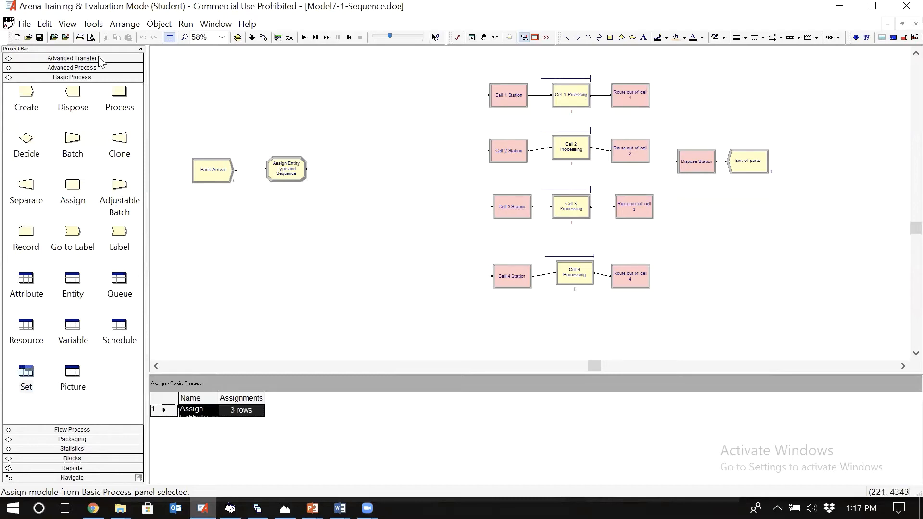
click(72, 57)
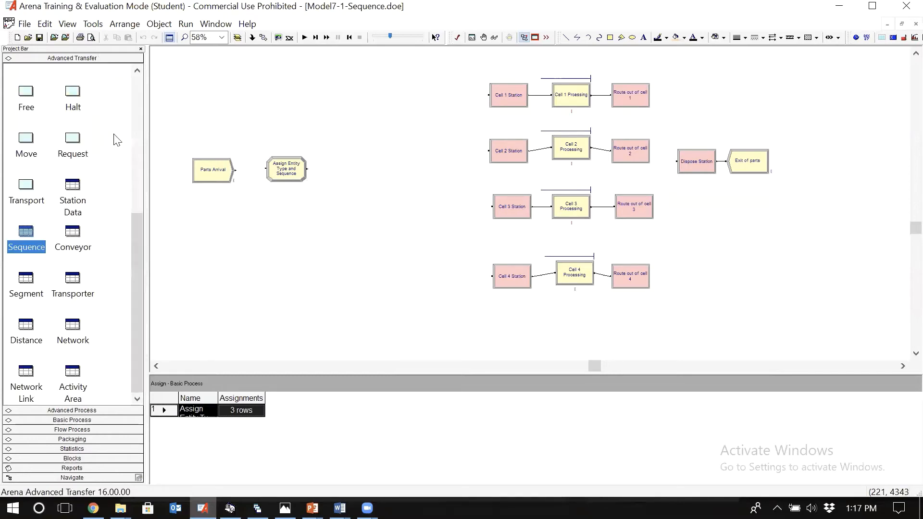
click(138, 81)
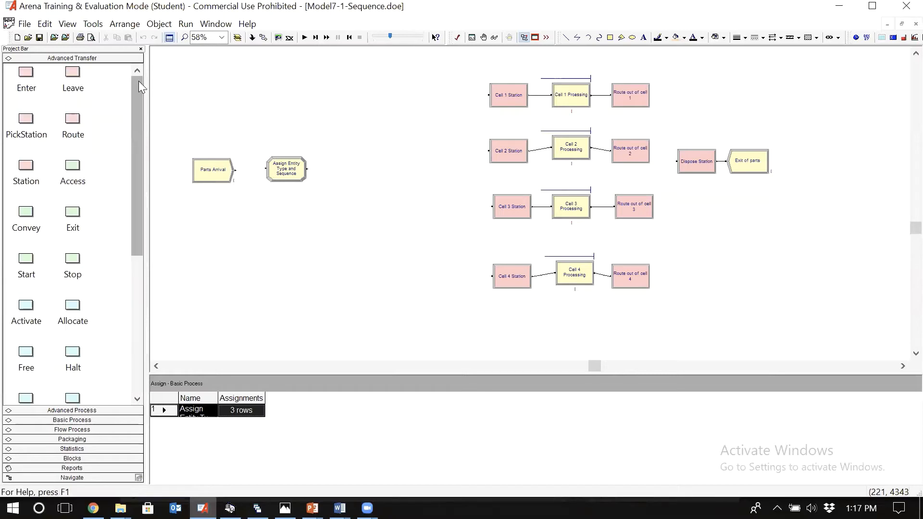
click(73, 120)
drag(73, 124, 343, 174)
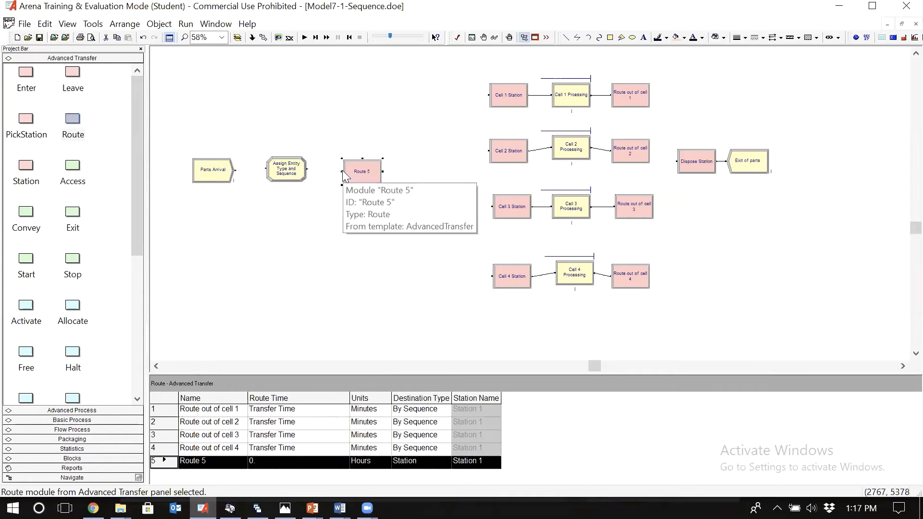
Step: Name the new Route module Start Route and set its route time to the current value of the Transfer Time variable
double_click(369, 181)
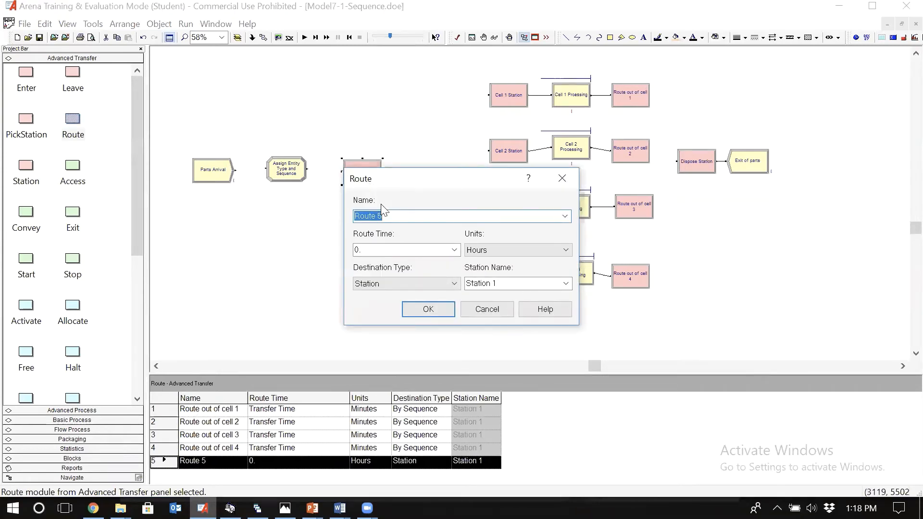
text(STart Rou)
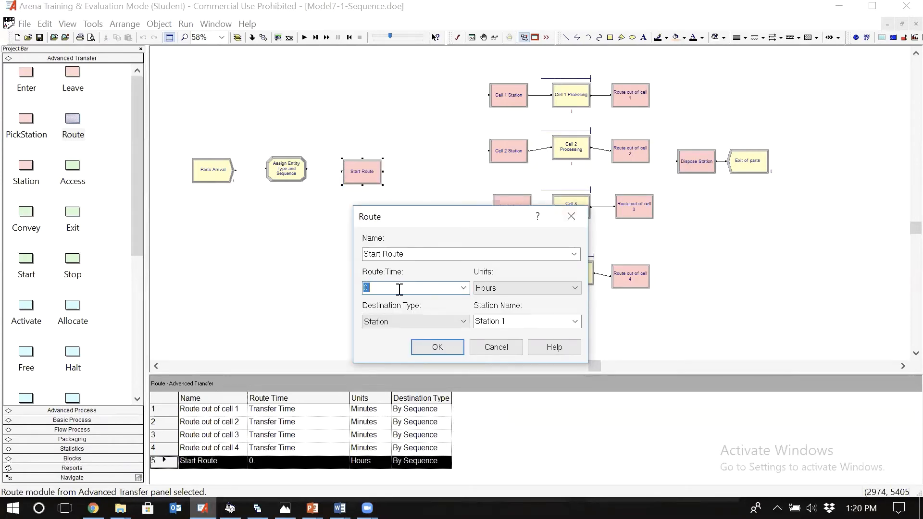
right_click(438, 294)
click(476, 397)
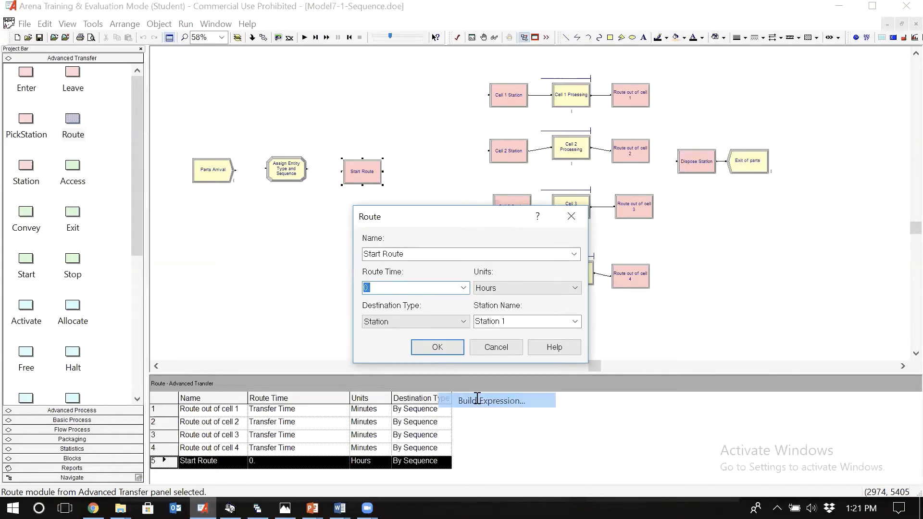
double_click(350, 272)
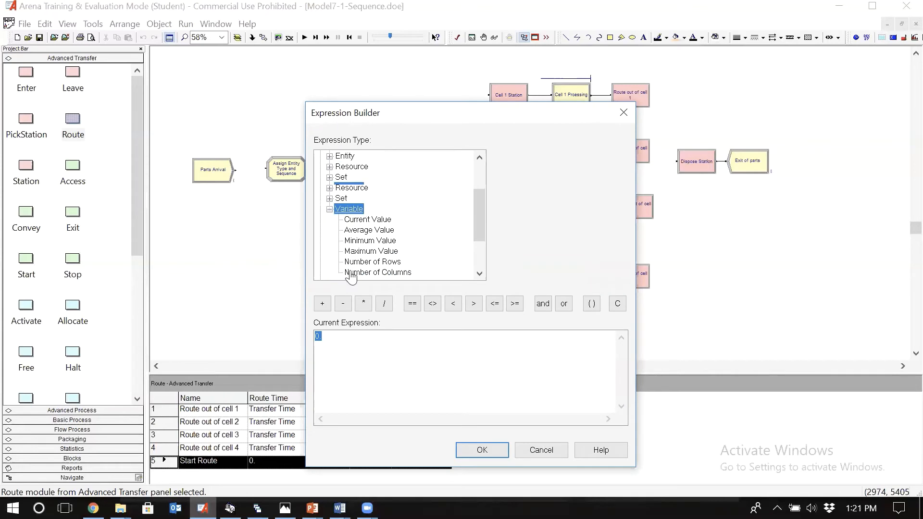
click(368, 220)
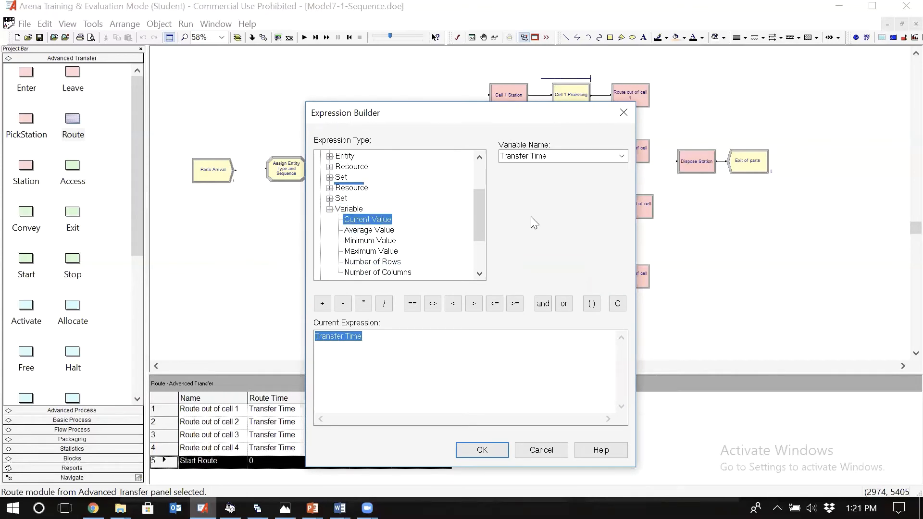
click(483, 450)
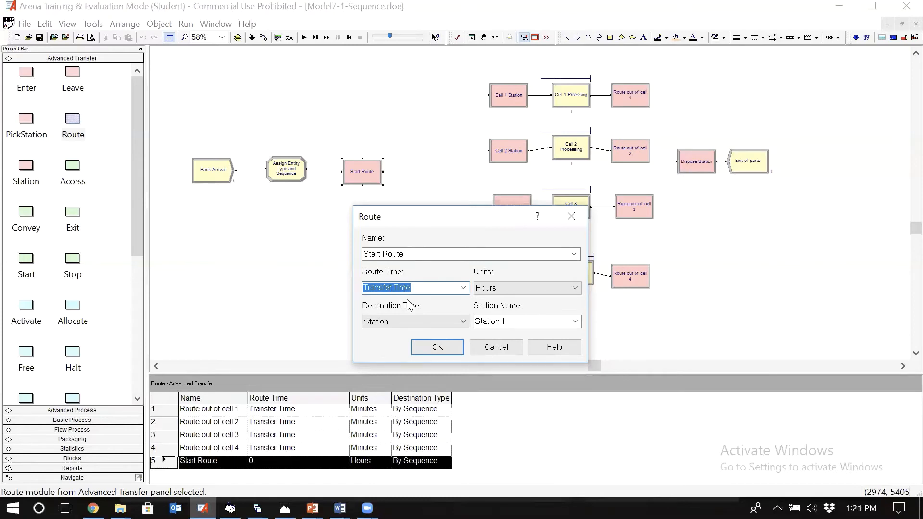
Step: Set Start Route's units to Minutes and destination type to By Sequence, and accept the module's settings
click(488, 290)
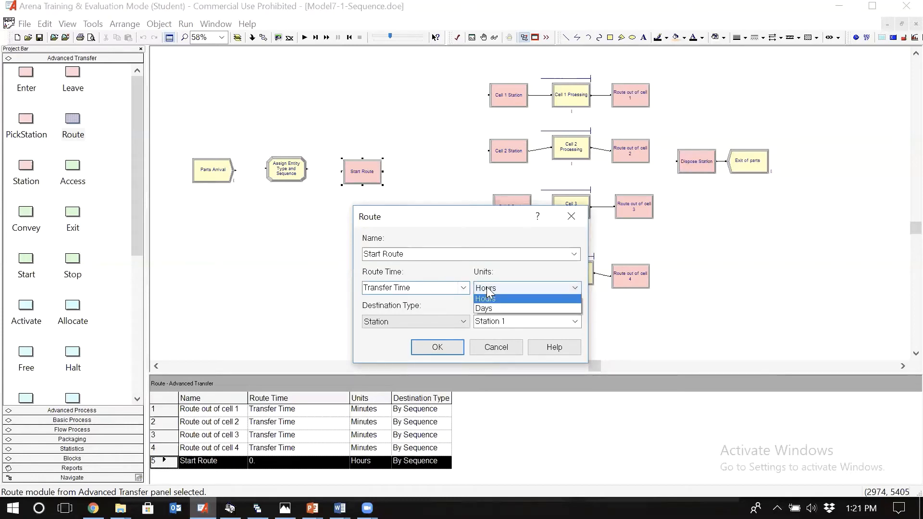
click(488, 290)
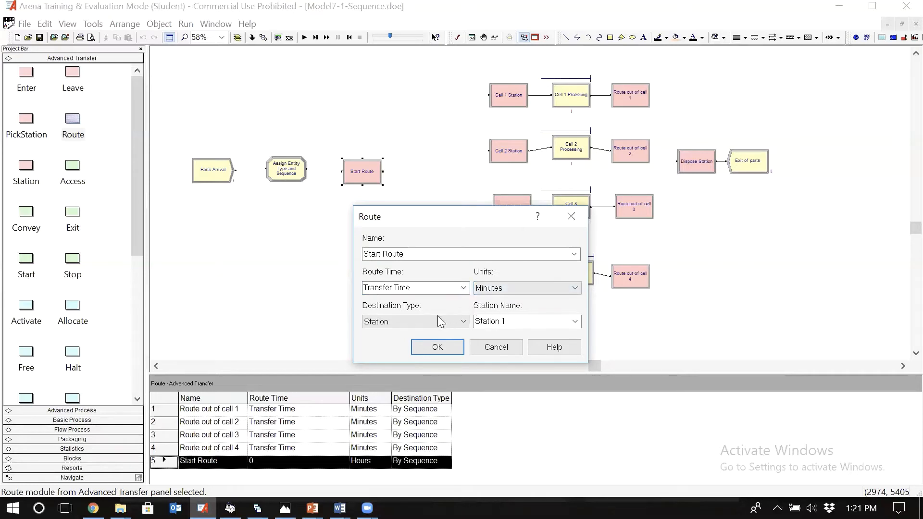
click(464, 322)
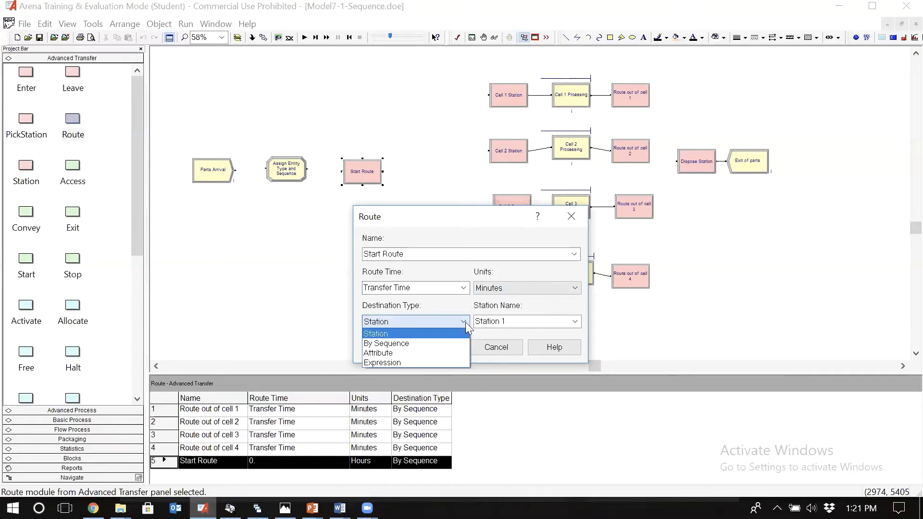
click(419, 344)
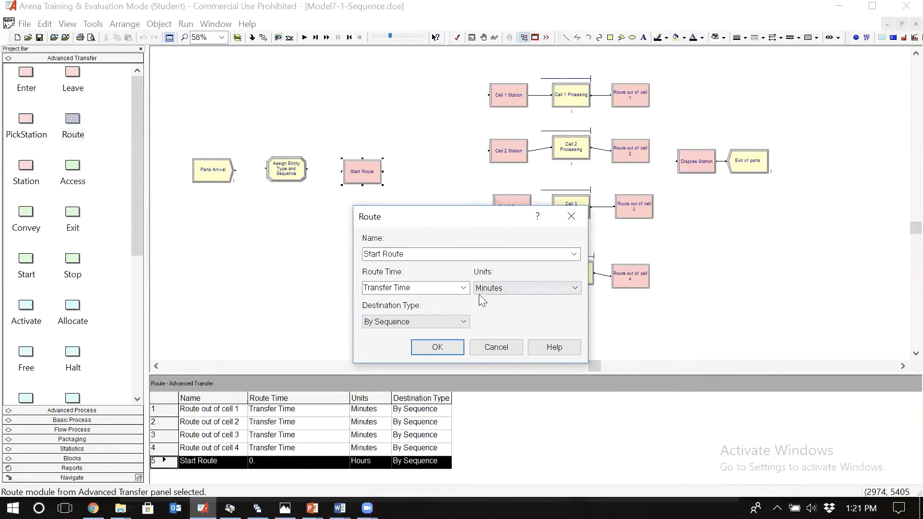
click(452, 344)
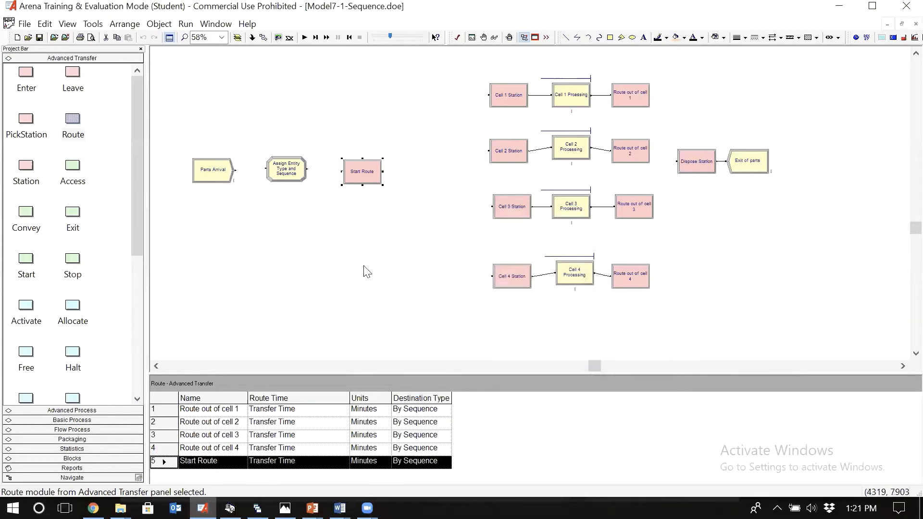
Step: Connect Parts Arrival to Assign Entity Type and Sequence, and connect that Assign module to Start Route
click(264, 37)
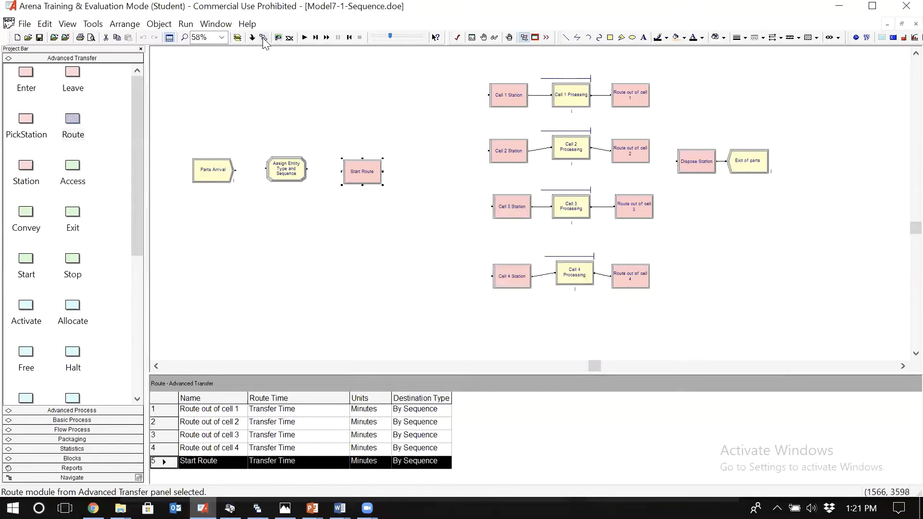
click(235, 170)
click(265, 168)
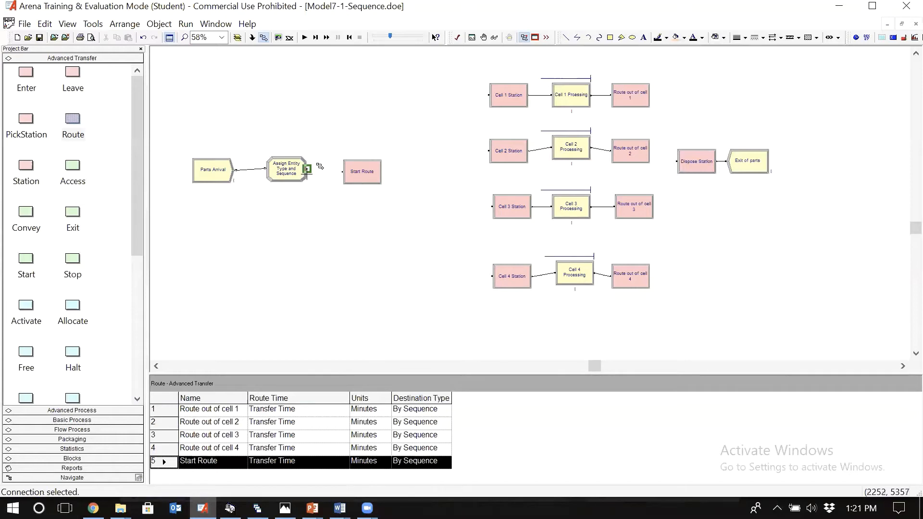
click(308, 169)
click(342, 172)
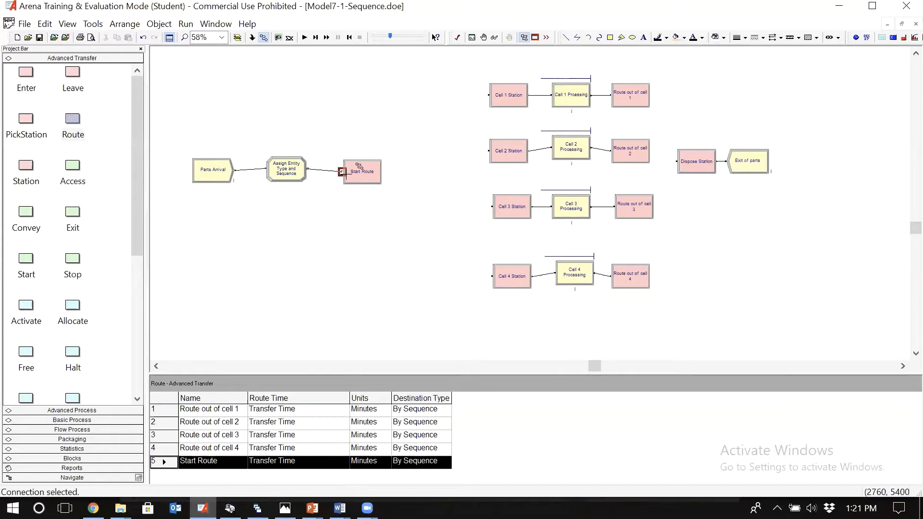
click(358, 166)
key(Escape)
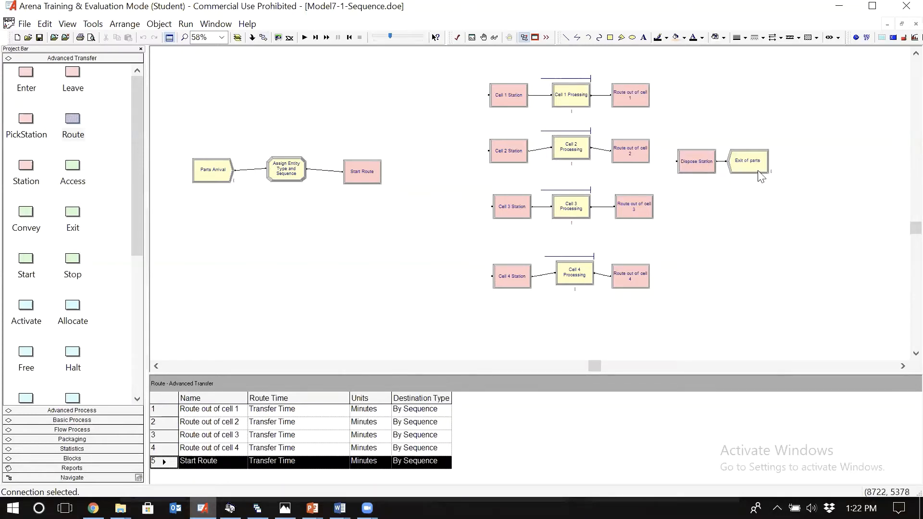
Step: Review the Cell 1 Process module's resource and delay settings, and switch to the part routings and process times table in Photos
click(741, 256)
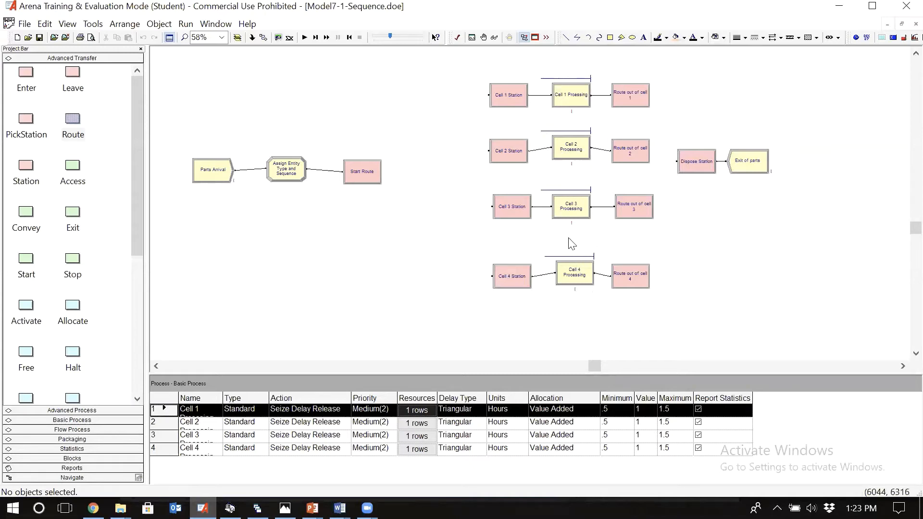
double_click(572, 103)
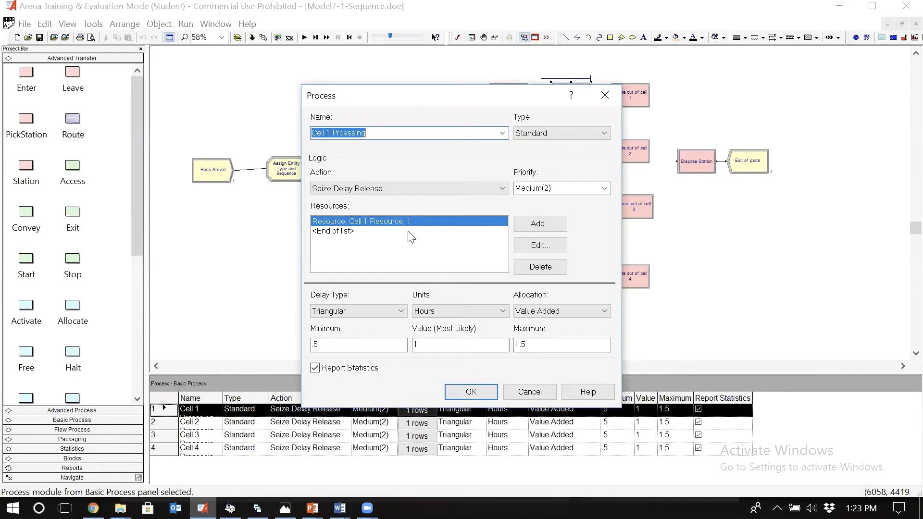
key(Return)
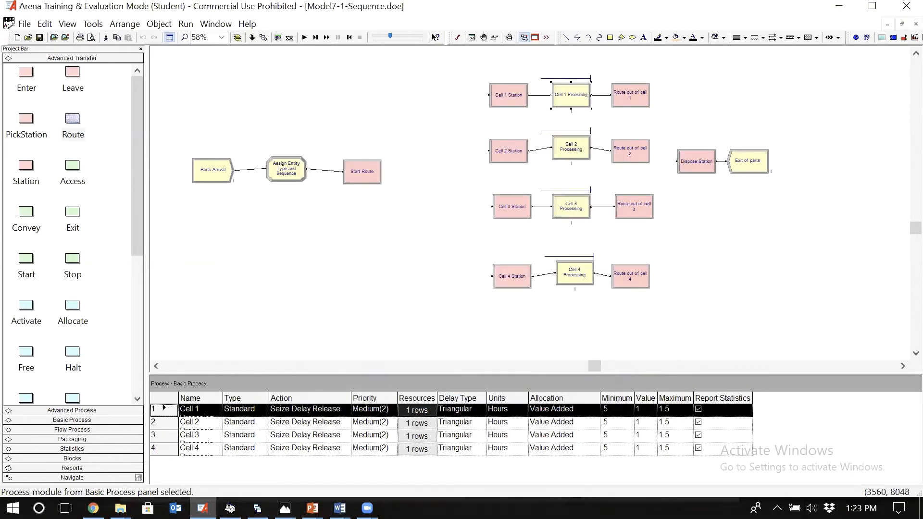
click(285, 508)
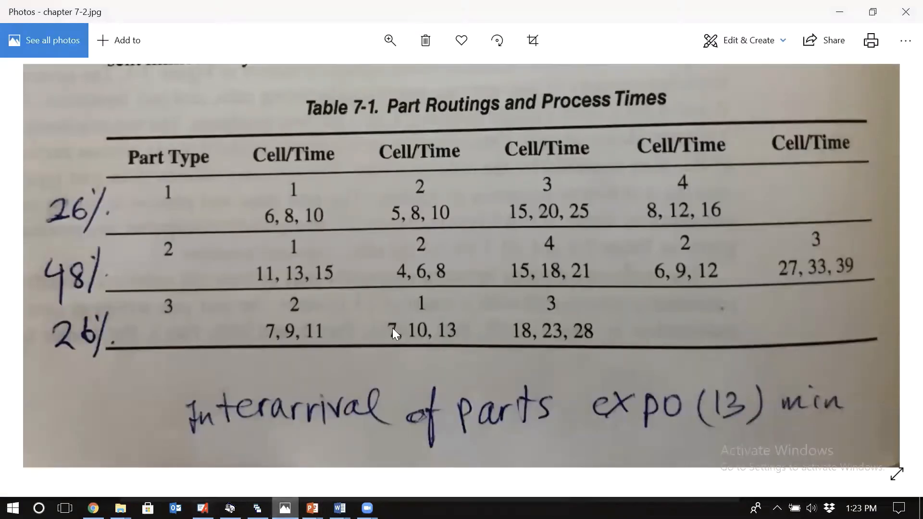
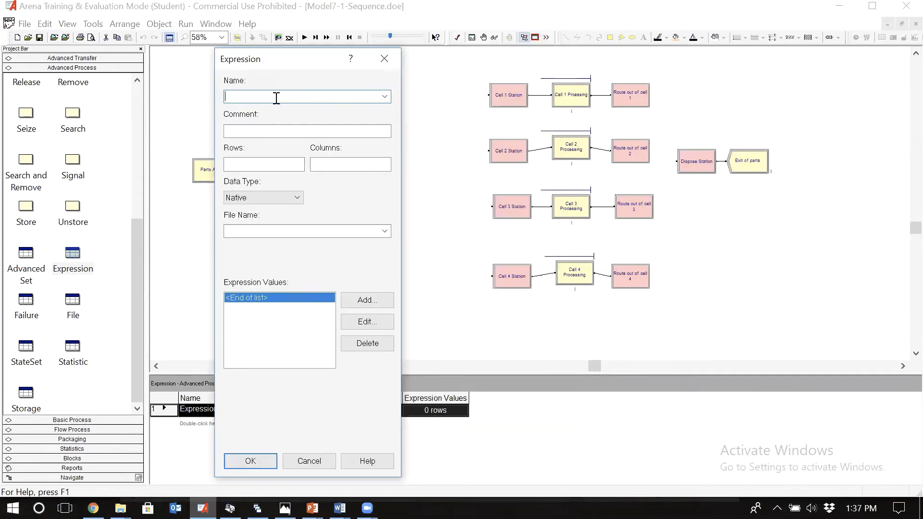
Step: Name the new expression Cell 1 Processing Time and give it 3 rows
text(Cell 1 Processing Time)
click(241, 165)
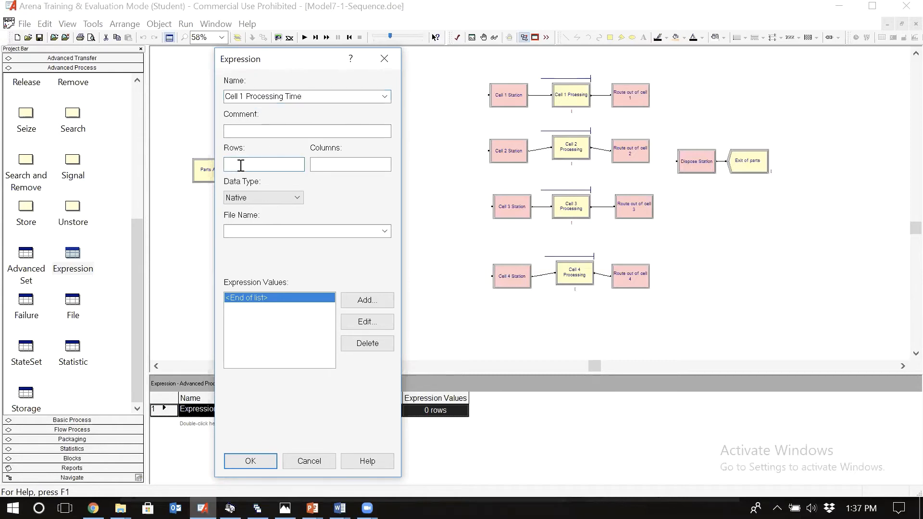
text(3)
Step: Consult the process times table in Photos and add TRAI(6,8,10) as the first expression value for part type 1 in Arena
click(357, 302)
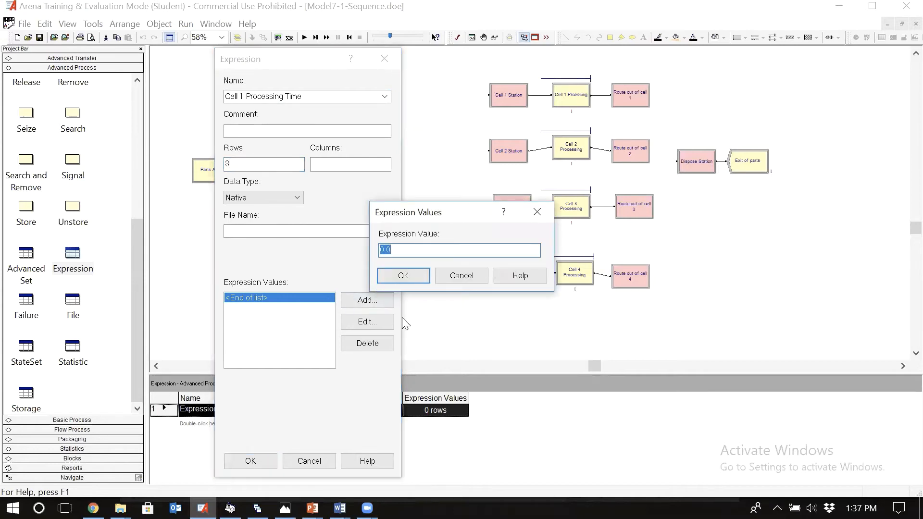
mouse_move(285, 508)
click(294, 396)
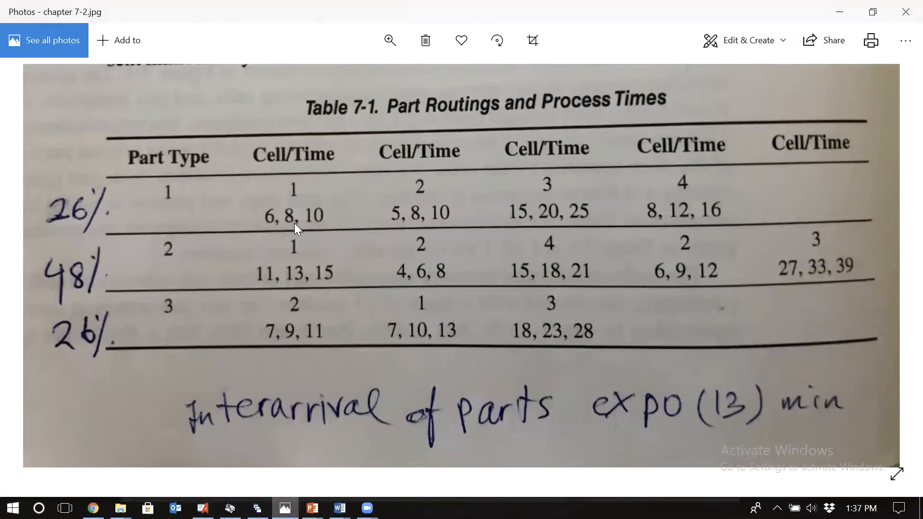
click(203, 508)
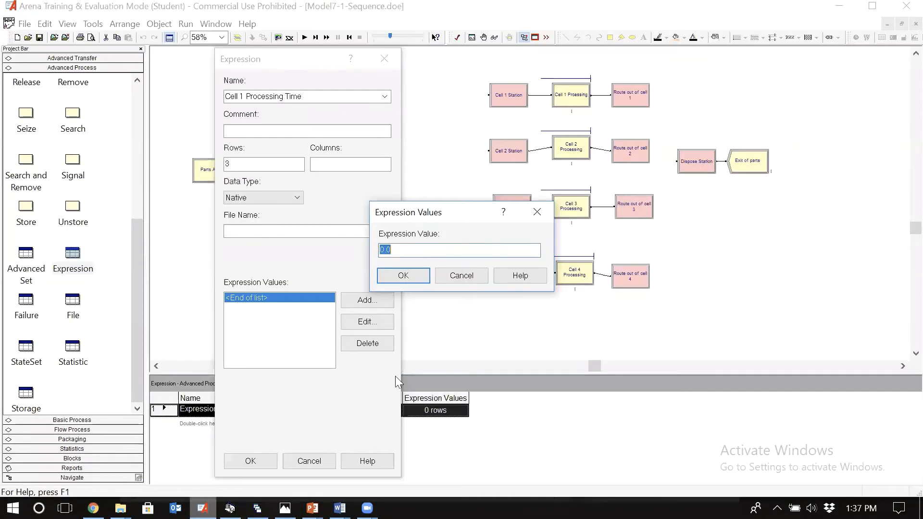
text(TRAI)
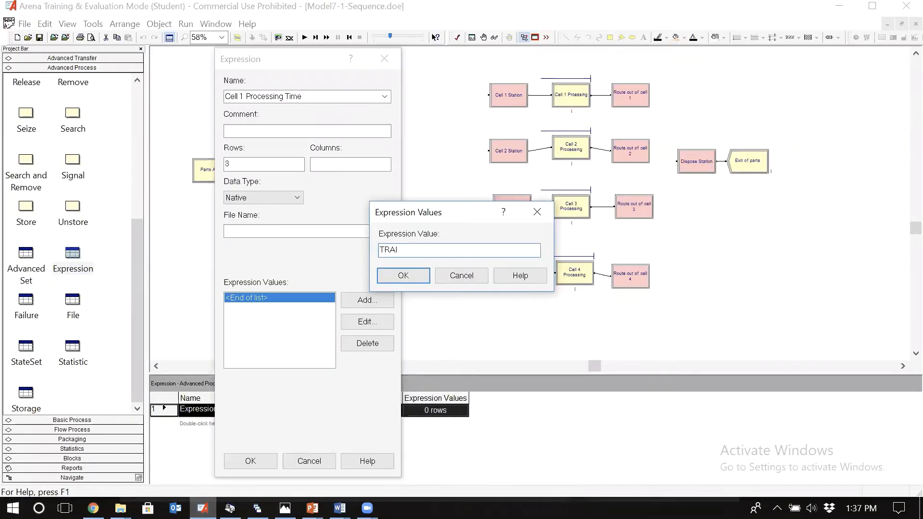
text((6,8,10))
key(shift+Left)
key(shift+Left)
key(shift+Left)
key(shift+Left)
key(shift+Left)
key(shift+Left)
key(shift+Left)
key(shift+Left)
key(shift+Left)
key(shift+Left)
key(shift+Left)
key(shift+Left)
key(ctrl+c)
key(Return)
Step: Check part type 2's Cell 1 time in the Photos table and add TRAI(11,13,15) as the second expression value in Arena
click(361, 305)
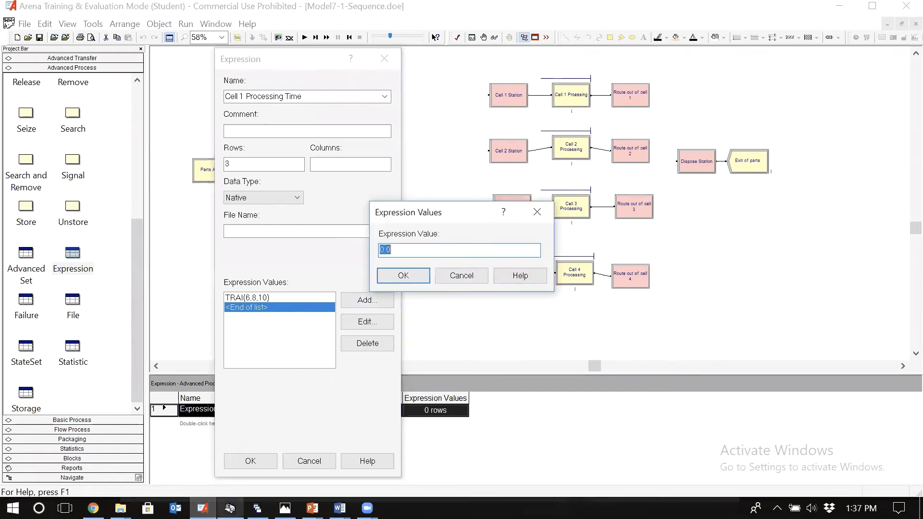
mouse_move(285, 508)
click(285, 454)
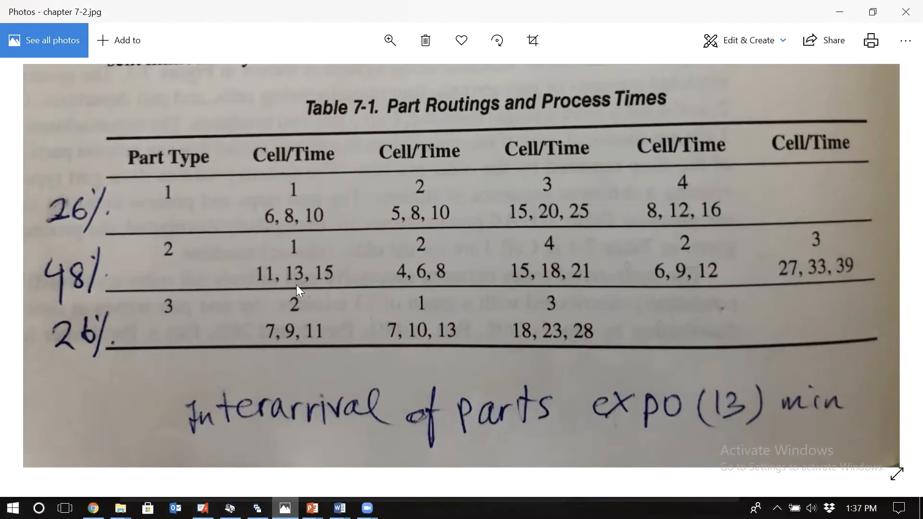
click(202, 508)
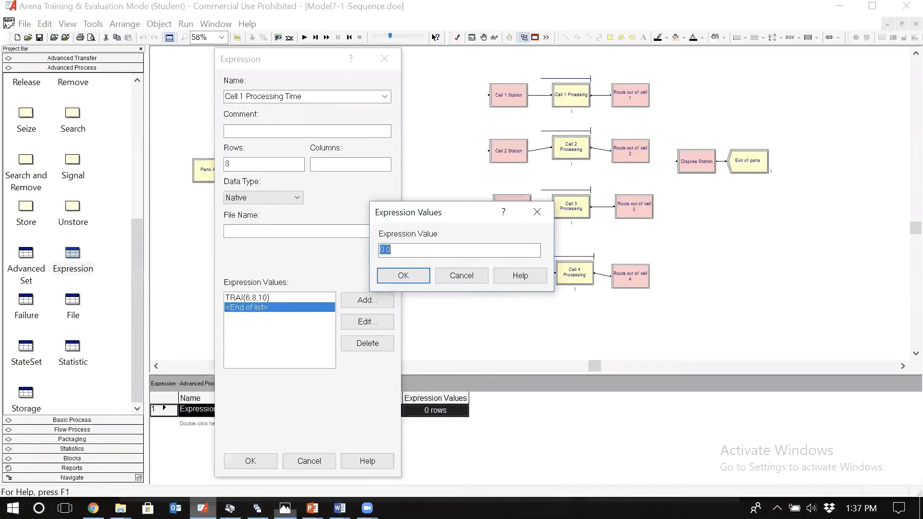
key(ctrl+v)
text(\\\)
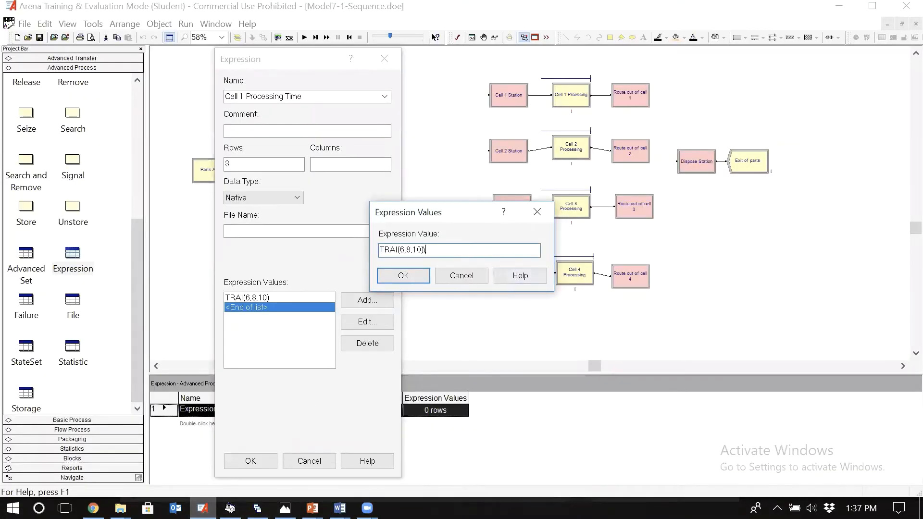
key(BackSpace)
key(BackSpace)
key(BackSpace)
key(BackSpace)
key(BackSpace)
key(BackSpace)
key(BackSpace)
key(BackSpace)
key(BackSpace)
text(11,13,15))
click(407, 275)
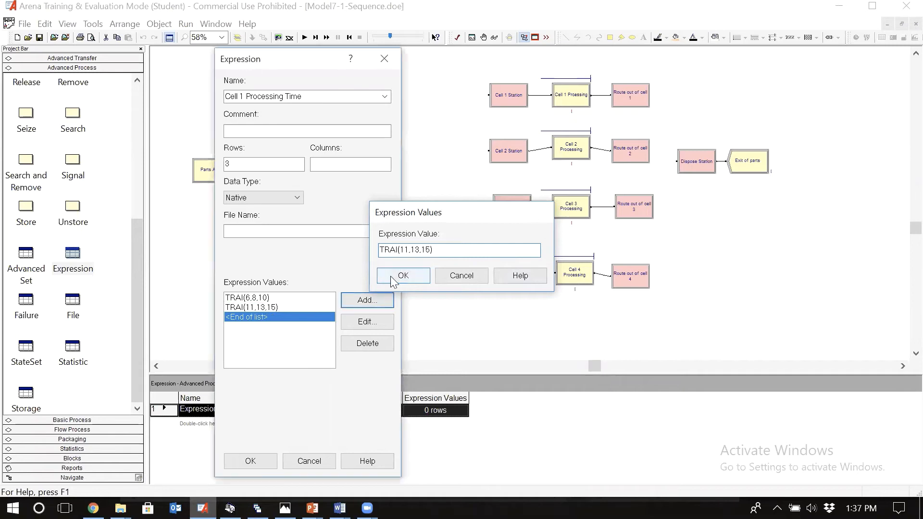
Step: Check part type 3's Cell 1 time in the Photos table and add TRAI(7,10,13) as the third expression value in Arena
click(364, 301)
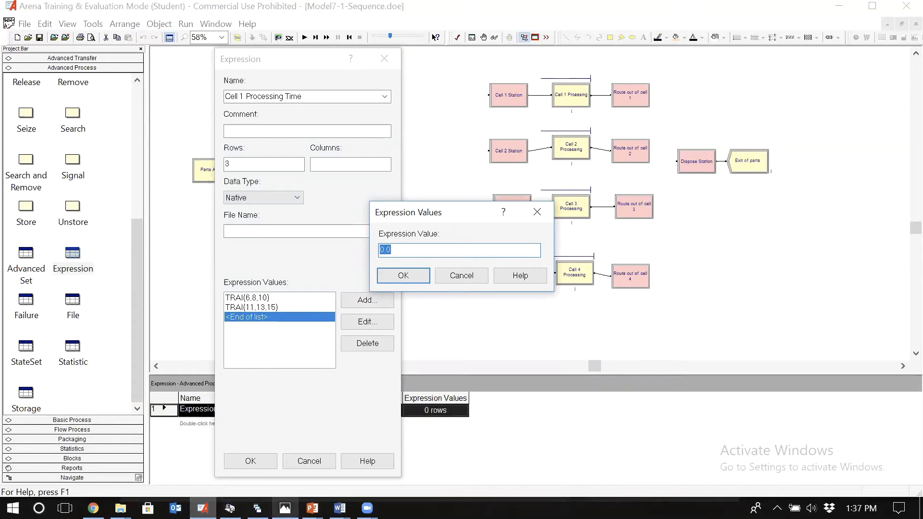
click(285, 508)
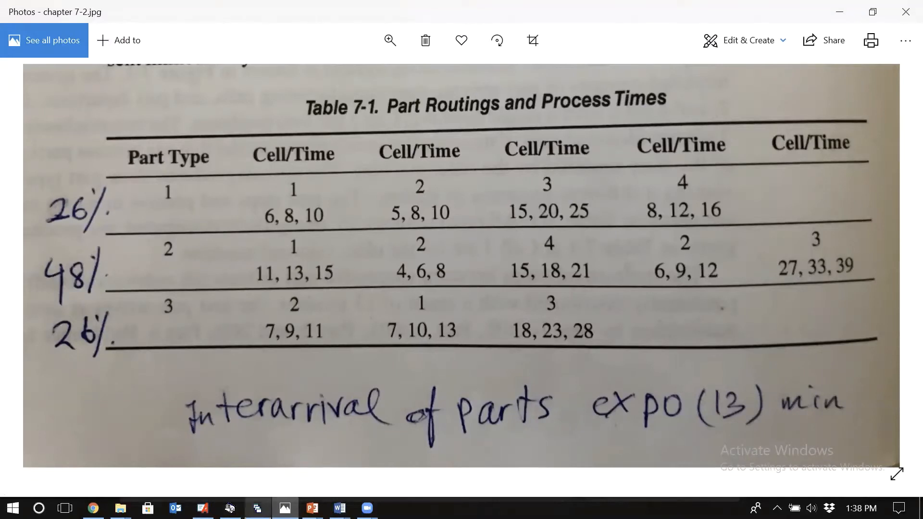
click(202, 509)
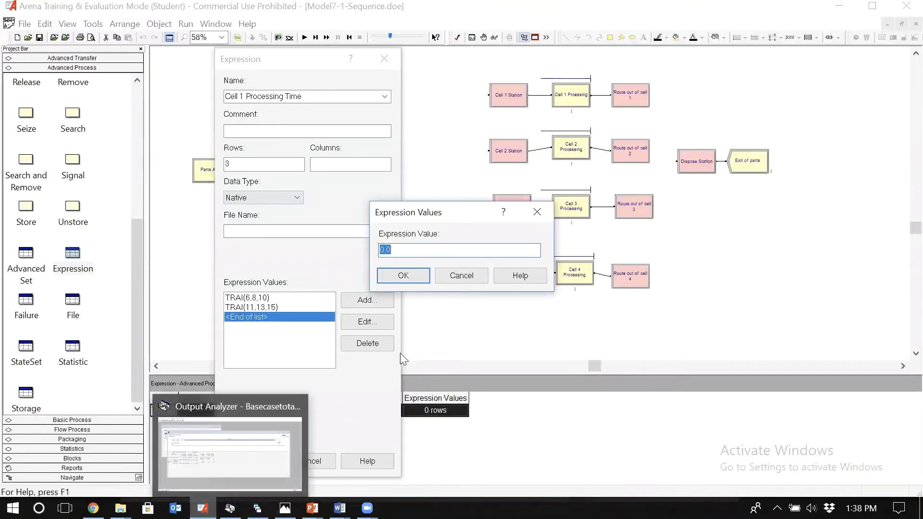
key(End)
text(6,8,10)
key(BackSpace)
key(BackSpace)
key(BackSpace)
key(BackSpace)
key(BackSpace)
key(BackSpace)
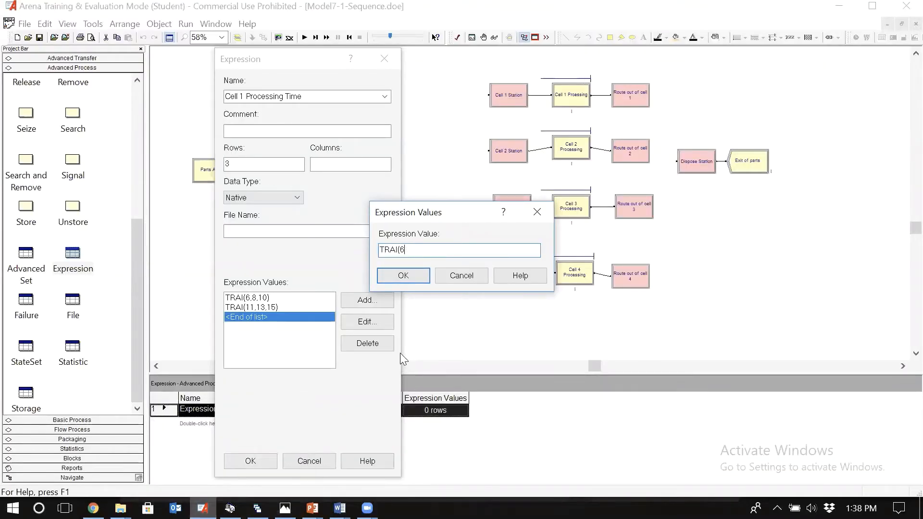
text(7,10,13))
click(408, 275)
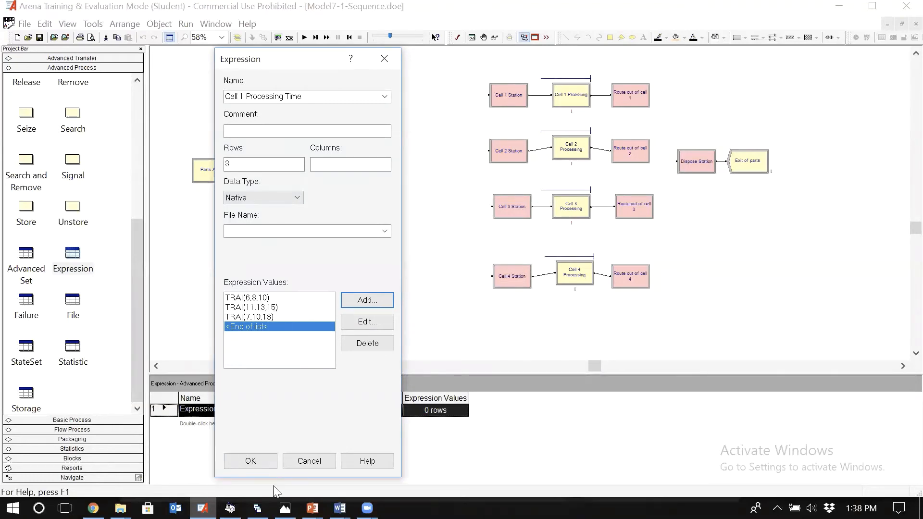
Step: Compare the three values with the table in Photos, select the expression's full name for reuse, and accept the expression in Arena
click(284, 508)
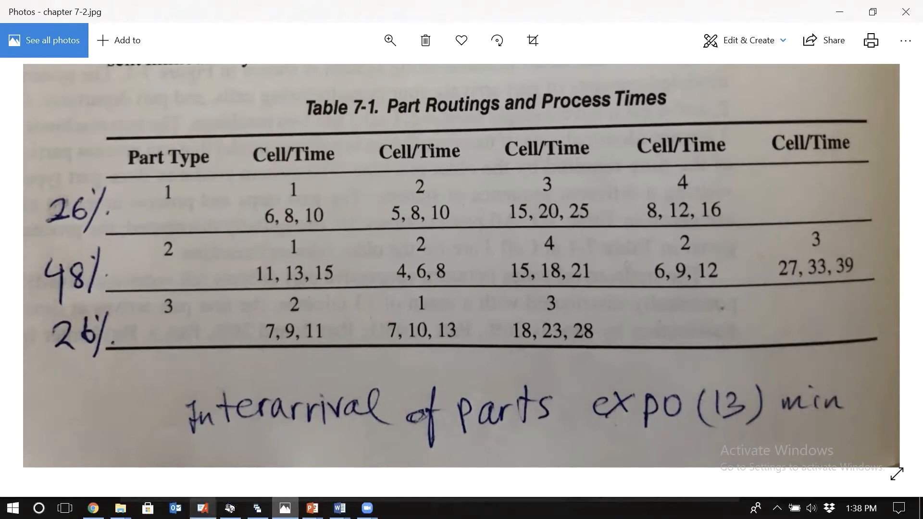
click(203, 508)
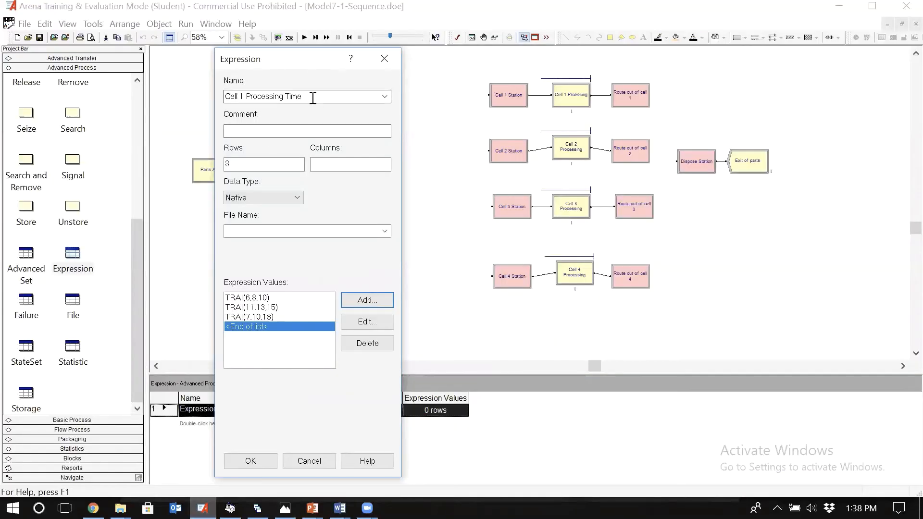
click(313, 98)
click(241, 96)
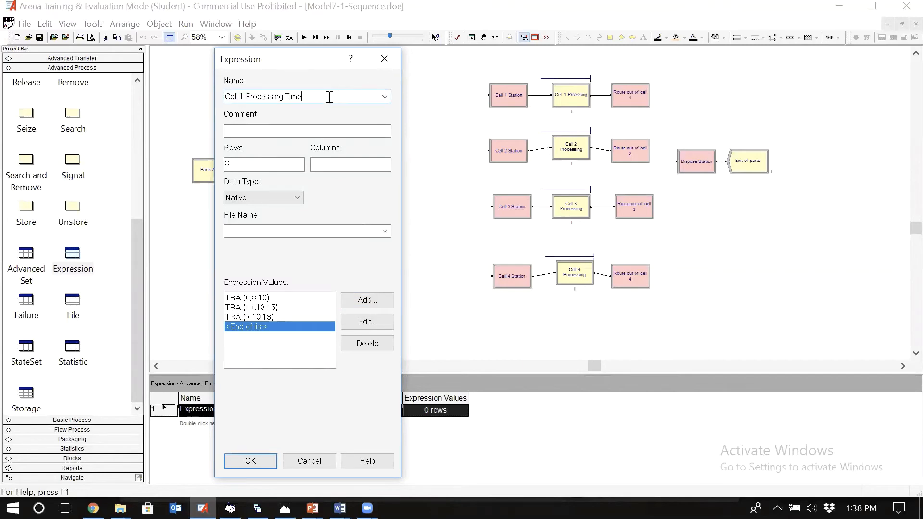
drag(329, 97, 198, 107)
key(ctrl+c)
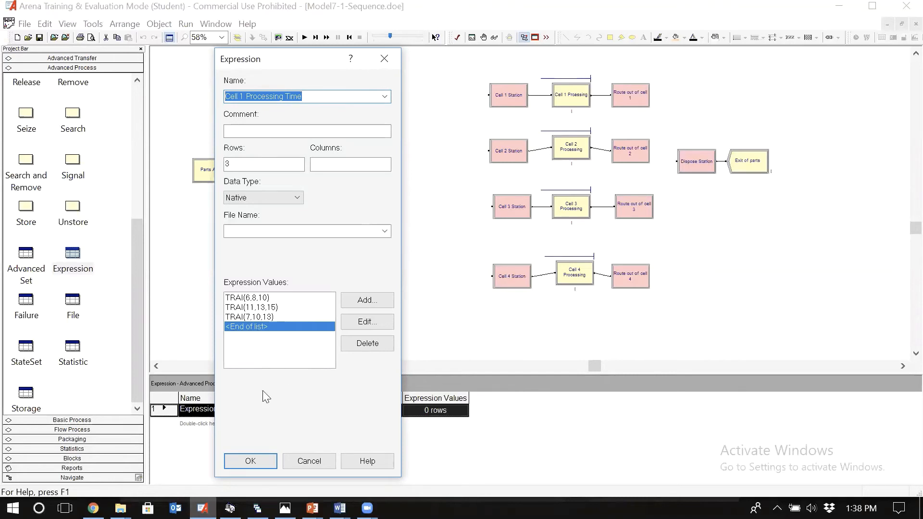
click(244, 462)
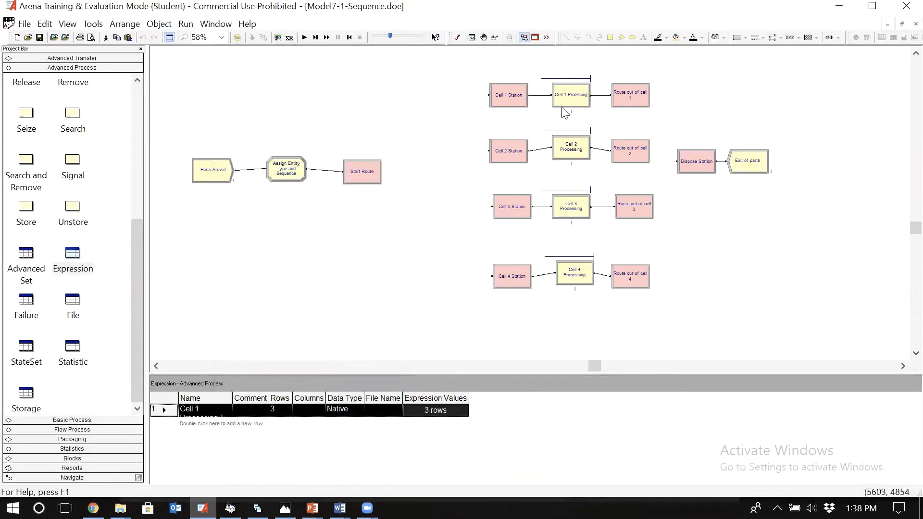
Step: Set the Cell 1 Process module's delay type to Expression and its units to Minutes
double_click(570, 96)
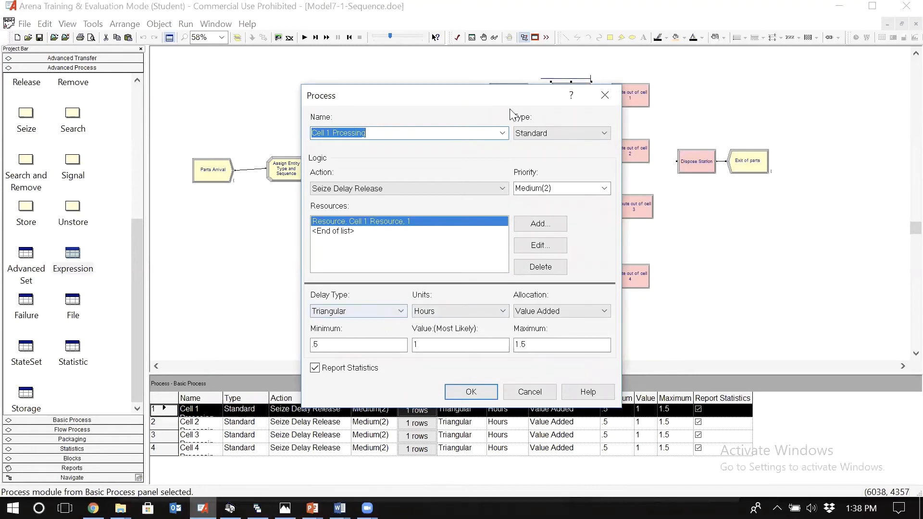
drag(469, 103, 628, 138)
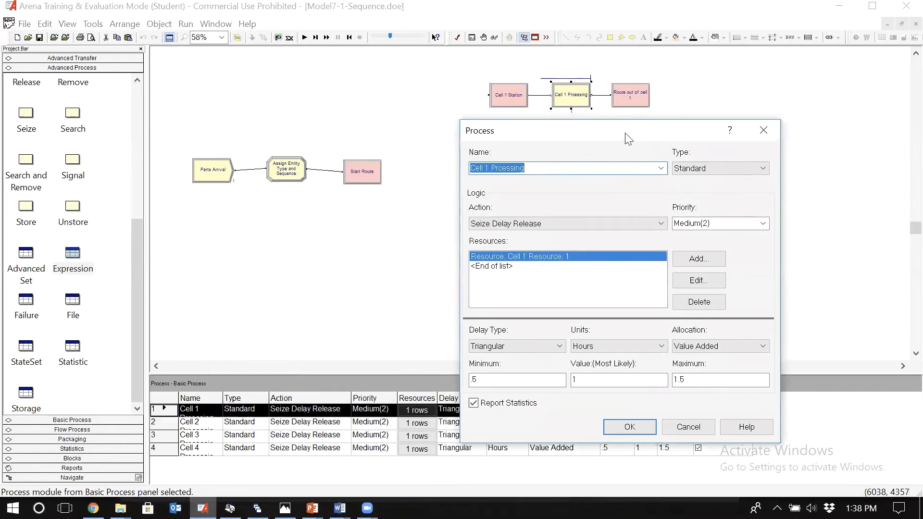
click(532, 346)
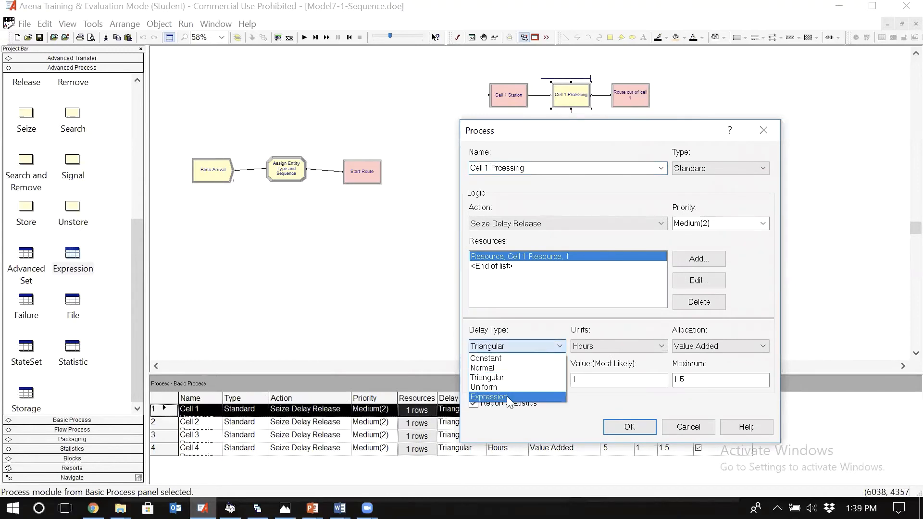
click(507, 396)
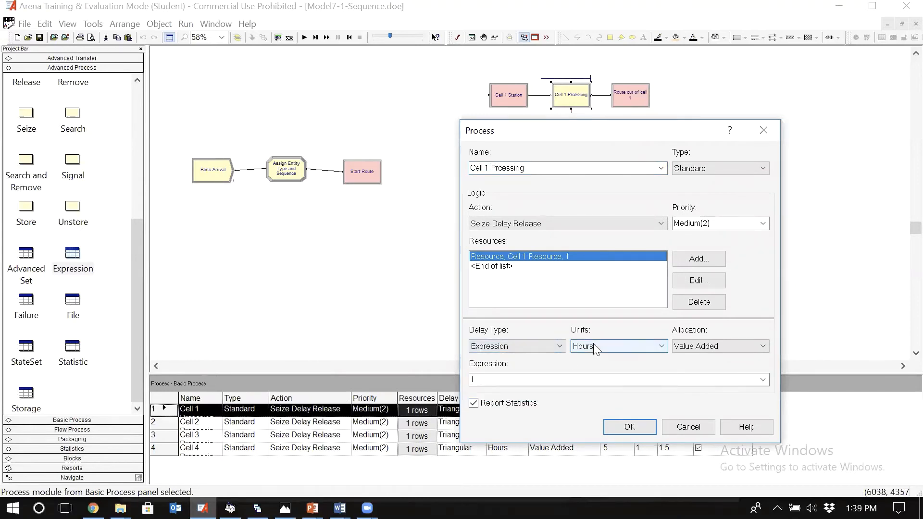
click(593, 343)
click(596, 347)
Step: Set Cell 1's delay expression to Cell 1 Processing Time (Part Type), accept the module's settings, and save the model
click(604, 381)
double_click(604, 380)
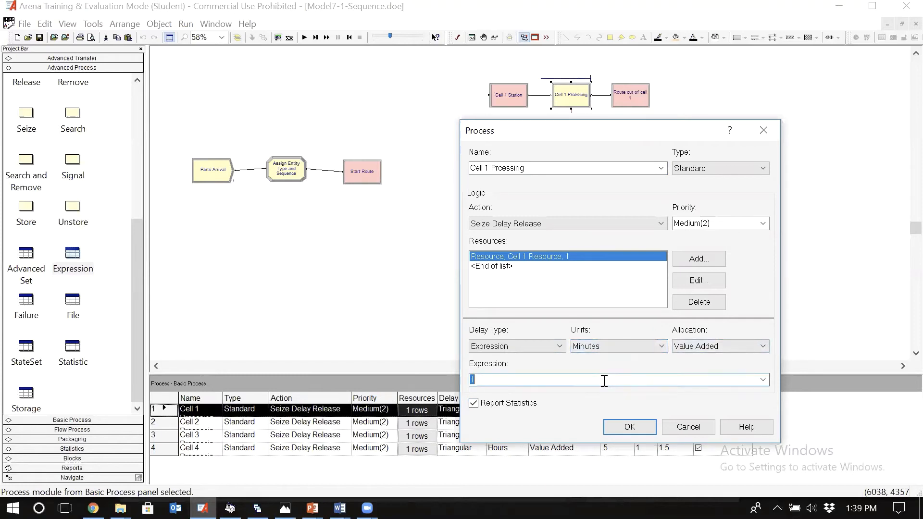
key(ctrl+v)
text(()
text(Part Type))
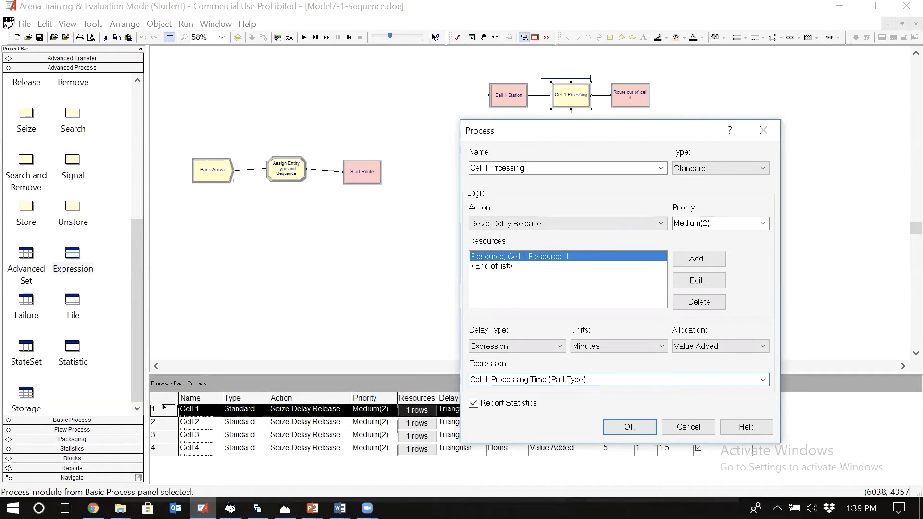
click(285, 508)
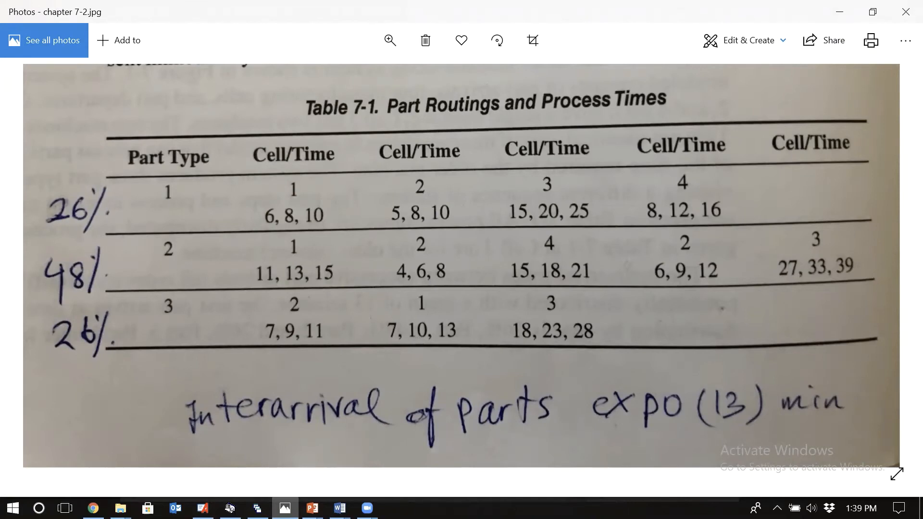
click(203, 509)
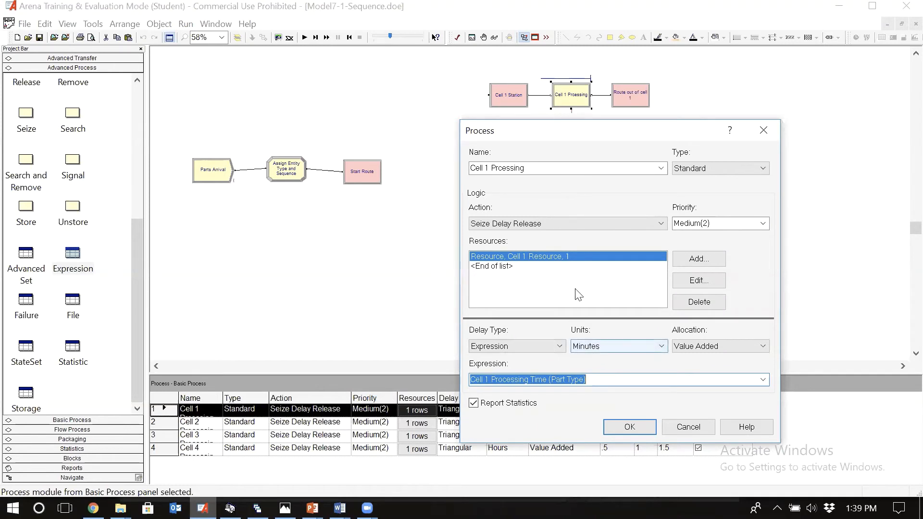
click(640, 426)
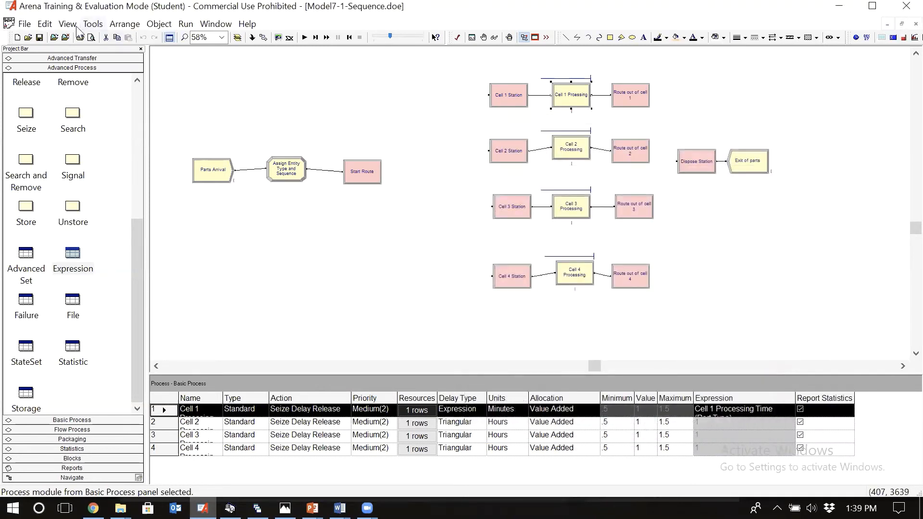
click(38, 38)
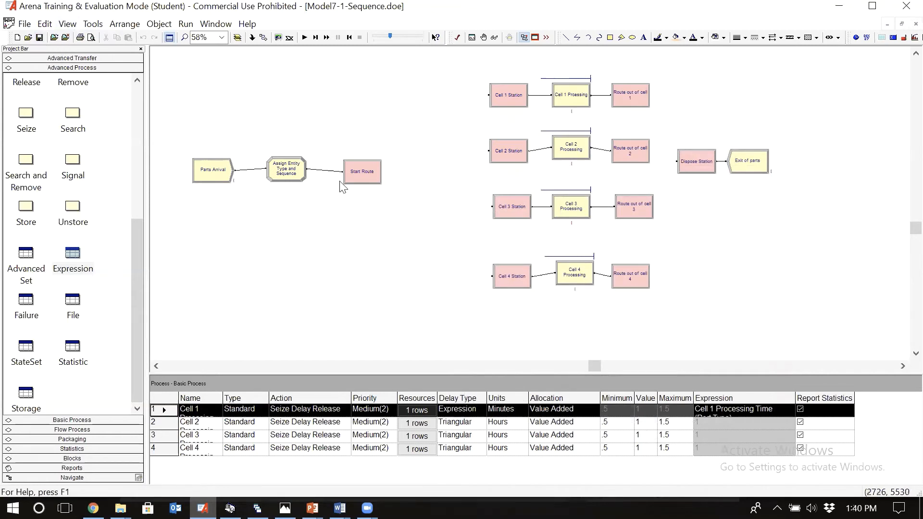
Step: Select the Cell 2 Processing module, check the Cell 2 process times in the Photos table, and return to Arena
click(571, 151)
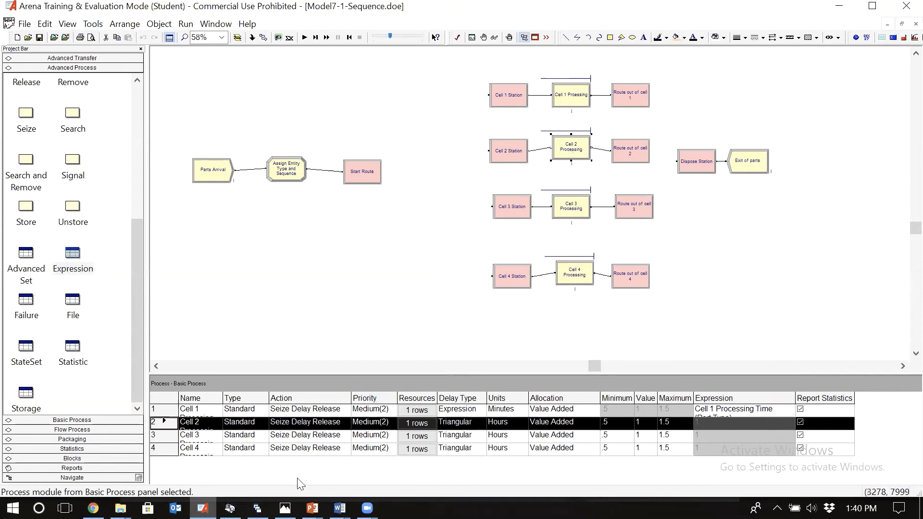
click(285, 508)
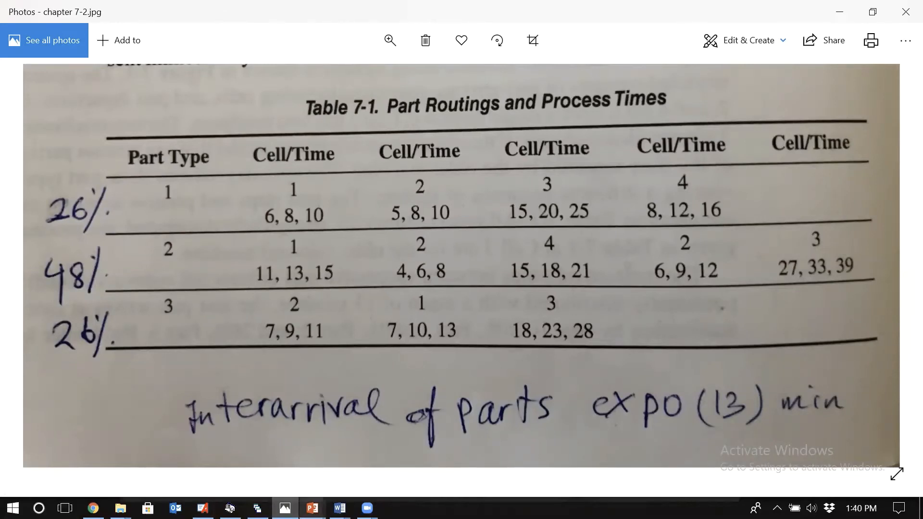
click(202, 508)
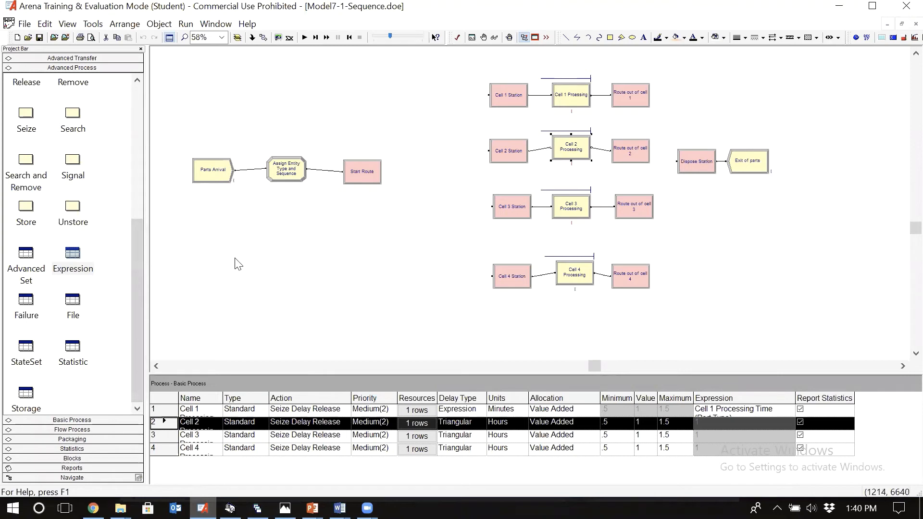
Step: Open the Part 1 Sequence entry of the Advanced Transfer Sequence data module for editing
click(85, 60)
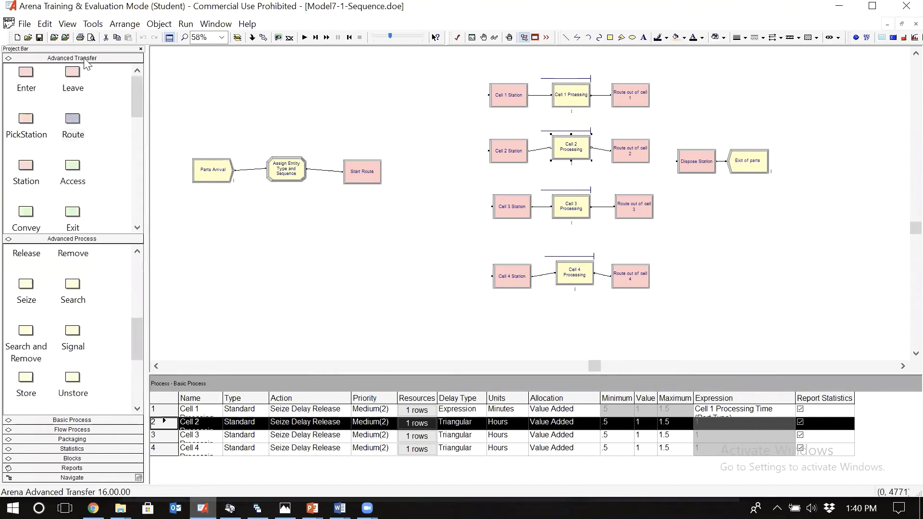
click(137, 383)
click(26, 233)
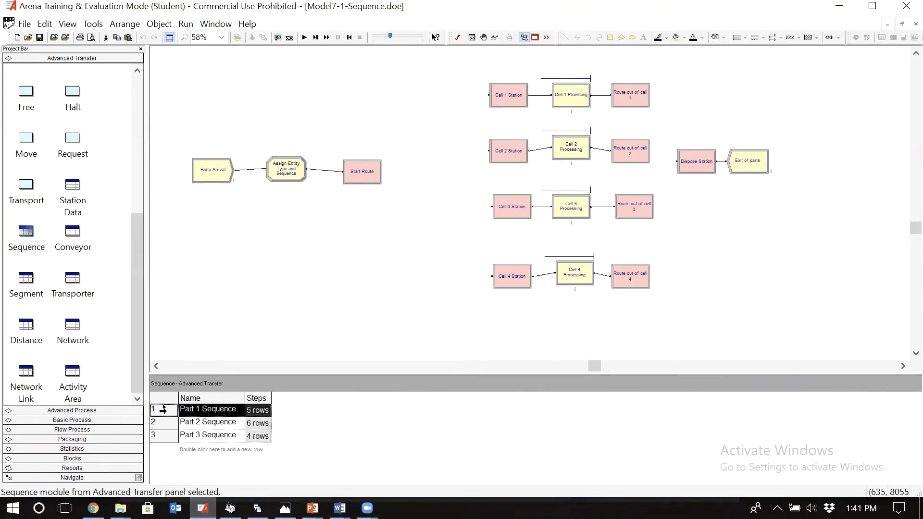
double_click(164, 409)
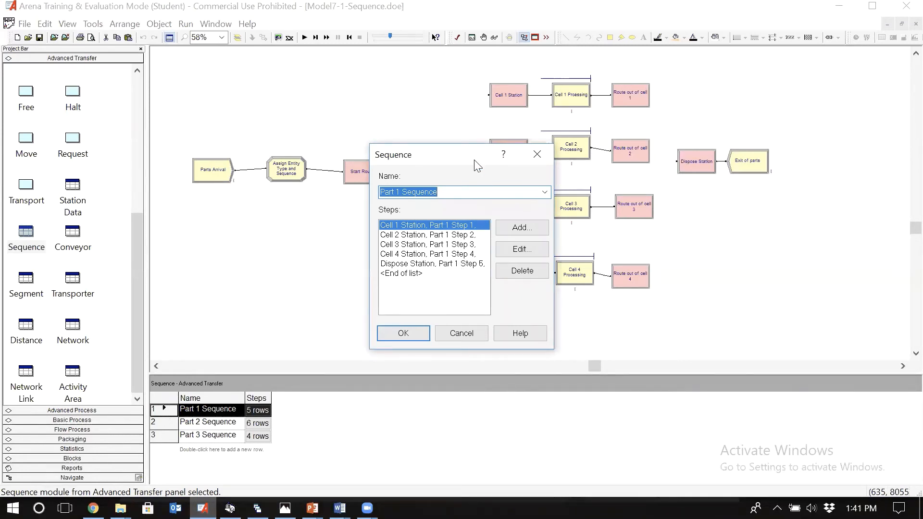
drag(478, 164, 383, 162)
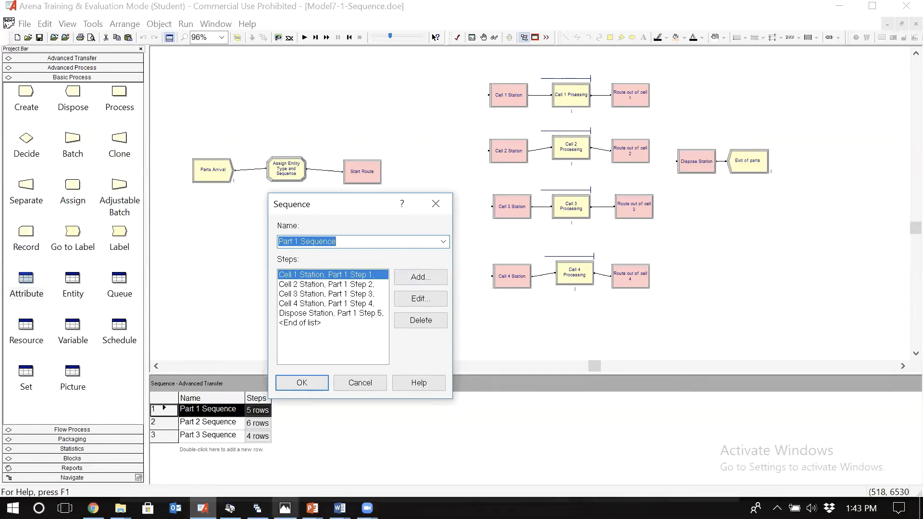
Step: Compare the part routings and cell times in the Photos table with the Part 1 Sequence steps in Arena
click(286, 509)
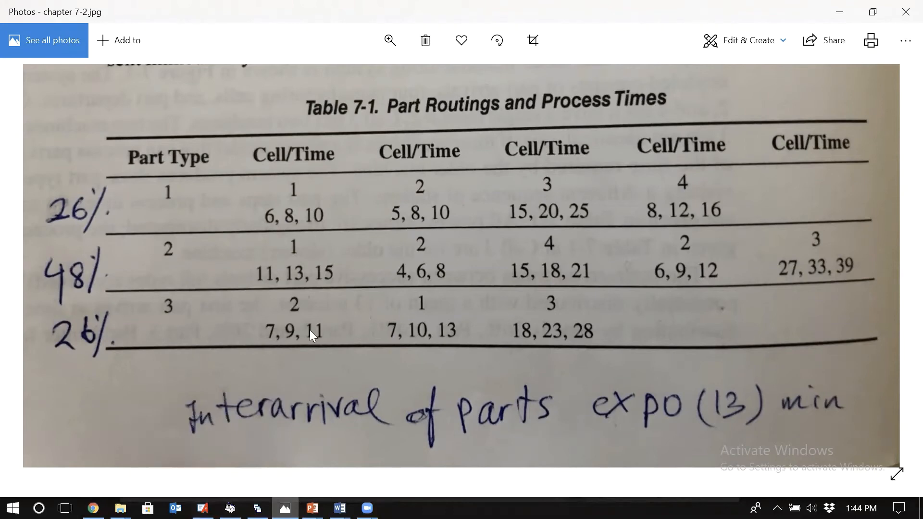
click(203, 508)
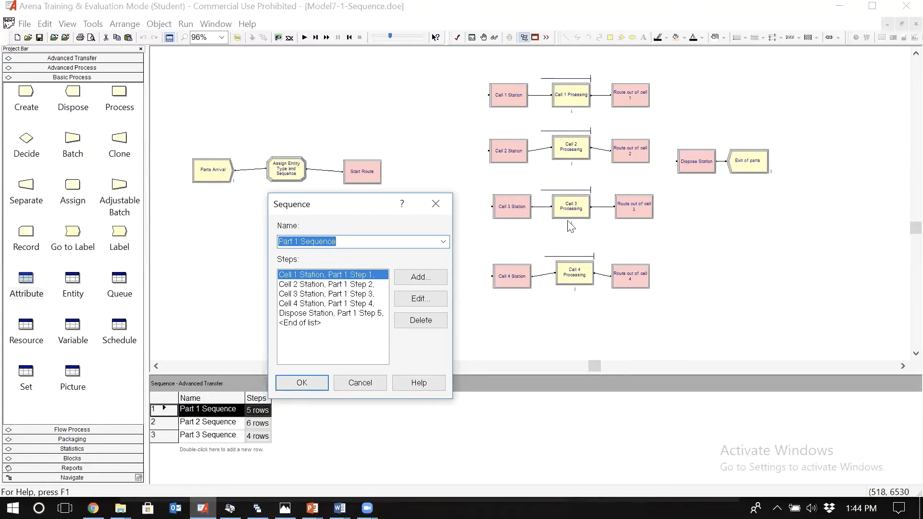
click(284, 508)
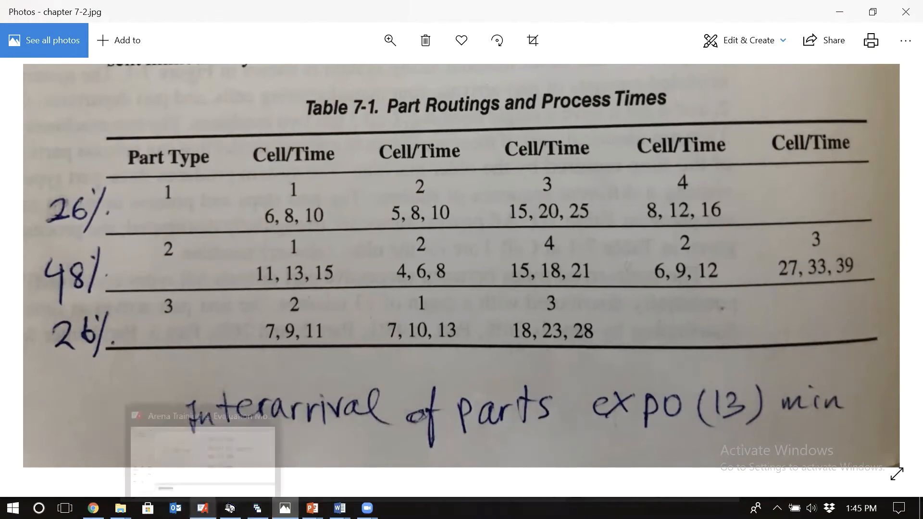
click(203, 508)
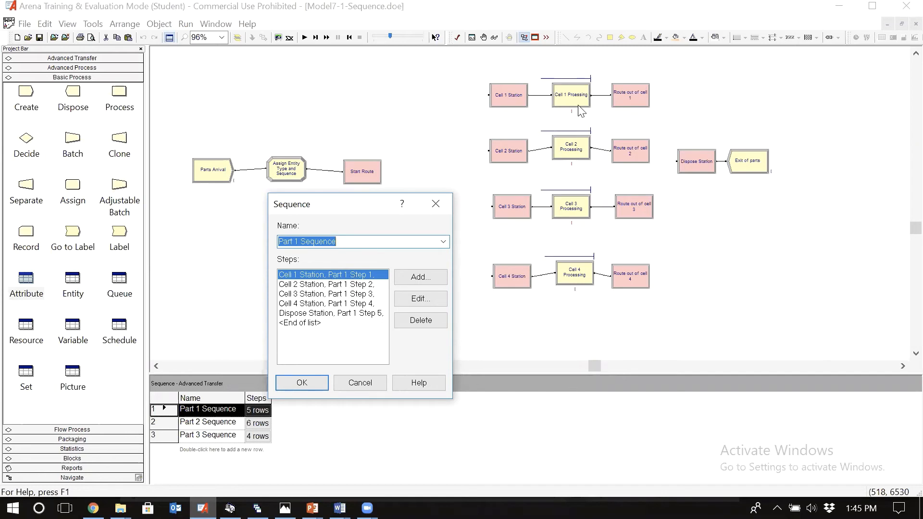
Step: Check part type 1's Cell 2 time in Photos and assign attribute Process Time the value TRIA(5,8,10) in Part 1 Step 2 in Arena
click(326, 286)
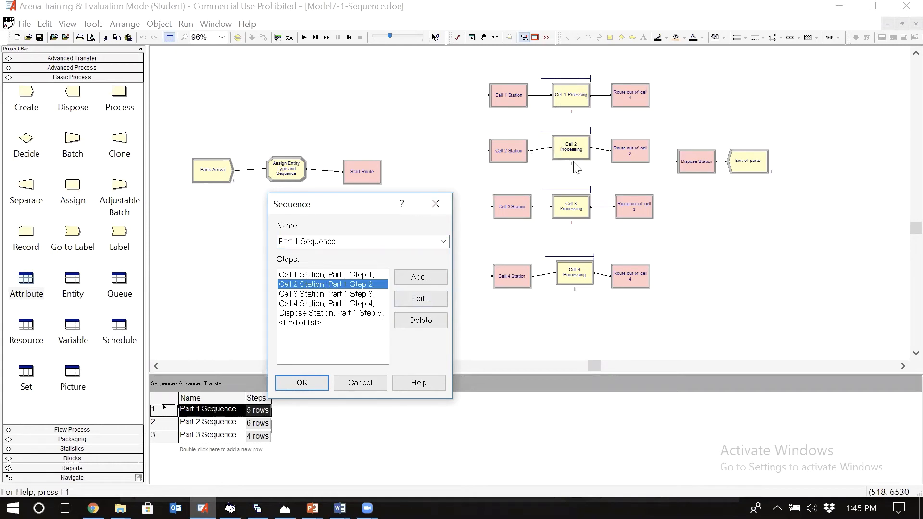
click(419, 299)
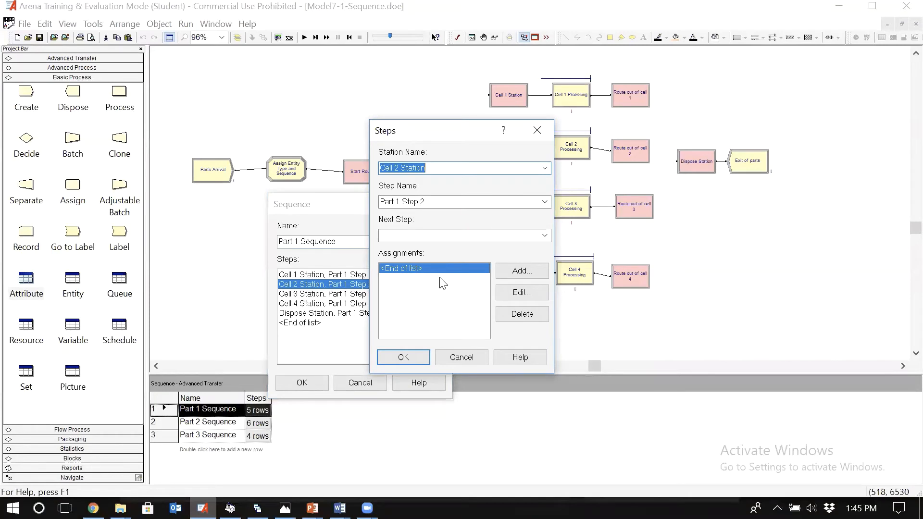
click(529, 270)
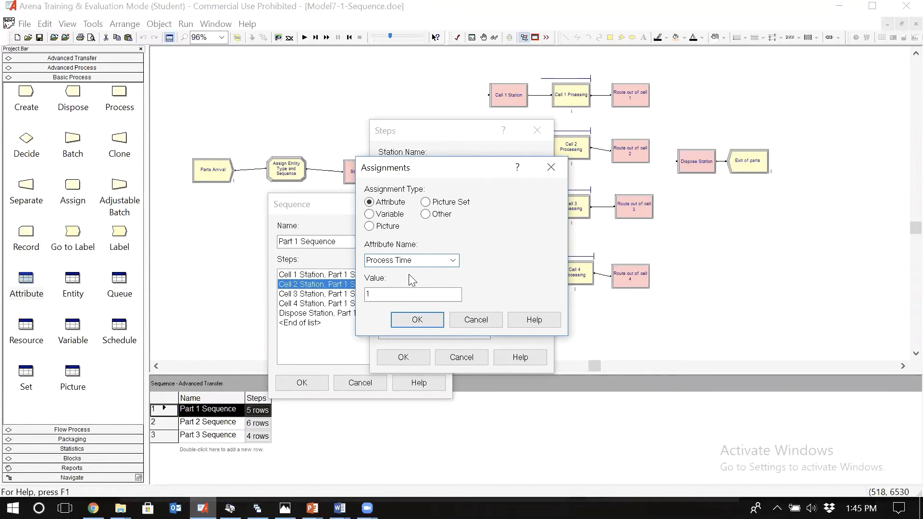
double_click(392, 294)
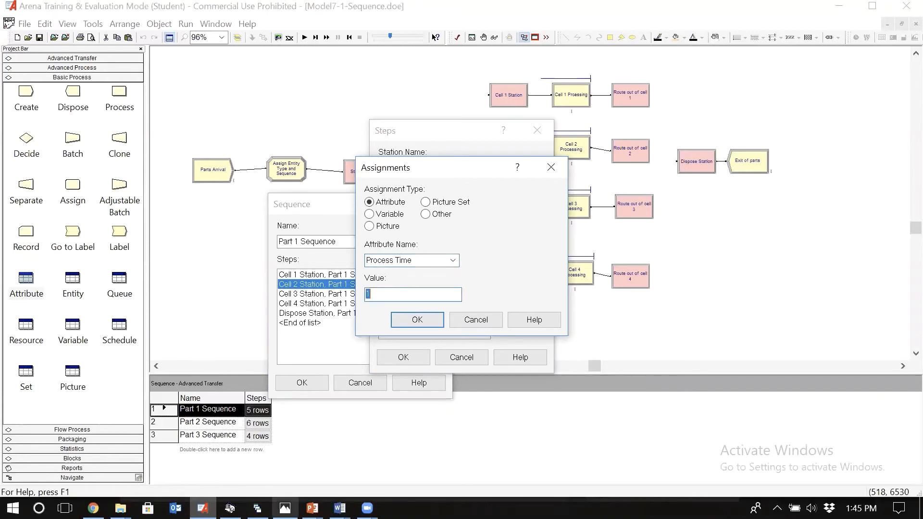
click(285, 508)
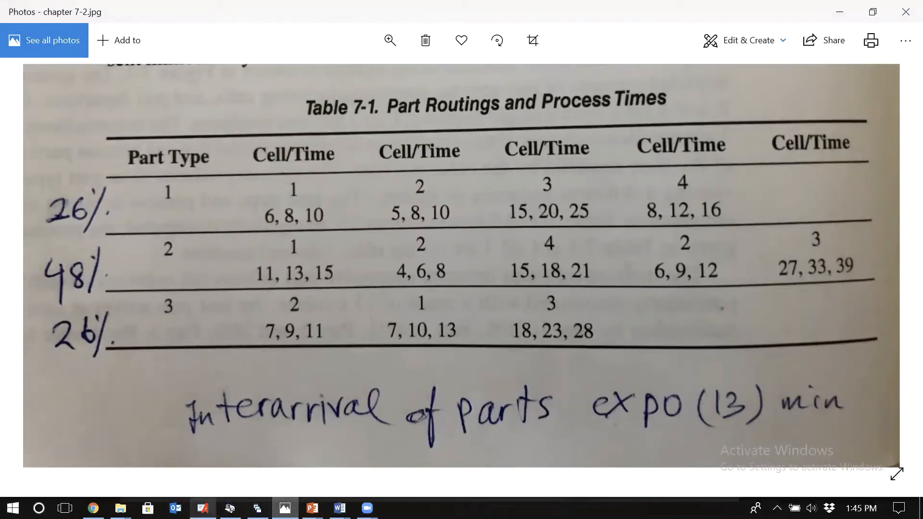
click(202, 509)
text(TRIA(5,8,10)
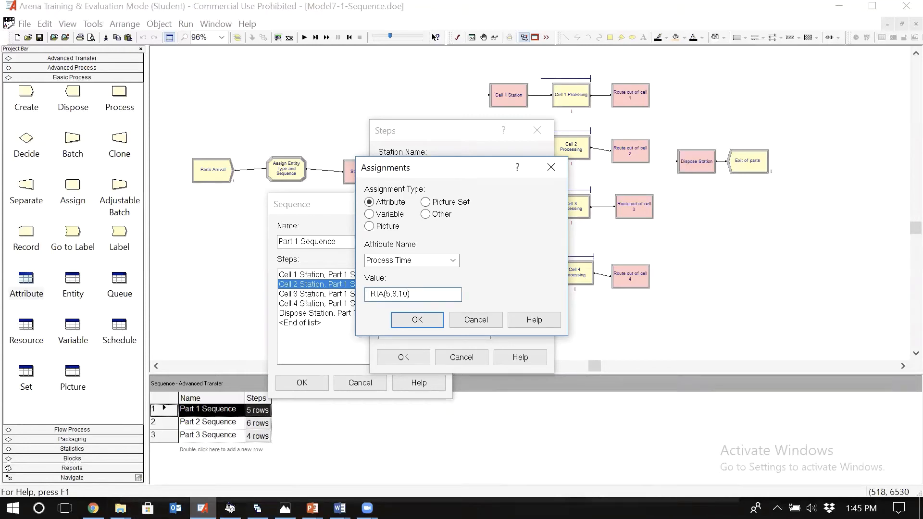
drag(409, 294, 366, 294)
click(417, 320)
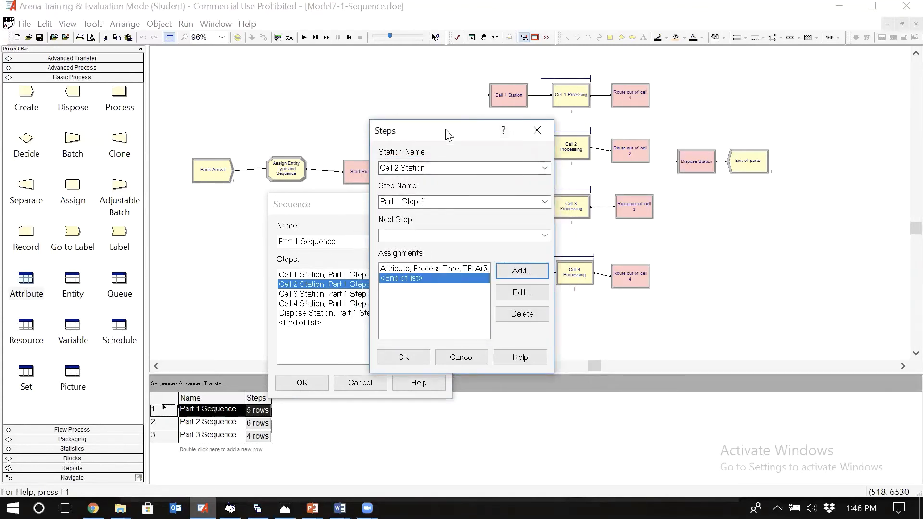
Step: Review the Process Time assignment of Part 1 Step 2, then accept the step and the Part 1 Sequence
drag(464, 137, 394, 143)
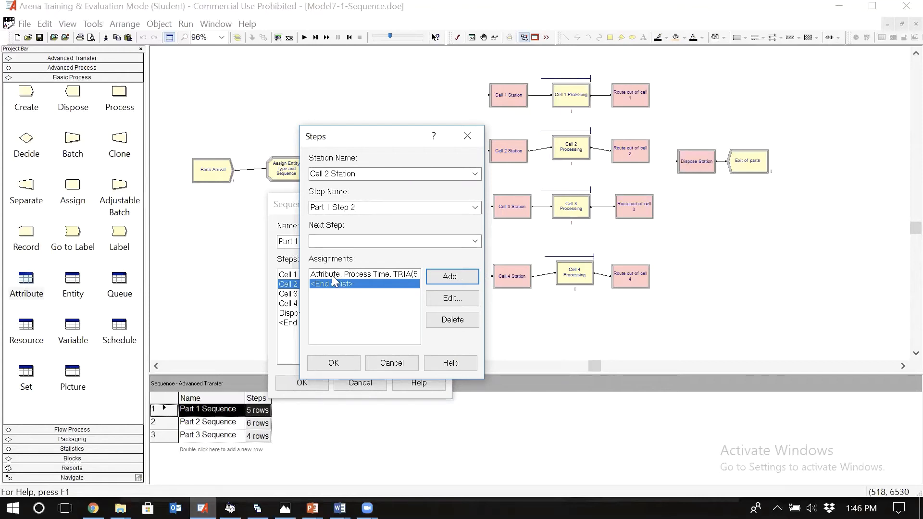
click(450, 297)
click(392, 274)
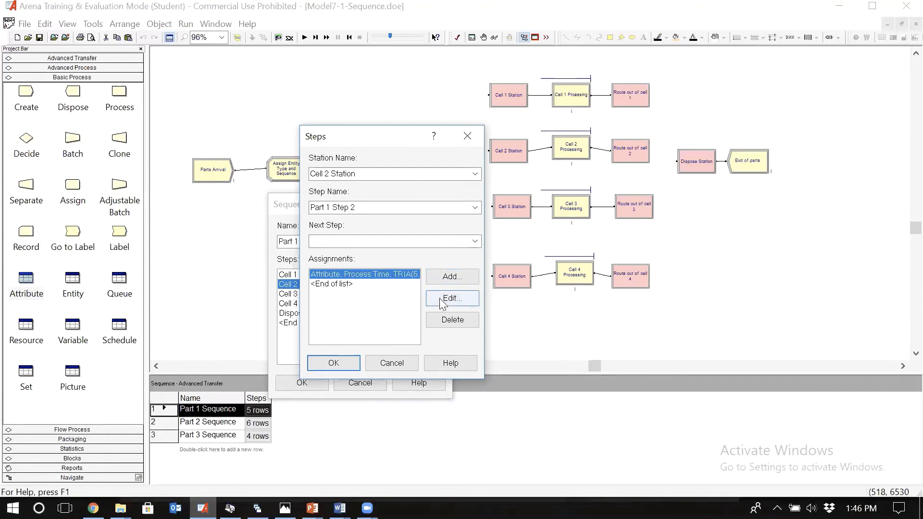
click(444, 298)
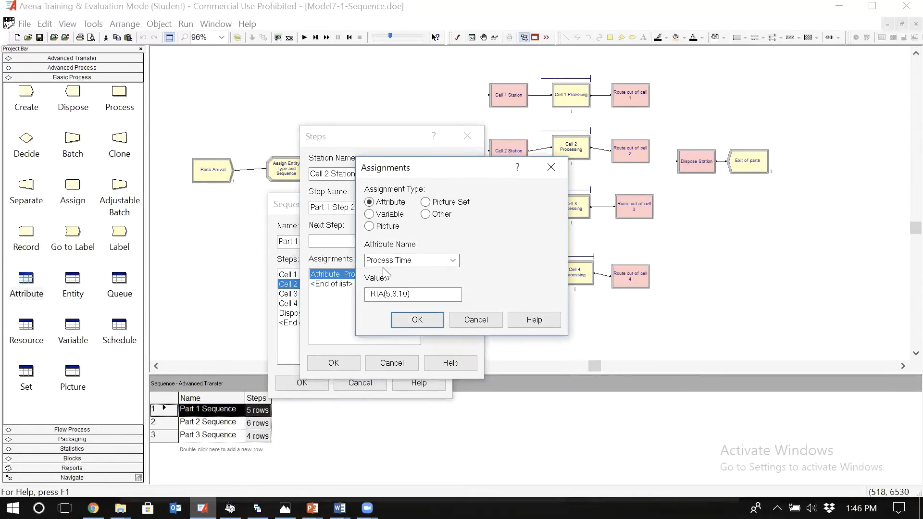
click(413, 321)
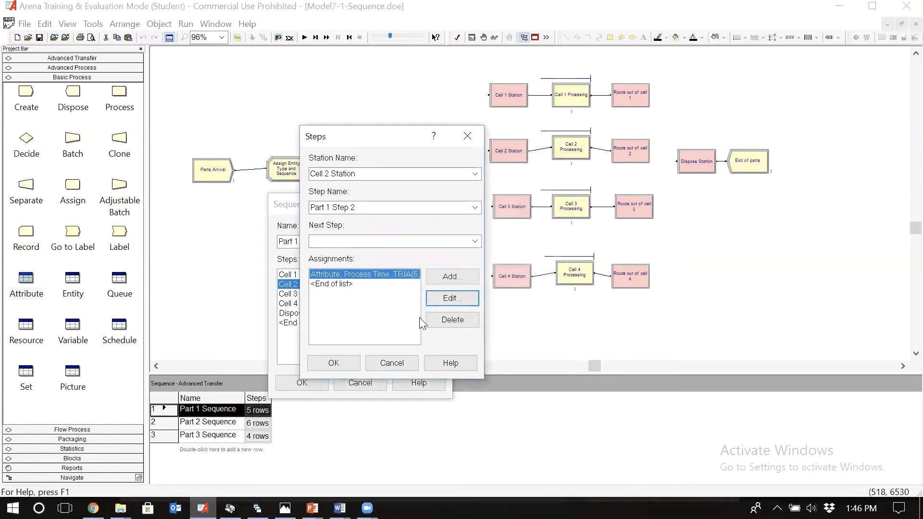
click(346, 363)
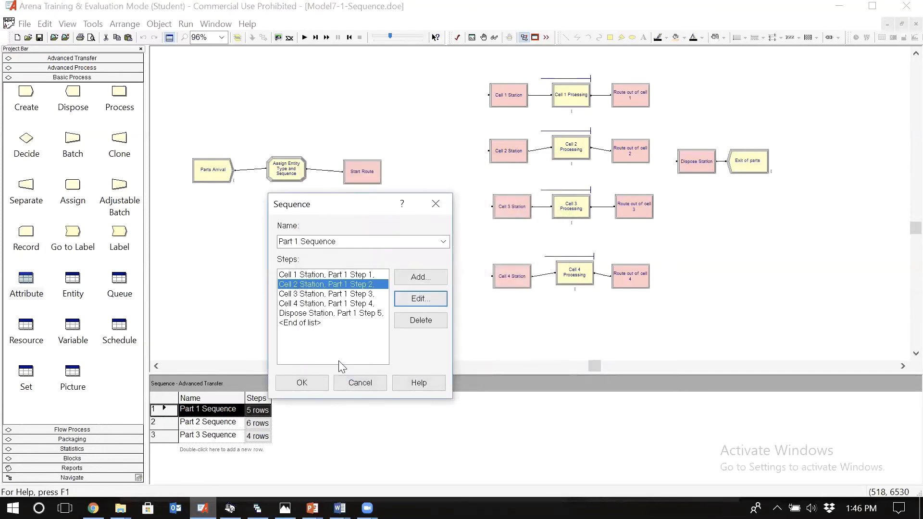
click(302, 383)
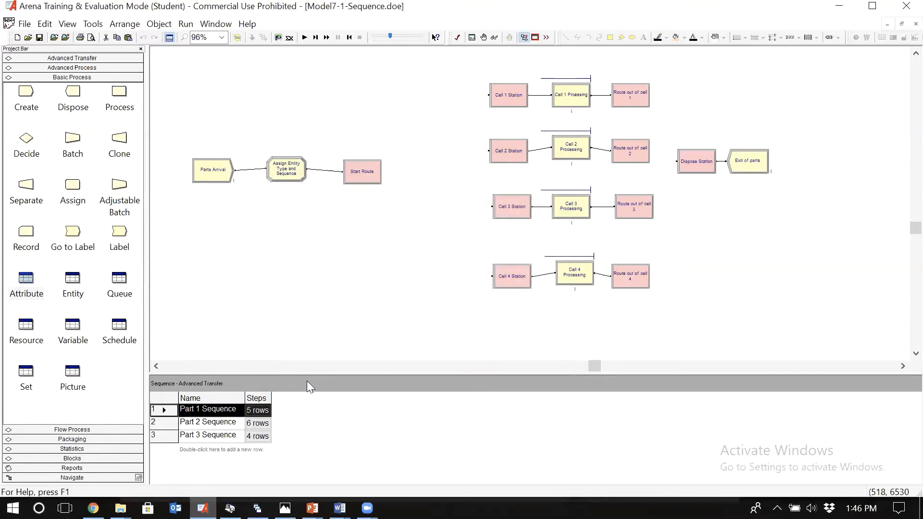
Step: Set the Cell 2 Processing module's delay type to Expression
double_click(570, 155)
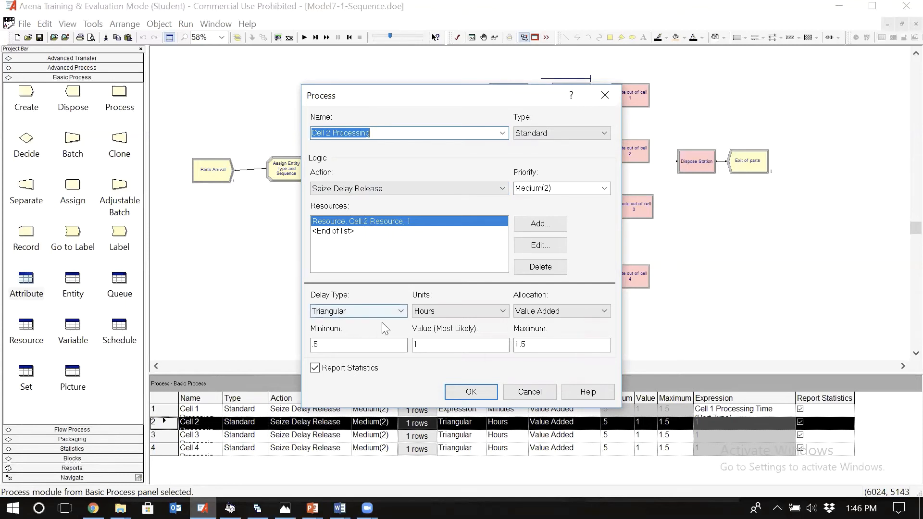
click(397, 315)
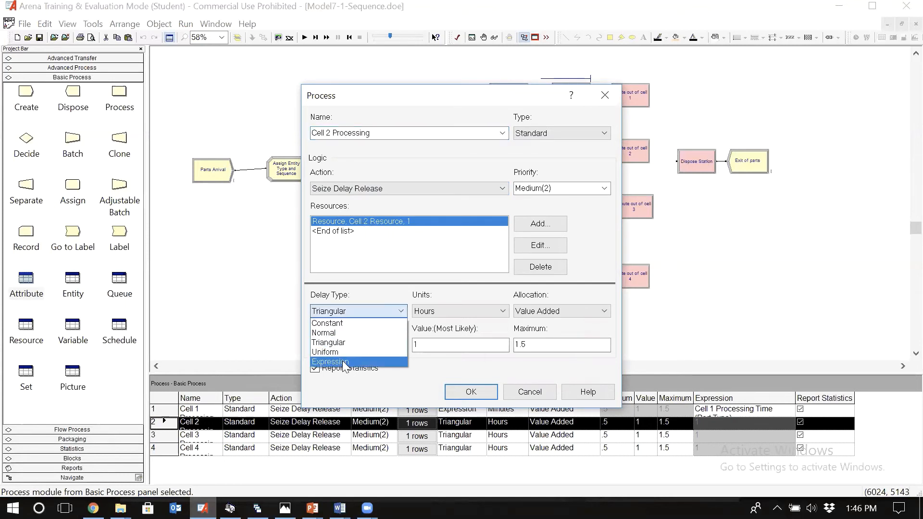
click(344, 365)
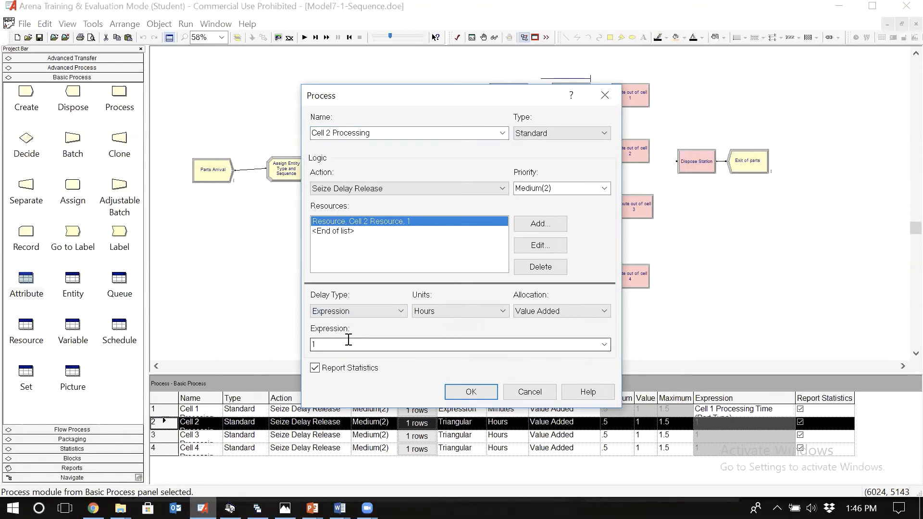
Step: Replace the Cell 2 Processing delay expression with the Process Time attribute value using the Expression Builder
click(349, 340)
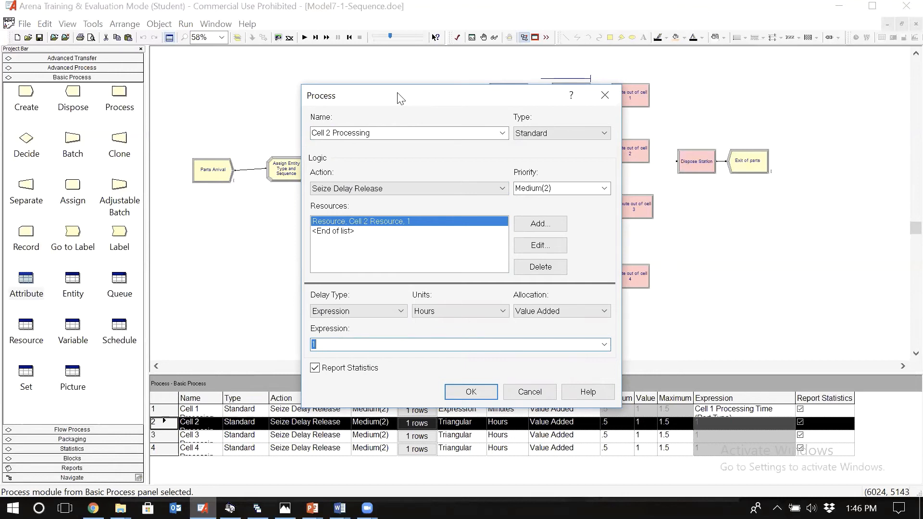
drag(397, 98, 303, 83)
key(BackSpace)
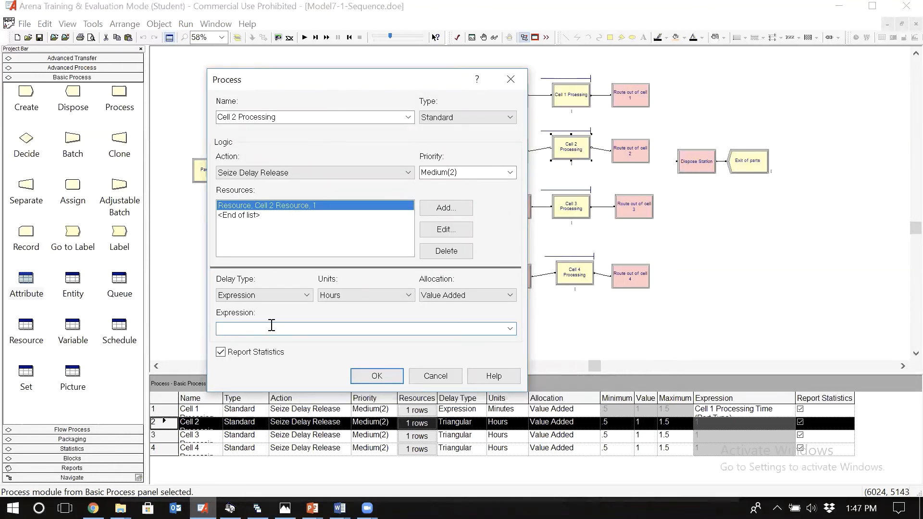
right_click(271, 327)
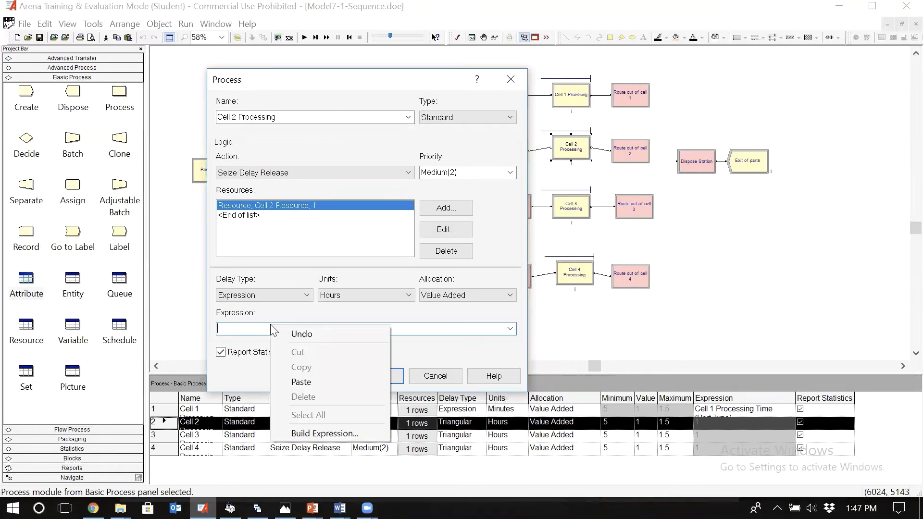
click(316, 431)
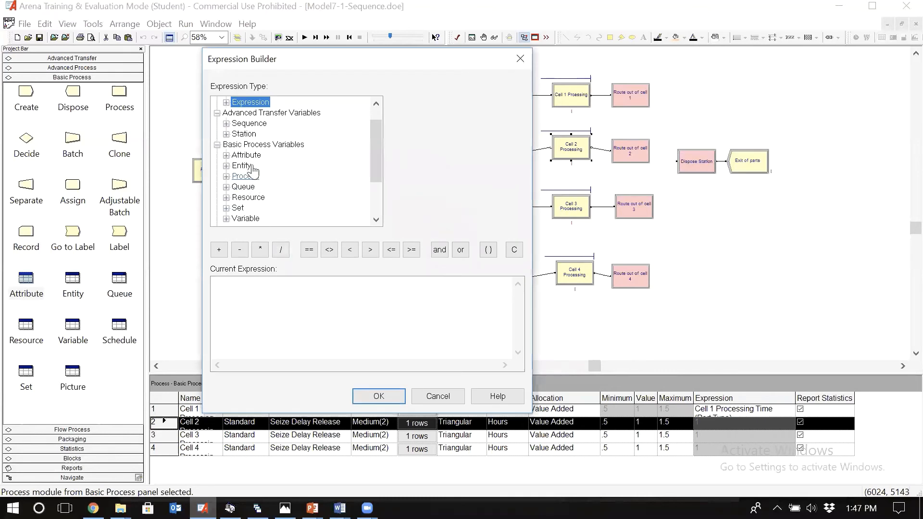
double_click(248, 156)
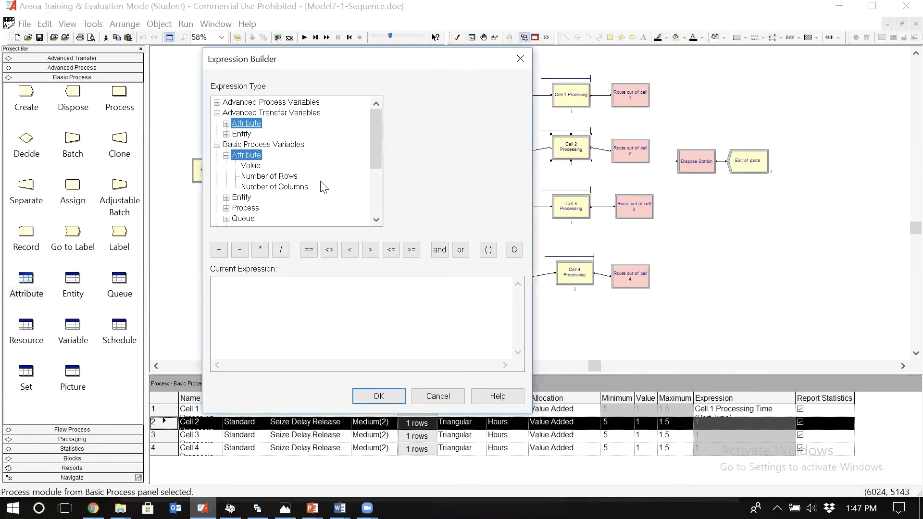
click(251, 166)
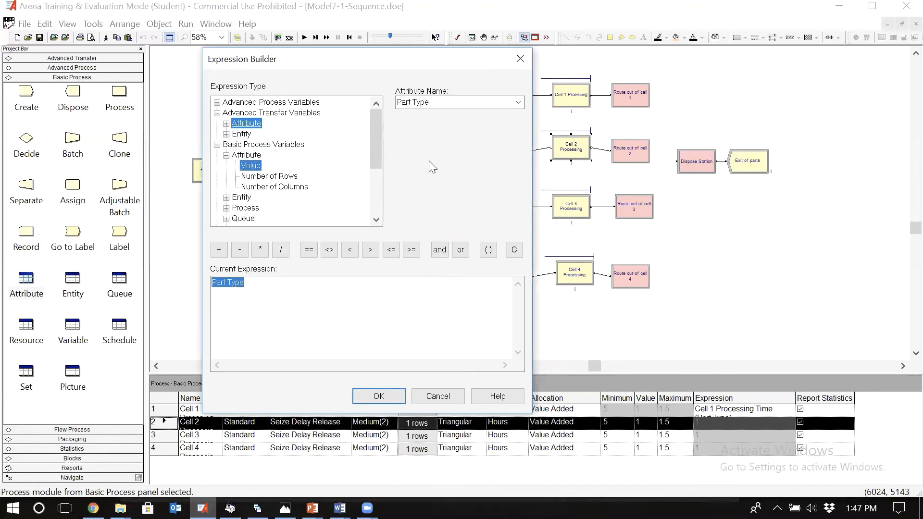
click(475, 102)
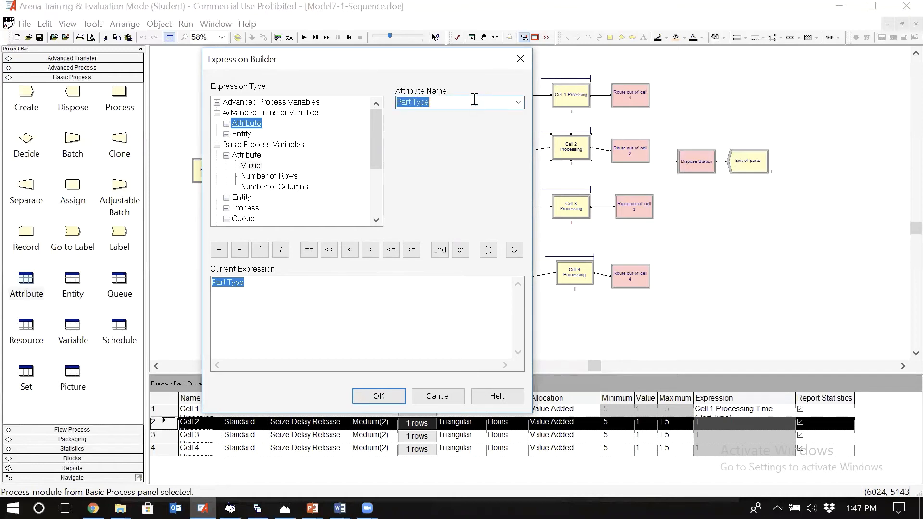
click(518, 103)
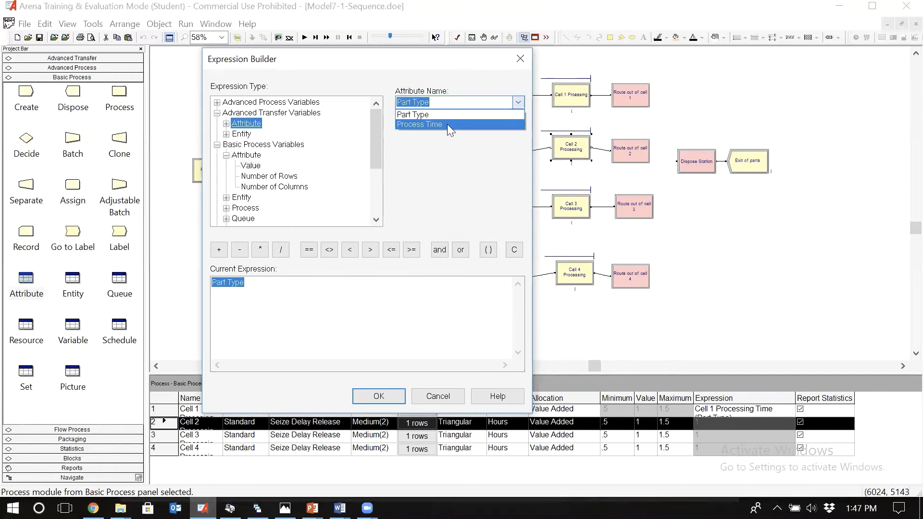
click(447, 124)
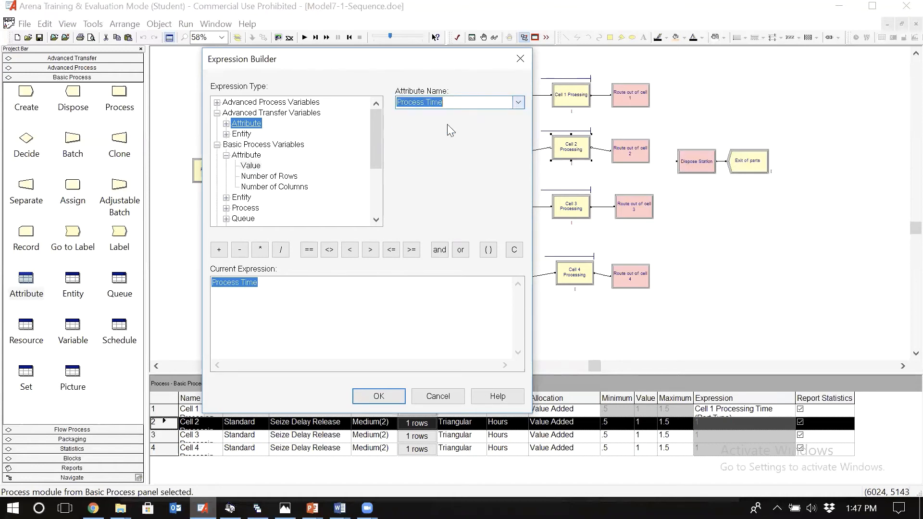
click(374, 396)
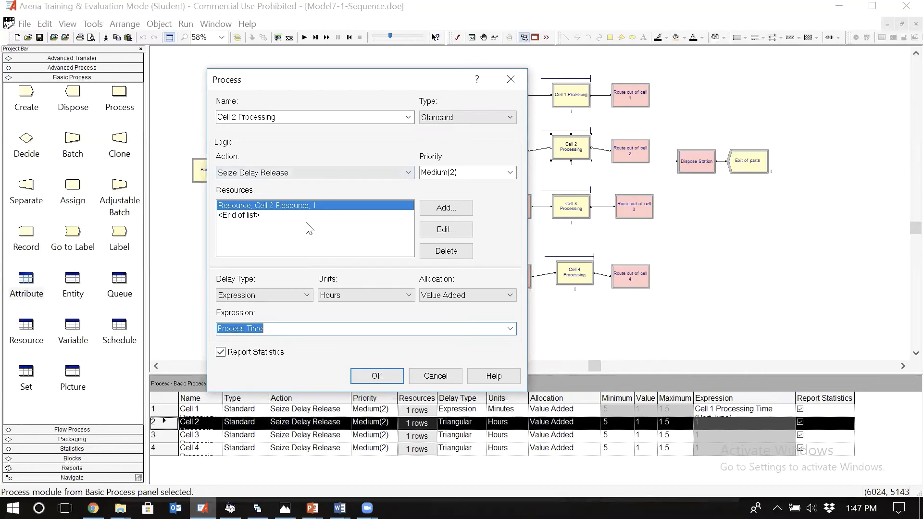
Step: Set the Cell 2 Processing delay units to Minutes and accept the module settings
click(332, 295)
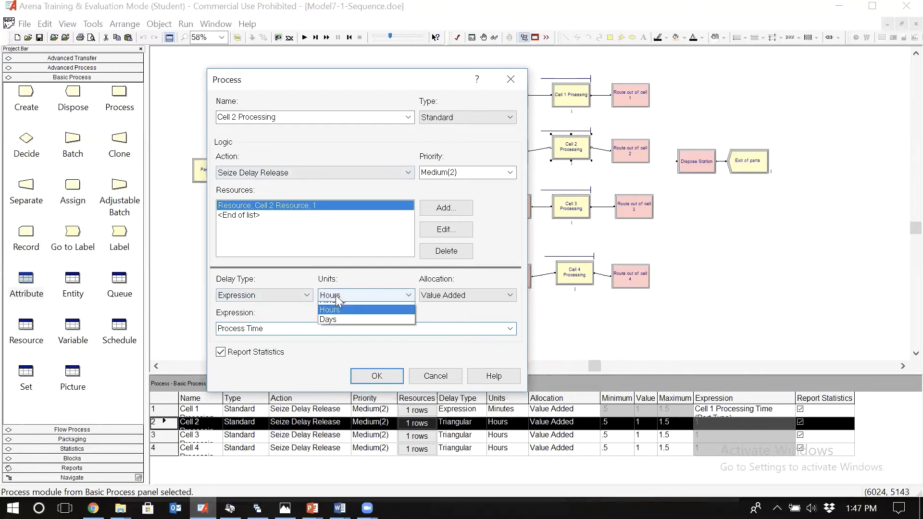
click(337, 298)
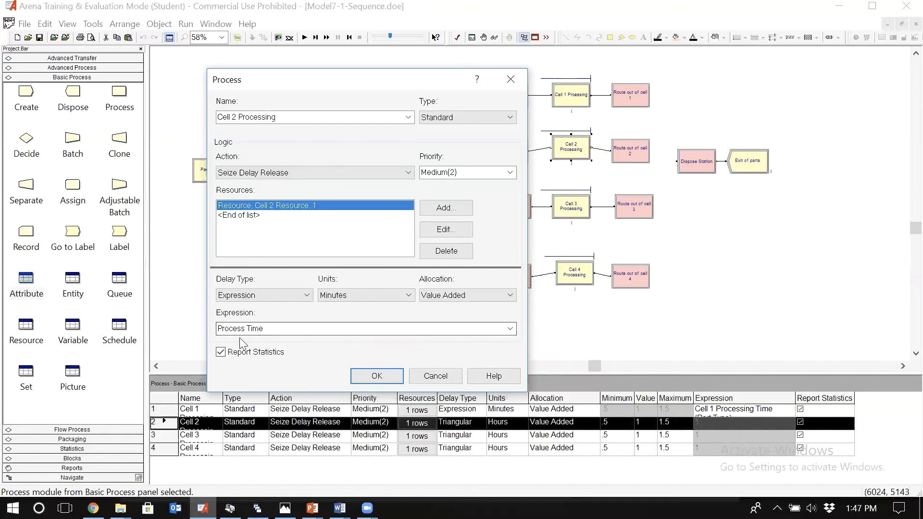
click(377, 376)
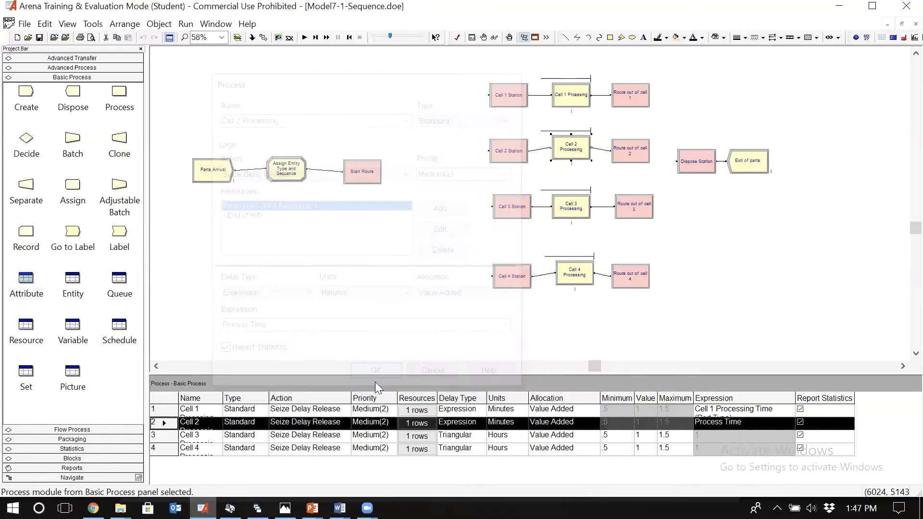
Step: Open the Part 1 Sequence, select its Cell 3 Station step, and check part type 1's Cell 3 time in Photos before returning to Arena
click(72, 58)
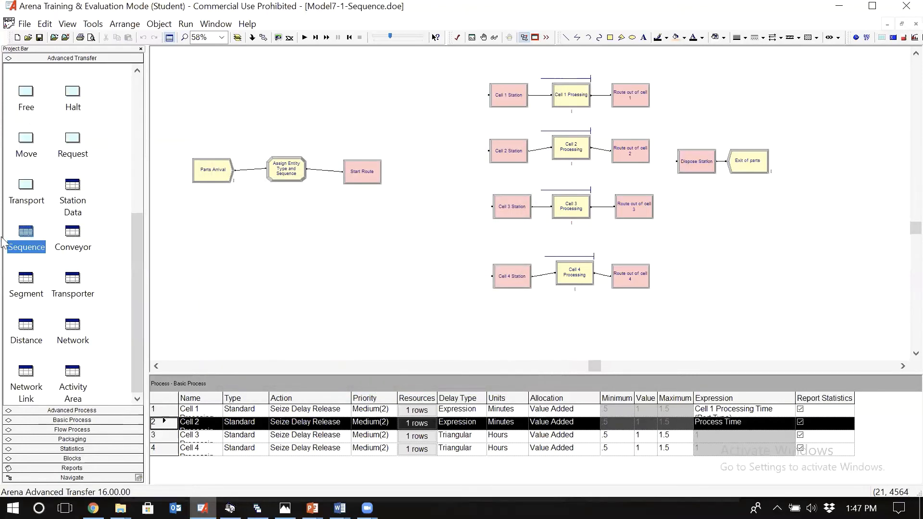
click(28, 235)
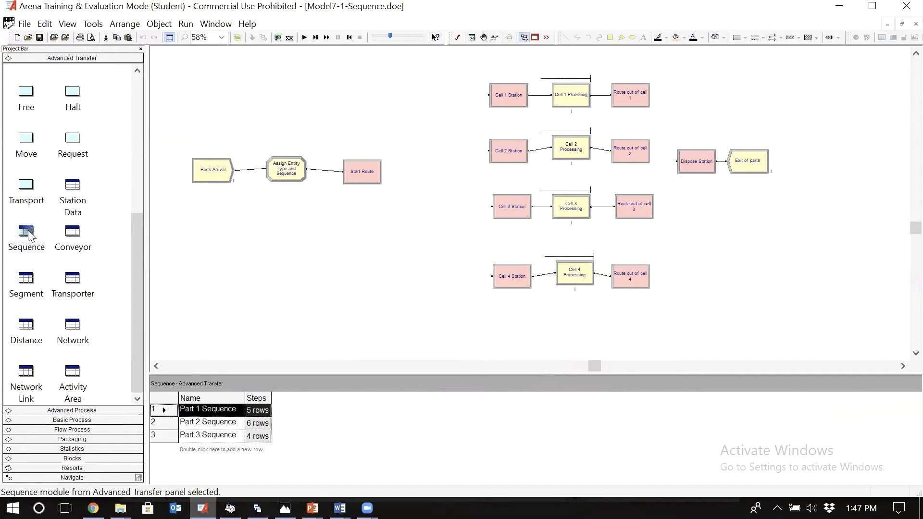
double_click(163, 412)
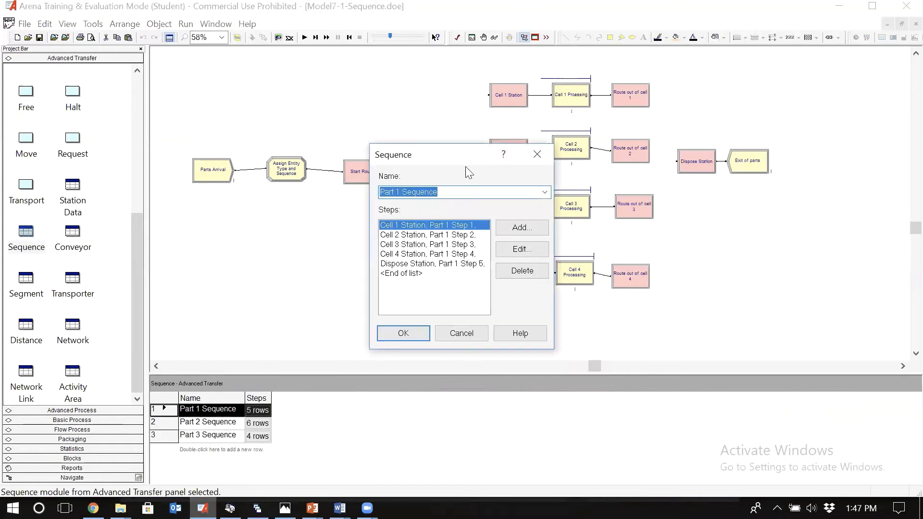
drag(408, 166, 313, 171)
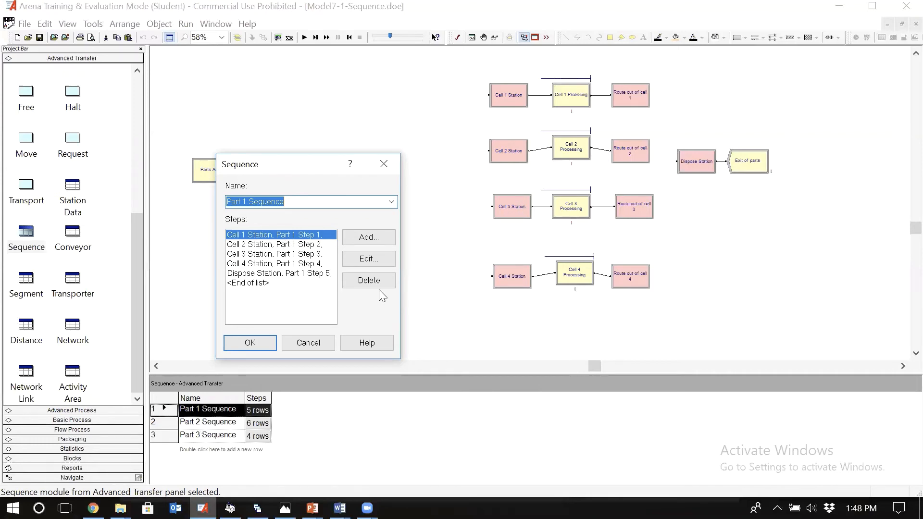
click(255, 254)
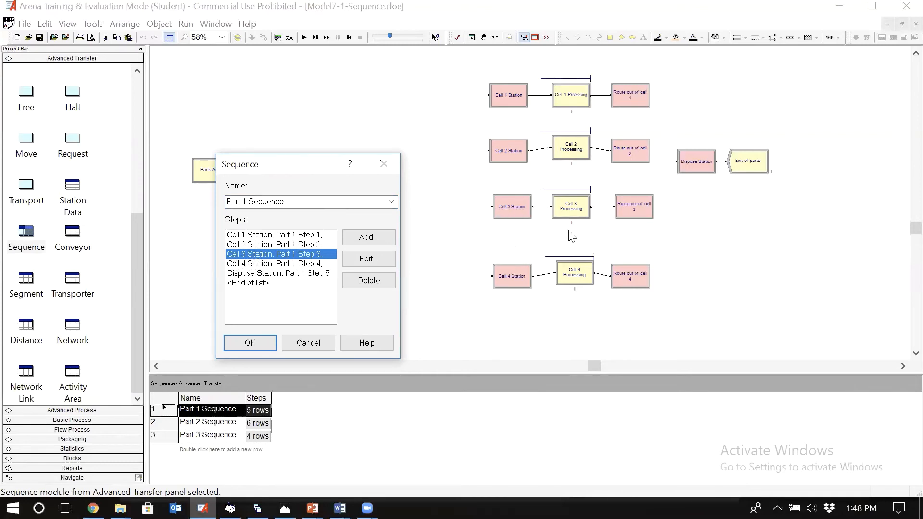
click(285, 508)
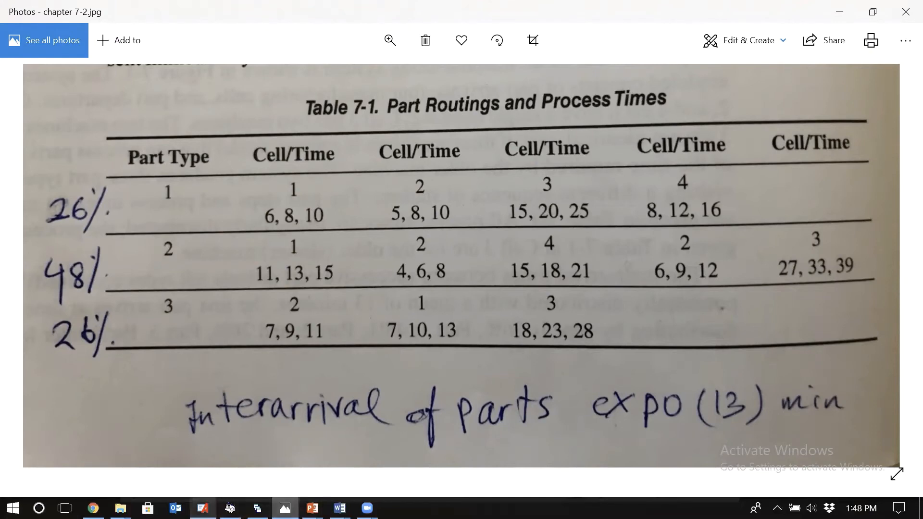
click(202, 508)
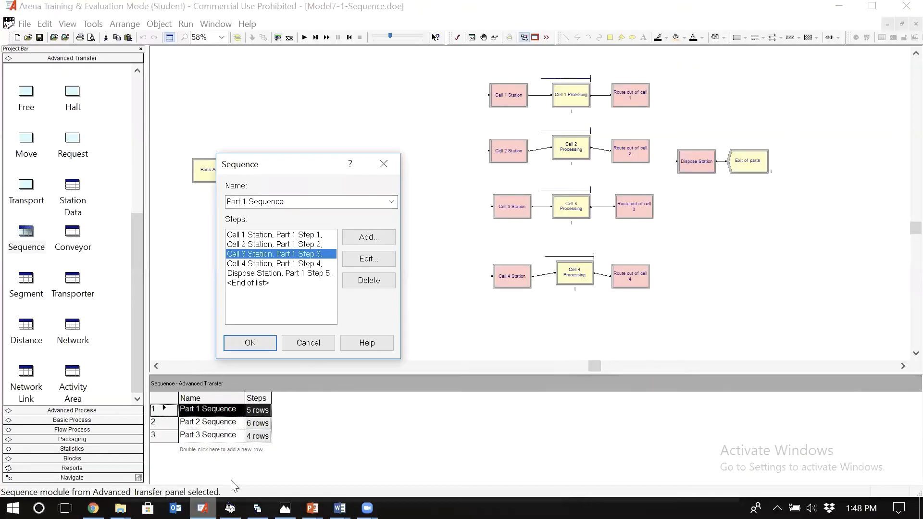
Step: Add an attribute assignment for Process Time to Part 1 Step 3 at Cell 3 Station
click(383, 259)
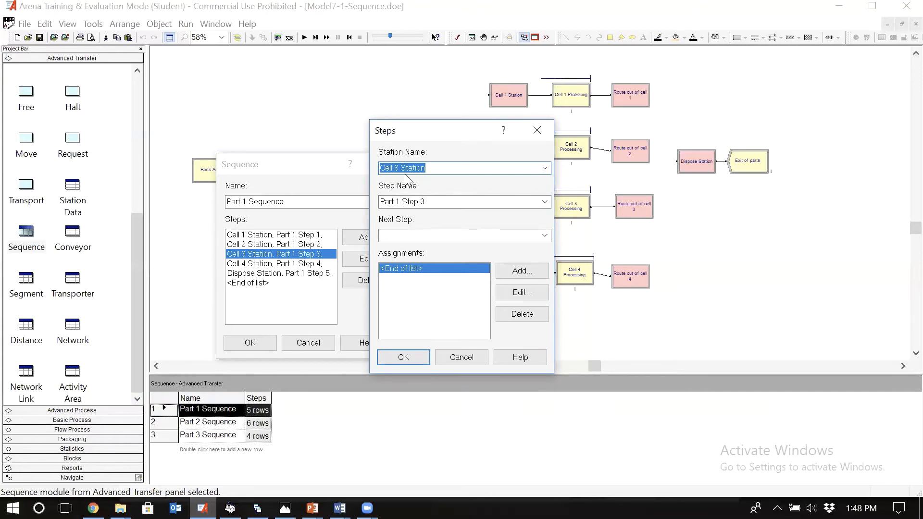
drag(460, 129, 380, 108)
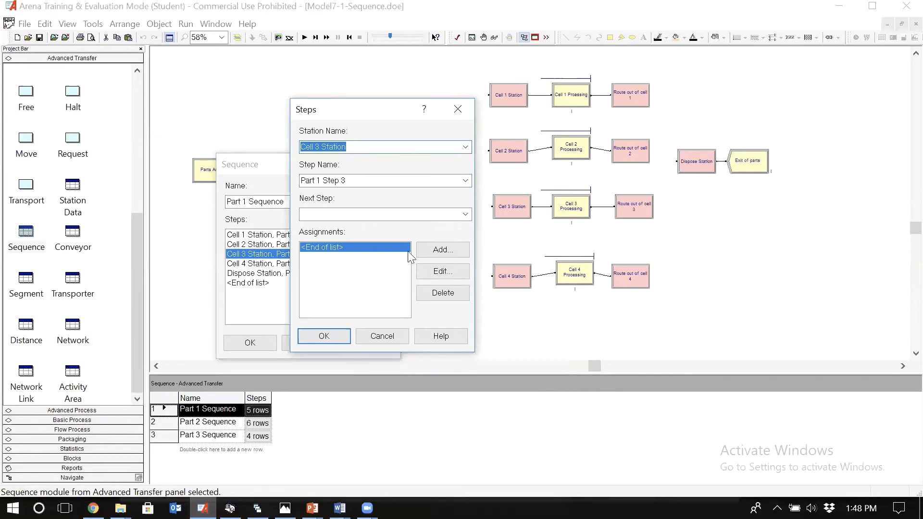
click(450, 249)
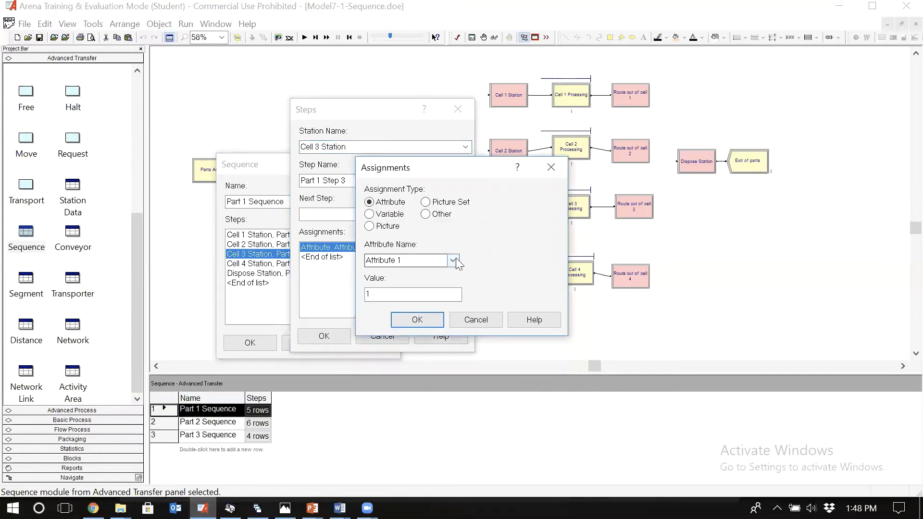
click(453, 260)
click(453, 341)
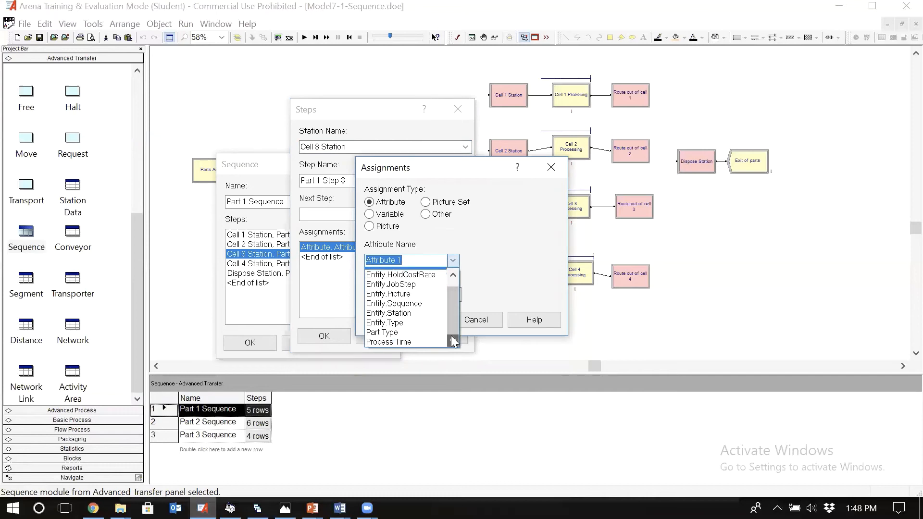
click(454, 342)
click(401, 339)
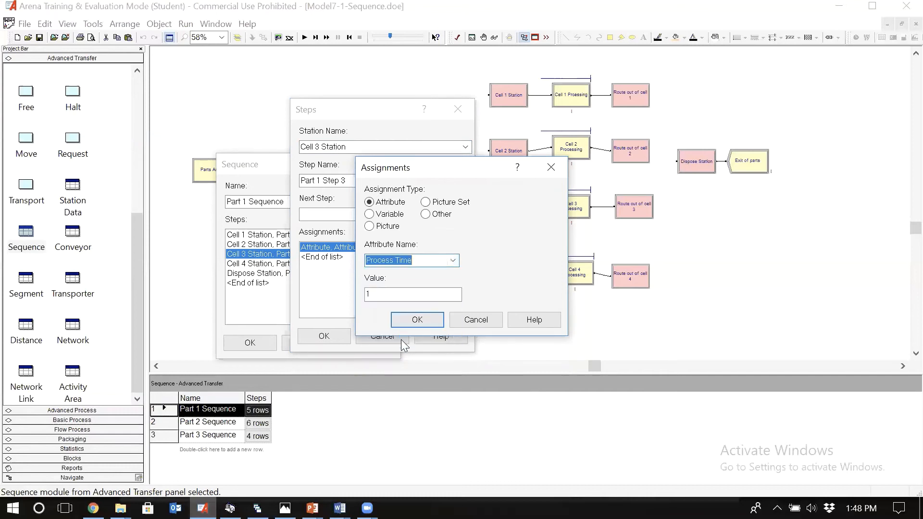
Step: Set the Process Time assignment's value to TRIA(15,20,25) in Arena, checking part type 1's Cell 3 time in Photos
click(390, 293)
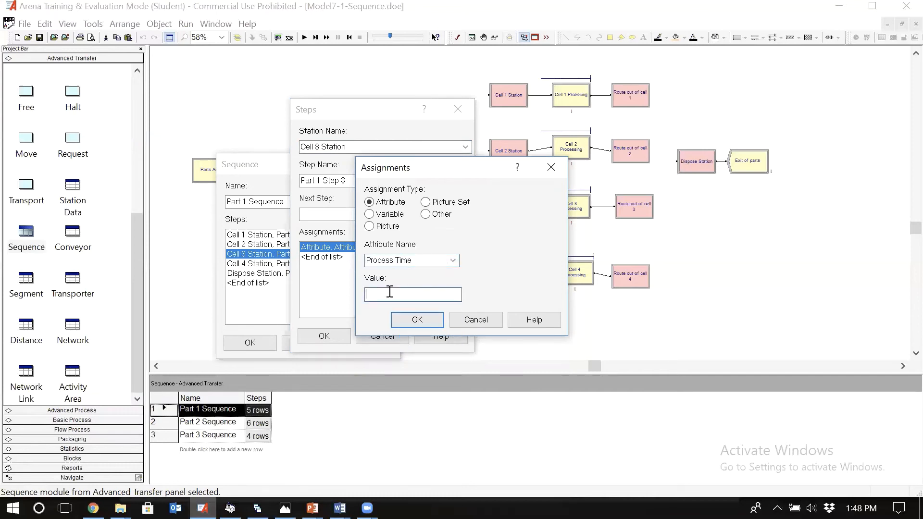
text(TRIA(5,8,10))
click(285, 509)
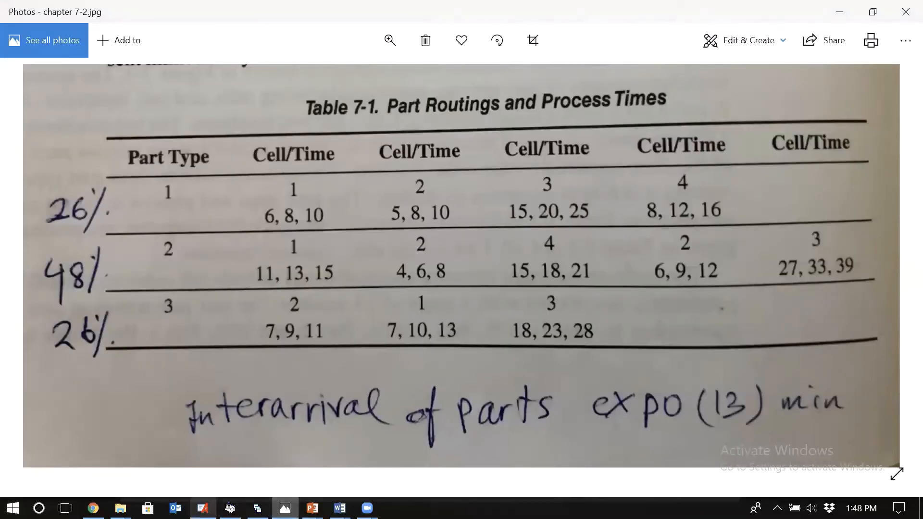
click(203, 508)
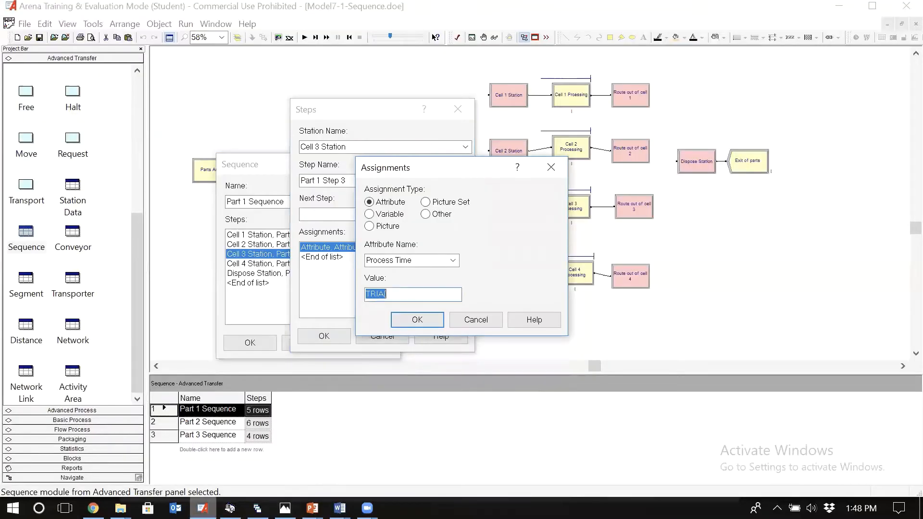
click(403, 295)
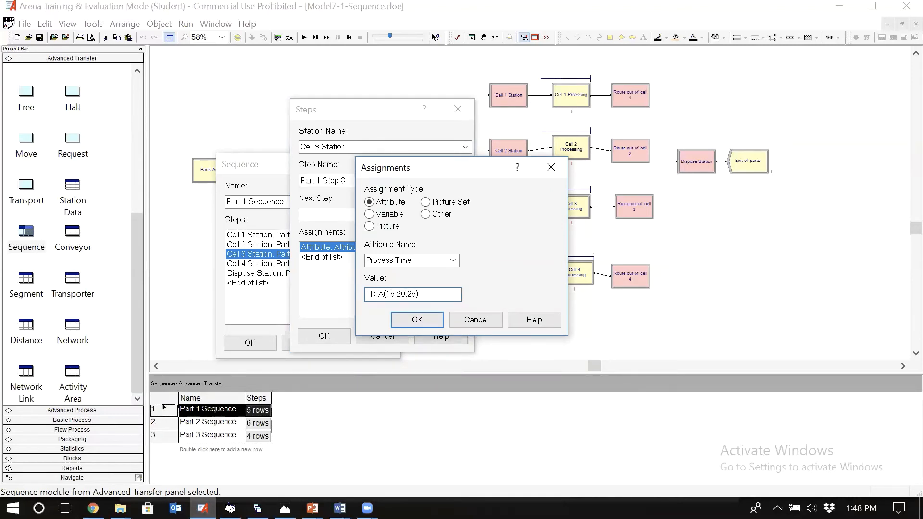
key(Return)
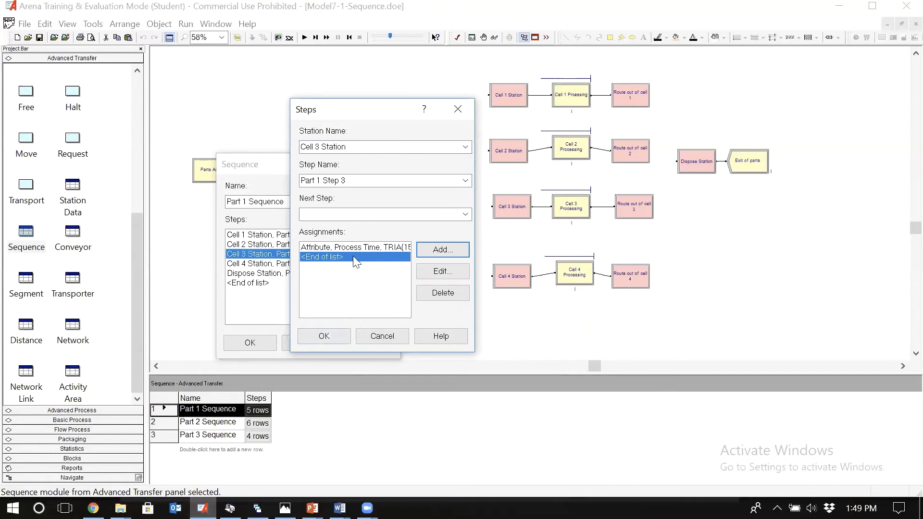
Step: Review the Process Time assignment of Part 1 Step 3, then accept the assignment and the step
click(386, 249)
click(440, 270)
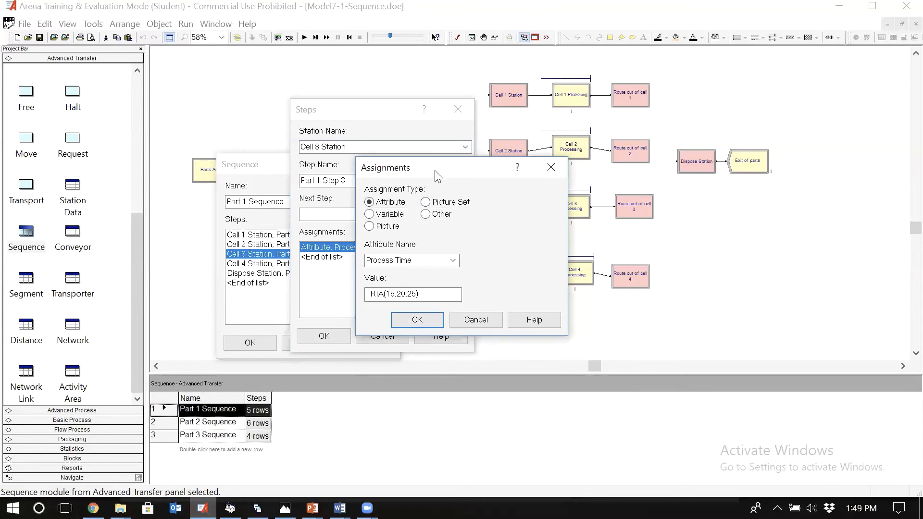
drag(439, 174, 350, 185)
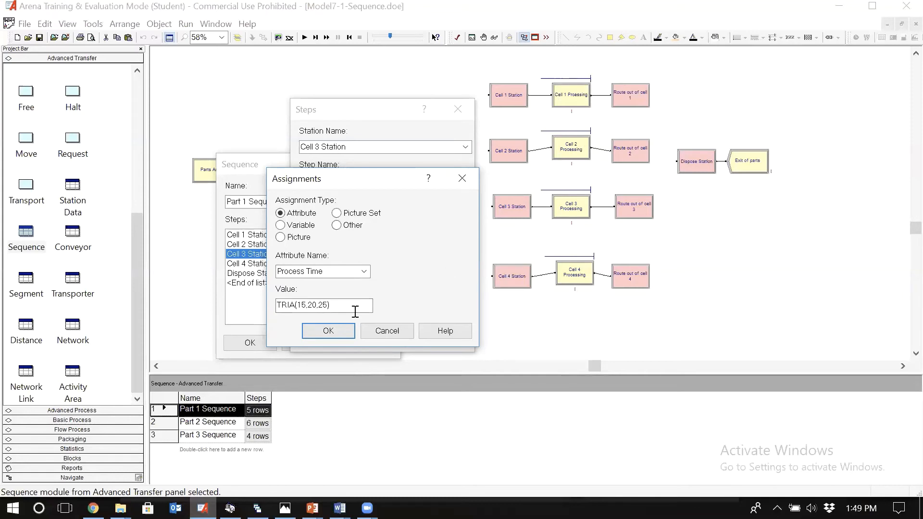
click(344, 335)
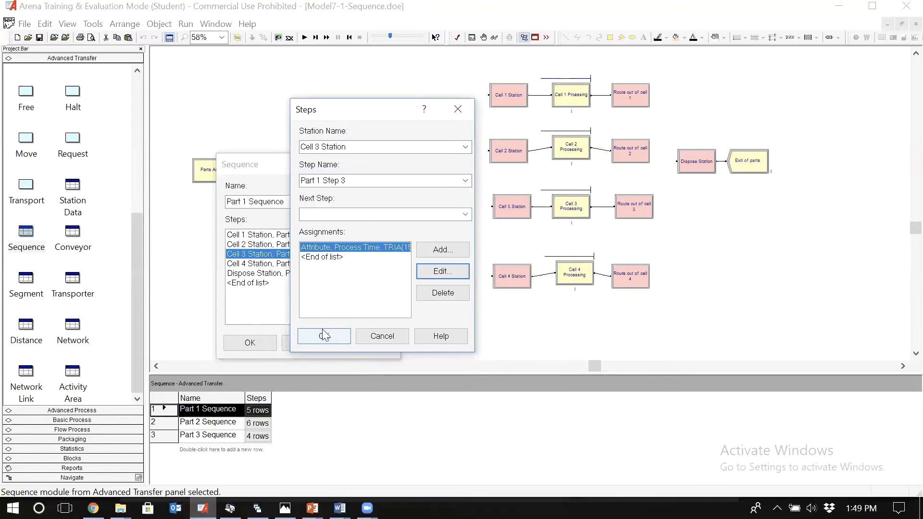
click(324, 336)
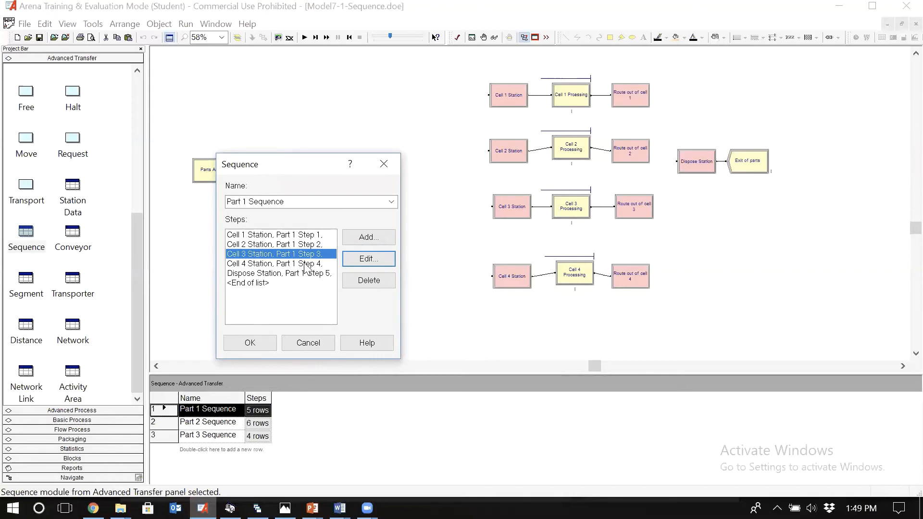
Step: Add an attribute assignment for Process Time to Part 1 Step 4 at Cell 4 Station
click(304, 264)
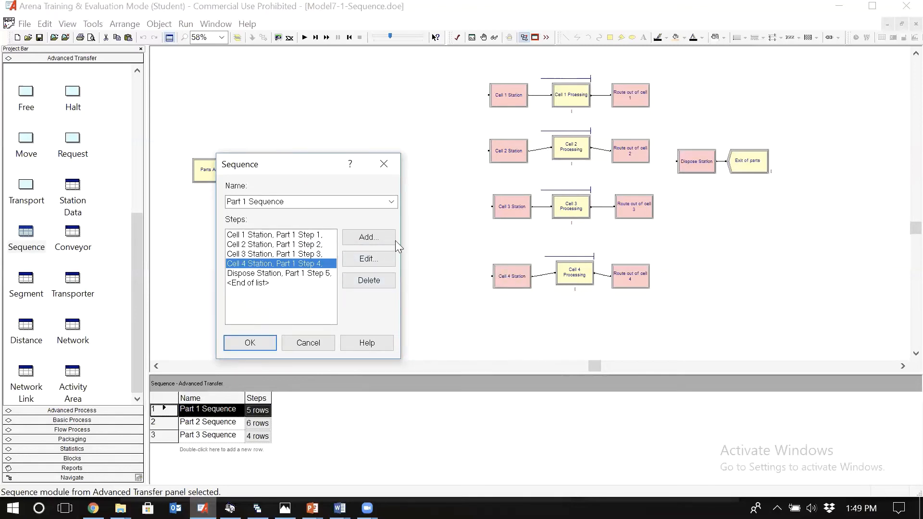
click(368, 258)
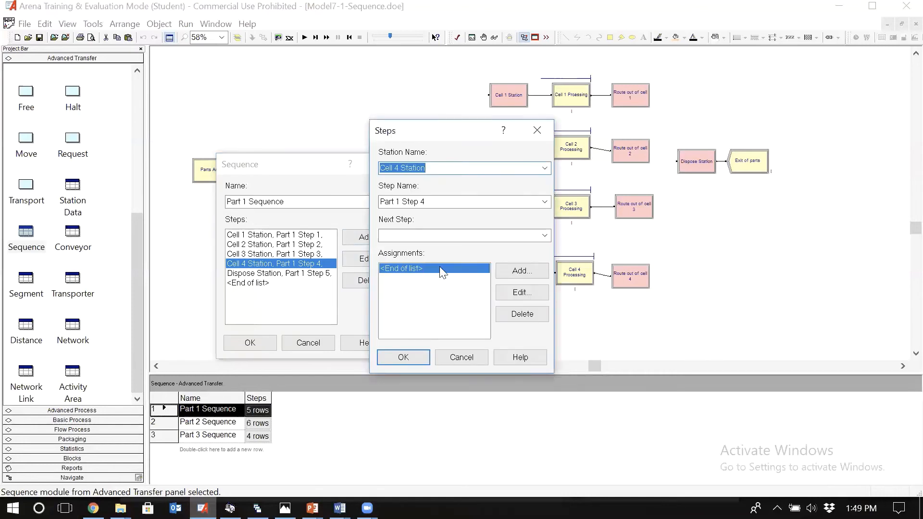
click(521, 270)
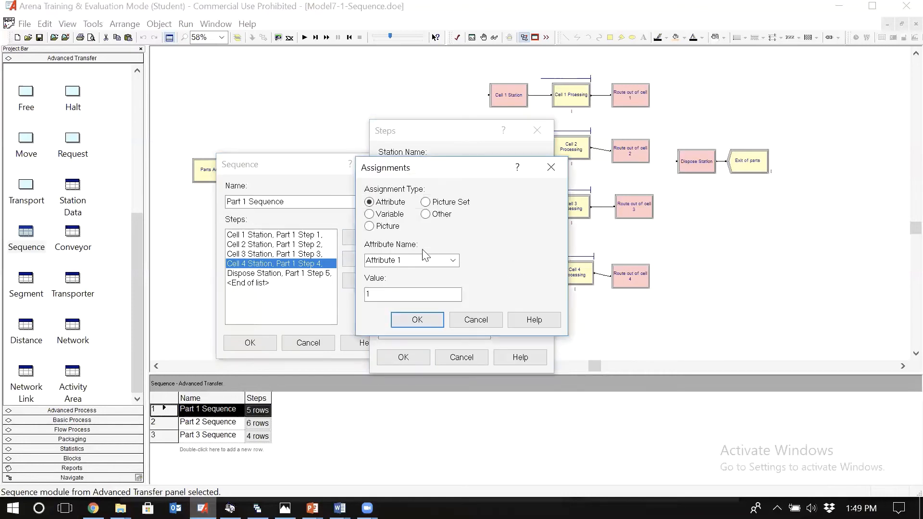
click(452, 260)
text(p)
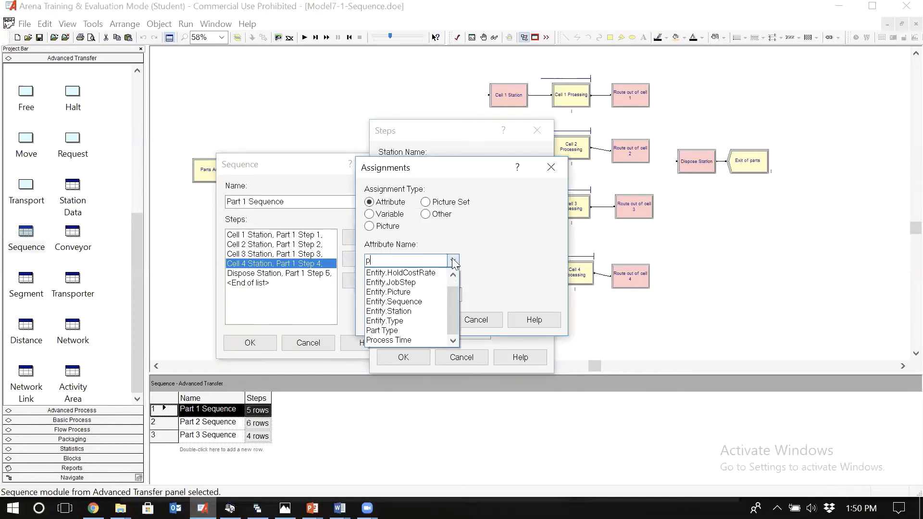
click(384, 340)
Step: Set the Process Time value to TRIA(8,12,16), checking part type 1's Cell 4 time in Photos, and accept the Part 1 Sequence in Arena
click(430, 295)
key(BackSpace)
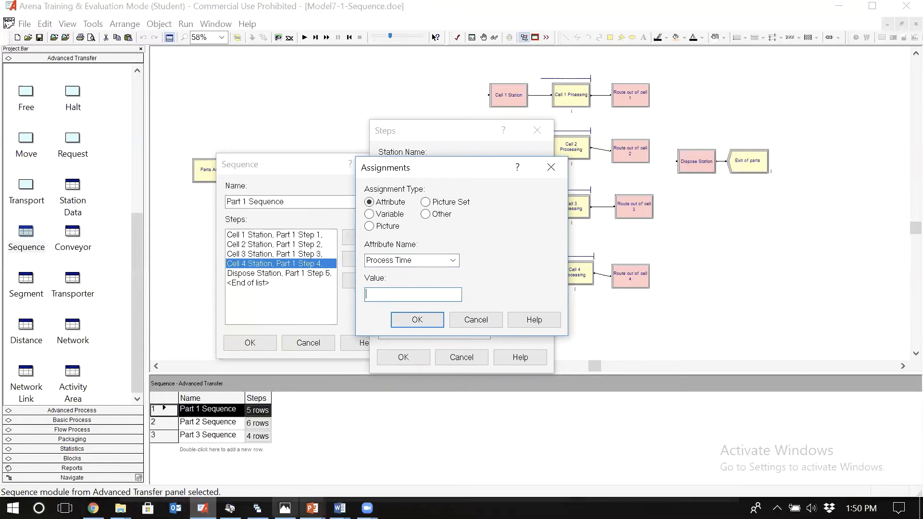
click(285, 508)
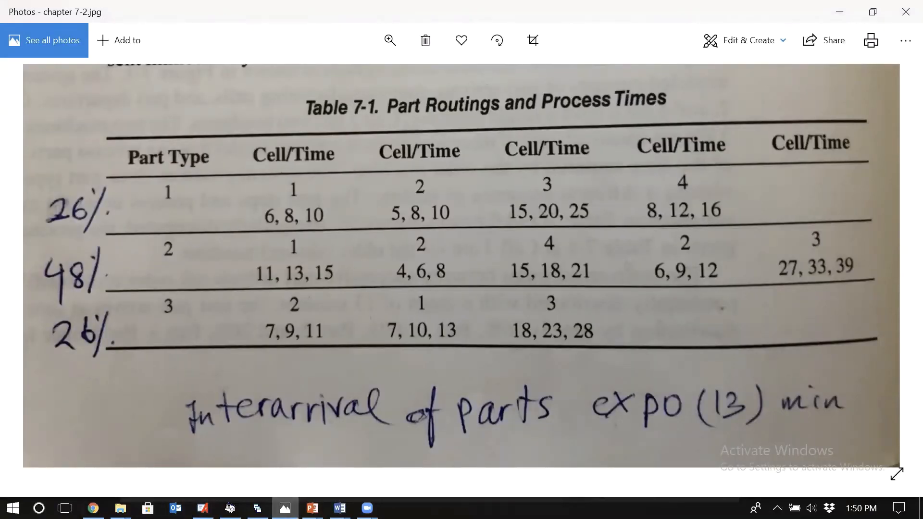
click(202, 508)
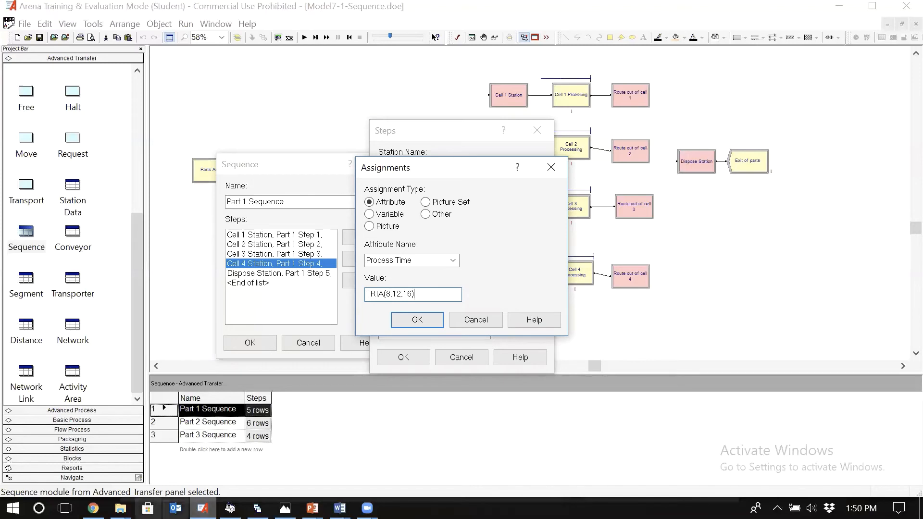
click(417, 319)
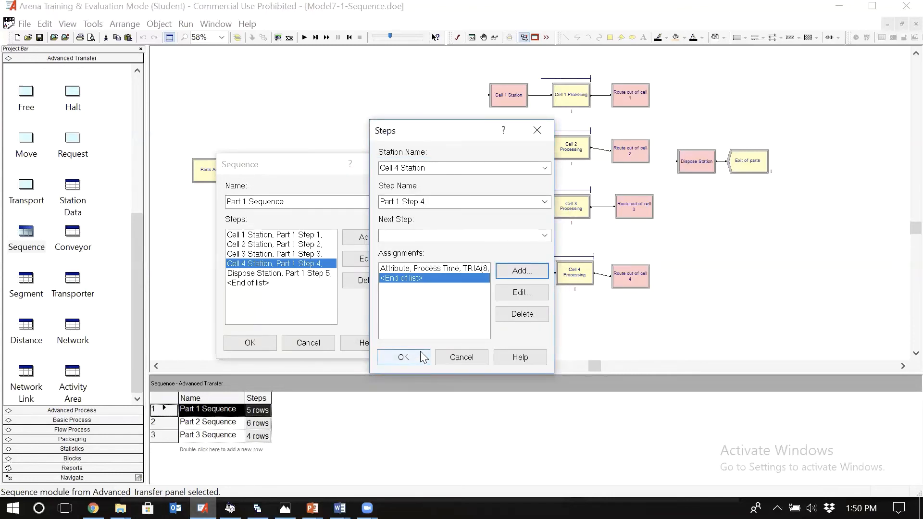
click(404, 356)
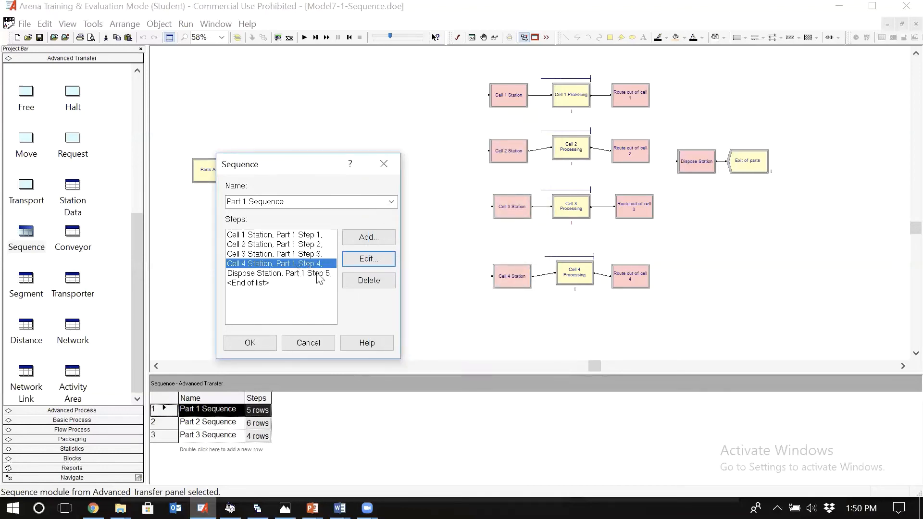
click(250, 342)
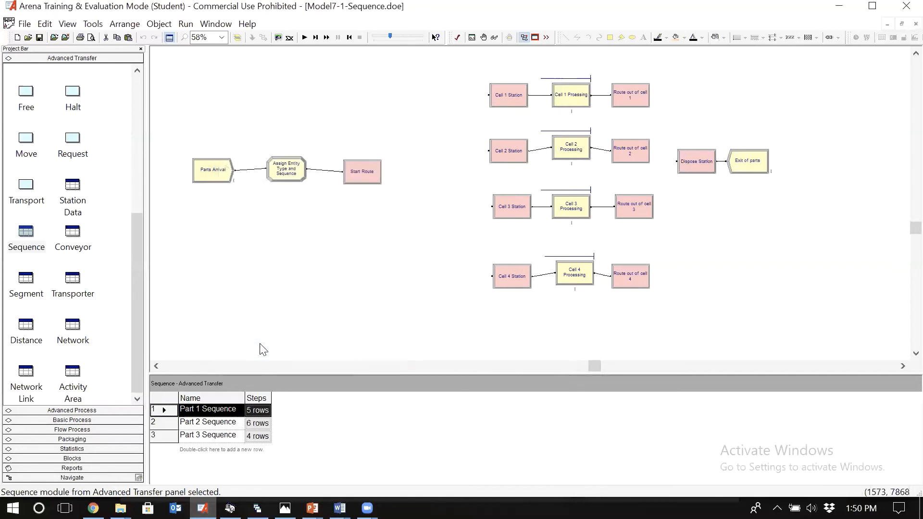
Step: Set the Cell 3 Processing module's delay type to Expression and its units to Minutes
click(573, 207)
double_click(574, 208)
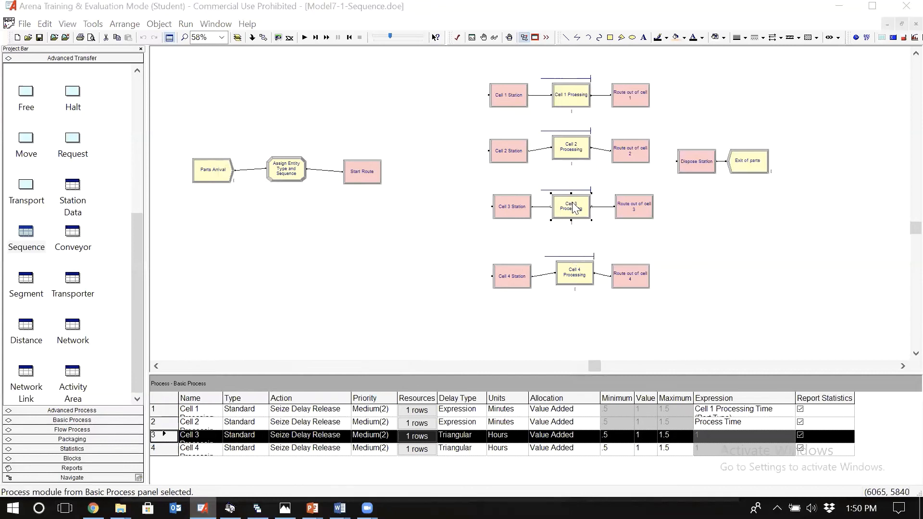
click(390, 311)
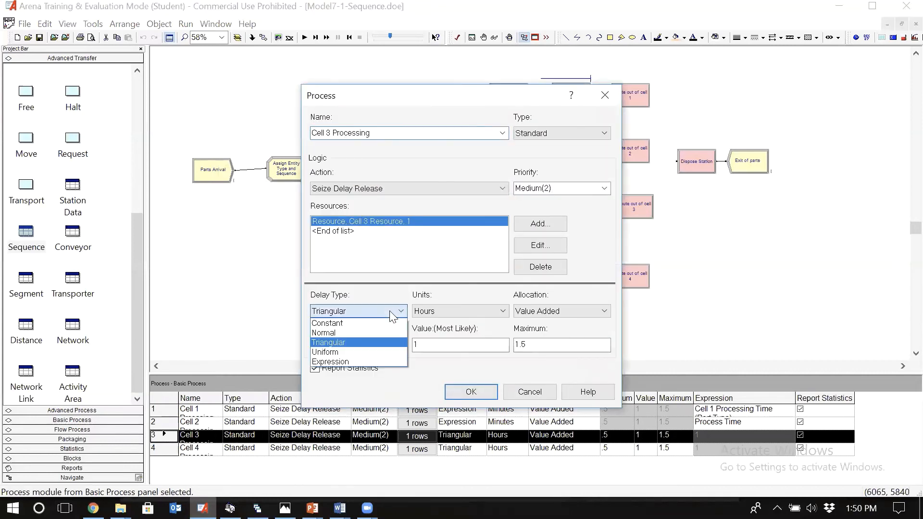
key(Down)
key(Down)
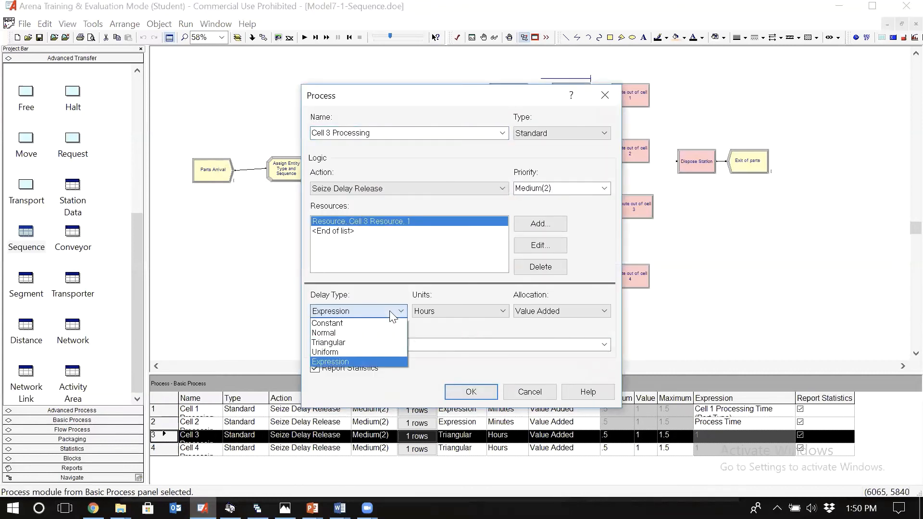
click(381, 361)
click(449, 310)
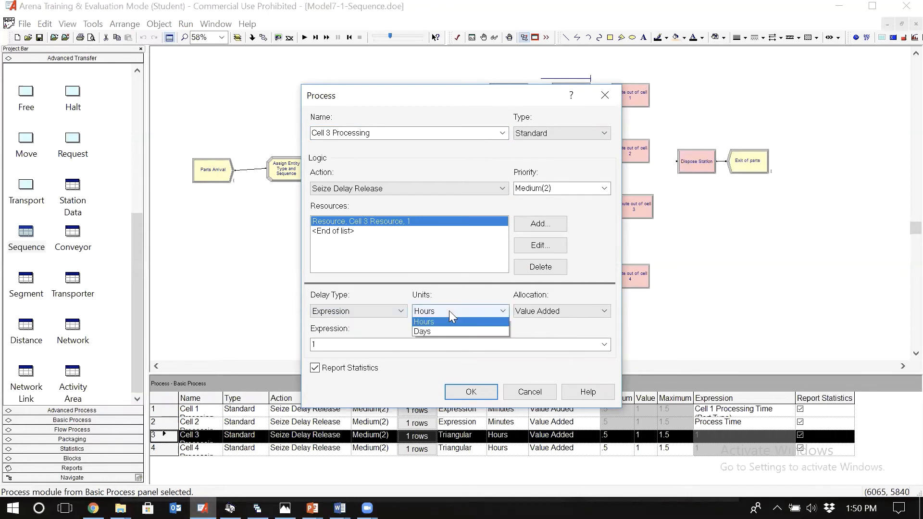
click(441, 333)
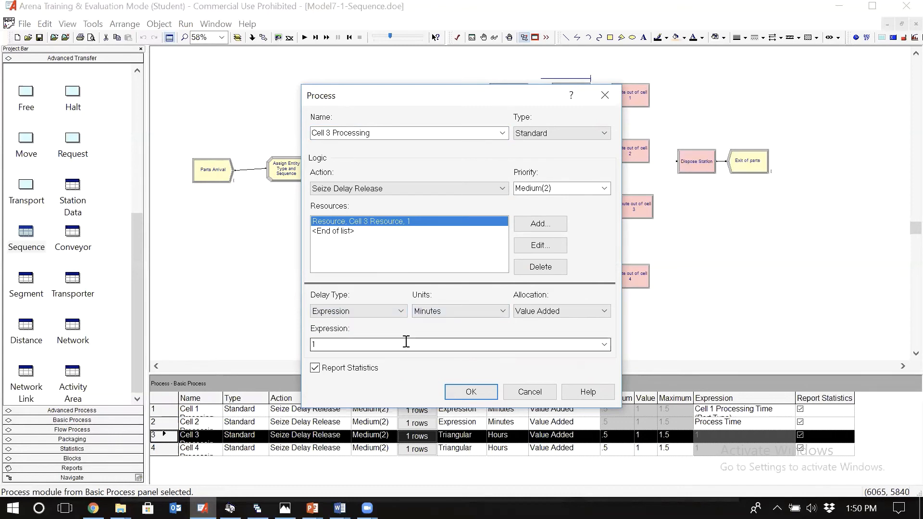
Step: Build the Cell 3 Processing delay expression from the Process Time attribute value and accept the module
right_click(406, 344)
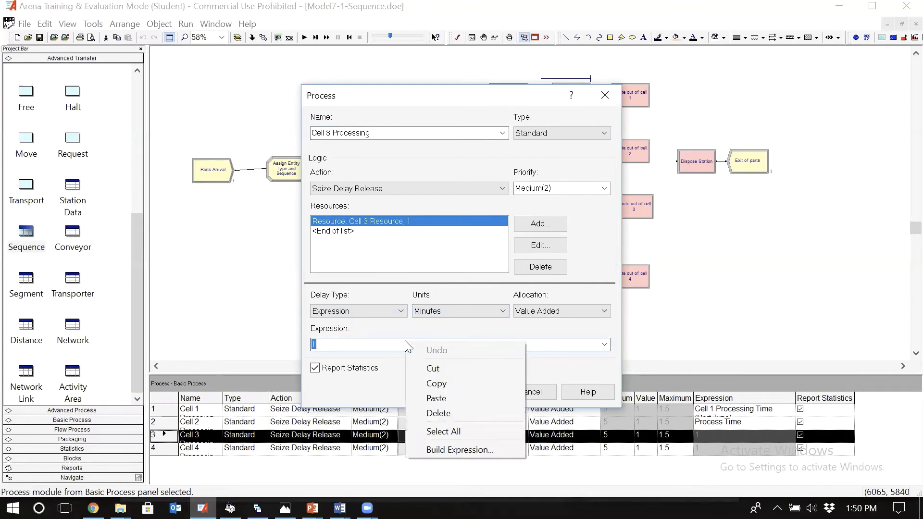
click(467, 448)
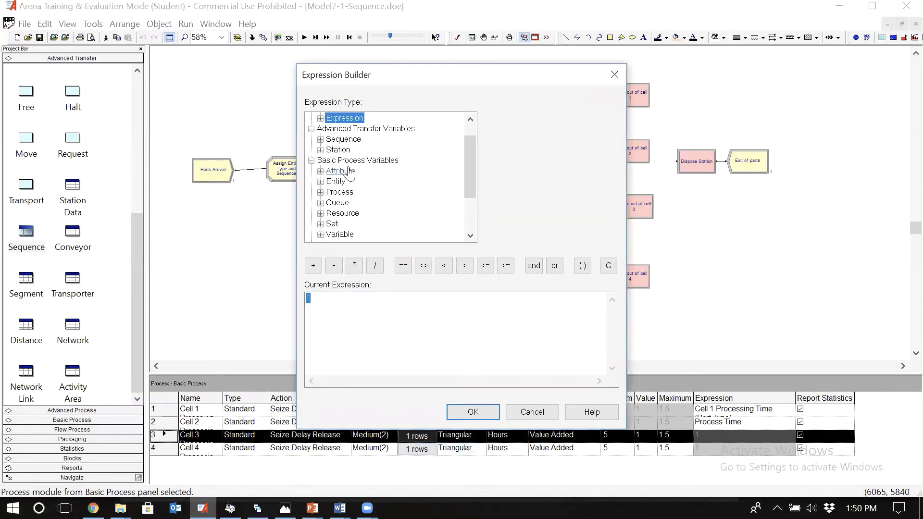
double_click(348, 172)
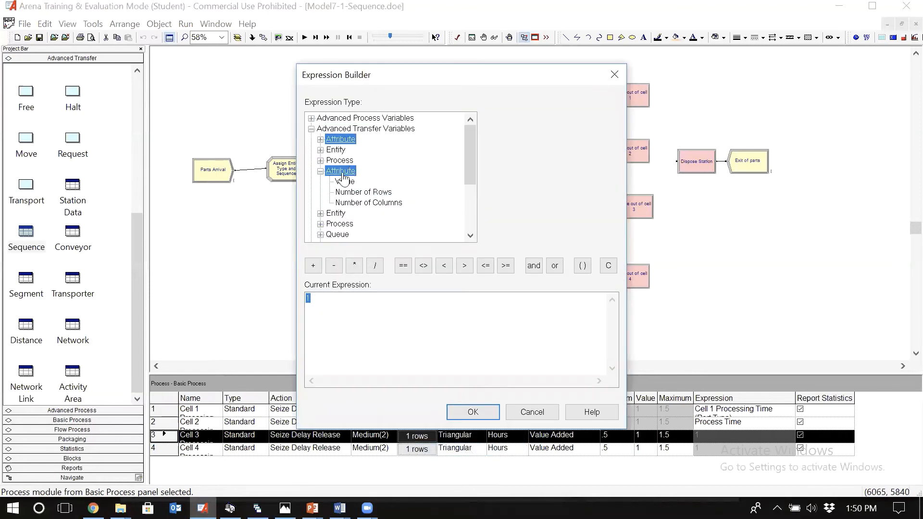
click(344, 182)
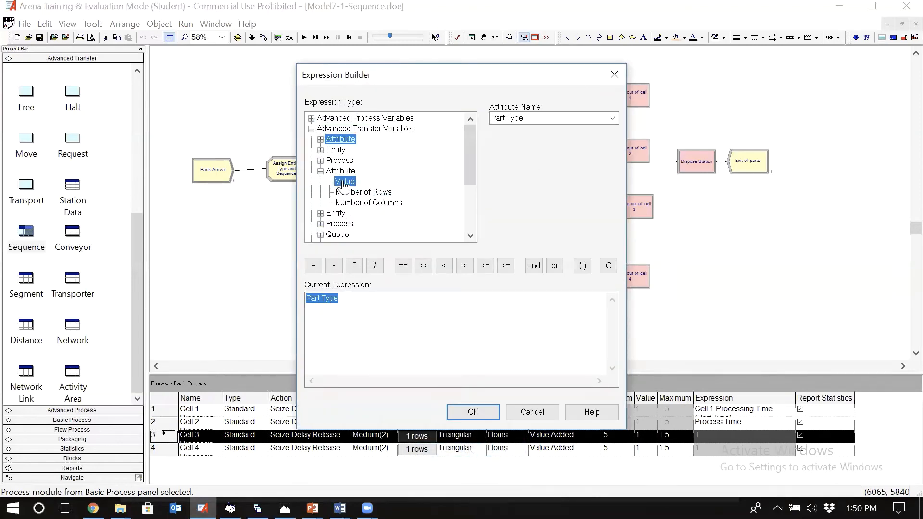
click(612, 119)
click(561, 139)
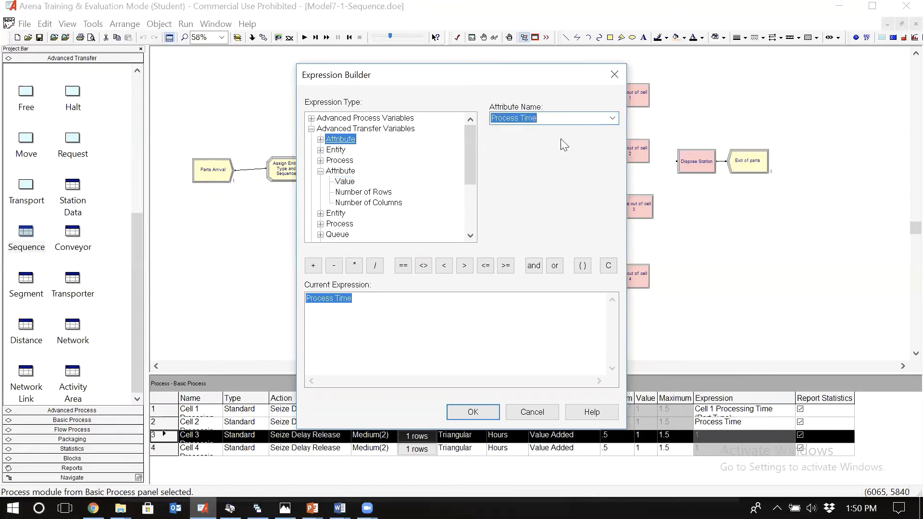
click(481, 411)
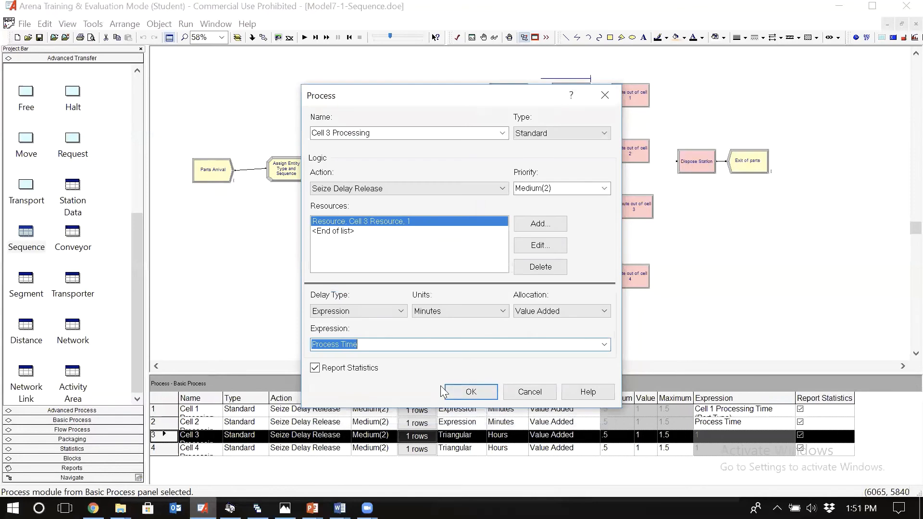
click(457, 389)
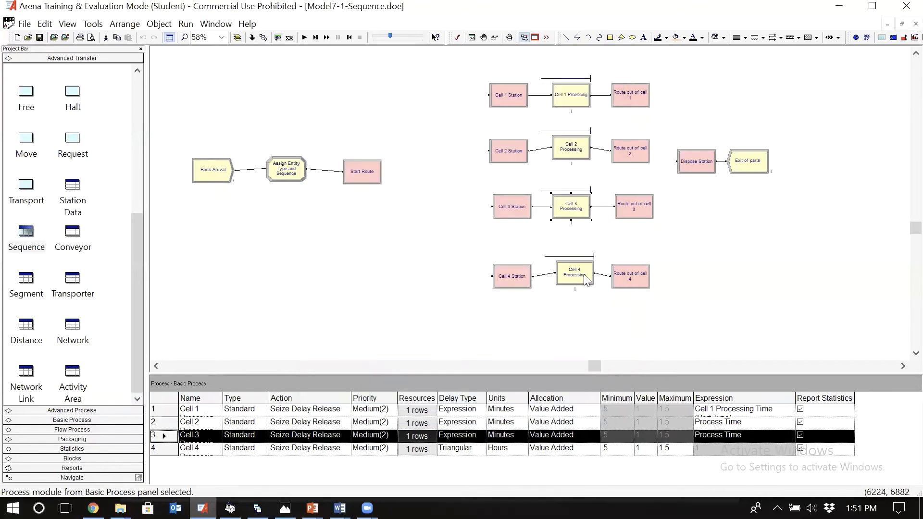
Step: Set the Cell 4 Processing module's delay type to Expression and its units to Minutes
double_click(585, 277)
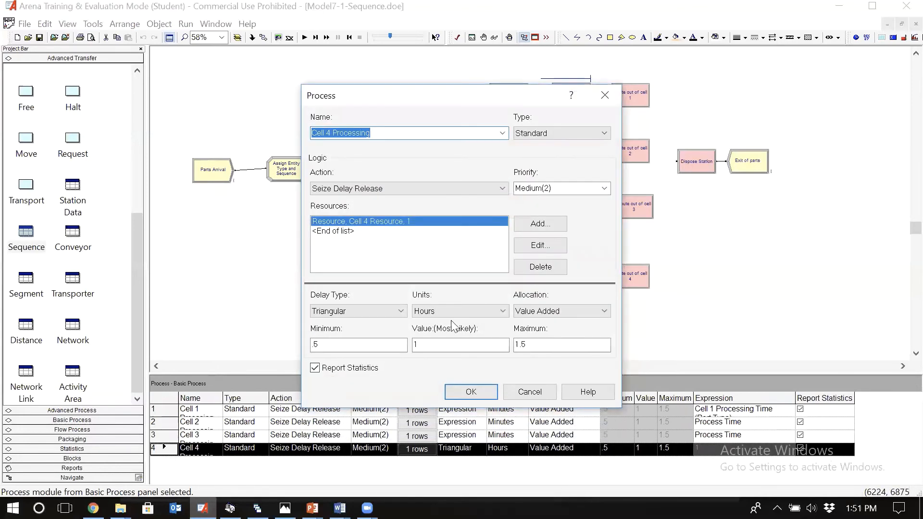
click(393, 313)
key(Down)
key(Down)
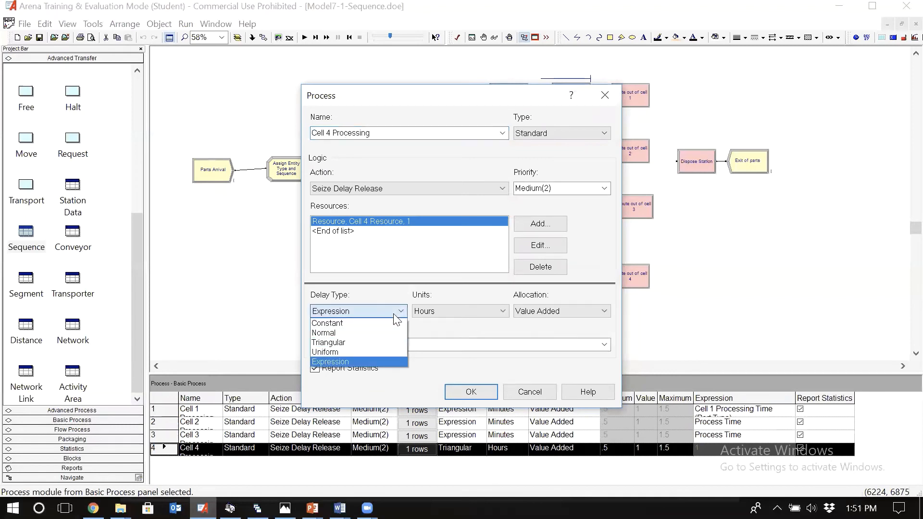
key(Return)
click(437, 313)
key(Up)
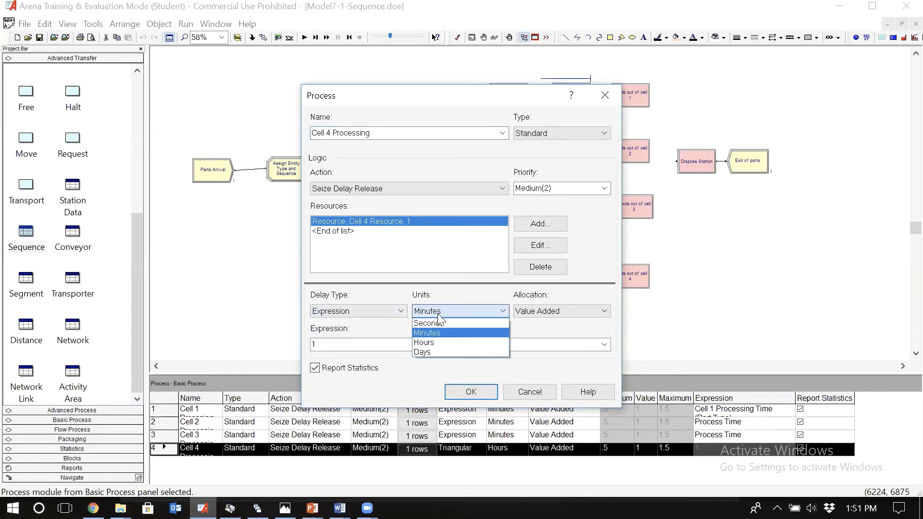
key(Return)
Step: Set the Cell 4 Processing delay expression to Process Time and accept the module
double_click(427, 342)
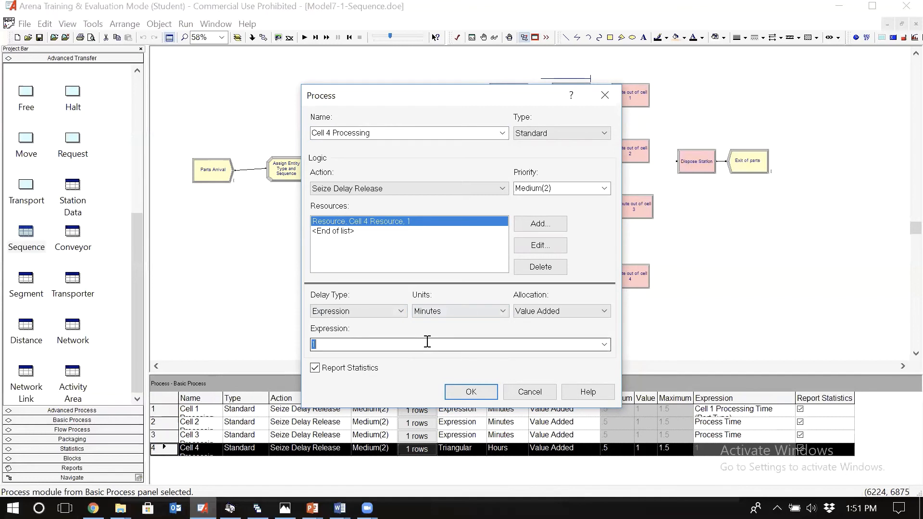
text(Process Time)
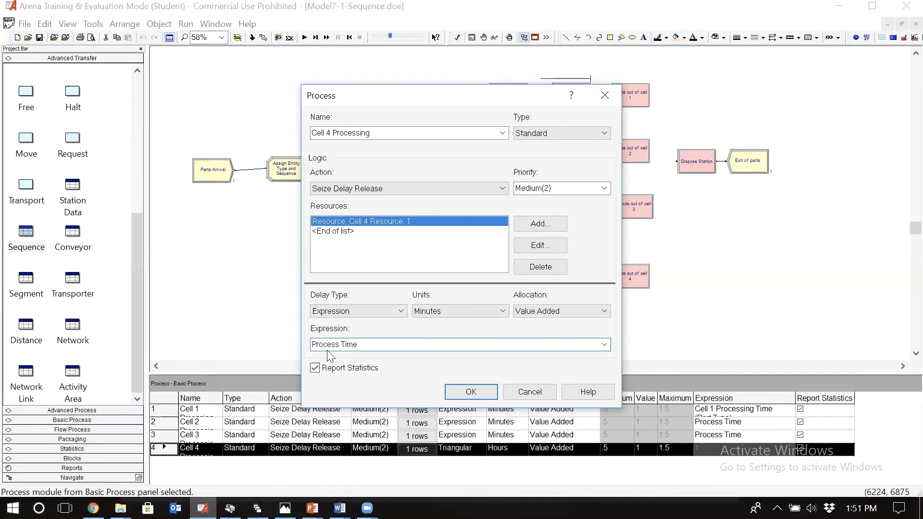
click(469, 392)
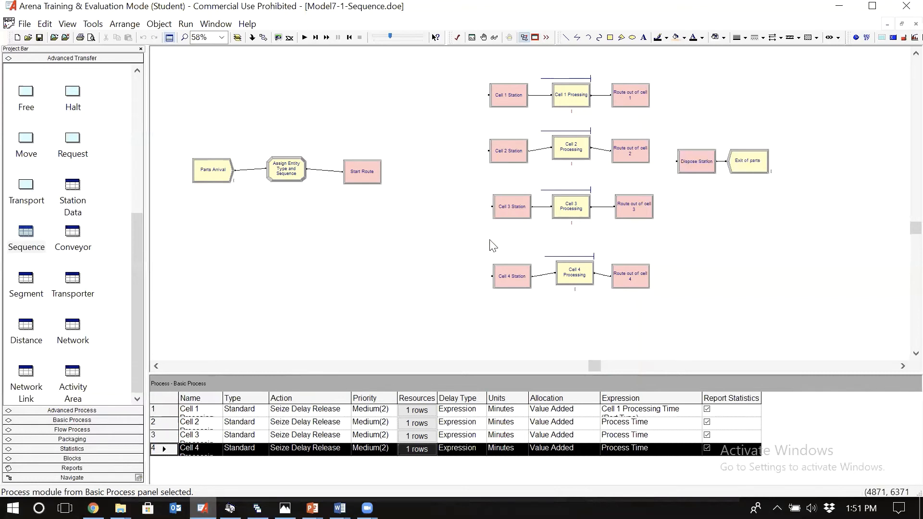
Step: Open the Part 2 Sequence from the Sequence data module and select its Part 2 Step 2 at Cell 2 Station
click(27, 234)
double_click(164, 425)
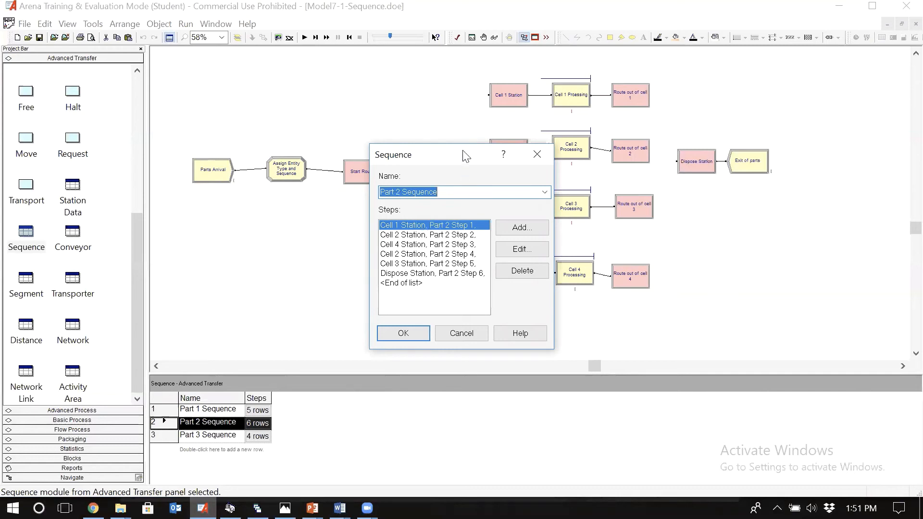
drag(464, 156, 390, 147)
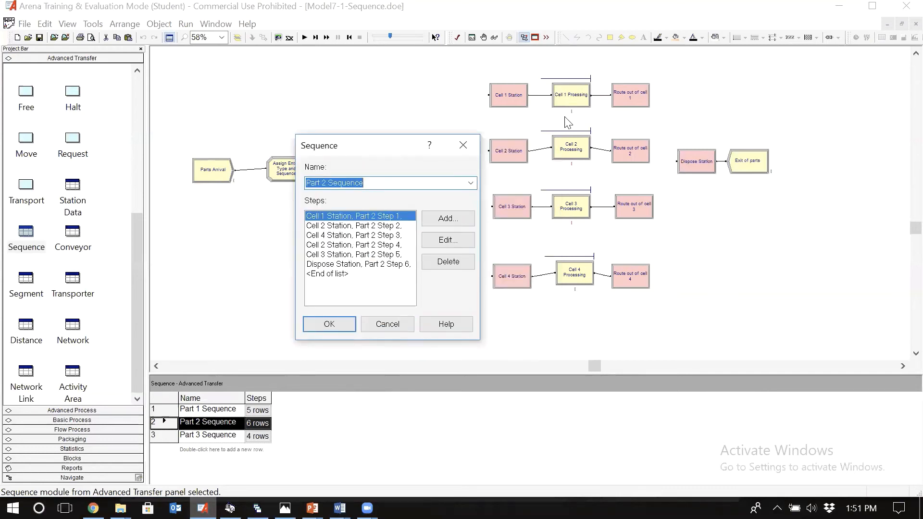
click(391, 226)
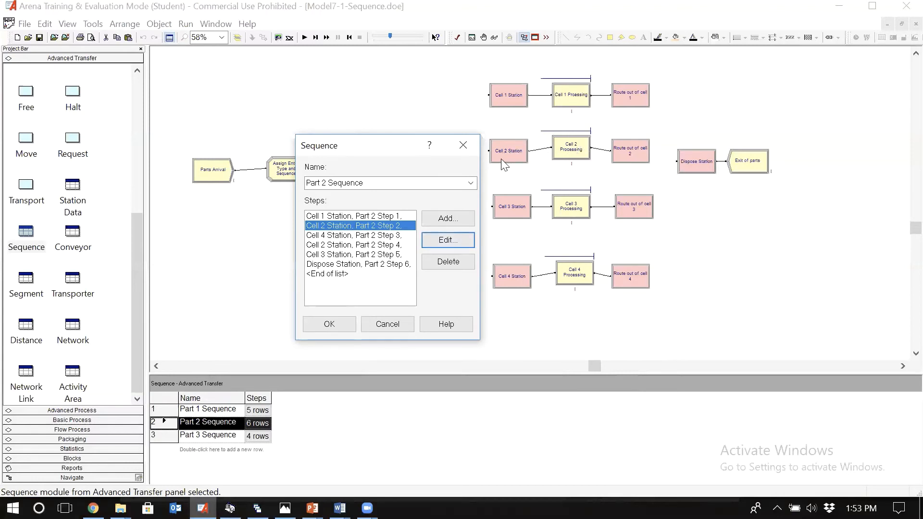
Step: Add an attribute assignment for Process Time to Part 2 Step 2 at Cell 2 Station
click(451, 240)
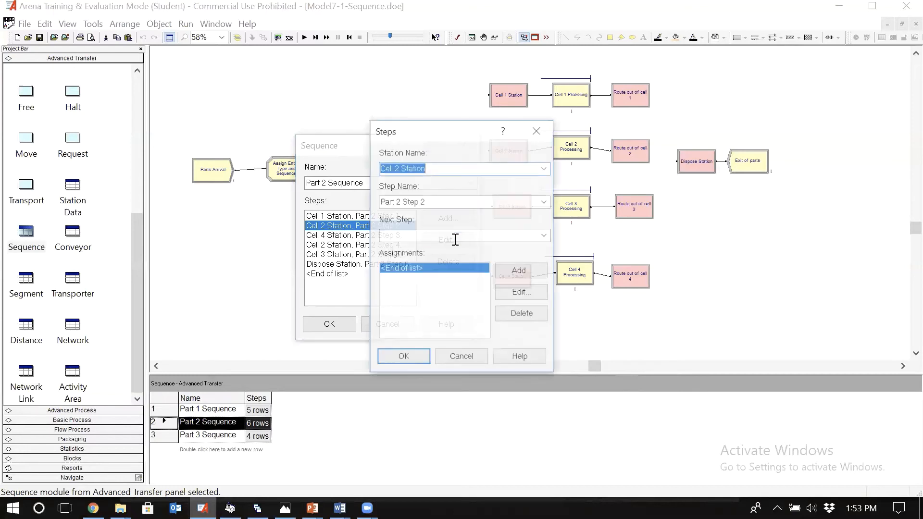
click(509, 277)
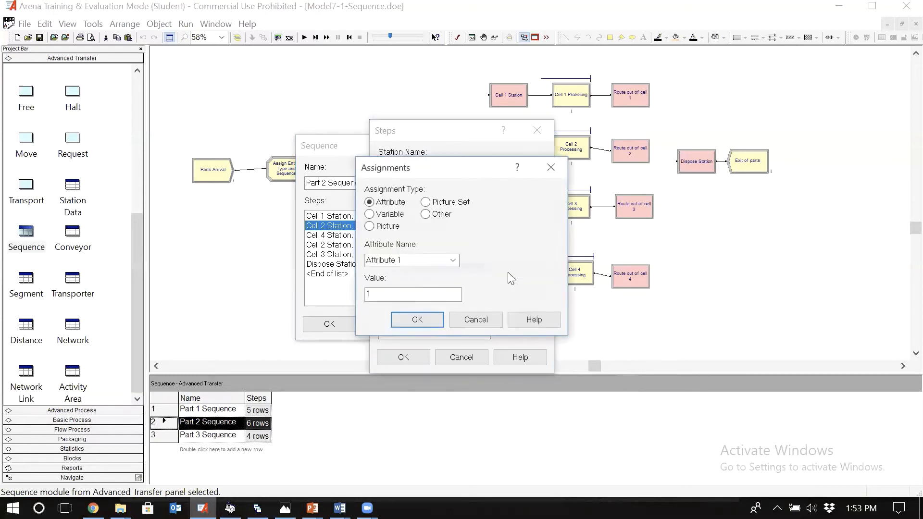
click(452, 261)
text(pr)
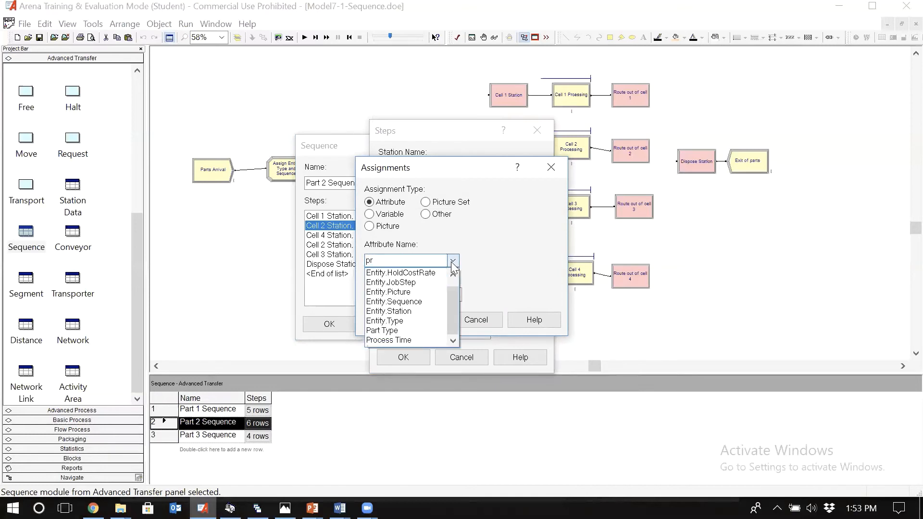
click(389, 340)
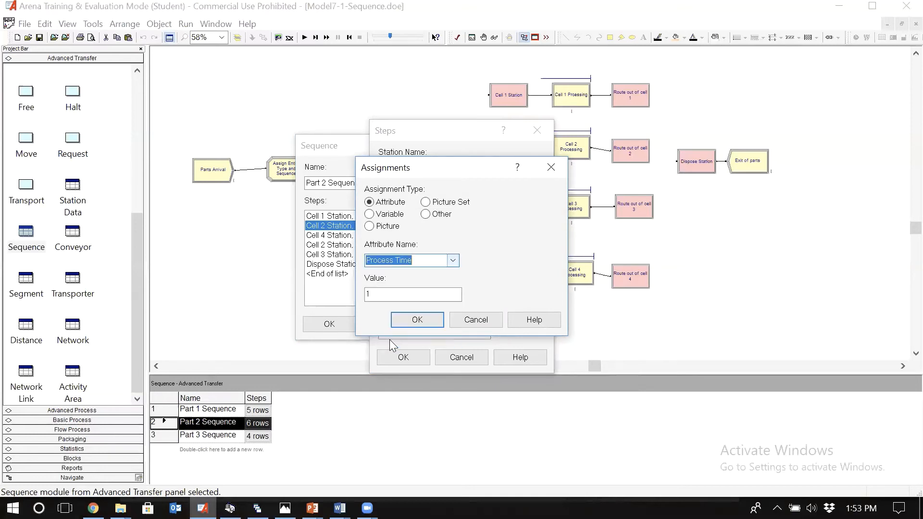
Step: Set Part 2 Step 2's Process Time to a TRIA expression with the routing table's Cell 2 times, and accept the step
double_click(412, 291)
text(TR)
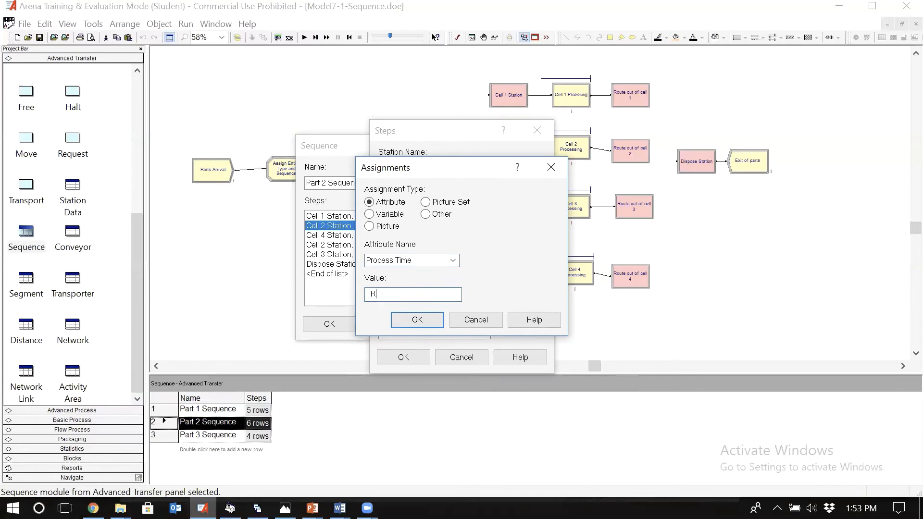
text(IA()
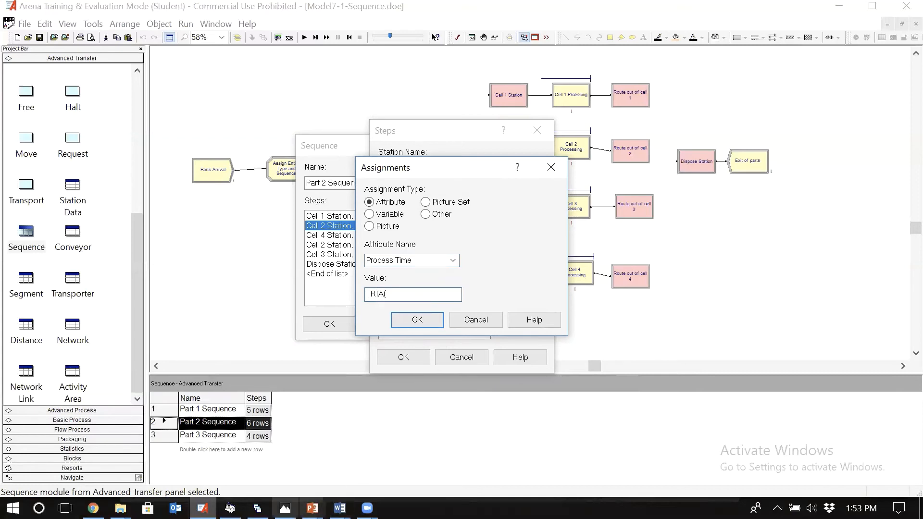
click(285, 508)
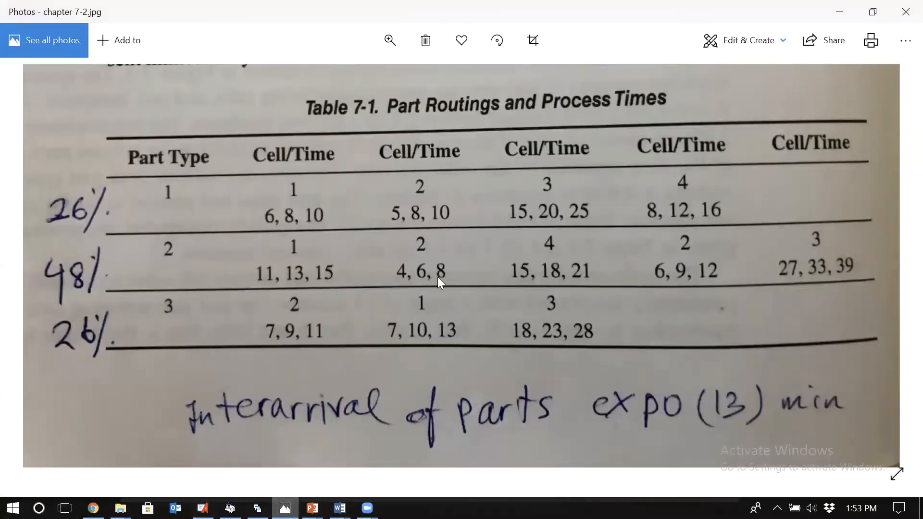
click(202, 508)
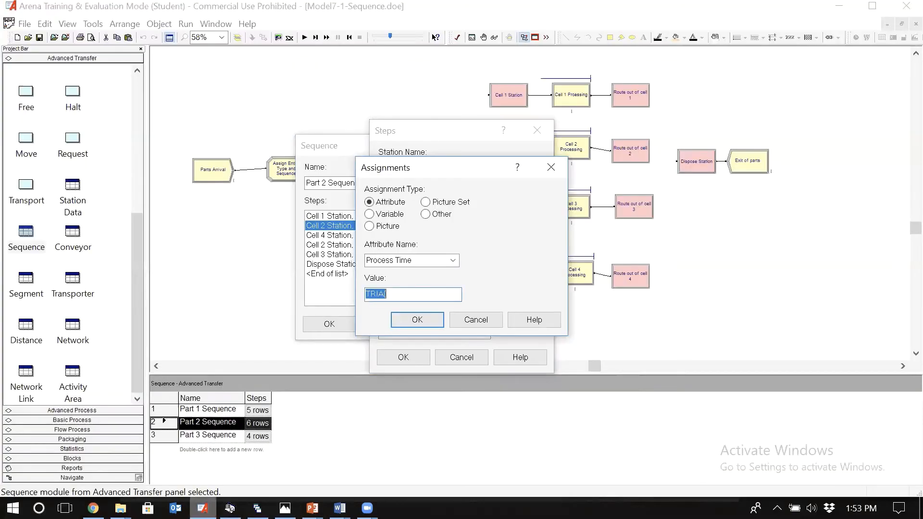
click(397, 293)
text(4,8,6)
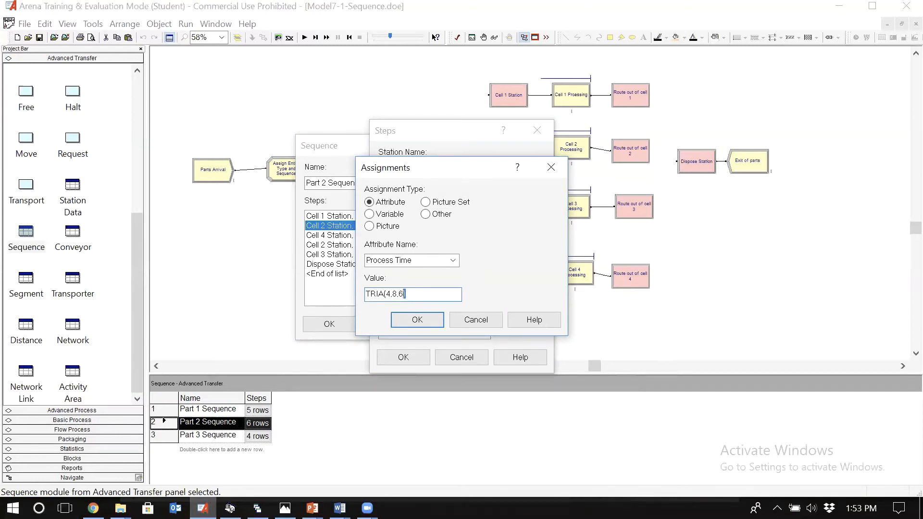
key(shift+Home)
key(Return)
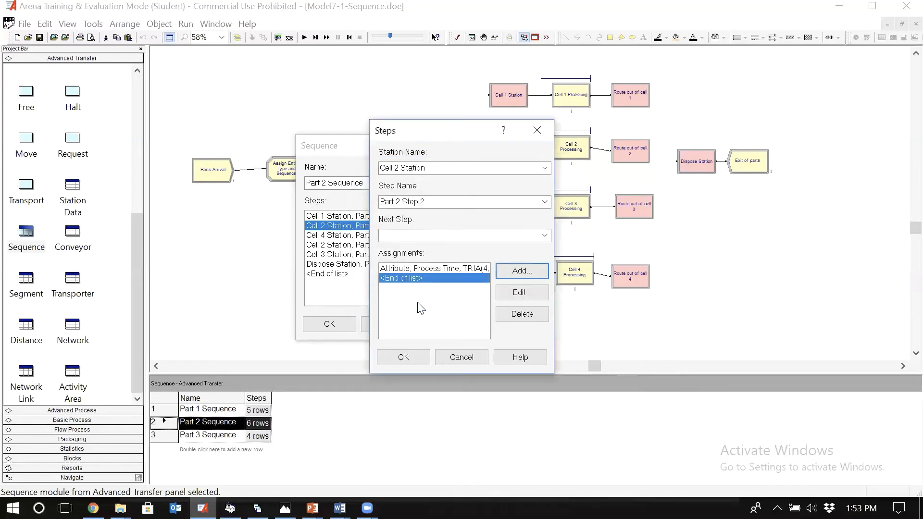
click(420, 356)
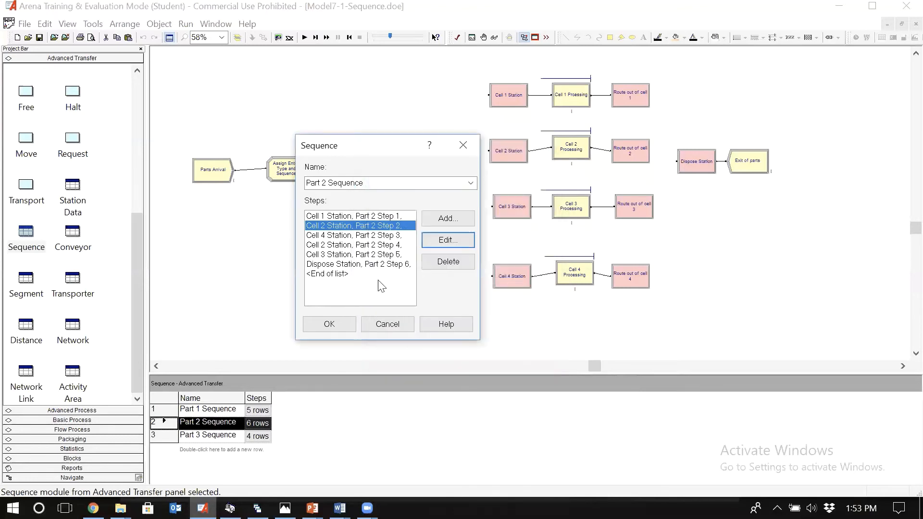
Step: Open Part 2 Step 3 at Cell 4 Station, check its times in the routing table, and add a Process Time attribute assignment
click(368, 237)
click(444, 240)
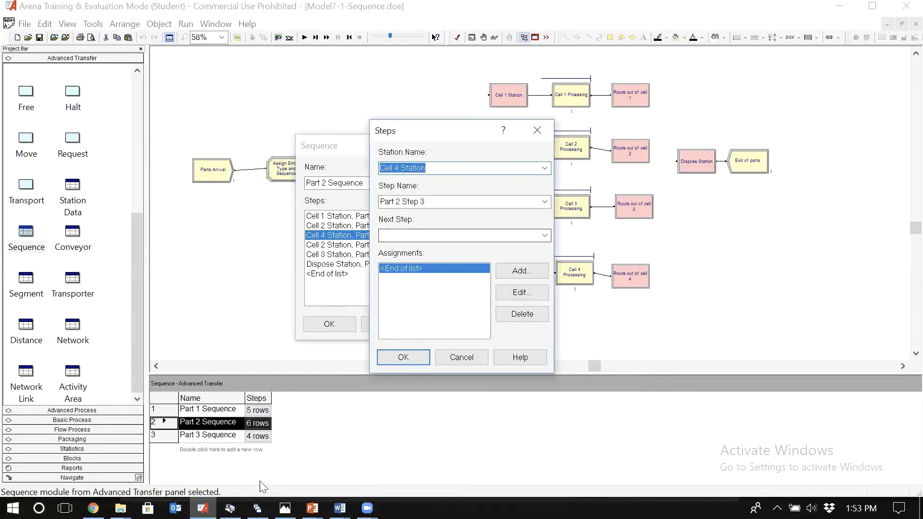
click(286, 509)
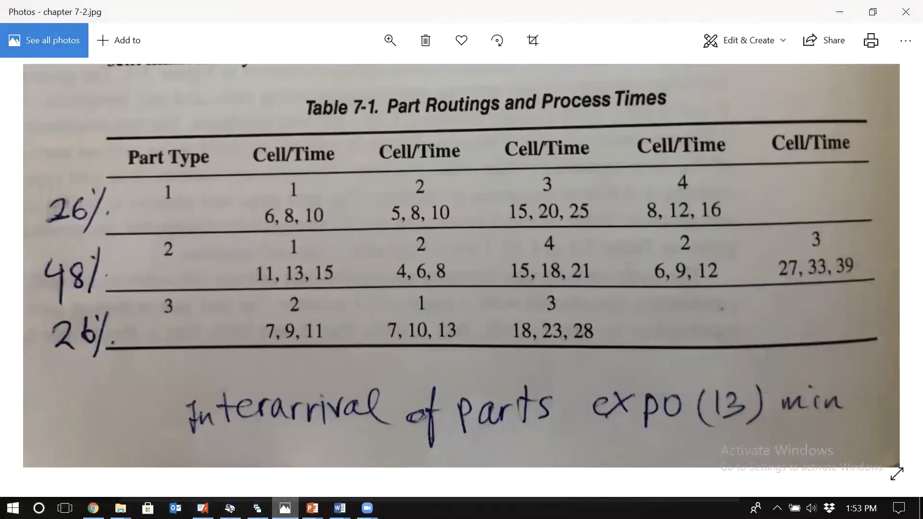
click(203, 508)
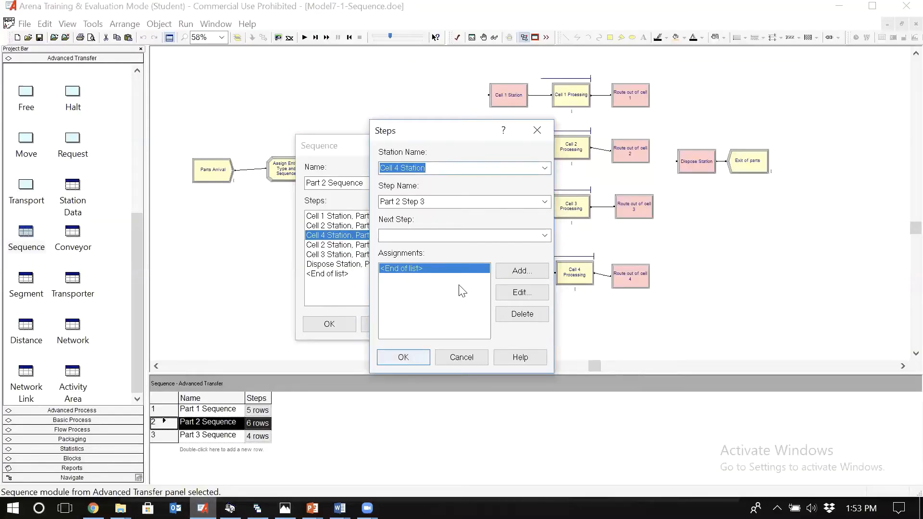
click(521, 273)
click(442, 260)
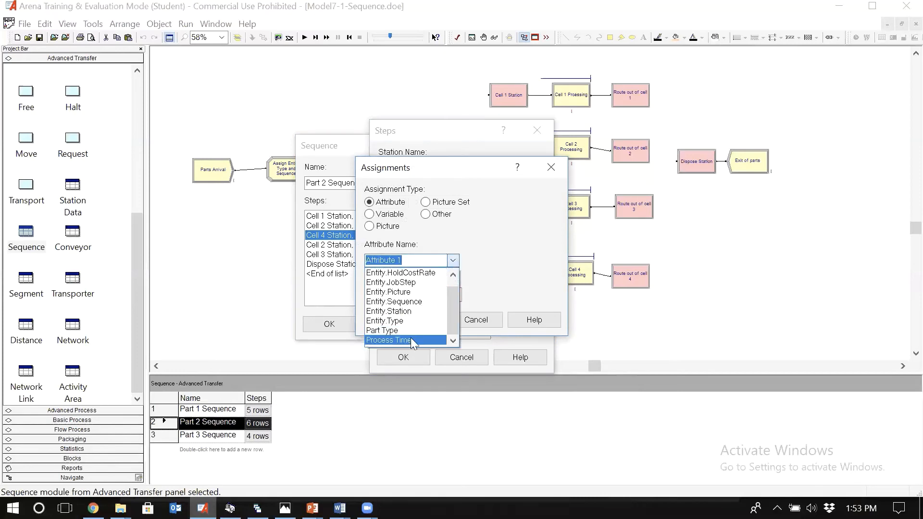
click(410, 337)
key(Tab)
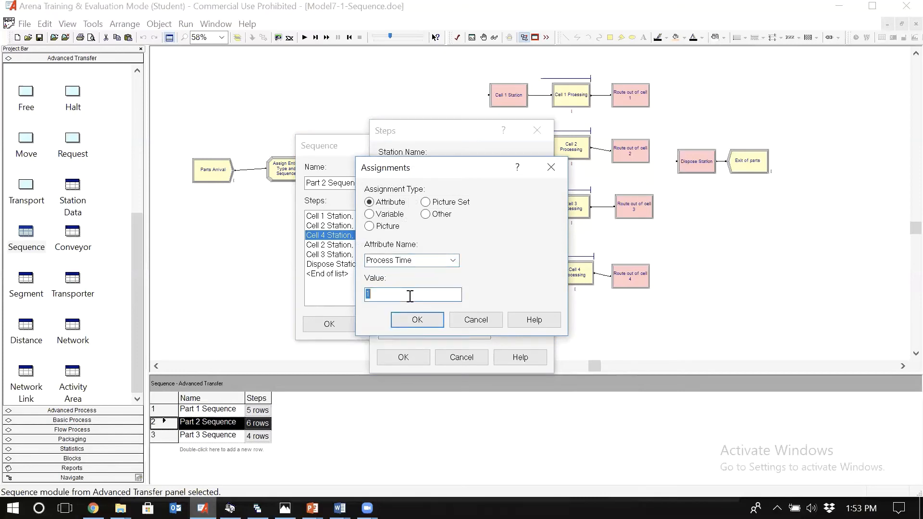
Step: Set the Process Time value of Part 2 Step 3 to TRIA(15,18,21) and accept the step
text(TRIA(15,18,21)
click(404, 320)
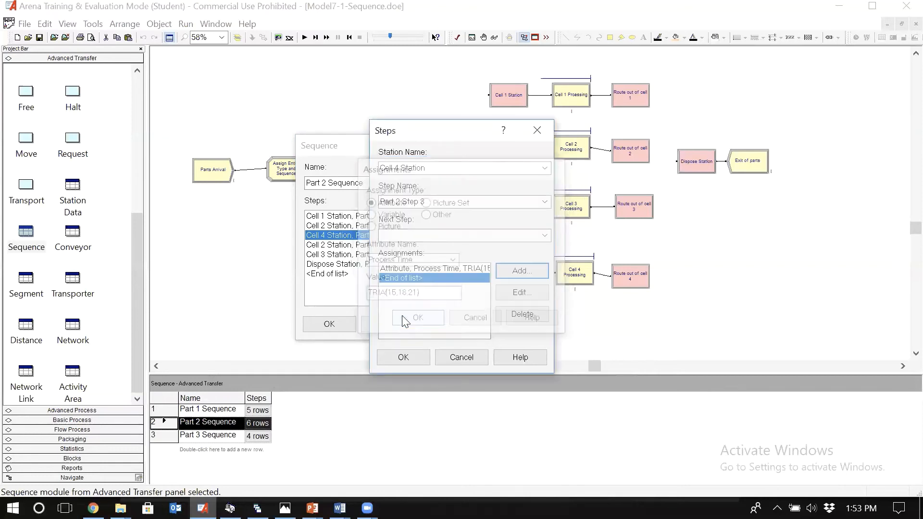
click(529, 272)
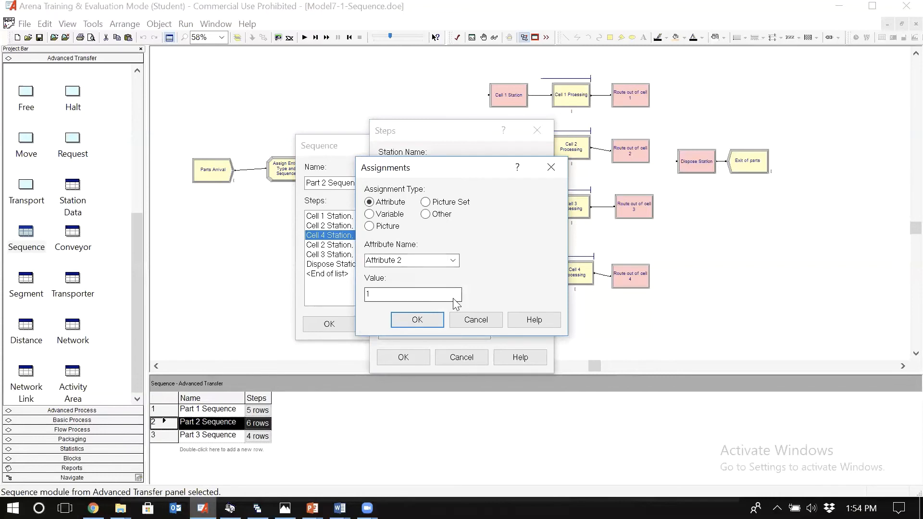
key(Escape)
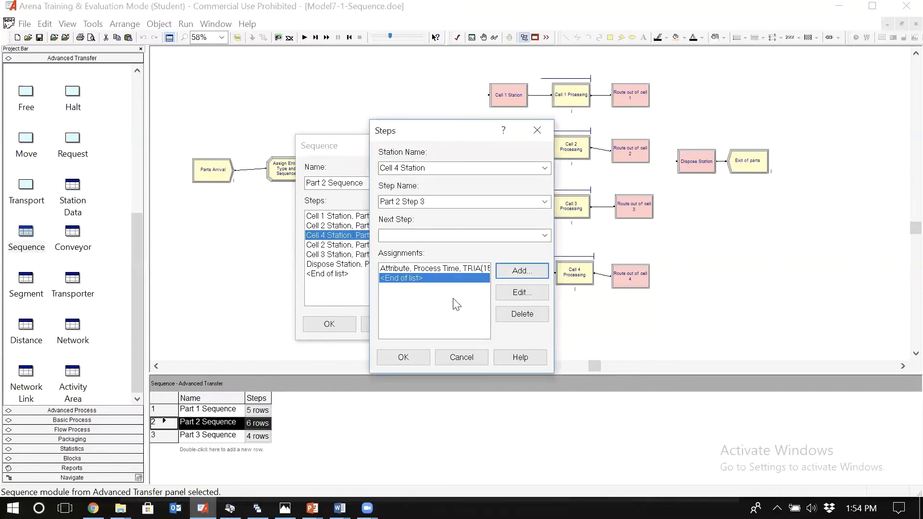
click(411, 354)
Step: Open Part 2 Step 4 at Cell 2 Station and add an attribute assignment for Process Time
click(370, 245)
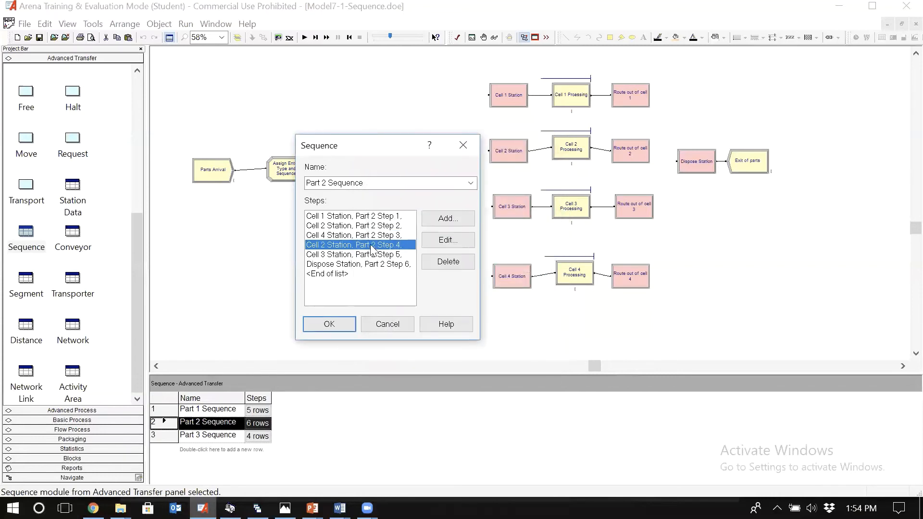
click(430, 245)
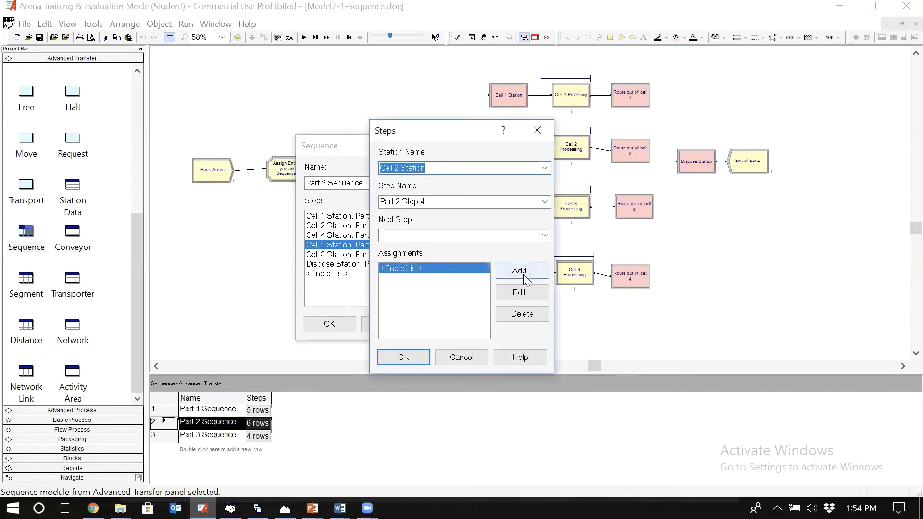
click(523, 272)
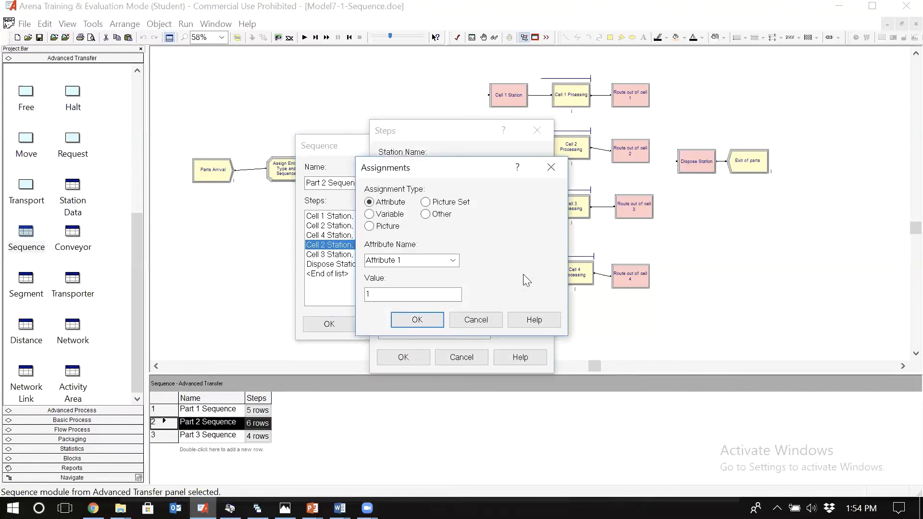
click(458, 260)
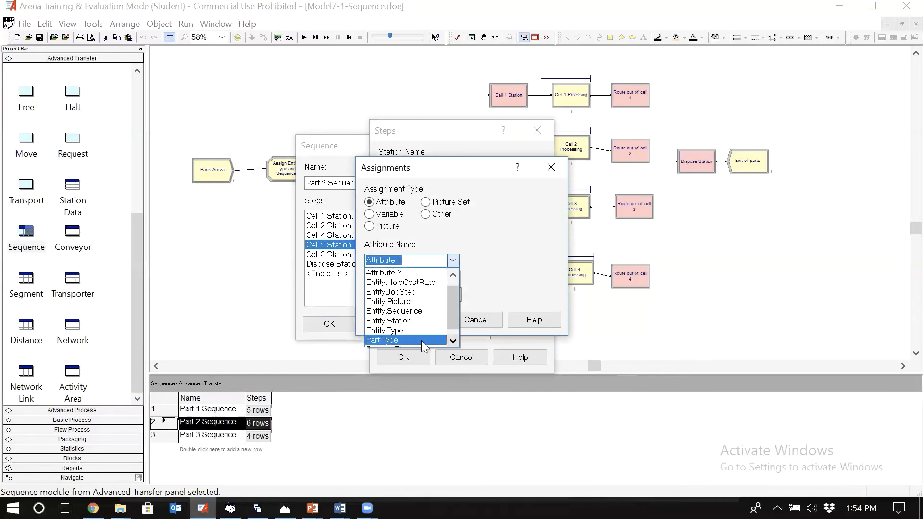
scroll(417, 340, down, 1)
click(418, 339)
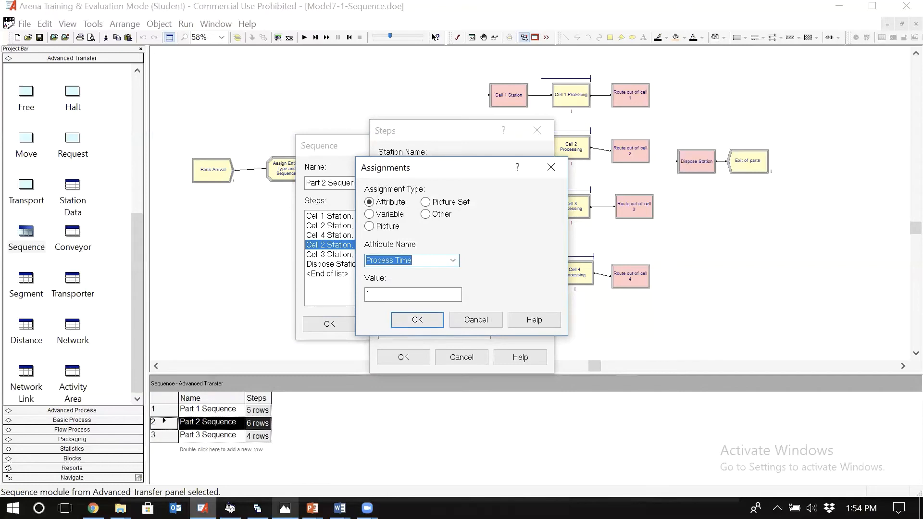
Step: Set the Process Time value of Part 2 Step 4 to TRIA(6,9,12) from the routing table and accept the step
key(alt+Tab)
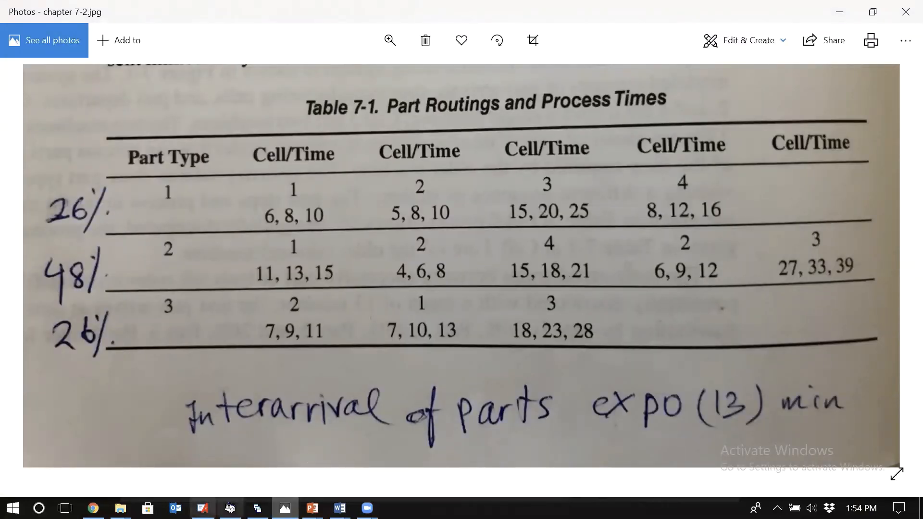
key(alt+Tab)
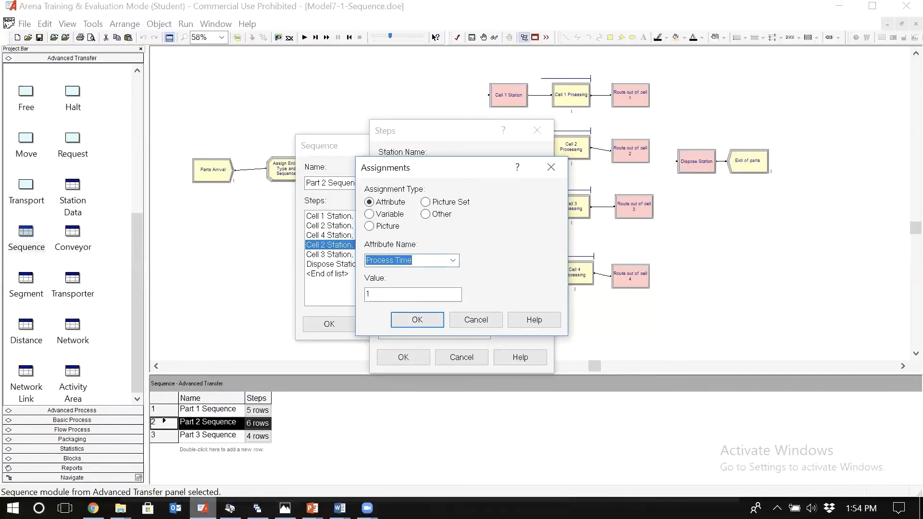
click(385, 296)
key(BackSpace)
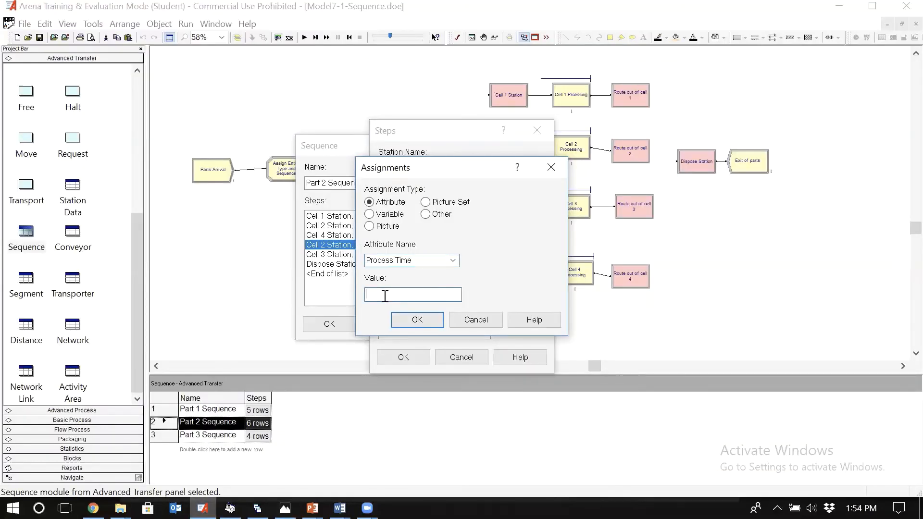
text(TRIA(6,9,12)
click(414, 320)
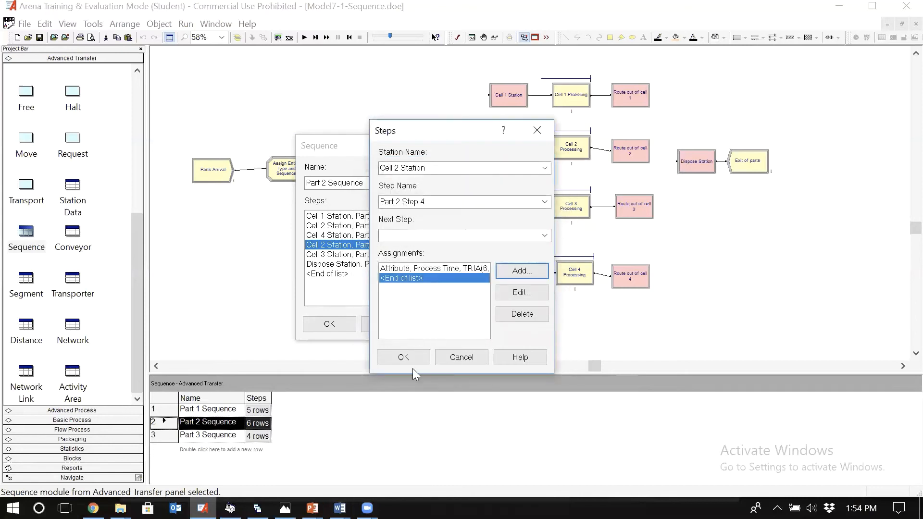
click(403, 357)
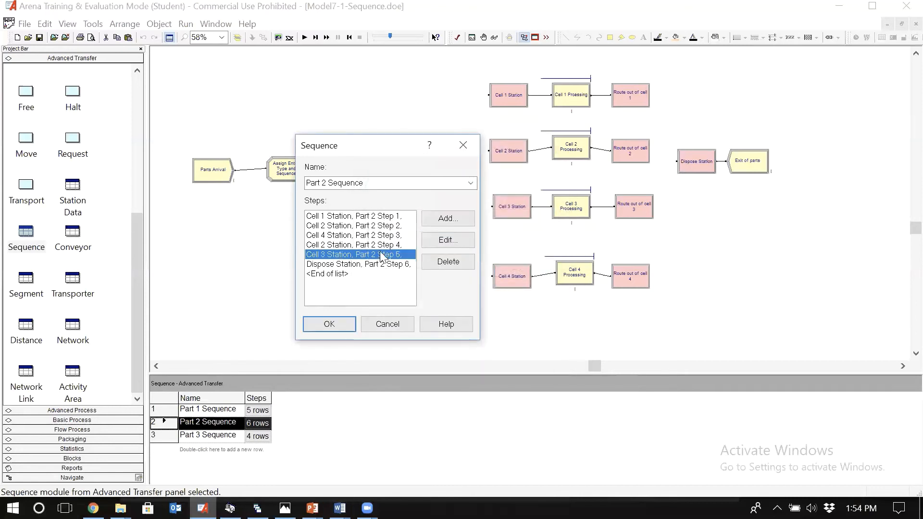
Step: Open Part 2 Step 5 at Cell 3 Station, check its times in the routing table, and add a Process Time attribute assignment
click(384, 254)
click(448, 240)
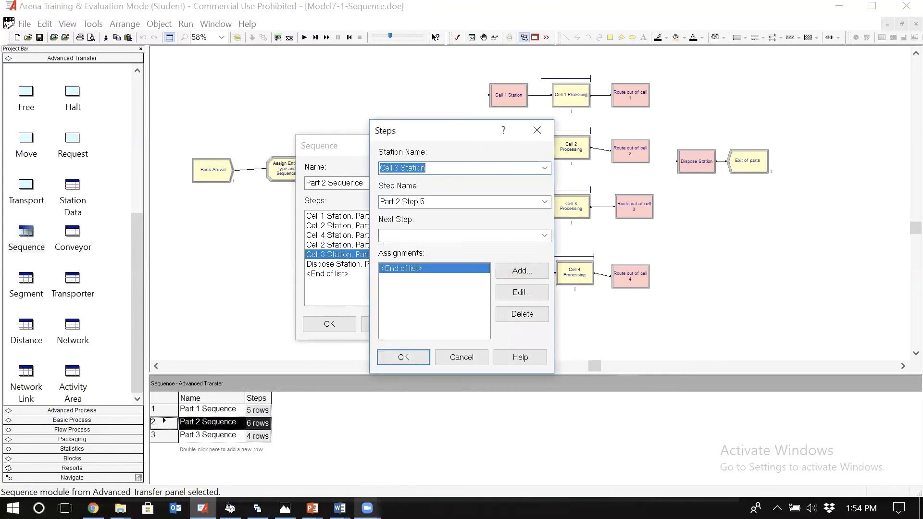
click(285, 508)
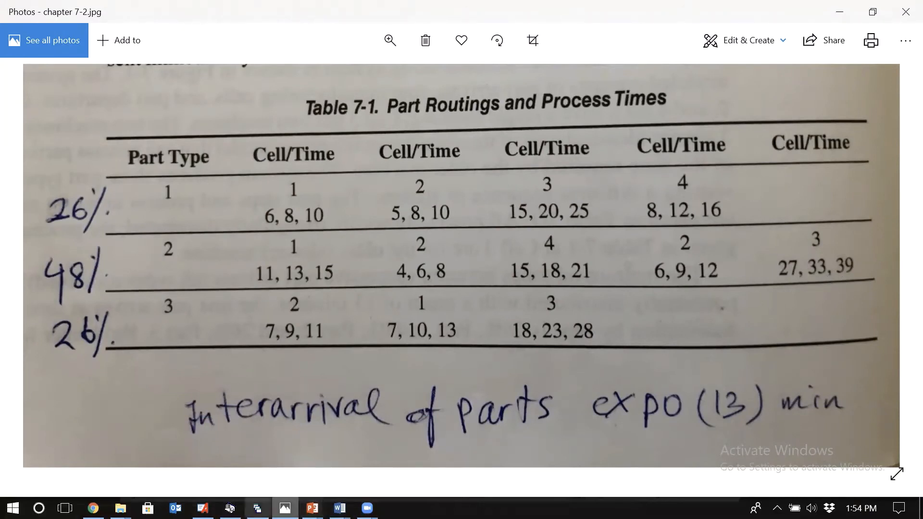
click(203, 509)
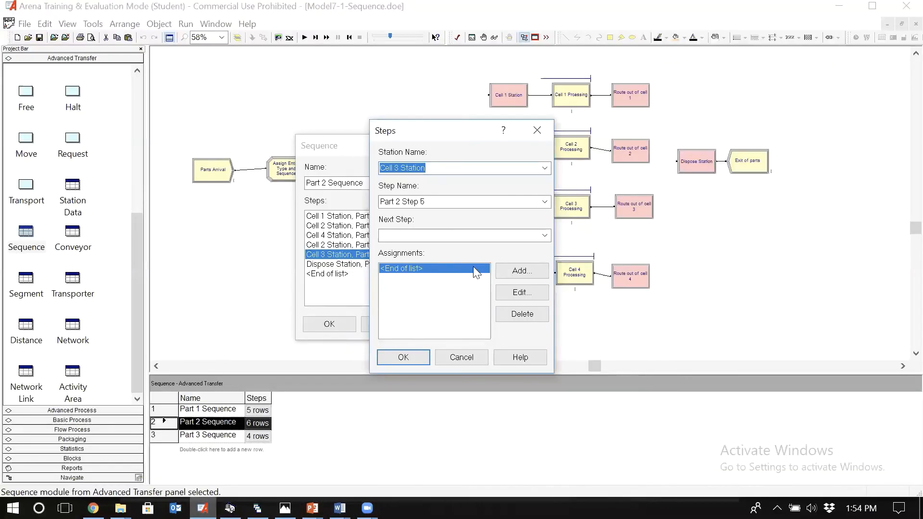
click(514, 272)
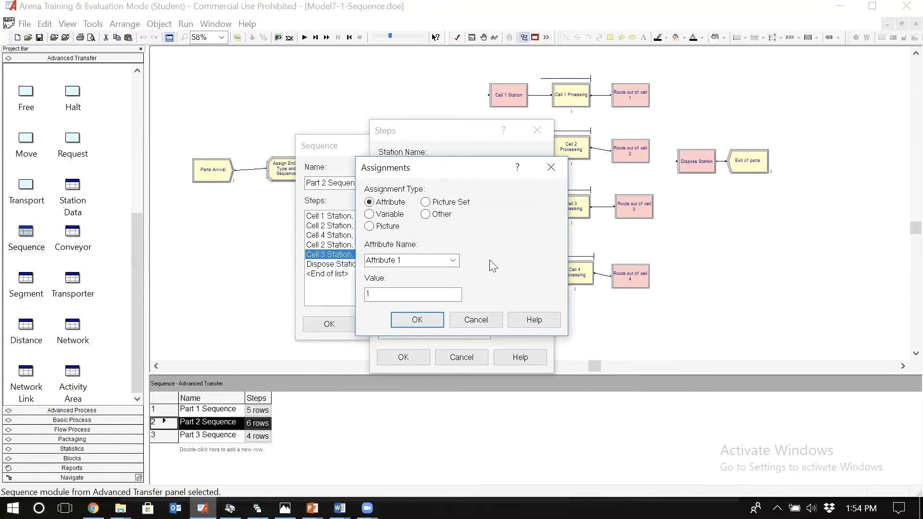
click(453, 260)
click(453, 331)
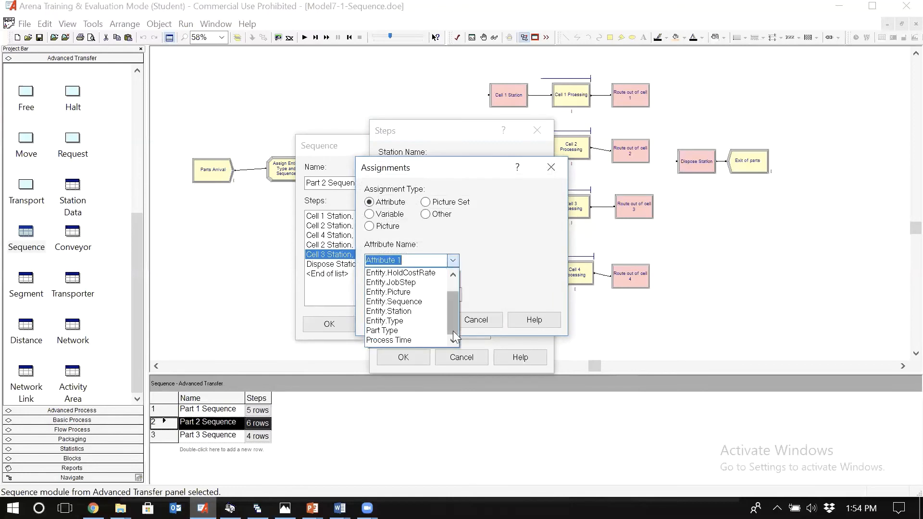
click(410, 339)
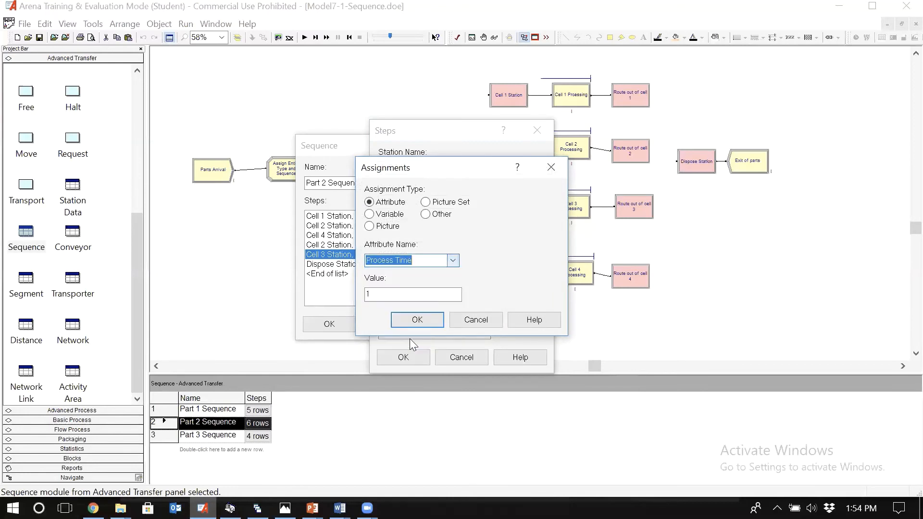
Step: Set the Process Time value of Part 2 Step 5 to TRIA(27,33,39)
click(402, 294)
text(TR)
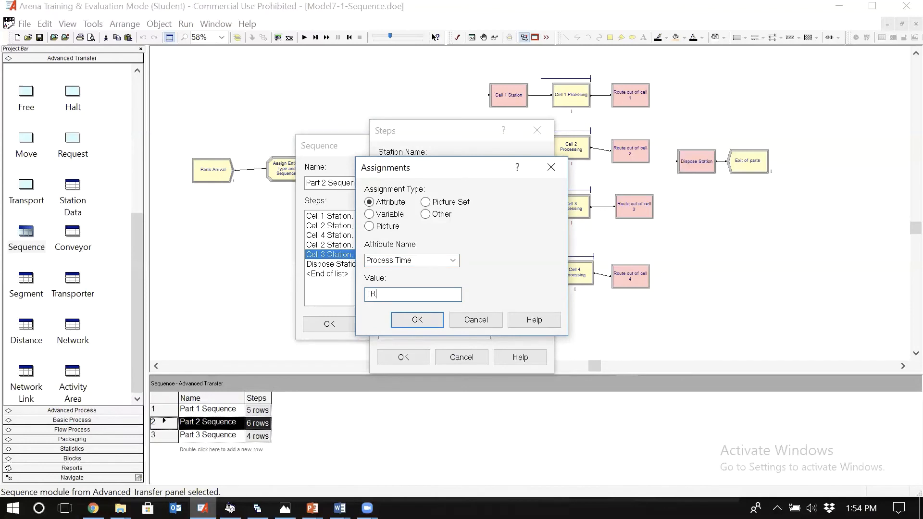
text(IA(27,33,39))
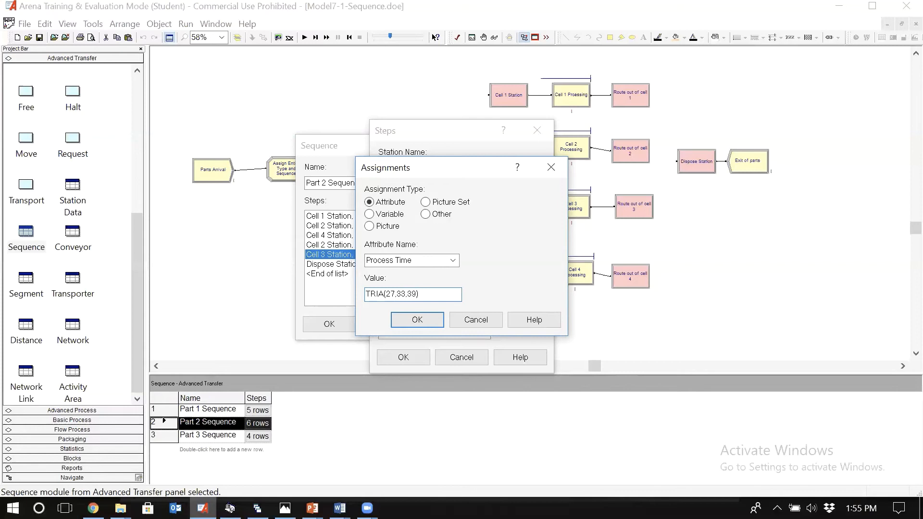
Step: Accept the Process Time assignment of Part 2 Step 5, close Part 2 Sequence with its changes, and save the model
click(416, 319)
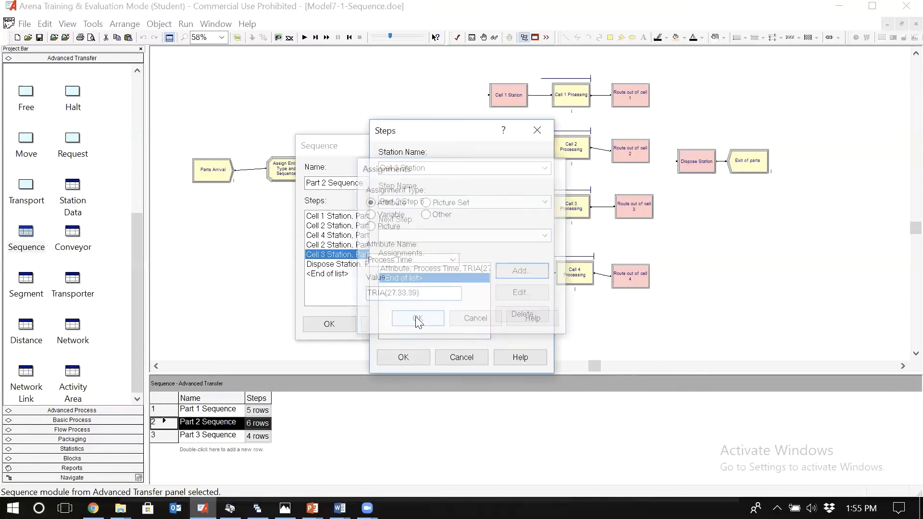
click(414, 362)
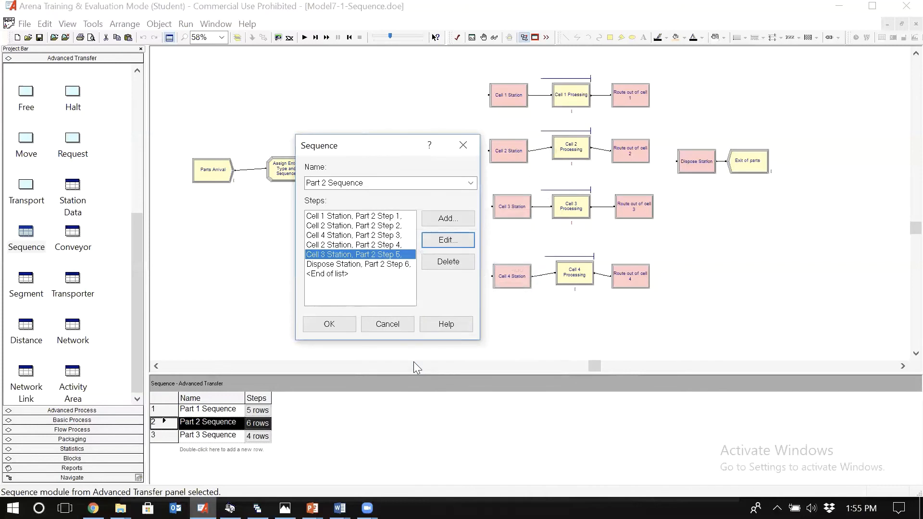
click(329, 324)
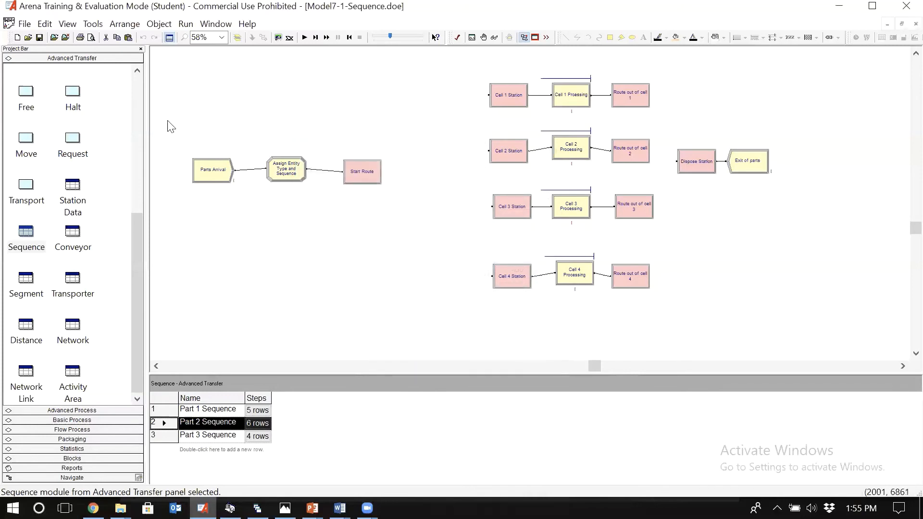
click(39, 38)
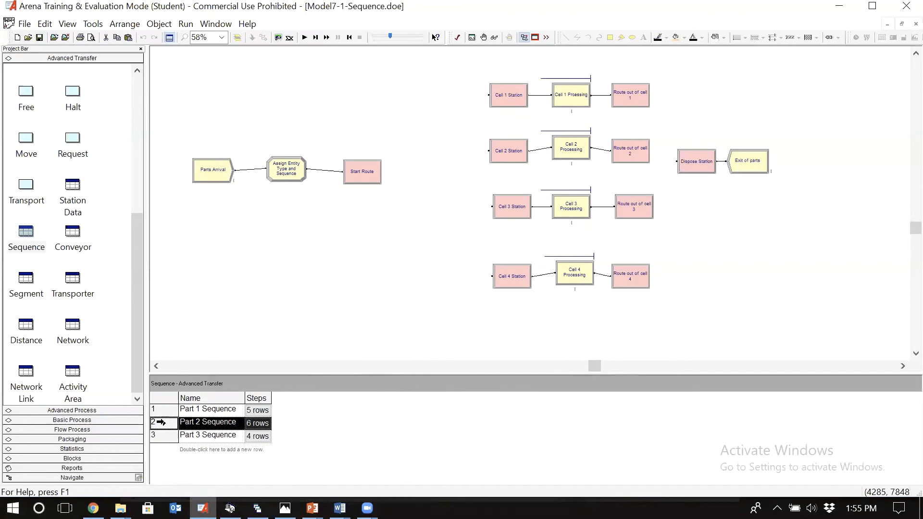
Step: Review the assignment of Part 2 Step 4 in Part 2 Sequence and close it without changes
double_click(161, 423)
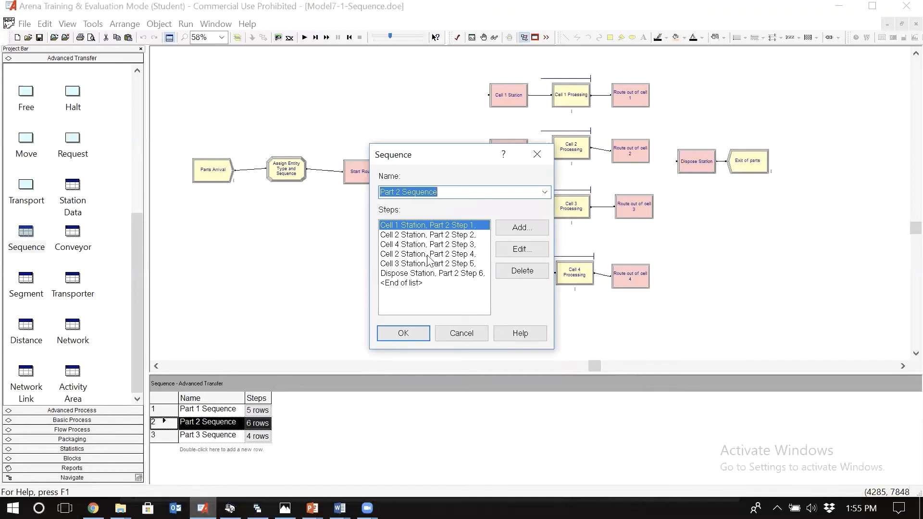
click(459, 255)
click(528, 252)
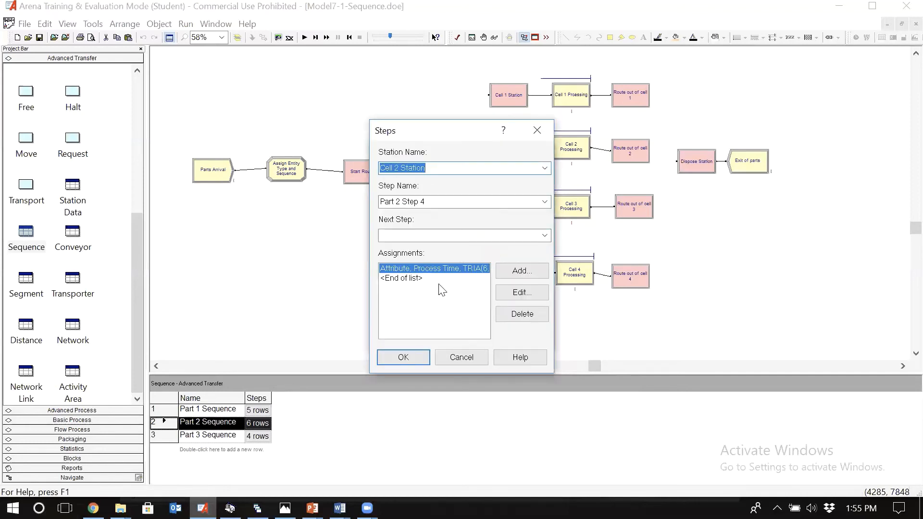
click(455, 362)
click(456, 331)
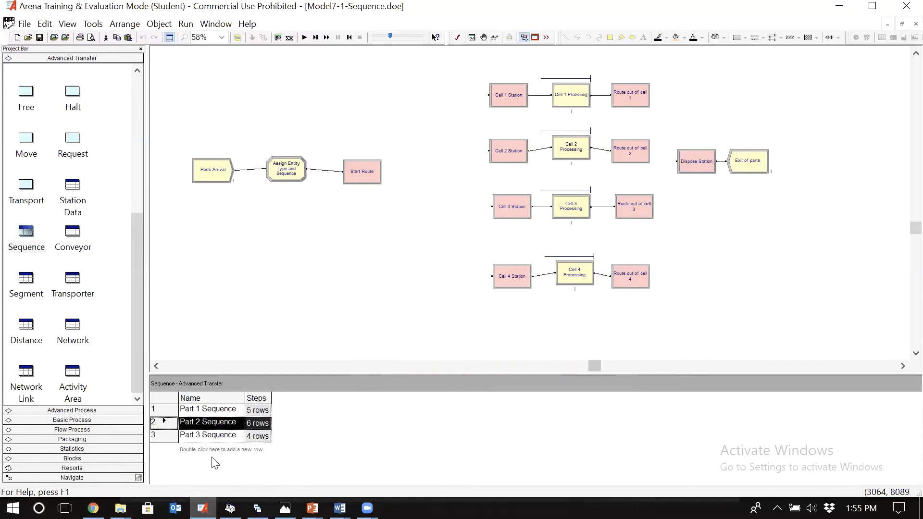
Step: Open Part 3 Step 1 at Cell 2 Station in Part 3 Sequence and add an attribute assignment for Process Time
double_click(165, 437)
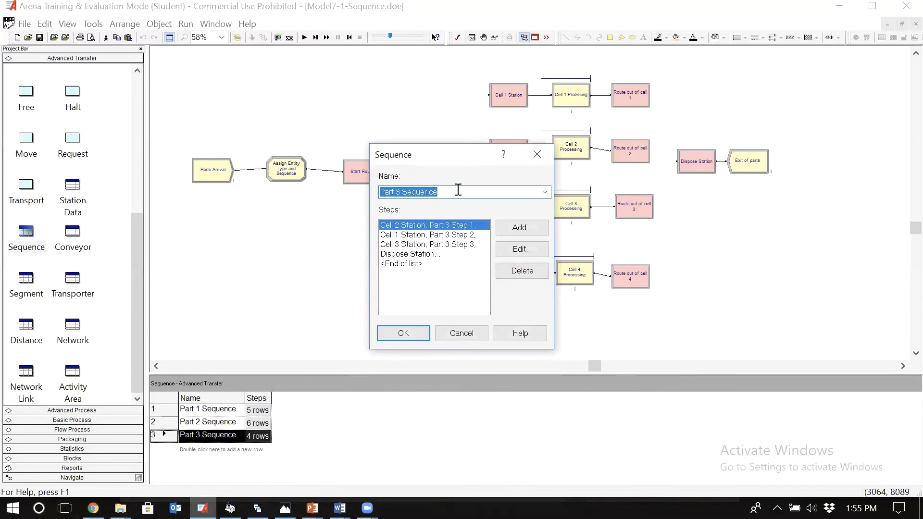
drag(468, 158, 355, 176)
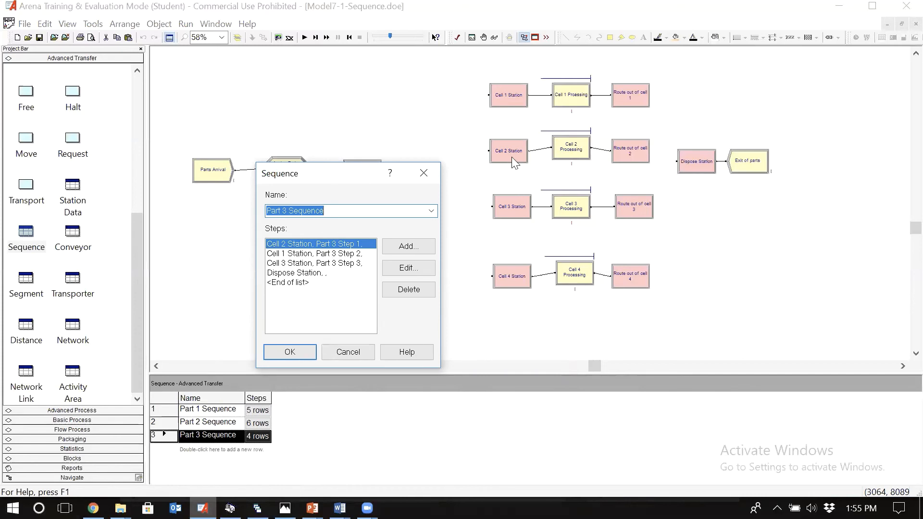
click(407, 268)
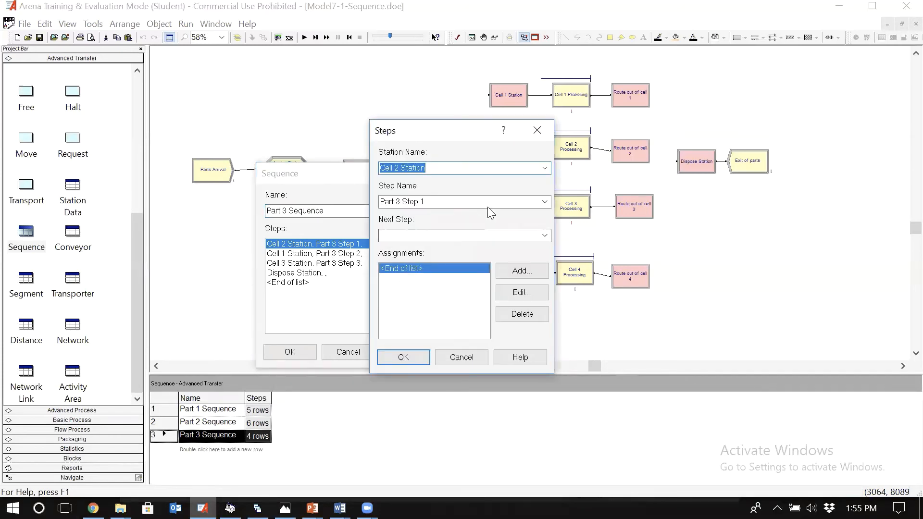
click(529, 268)
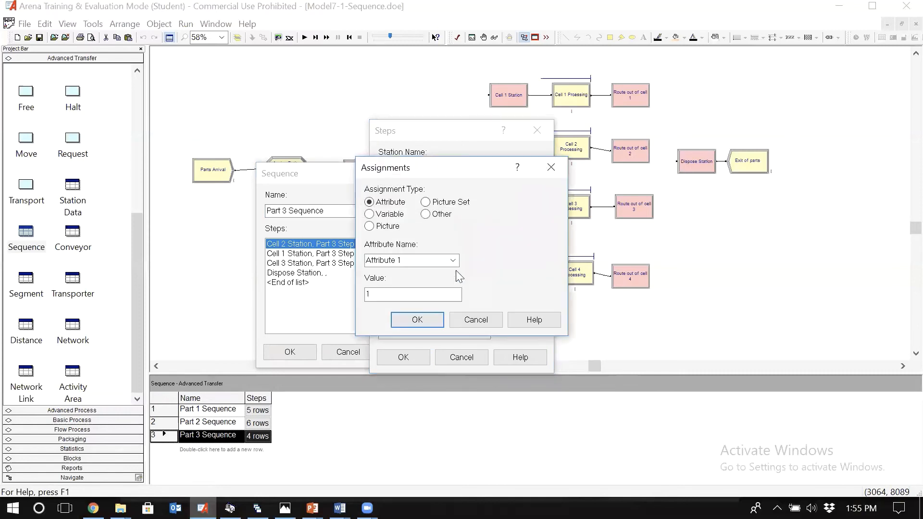
click(455, 260)
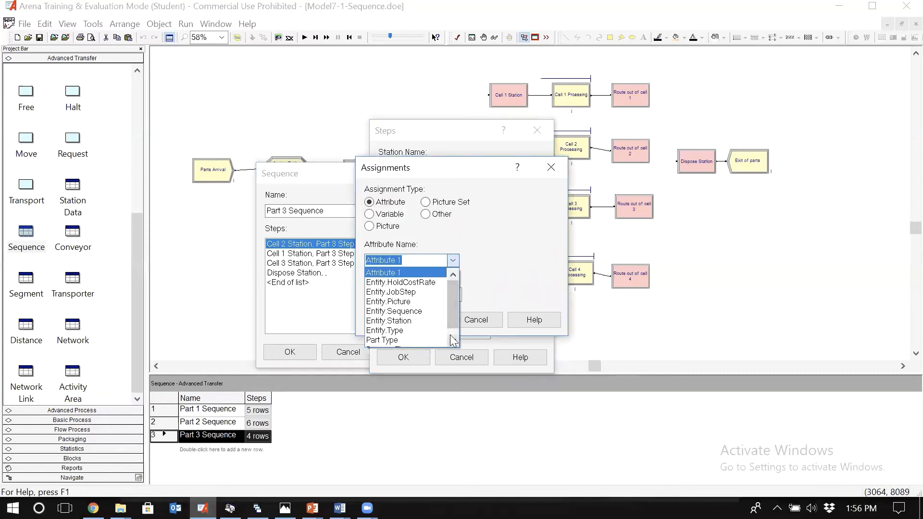
scroll(453, 339, down, 2)
click(411, 340)
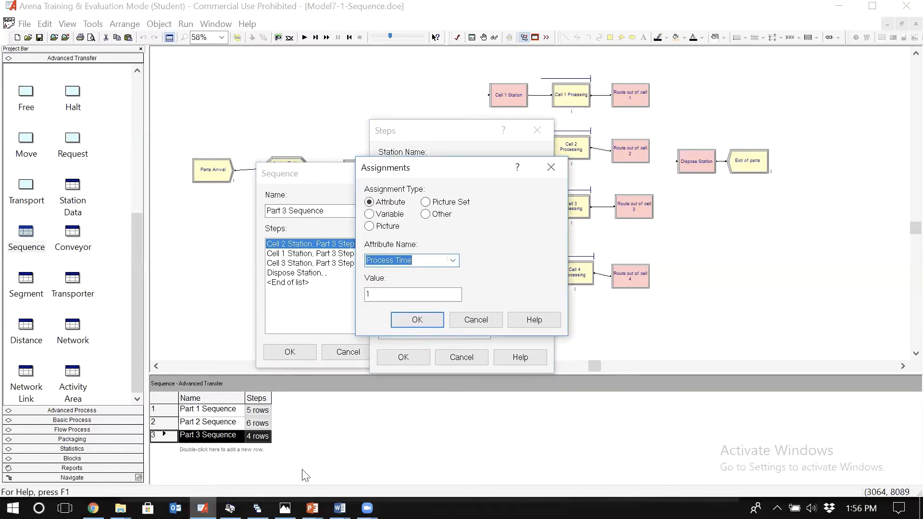
Step: Set the Process Time value of Part 3 Step 1 to TRIA(7,9,11) from the routing table and accept the step
click(285, 508)
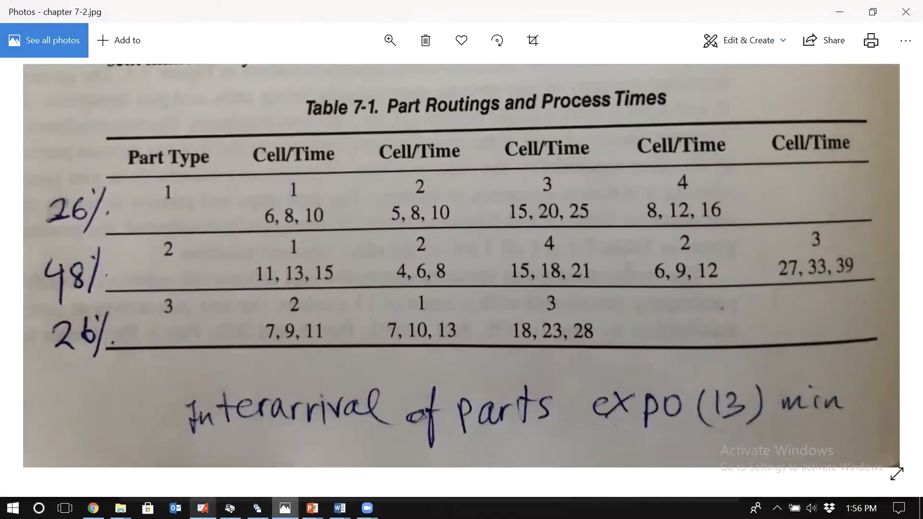
click(202, 508)
key(Tab)
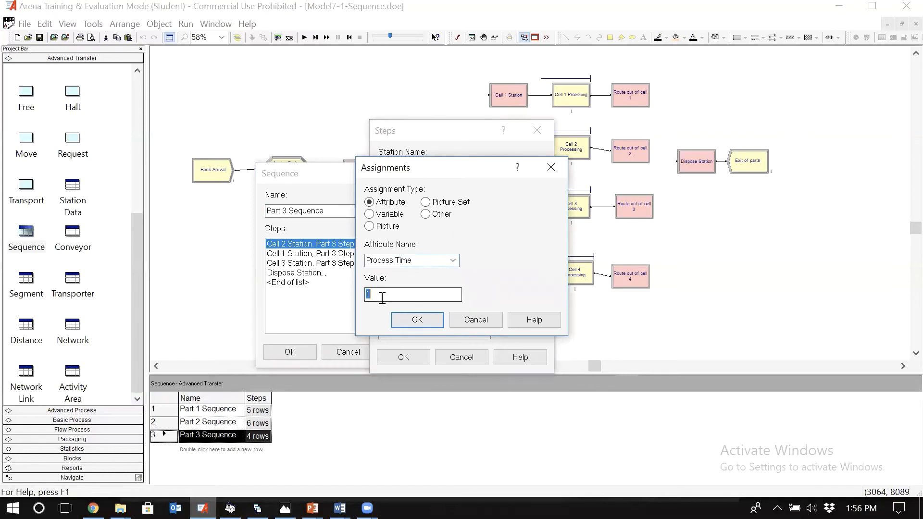
text(TRIA(7,9,11)
click(430, 320)
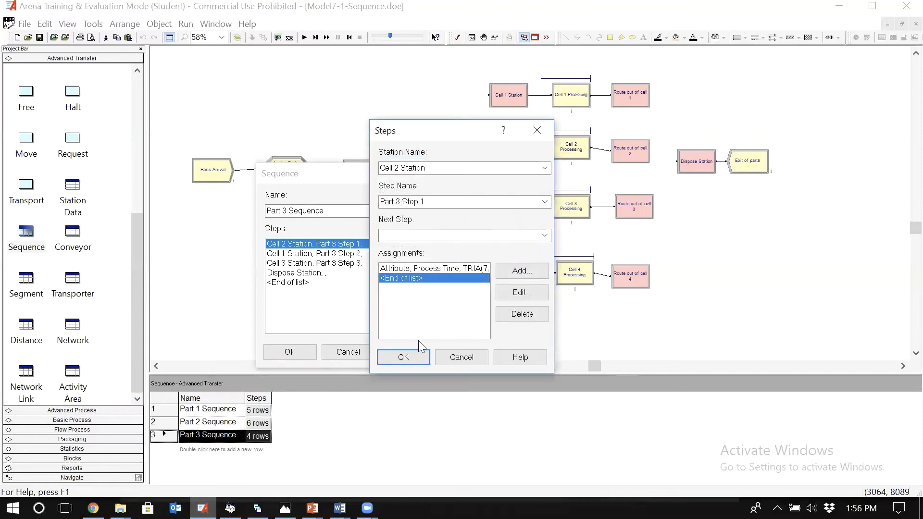
click(415, 358)
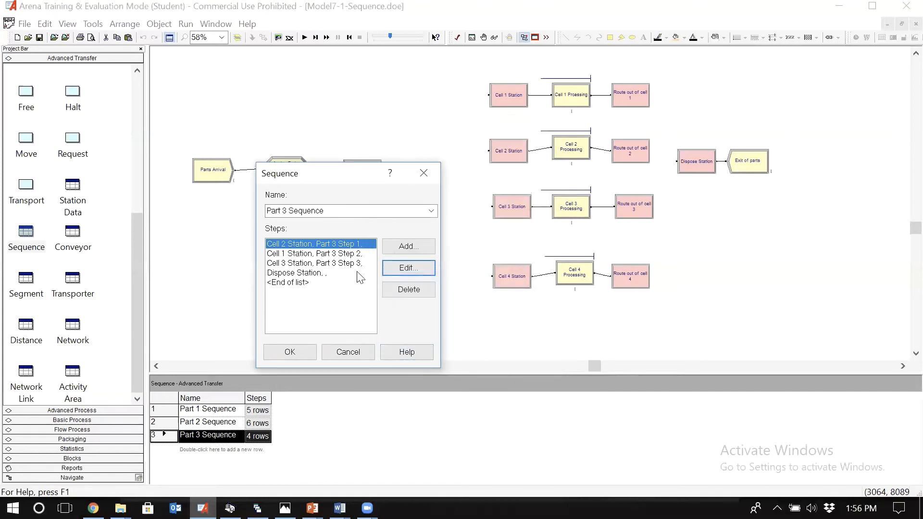
Step: Open Part 3 Step 3 at Cell 3 Station and add an attribute assignment for Process Time
click(301, 253)
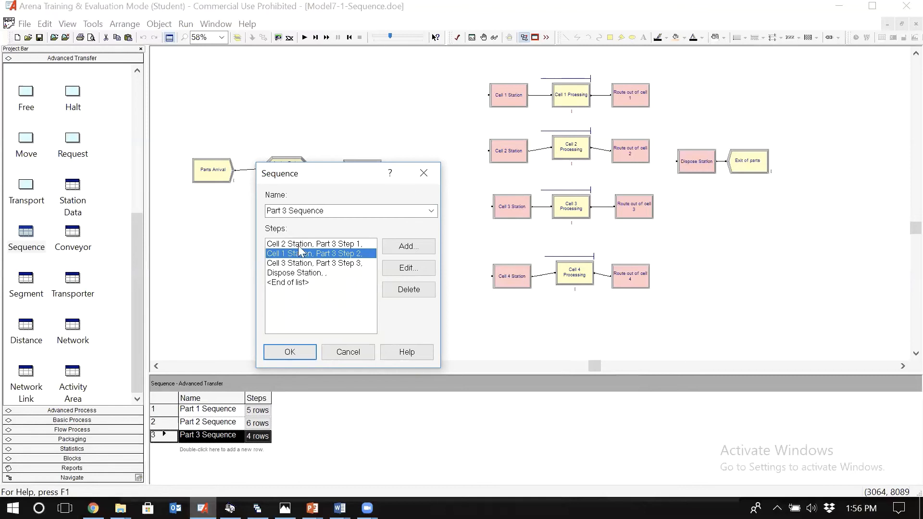
click(300, 265)
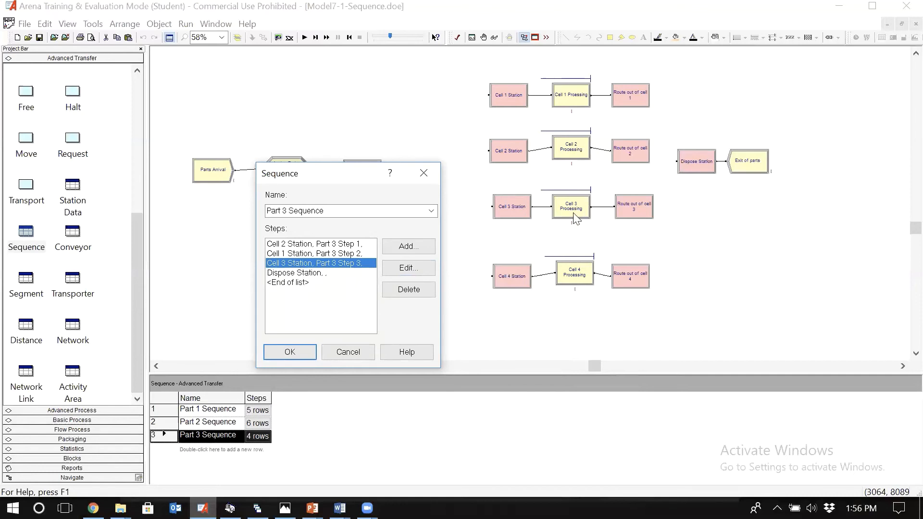
click(406, 269)
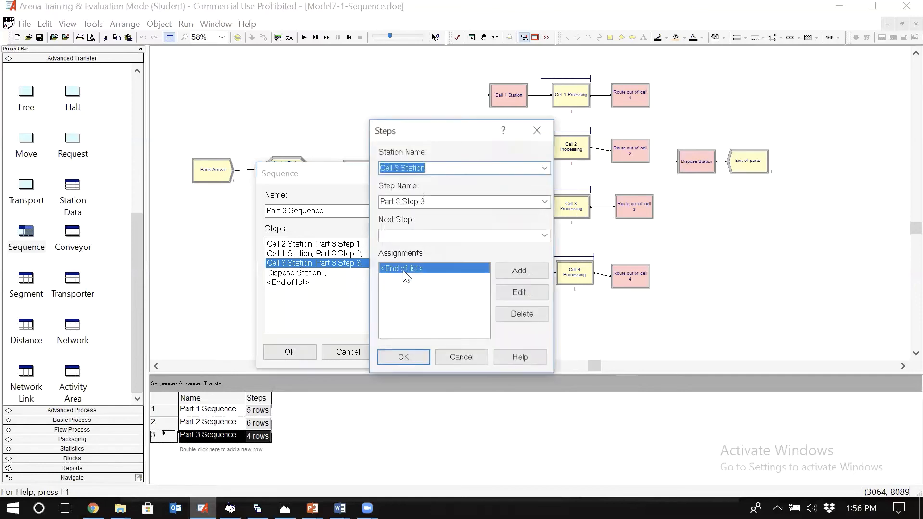
click(521, 272)
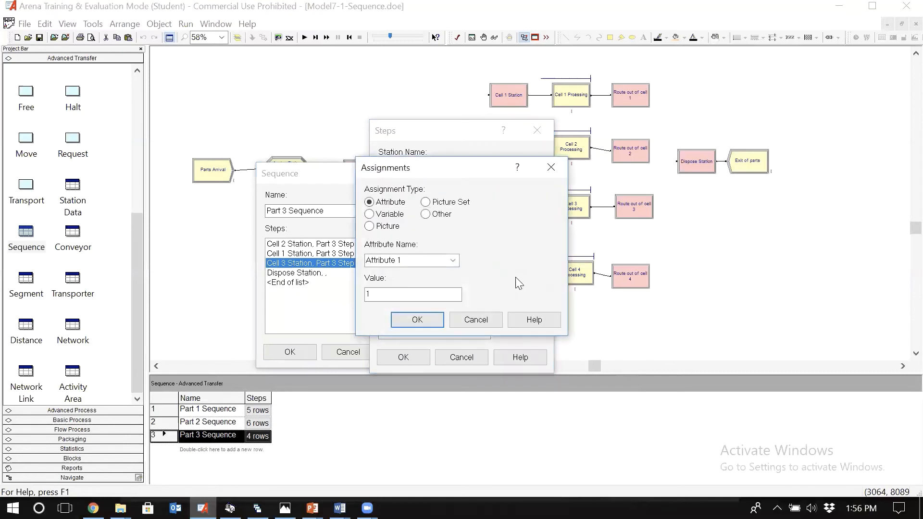
click(453, 260)
text(p)
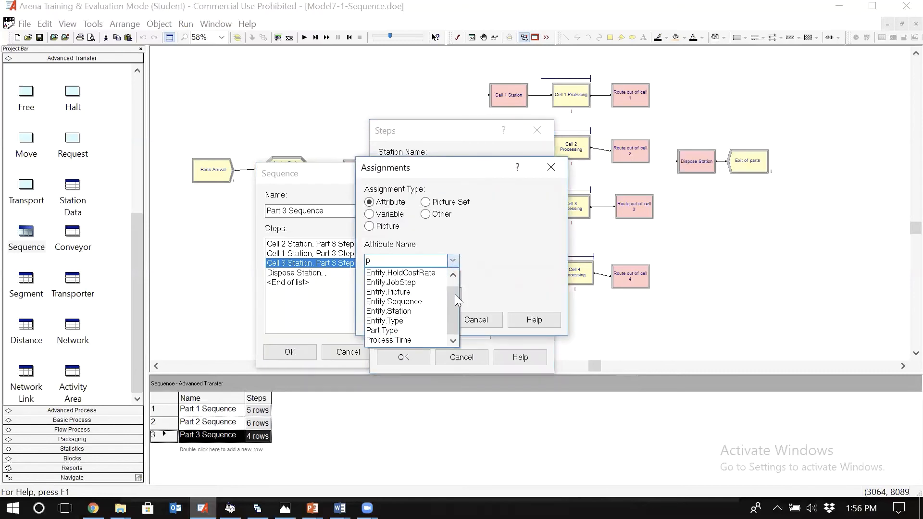
click(416, 337)
Step: Set the Process Time value of Part 3 Step 3 to TRIA(18,23,28) from the routing table and accept the assignment
double_click(415, 295)
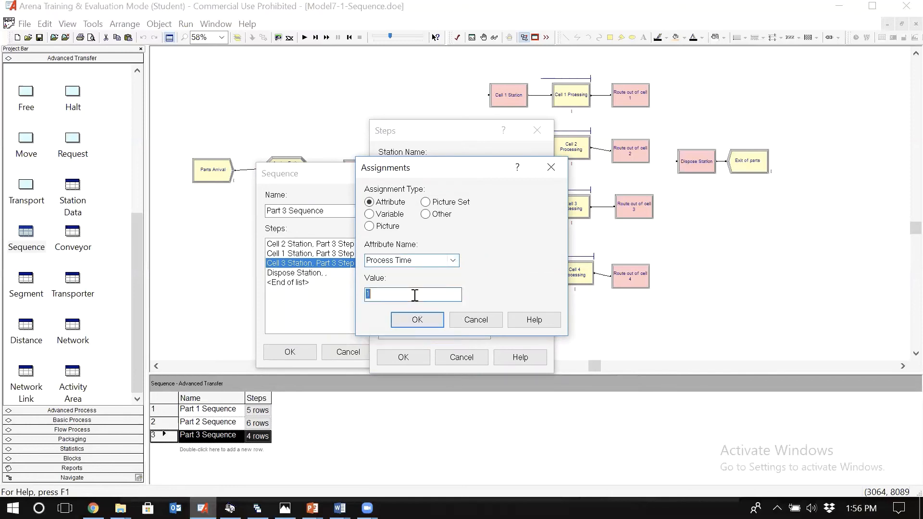
text(TRIA()
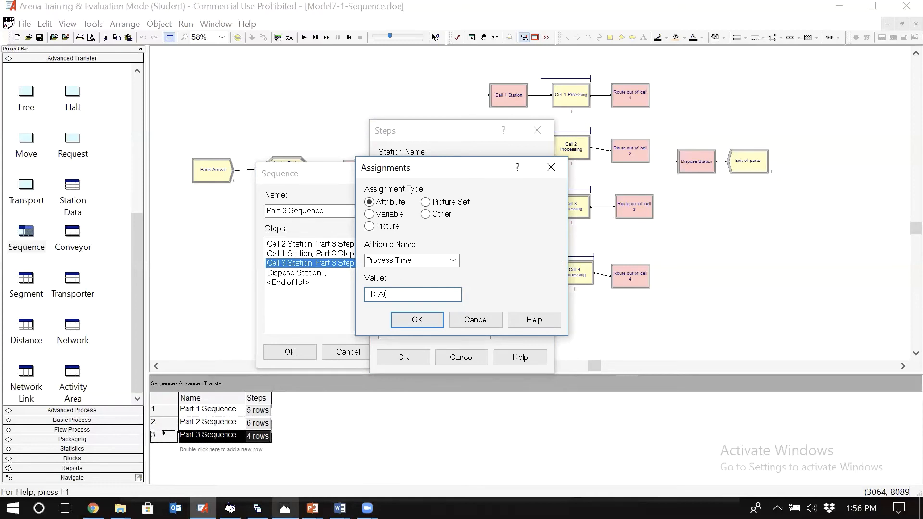
click(285, 508)
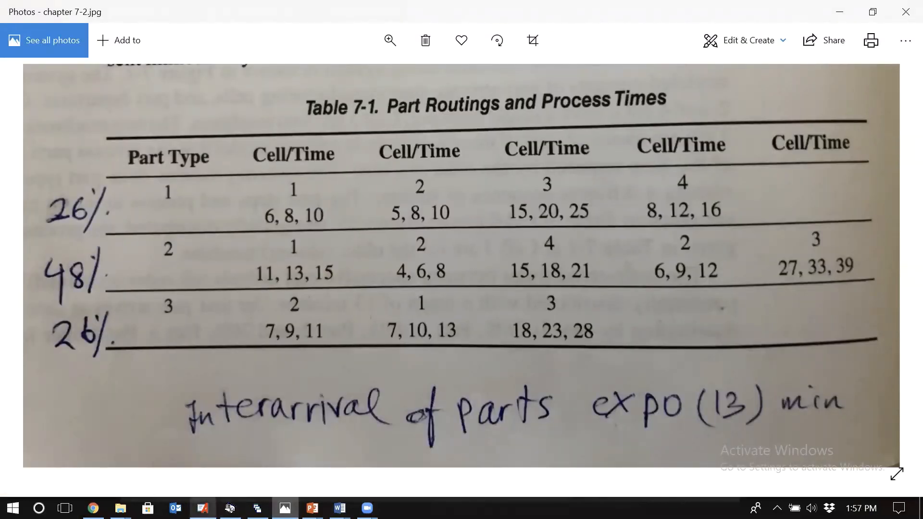
click(203, 508)
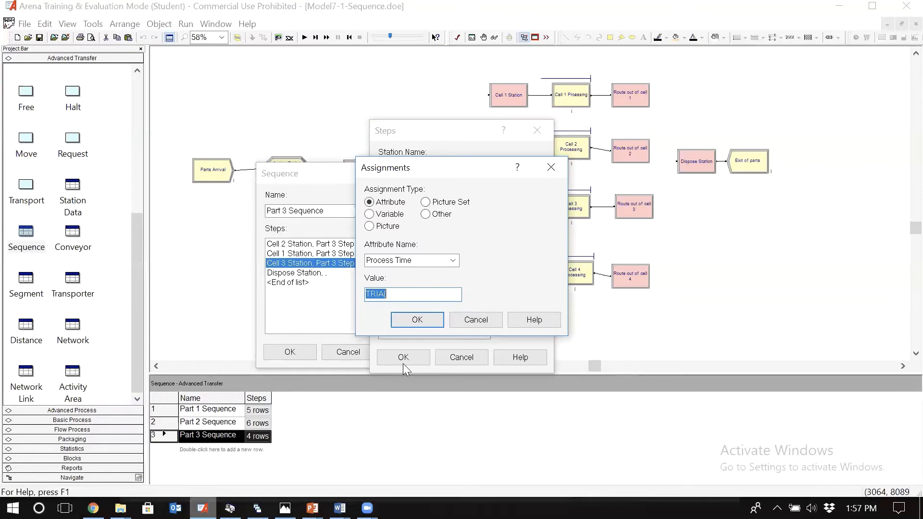
click(402, 299)
text(18,2)
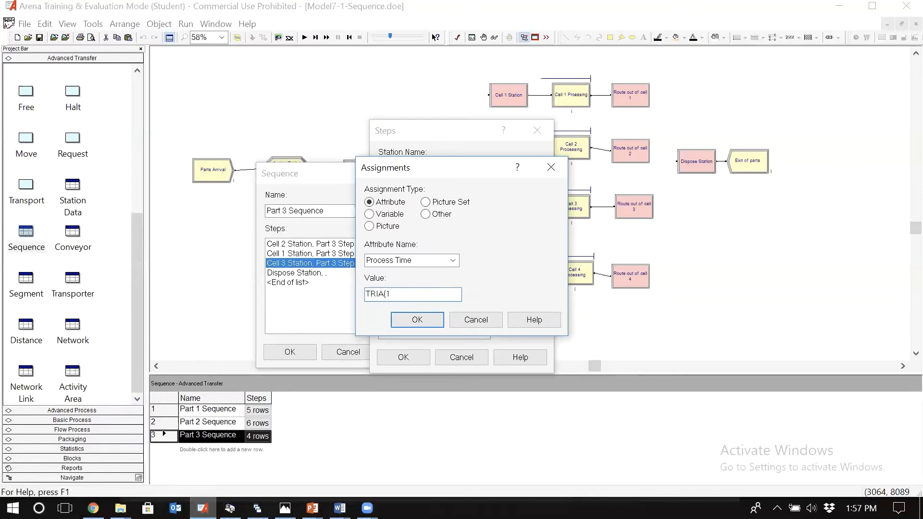
text(3,28))
click(417, 319)
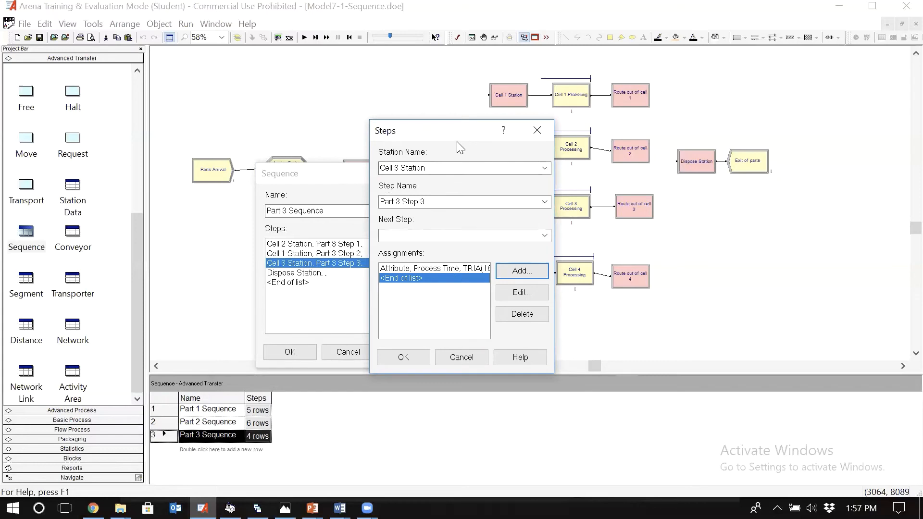
Step: Check the Part 3 routing in the process times table and accept Part 3 Step 3
drag(454, 142, 388, 130)
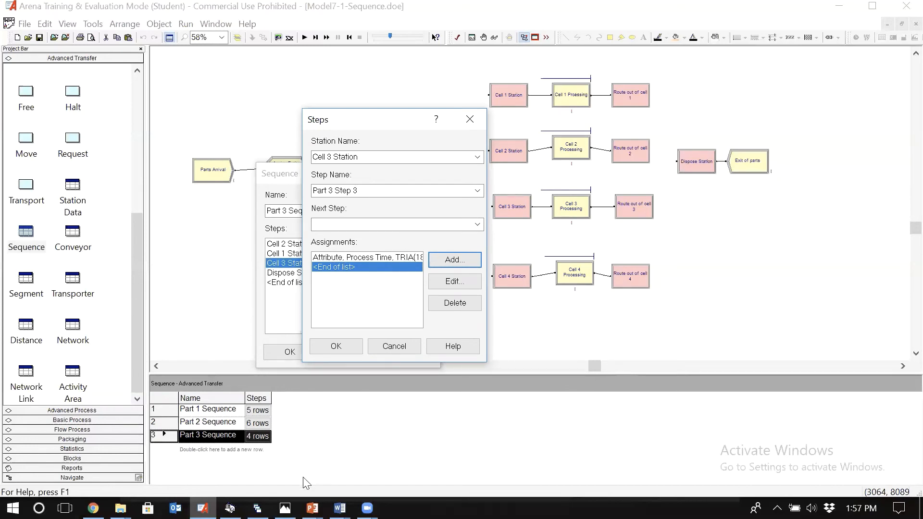
click(287, 509)
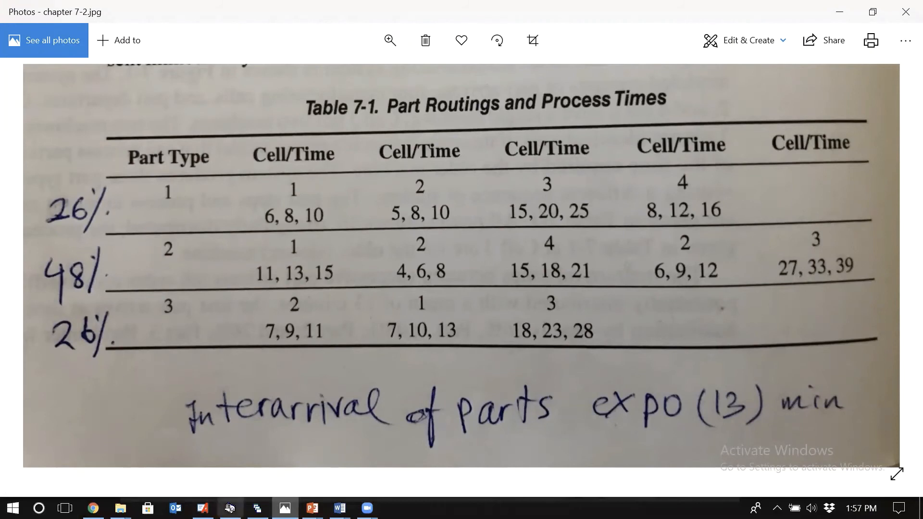
click(203, 508)
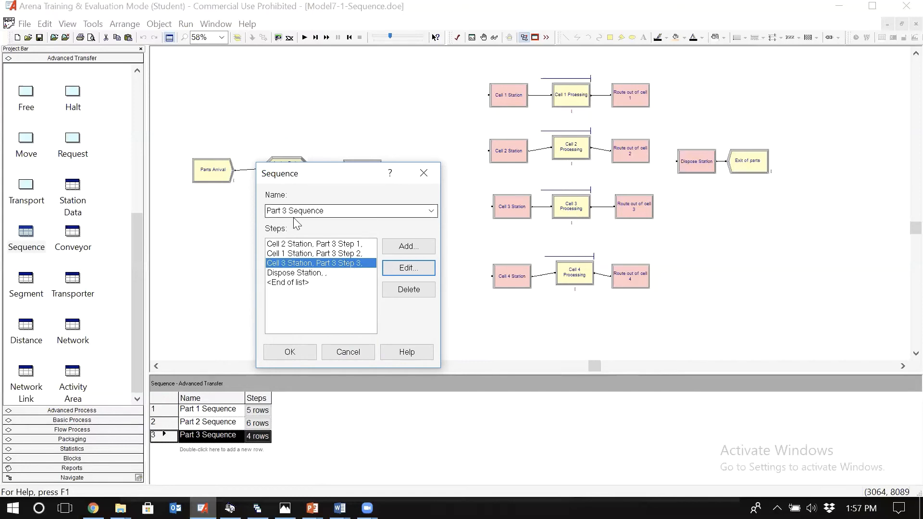
click(305, 273)
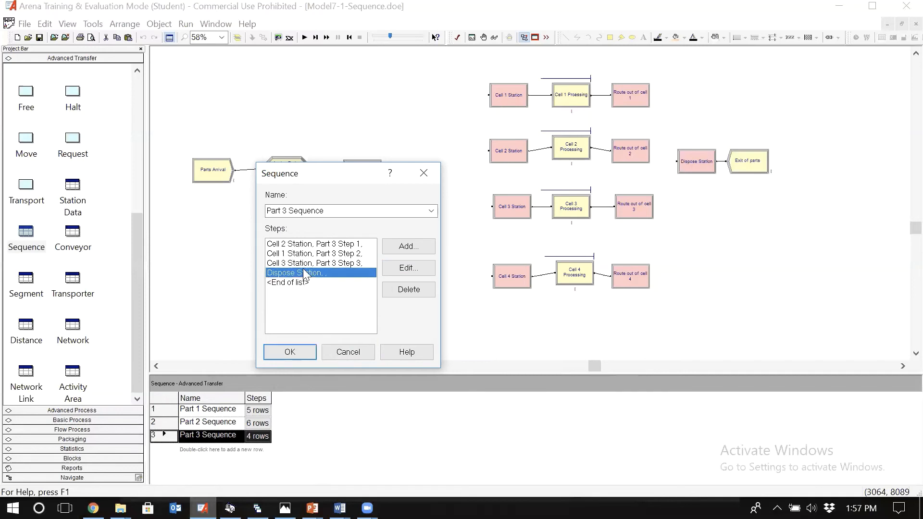
click(407, 270)
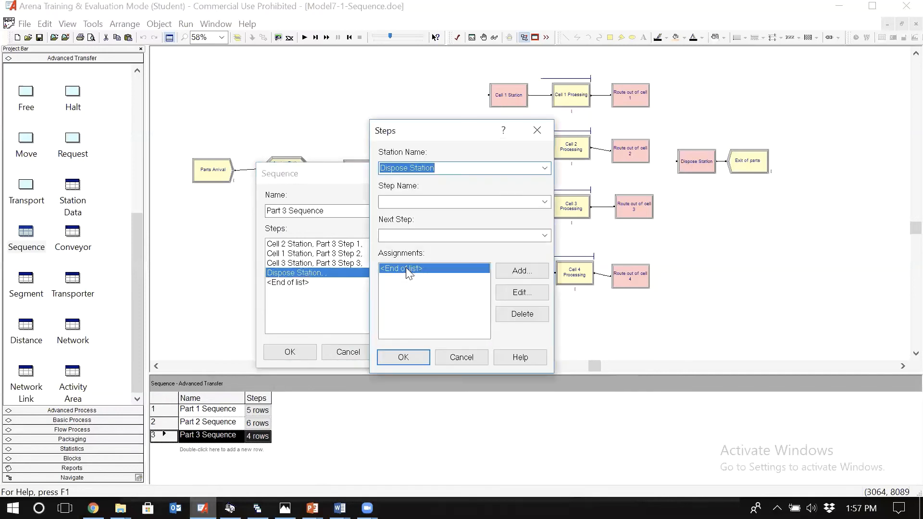
click(418, 201)
text(St)
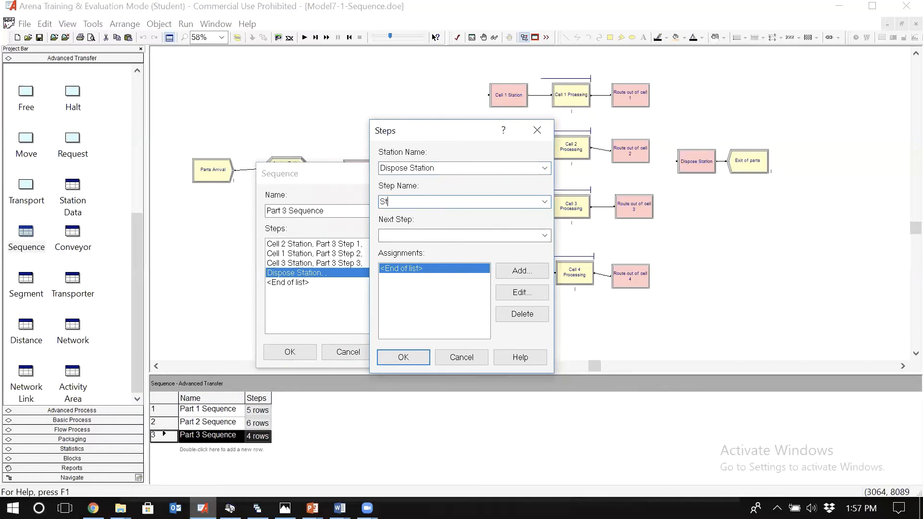
text(ep)
key(Escape)
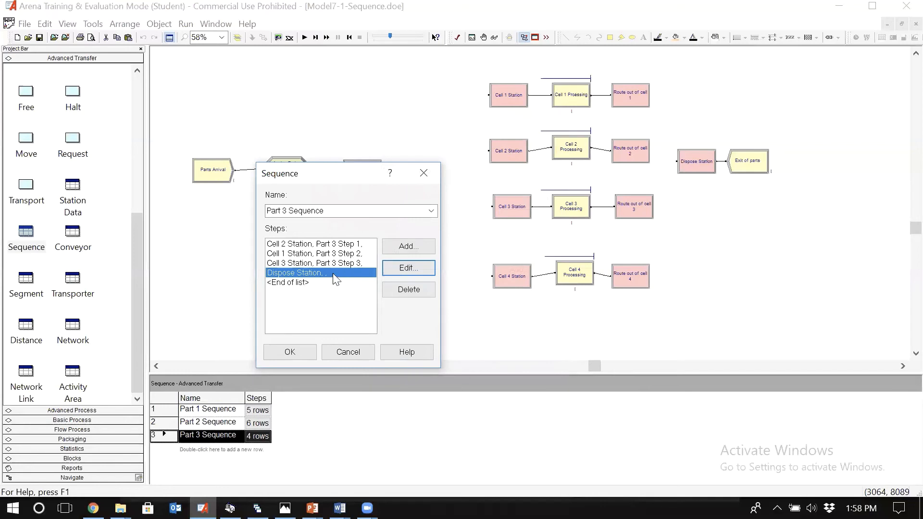
Step: Name the Dispose Station step of the Part 3 Sequence as Part 3 STep 4 and accept the sequence
click(411, 269)
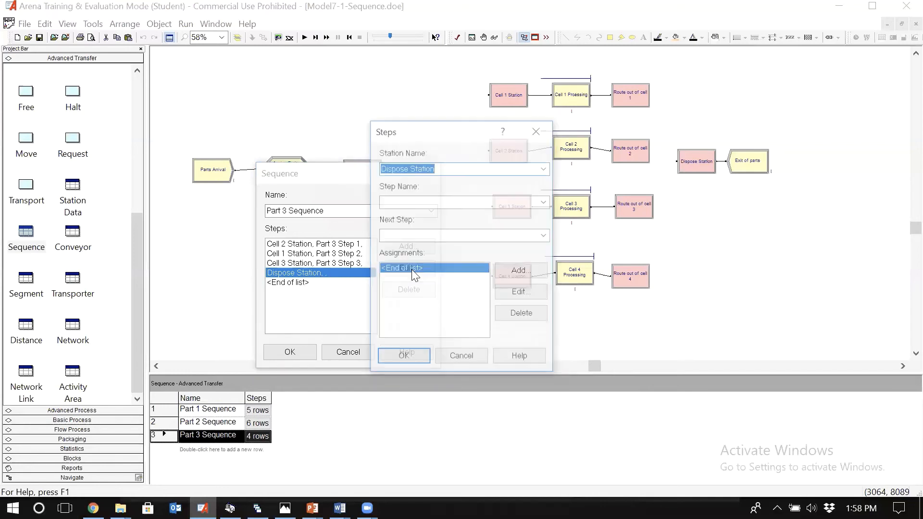
click(412, 204)
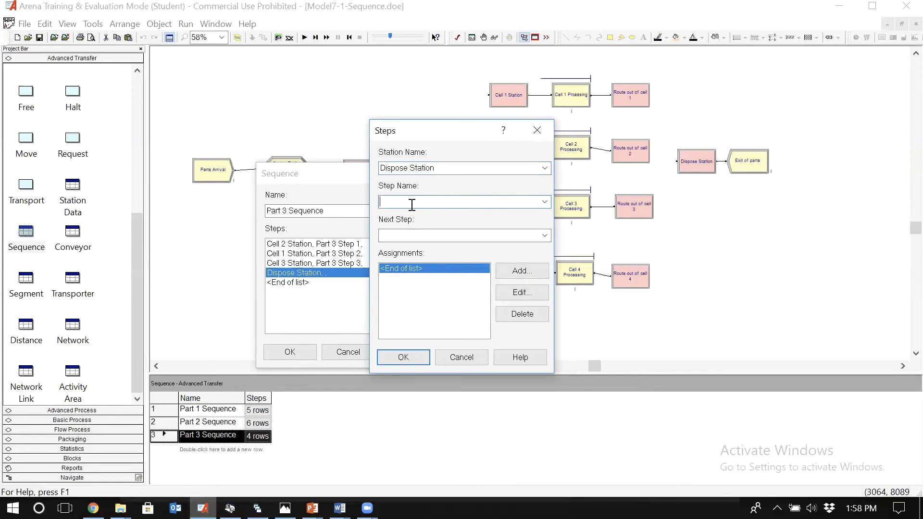
text(Part 3 STep 4)
key(Return)
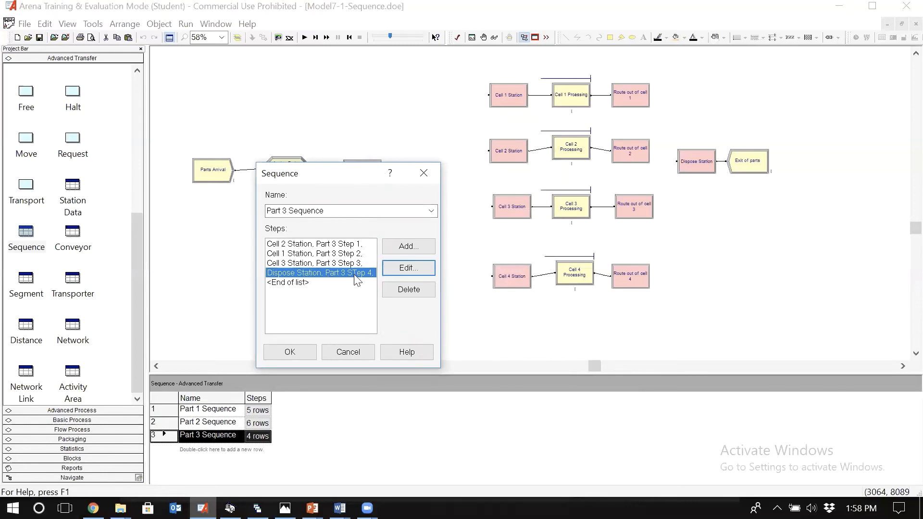
click(408, 268)
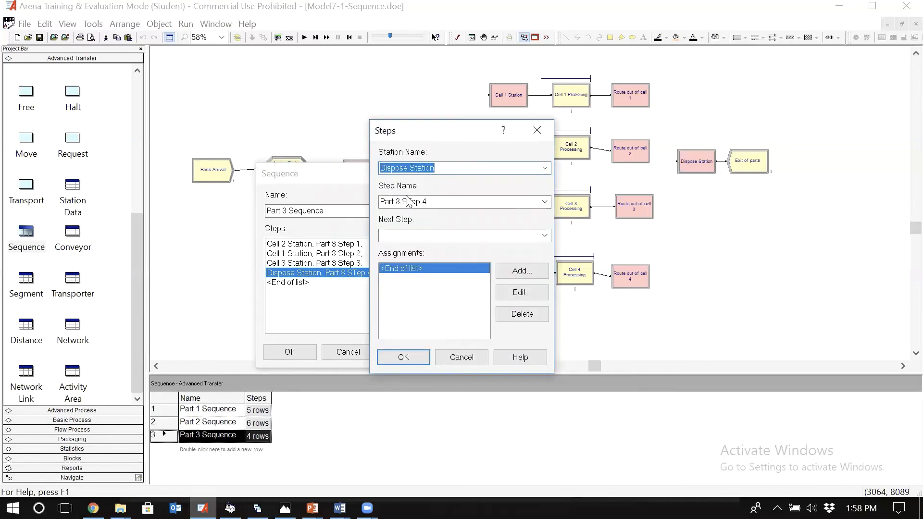
click(469, 362)
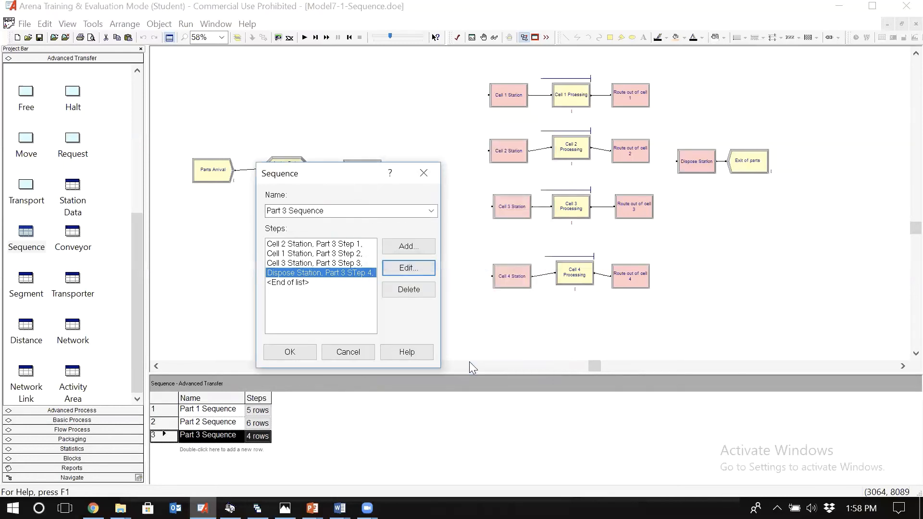
click(310, 353)
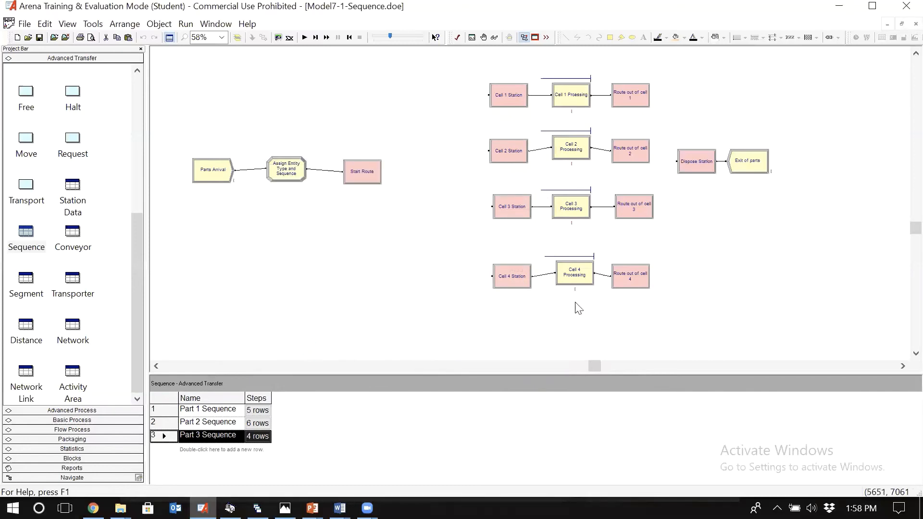
Step: Examine the delay expressions of the Cell 4, Cell 2, Cell 3 and Cell 1 process modules
double_click(581, 277)
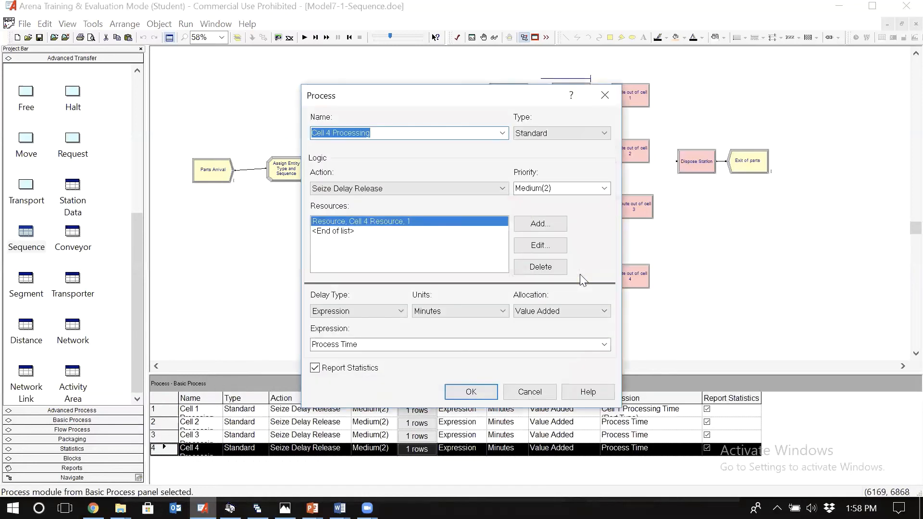
key(Escape)
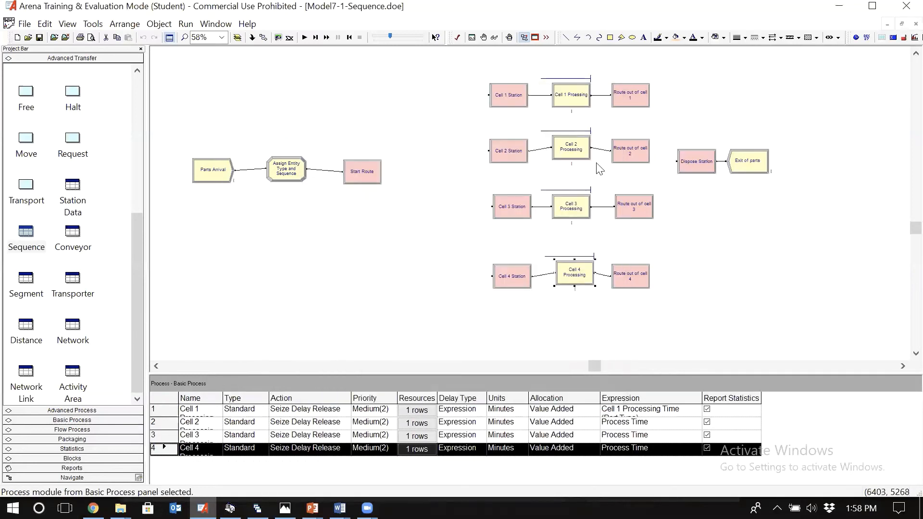
double_click(568, 153)
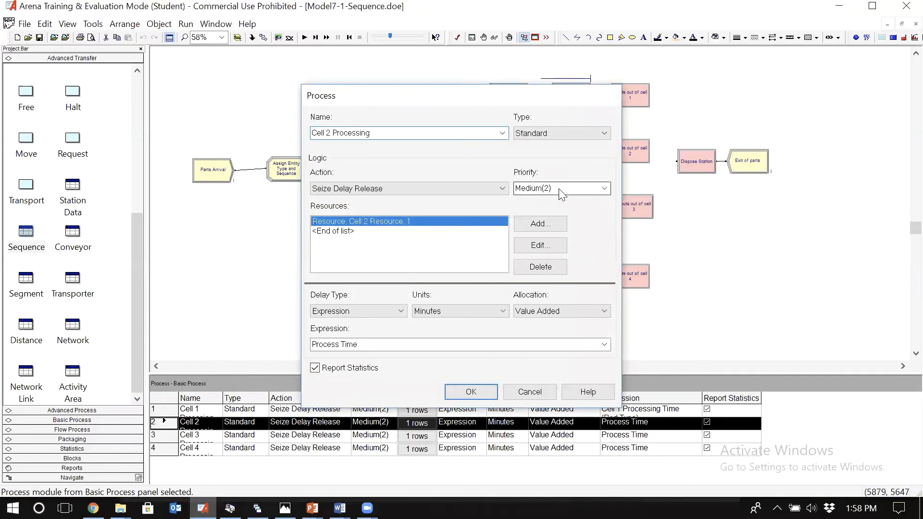
key(Escape)
double_click(572, 204)
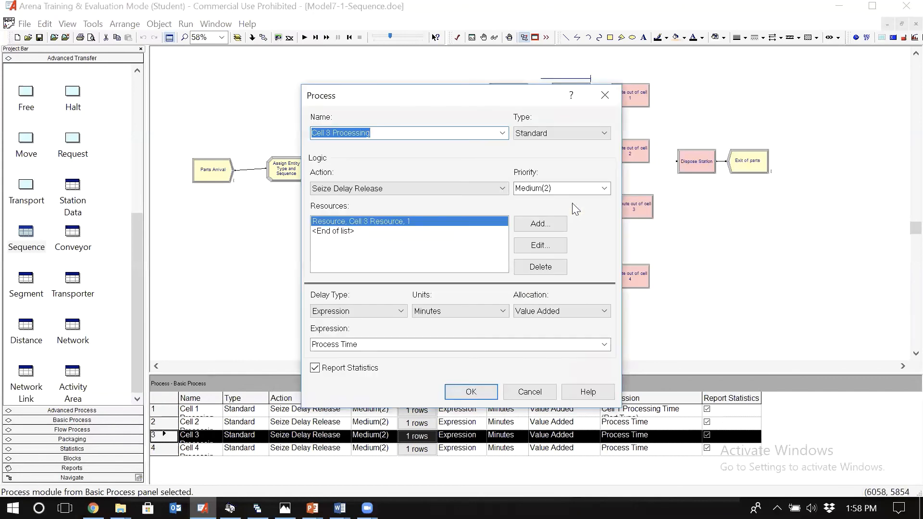
key(Escape)
double_click(562, 103)
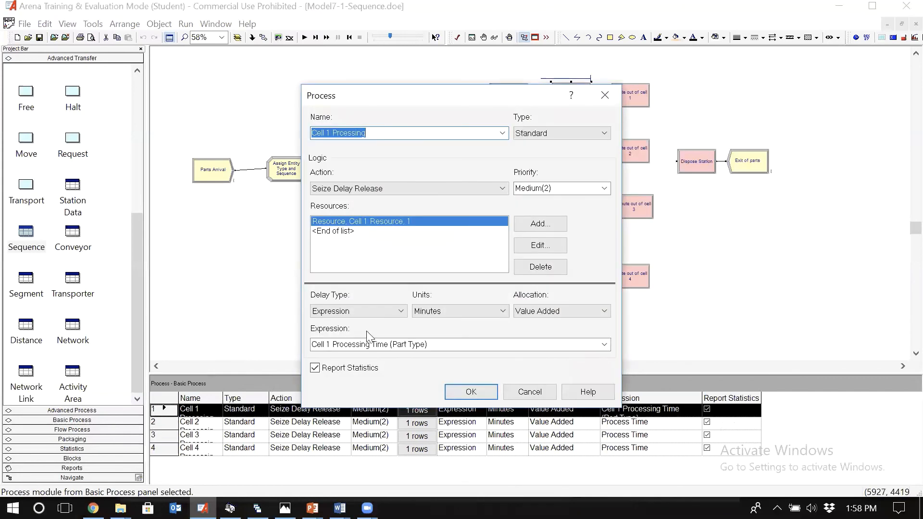
key(Escape)
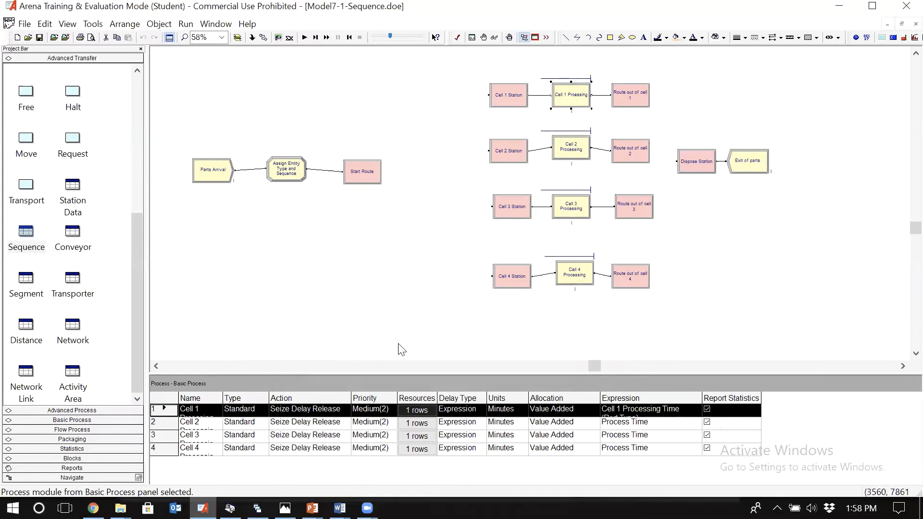
click(402, 350)
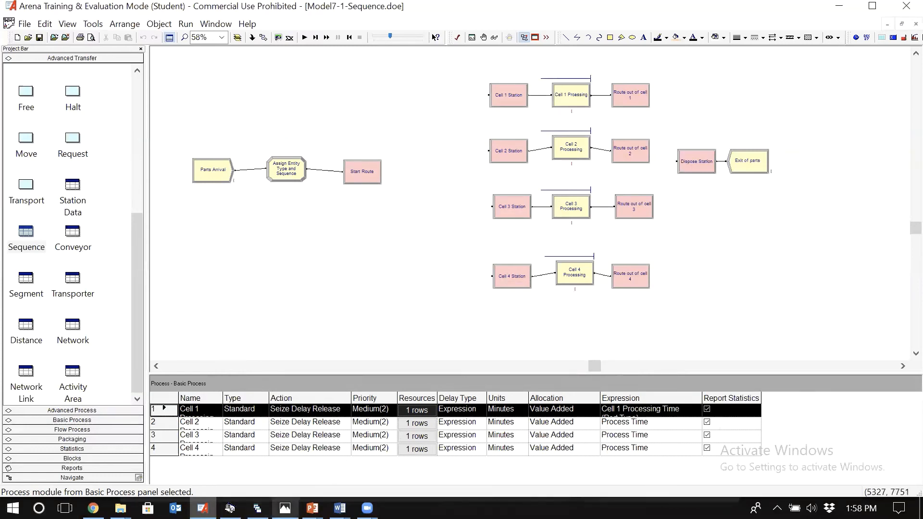
Step: Check the part routings and process times table, and review the resource and delay settings of Cell 3 Processing
click(285, 508)
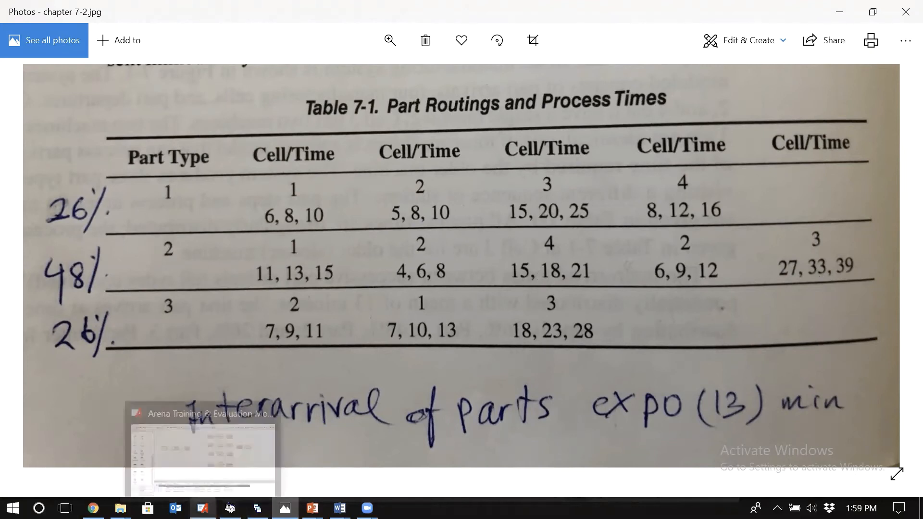
click(202, 508)
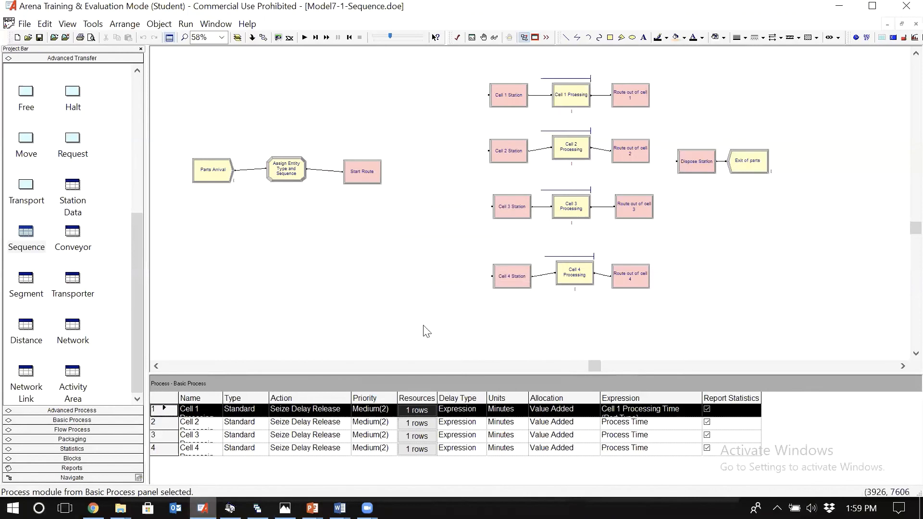
double_click(570, 206)
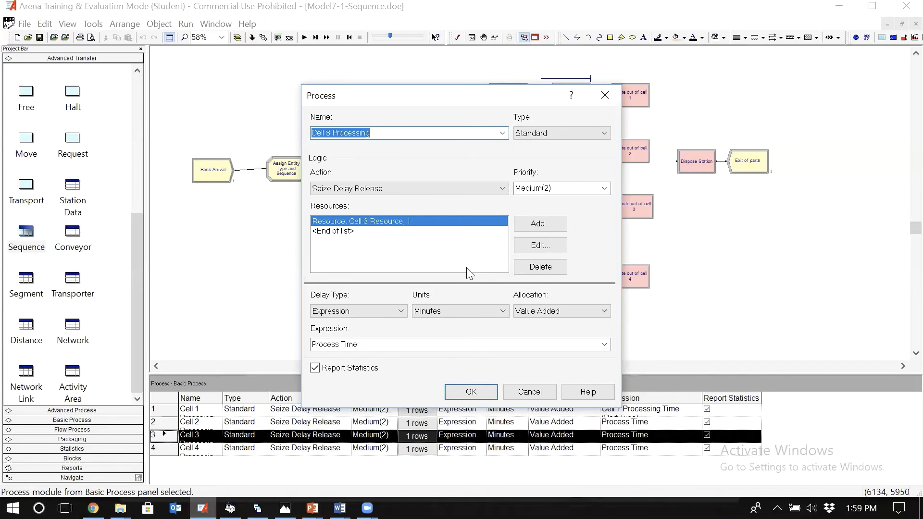
key(Return)
click(385, 293)
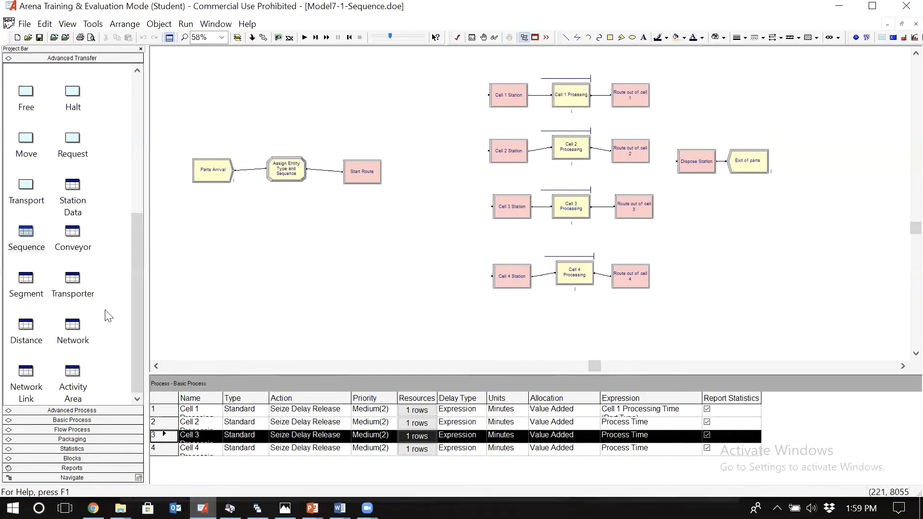
Step: Add a new set of type Resource with a manual member list below the Entity Set and accept it
click(74, 421)
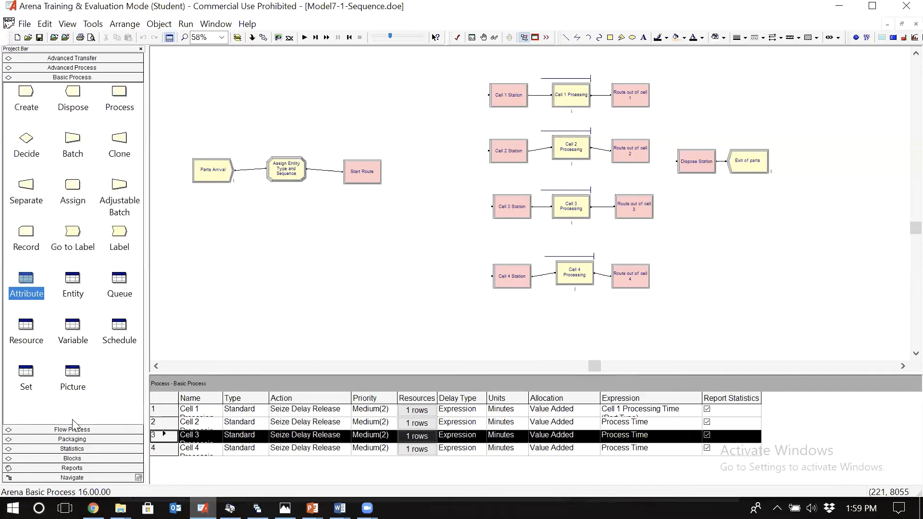
click(28, 380)
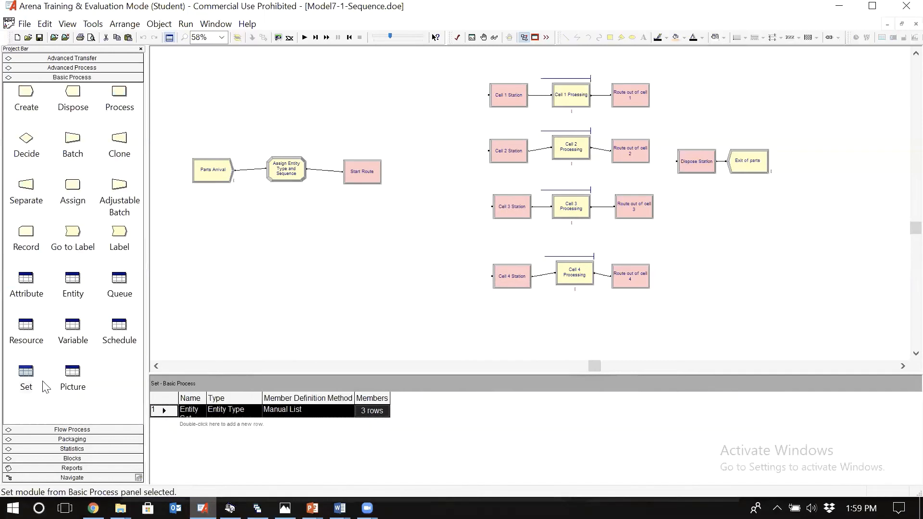
double_click(205, 428)
double_click(159, 422)
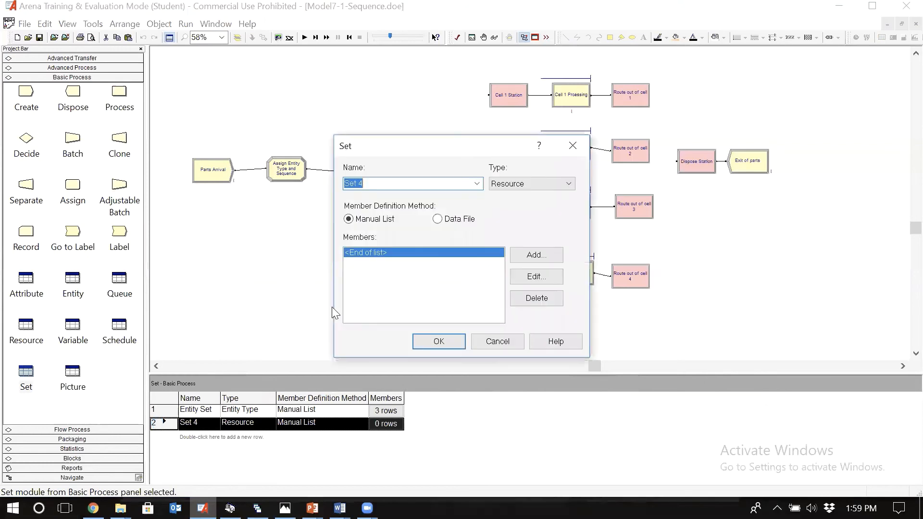
click(543, 182)
click(542, 185)
drag(507, 150, 401, 143)
key(Return)
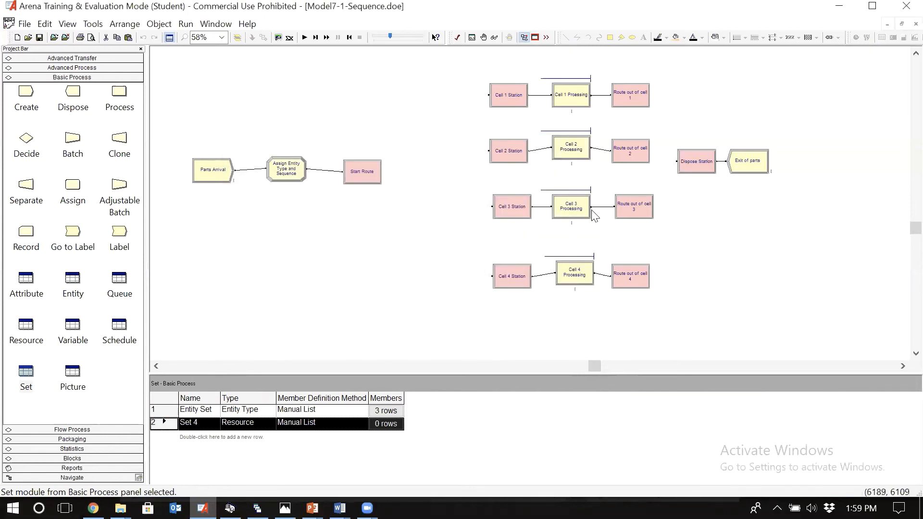
Step: Review the resource used by Cell 3 Processing, and look over the model's resource and set lists
double_click(581, 206)
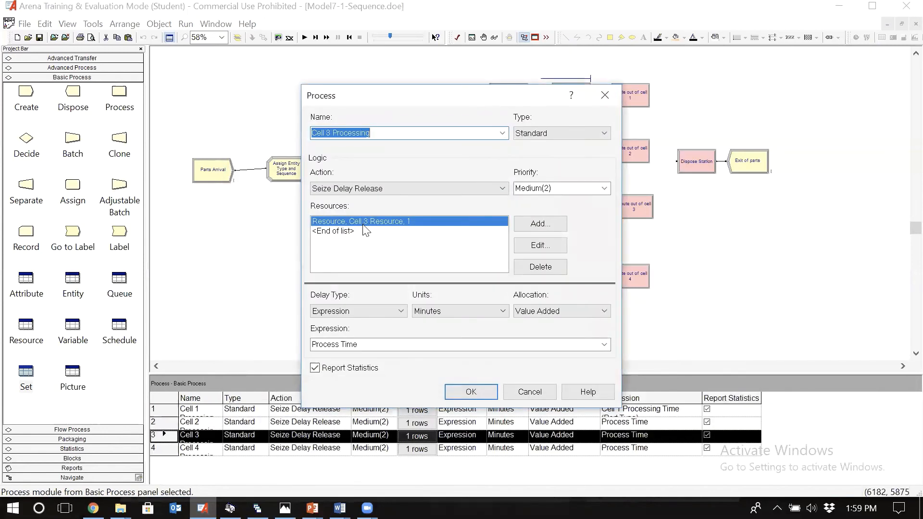
key(Return)
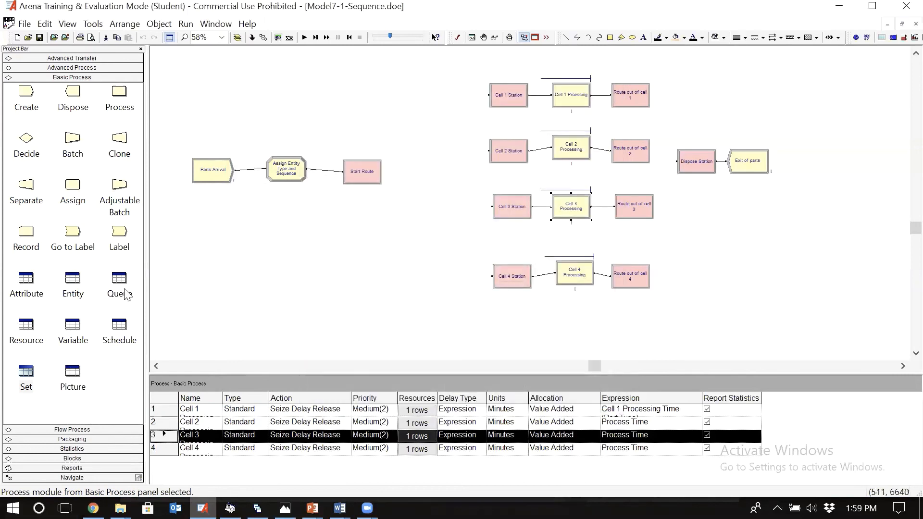
click(26, 327)
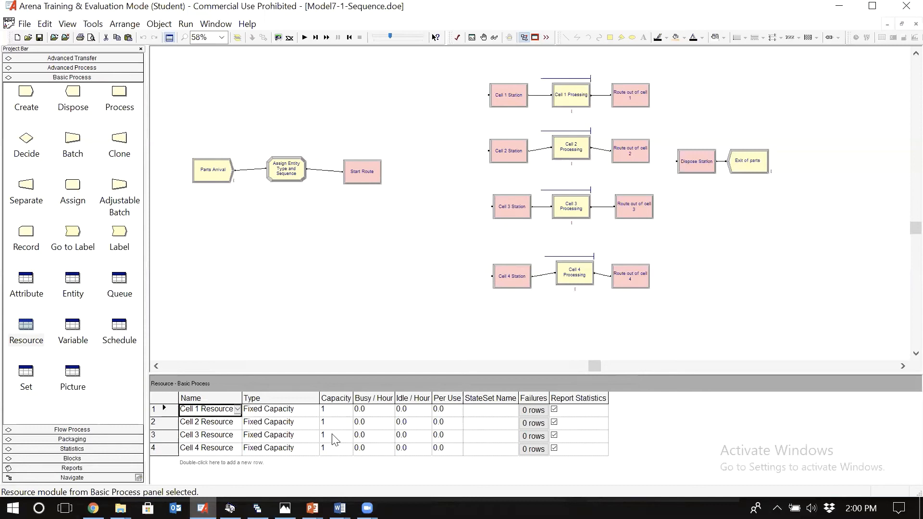
click(26, 373)
click(35, 322)
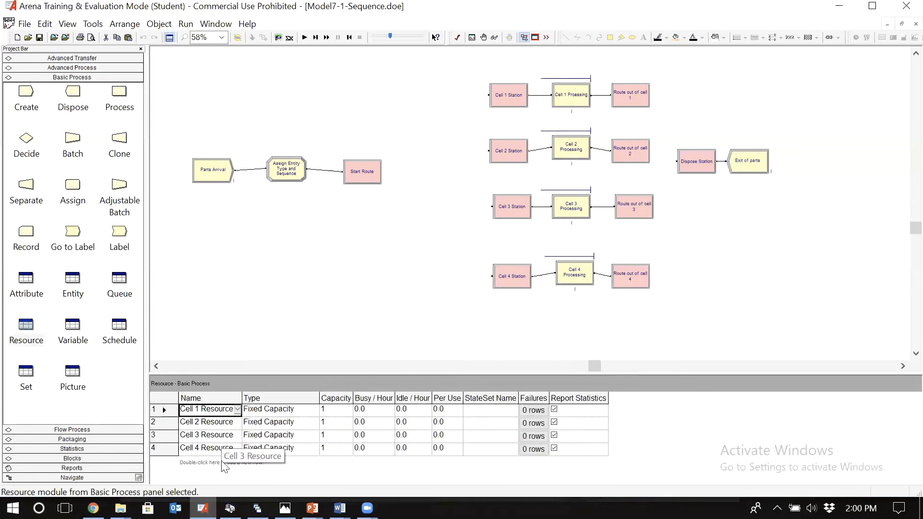
click(26, 375)
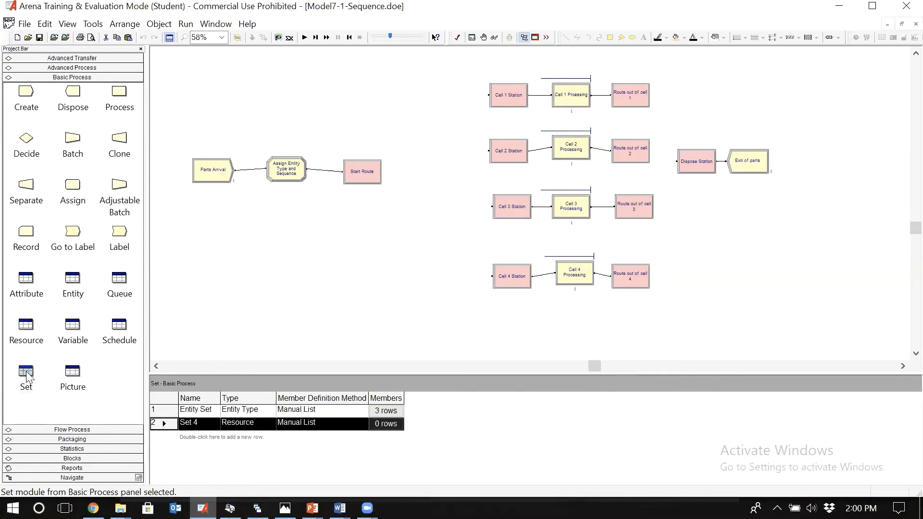
Step: Rename the Cell 3 Resource as Cell 3 Resource Old in the resource list
click(33, 339)
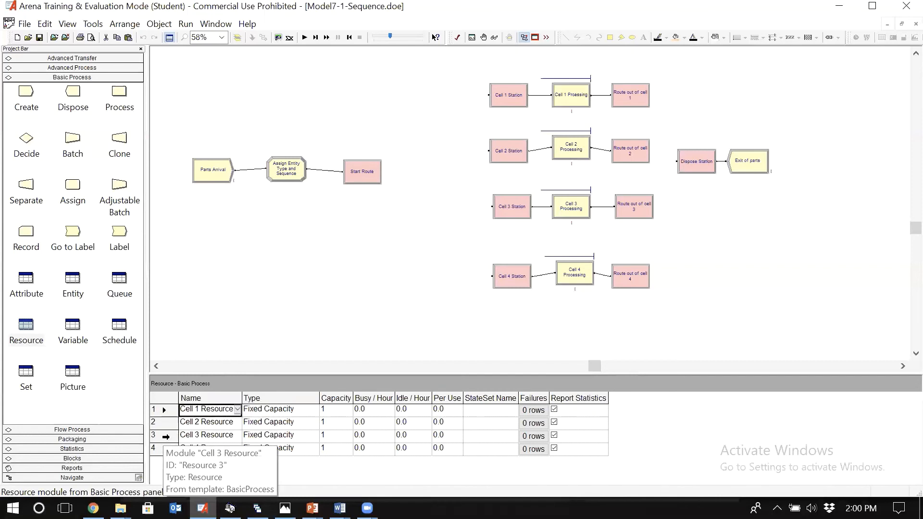
click(166, 437)
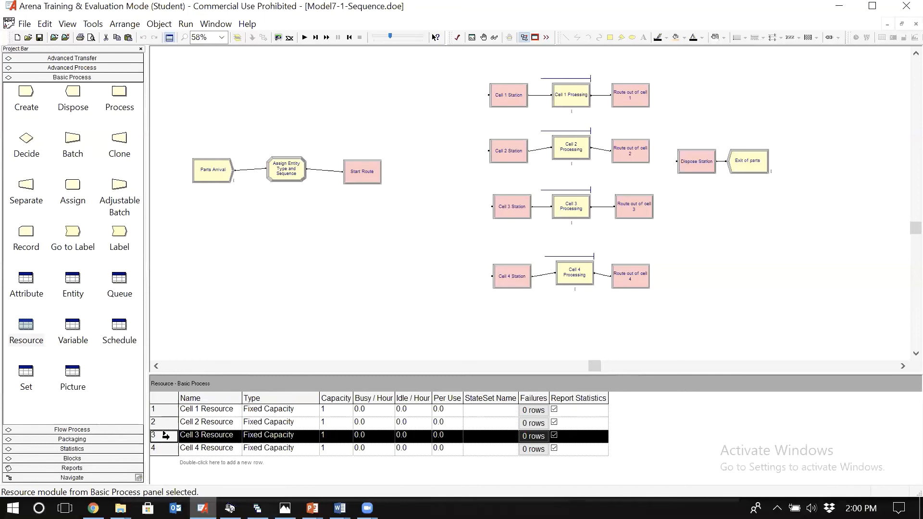
click(230, 435)
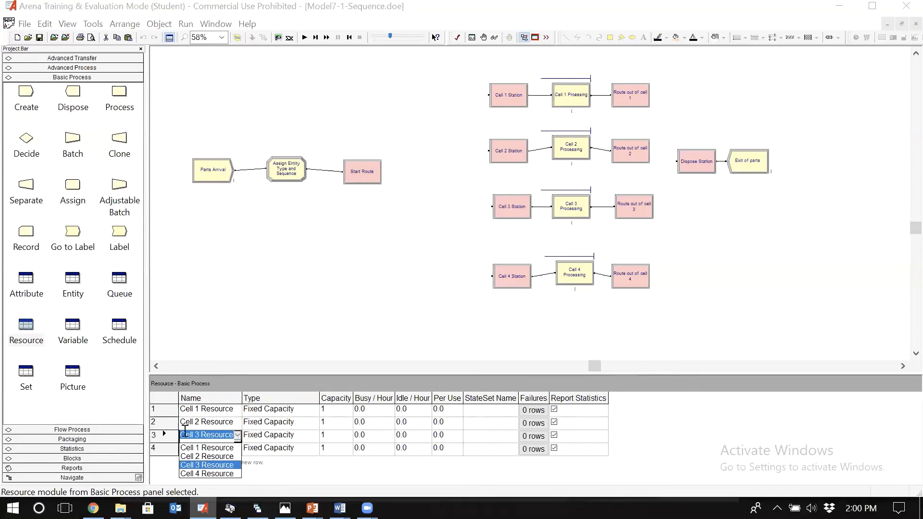
click(160, 437)
double_click(160, 437)
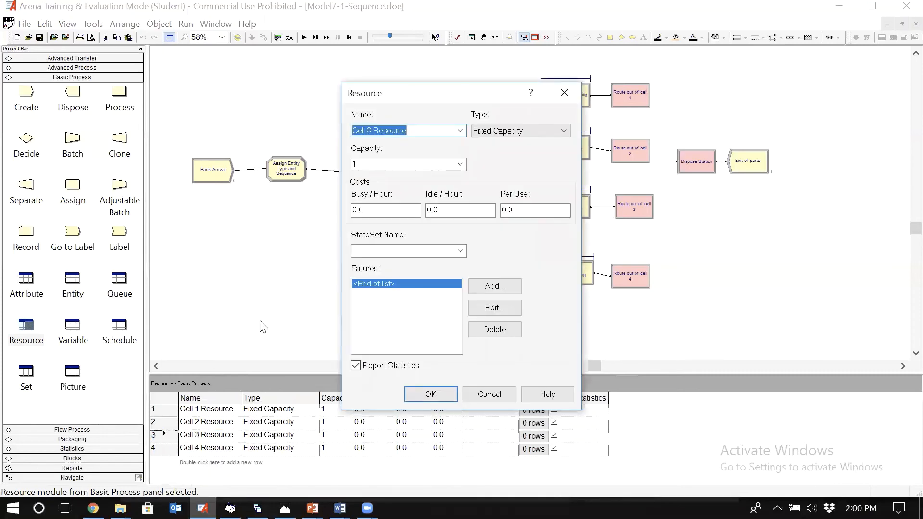
click(413, 133)
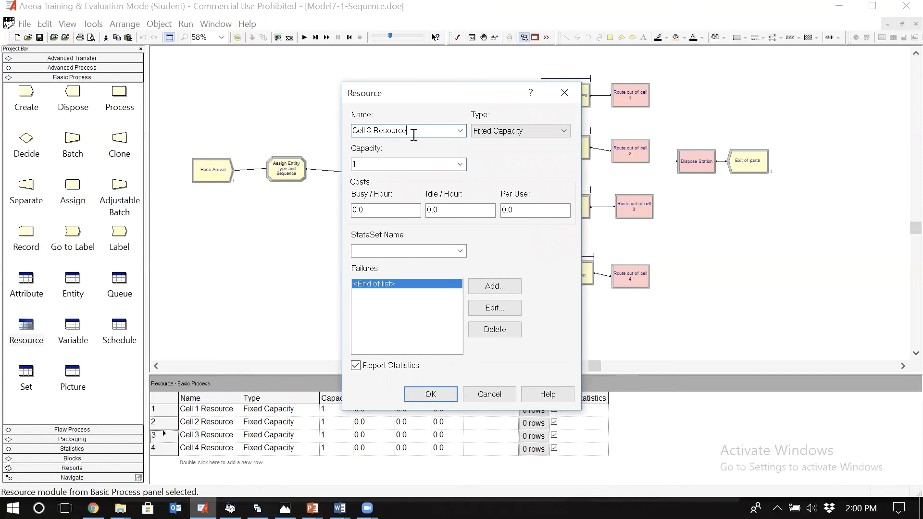
text(Od)
text(ld)
key(shift+Left)
key(shift+Left)
key(shift+Left)
key(shift+Left)
key(shift+Left)
key(shift+Left)
key(shift+Left)
key(shift+Left)
key(shift+Left)
key(shift+Left)
key(shift+Left)
key(shift+Left)
key(shift+Left)
key(shift+Left)
key(shift+Left)
key(shift+Left)
key(shift+Left)
key(shift+Left)
key(shift+Left)
click(431, 395)
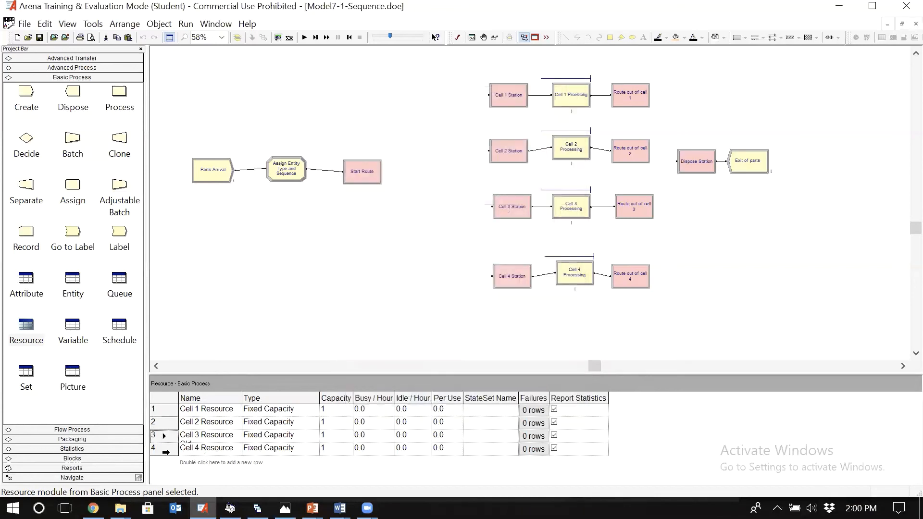
Step: Add a fixed-capacity resource named Cell 3 Resource New with capacity 1 to the resource list
double_click(189, 465)
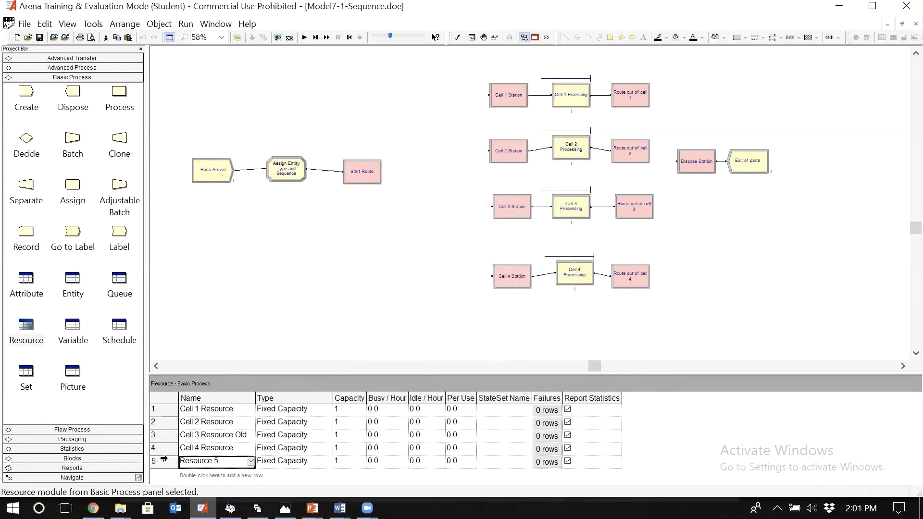
right_click(161, 463)
click(187, 415)
key(ctrl+v)
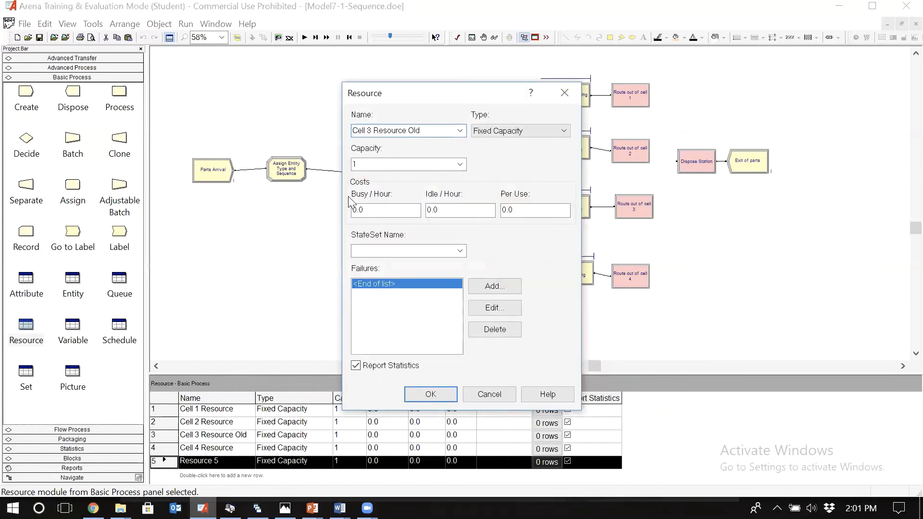
key(BackSpace)
key(BackSpace)
key(BackSpace)
text(New)
click(426, 395)
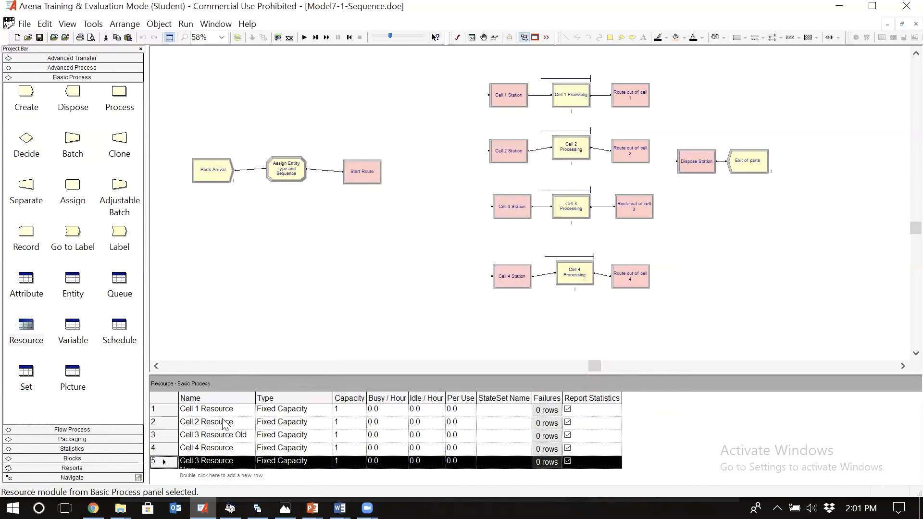
Step: Rename the resource-type set below the Entity Set as Cell 3 Resource Set
click(27, 379)
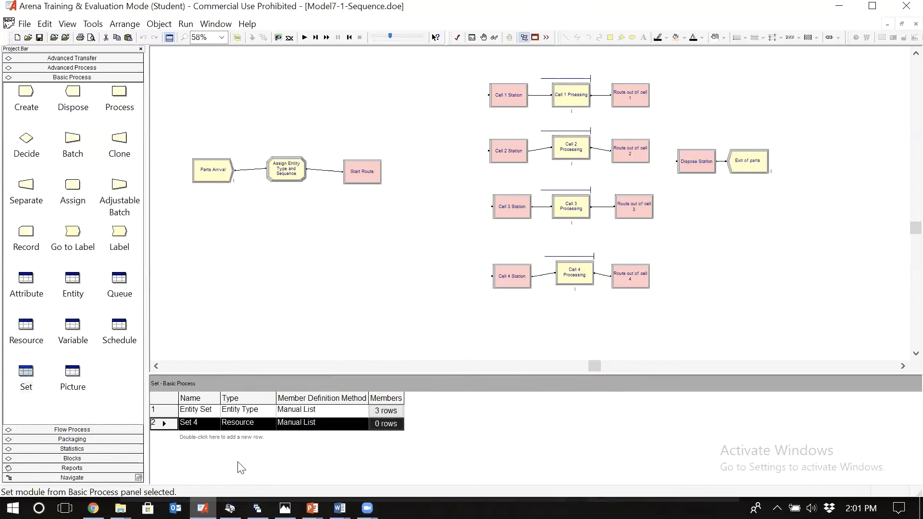
double_click(166, 422)
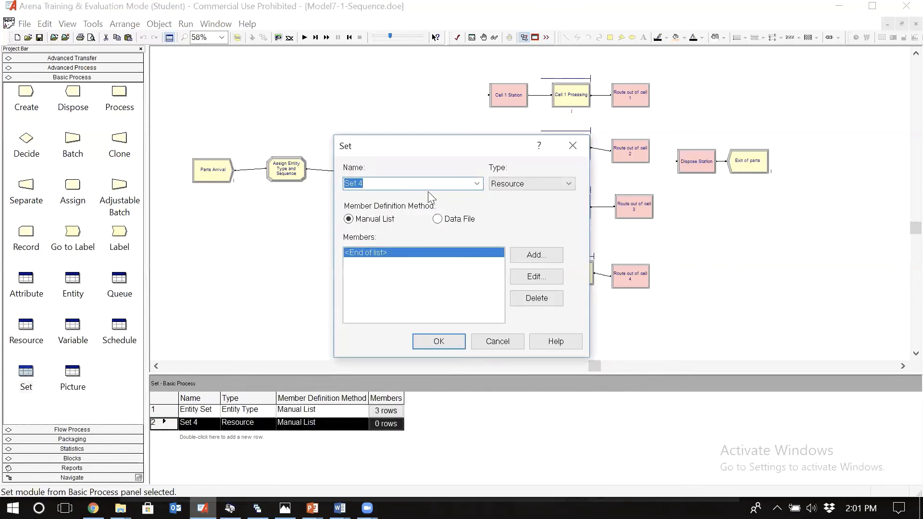
text(Cell 3 Resource Set)
Step: Add Cell 3 Resource Old and Cell 3 Resource New, in that order, as single-element members of Cell 3 Resource Set and accept the set
click(531, 261)
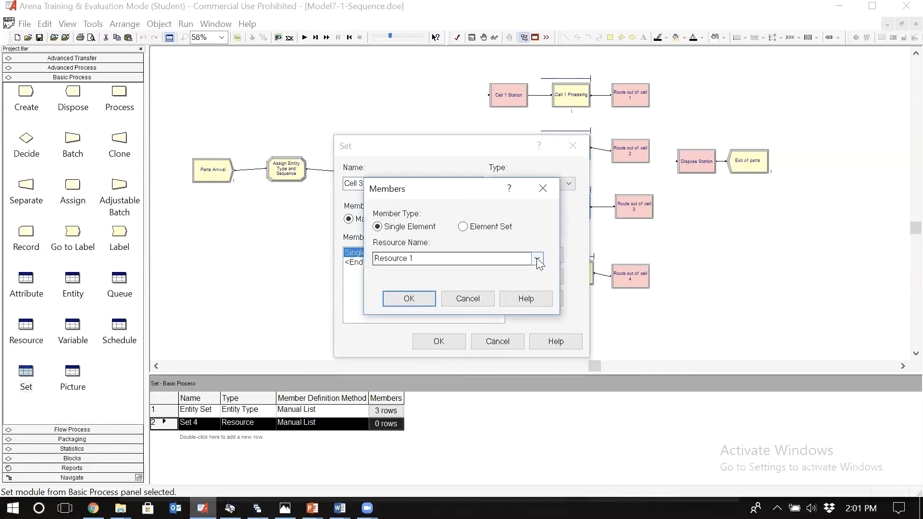
click(537, 259)
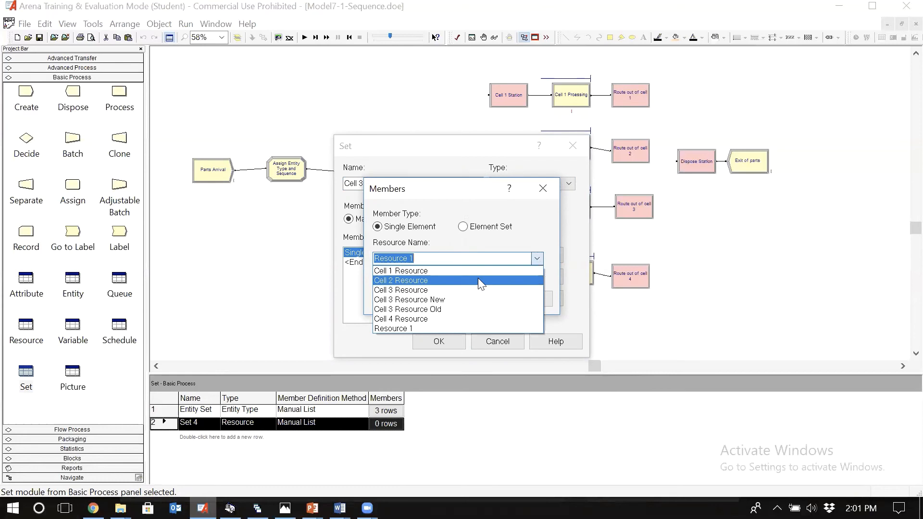
click(441, 310)
click(411, 299)
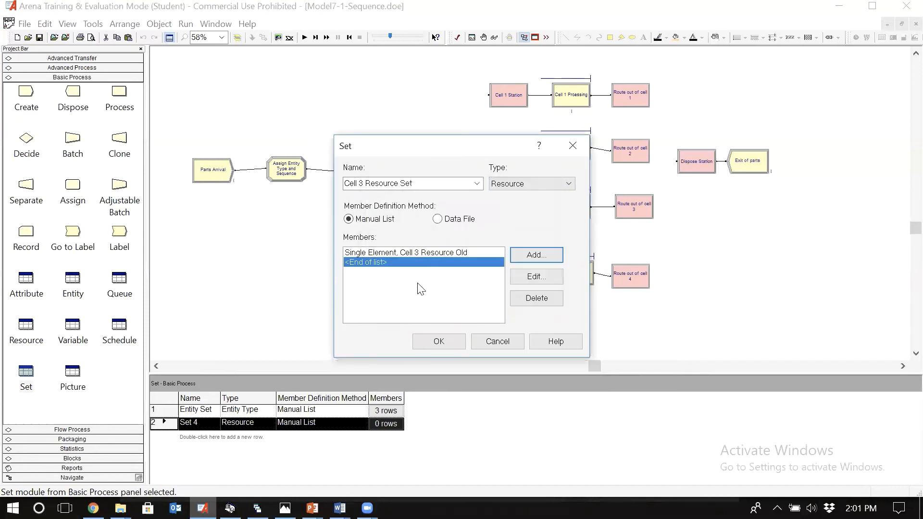
click(536, 255)
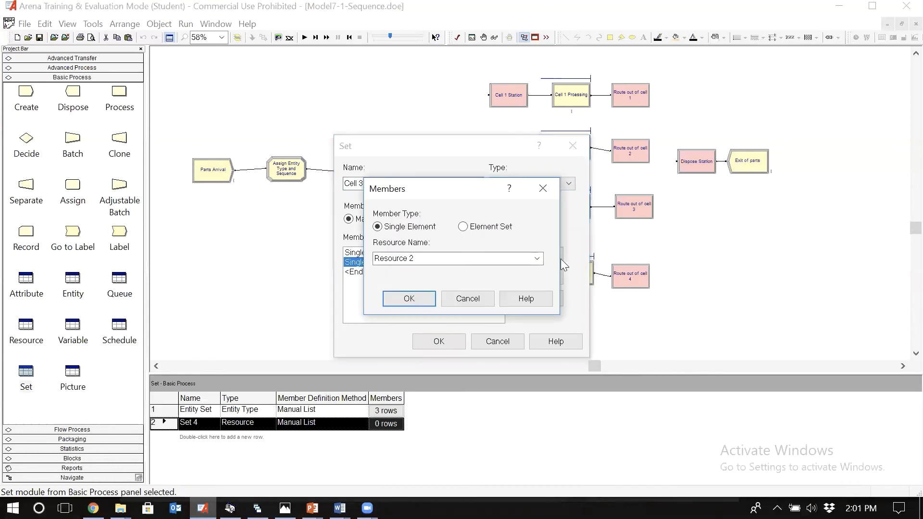
click(537, 259)
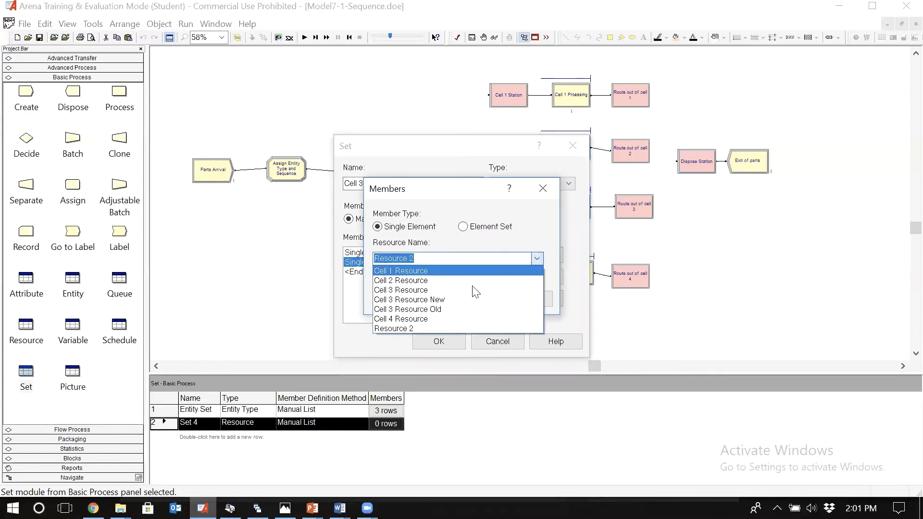
click(459, 300)
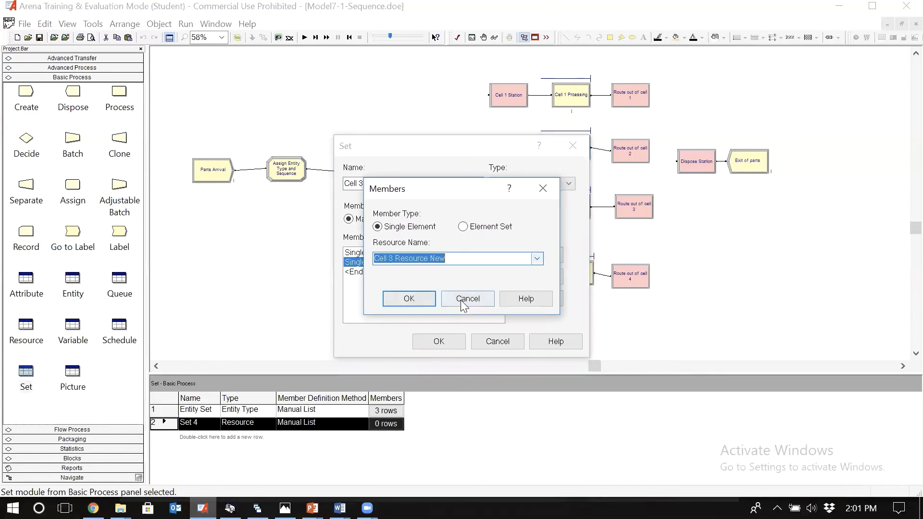
click(409, 299)
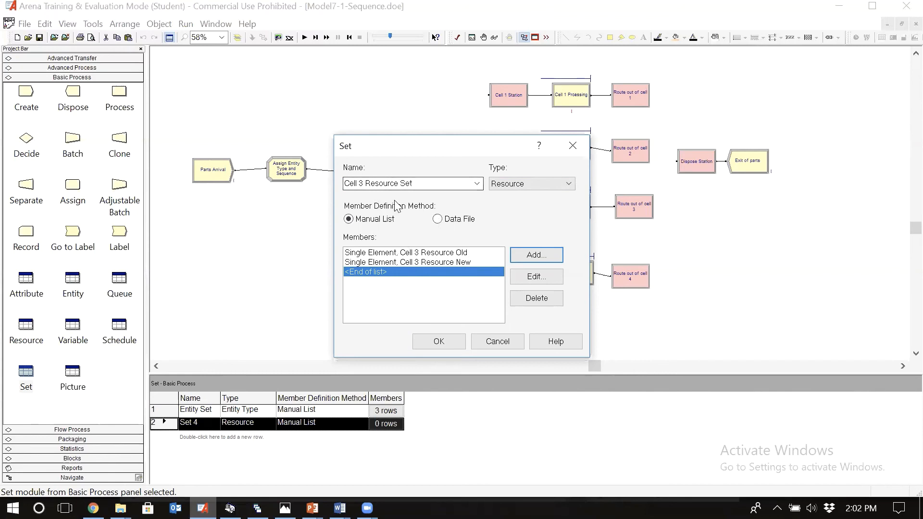
click(439, 343)
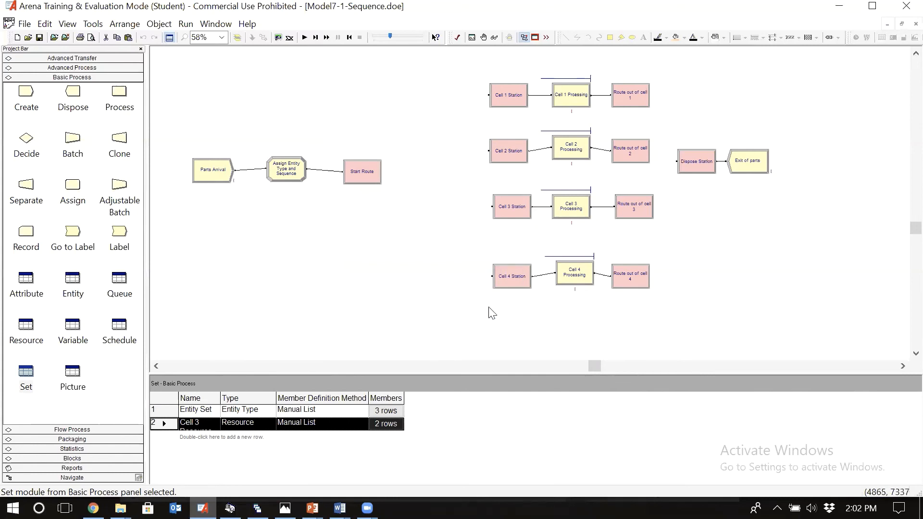
Step: Review the Cell 3 Processing entry, the resource list and the member order of Cell 3 Resource Set
click(573, 215)
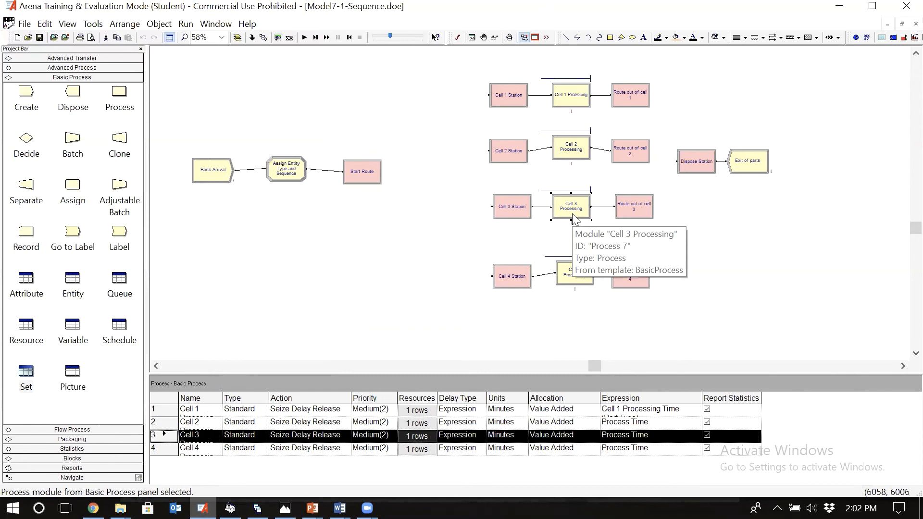
click(26, 328)
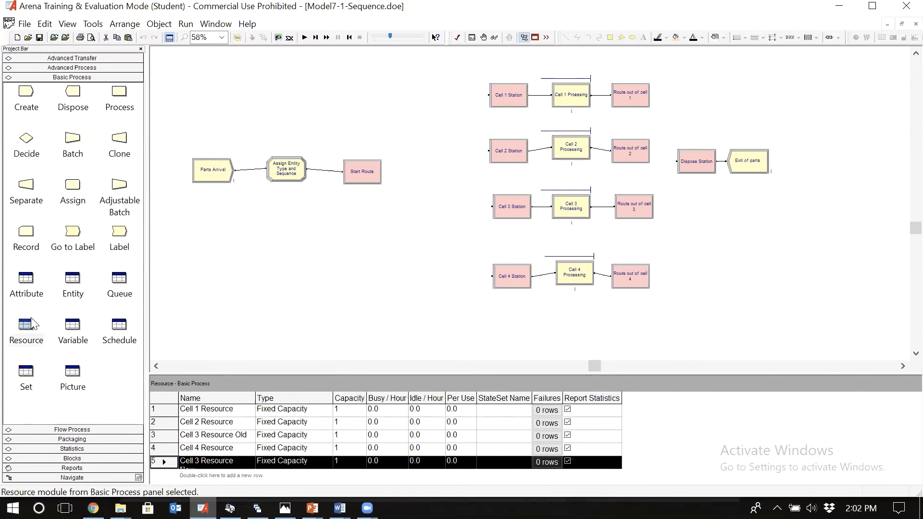
click(27, 378)
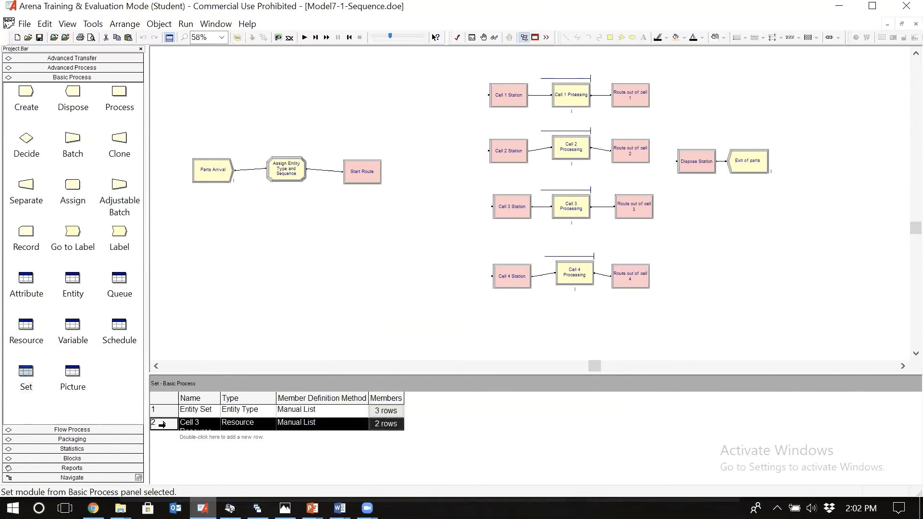
double_click(161, 427)
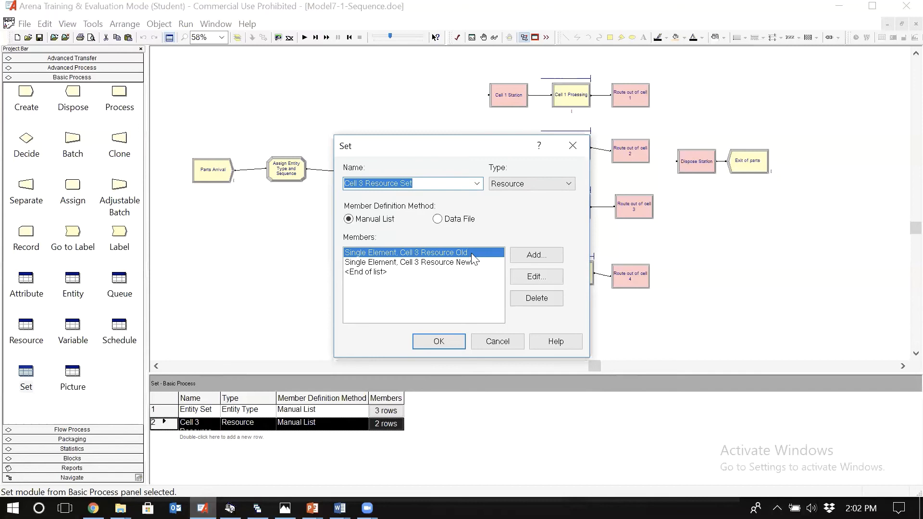
click(490, 346)
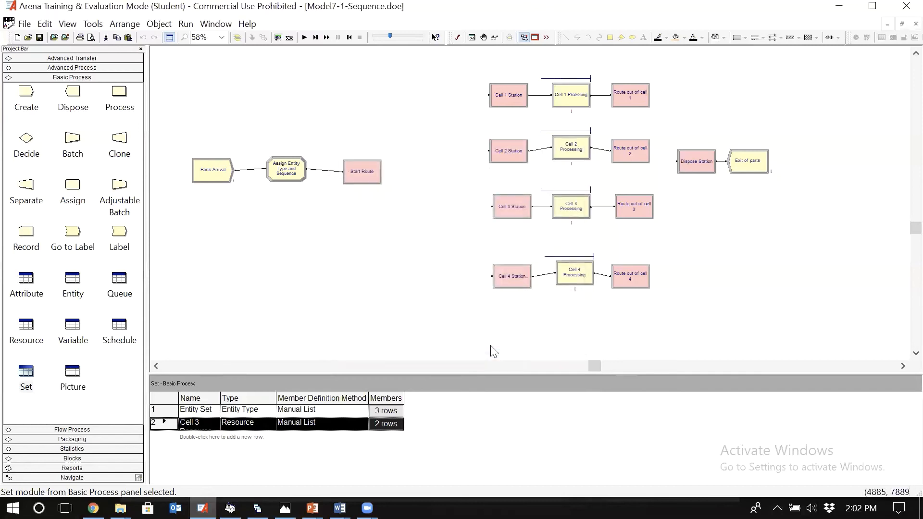
Step: Change the resource entry in Cell 3 Processing to type Set, using Cell 3 Resource Set
click(567, 215)
double_click(565, 210)
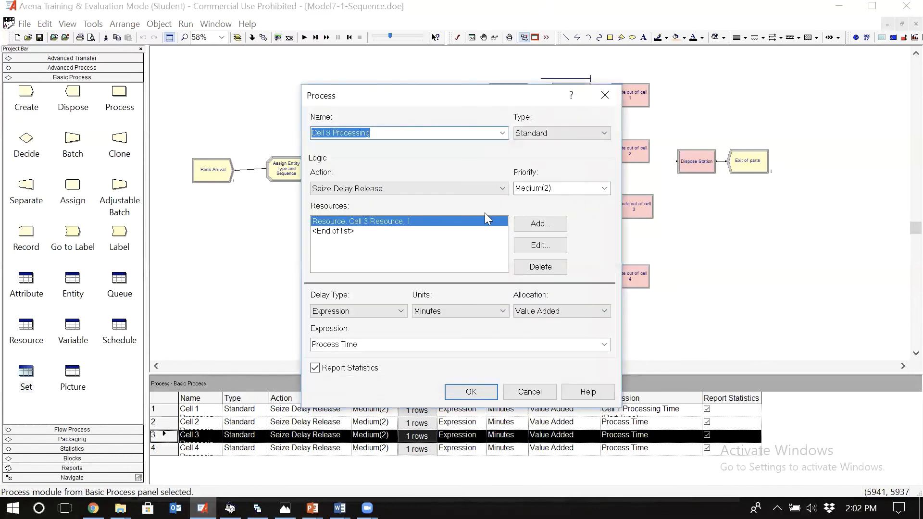
click(526, 240)
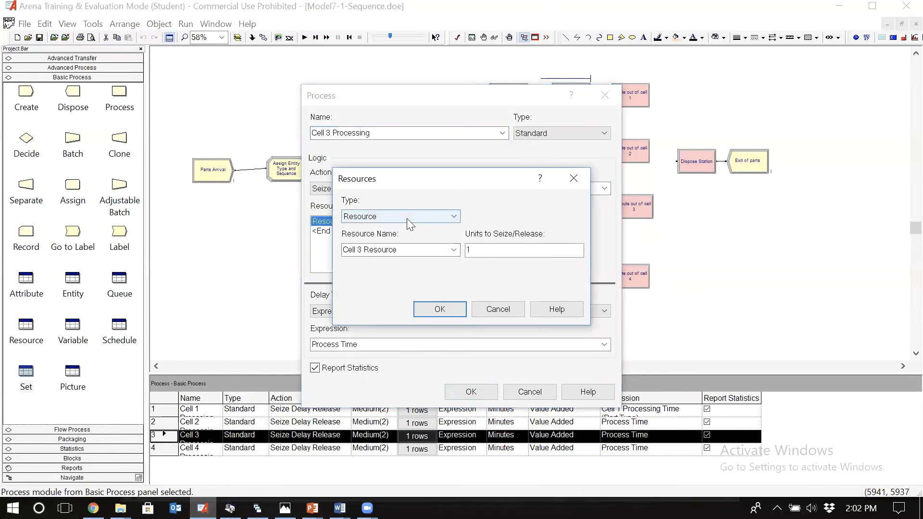
click(407, 218)
click(423, 238)
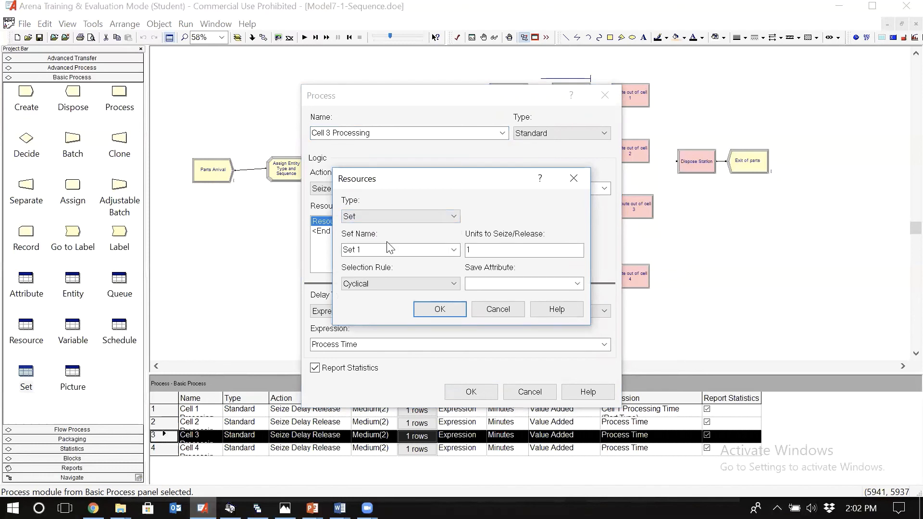
click(454, 250)
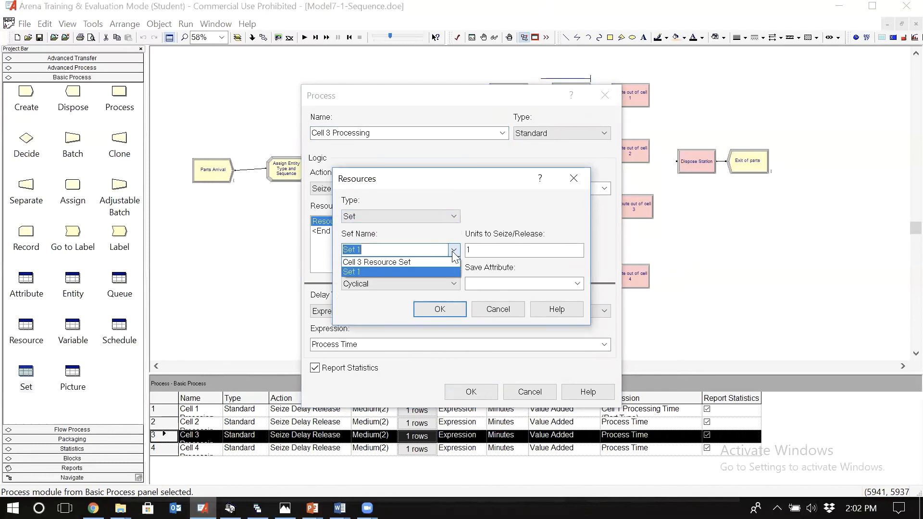
click(419, 265)
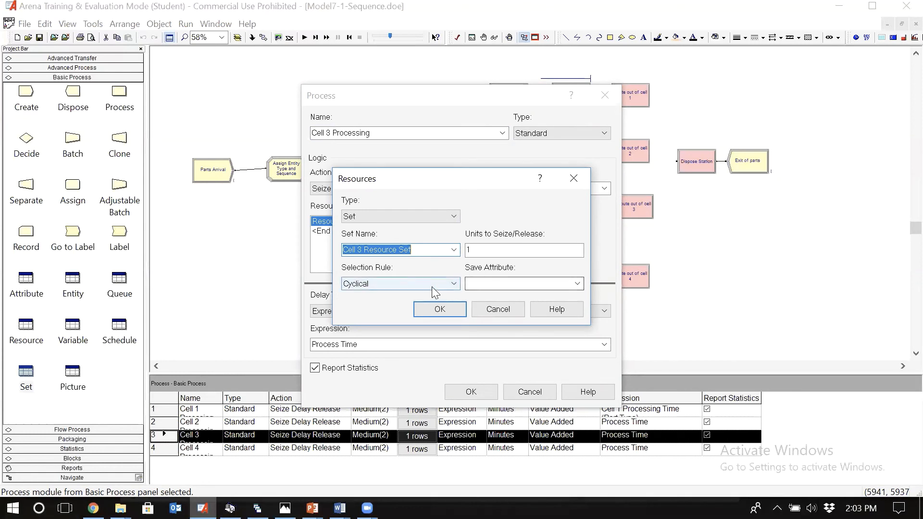
Step: Enter Cell3 index as the save attribute for the resource set in Cell 3 Processing
click(485, 284)
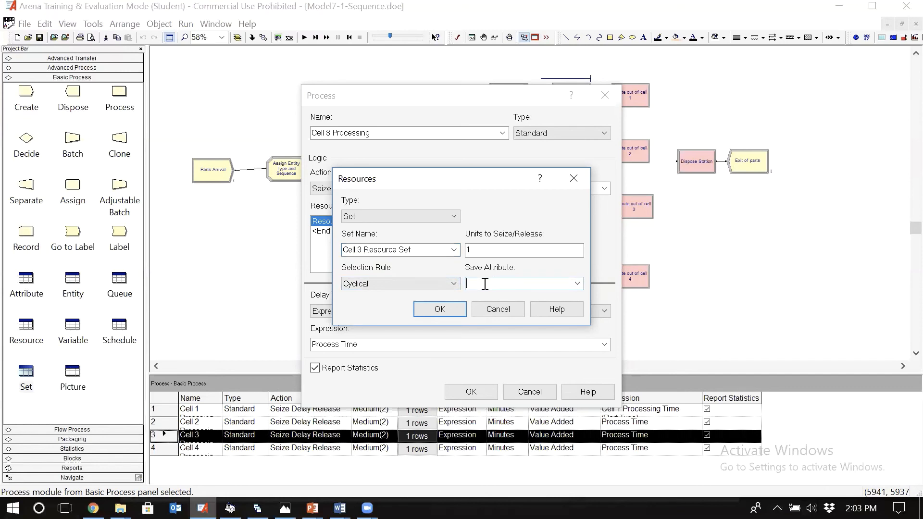
text(Cell3 index)
key(shift+Left)
key(shift+Left)
key(shift+Left)
key(shift+Left)
key(shift+Left)
key(shift+Left)
key(shift+Left)
key(shift+Left)
key(shift+Left)
key(shift+Left)
key(shift+Left)
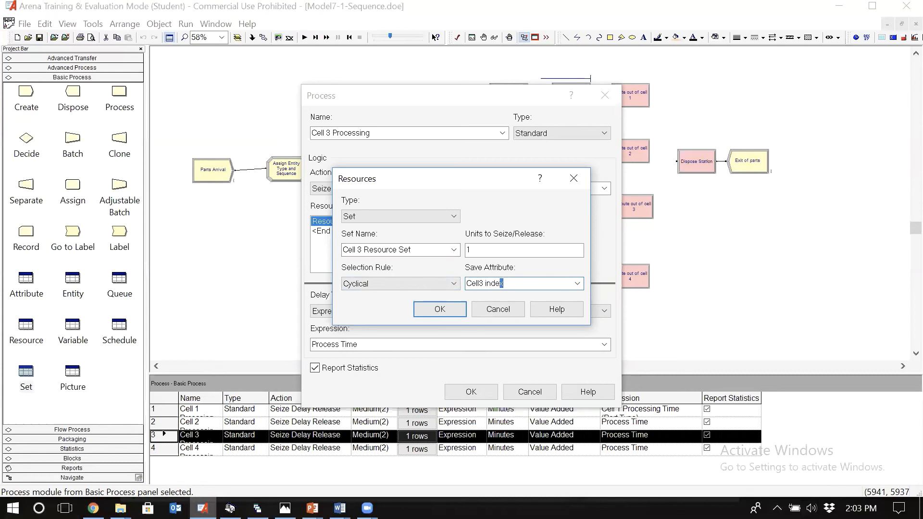
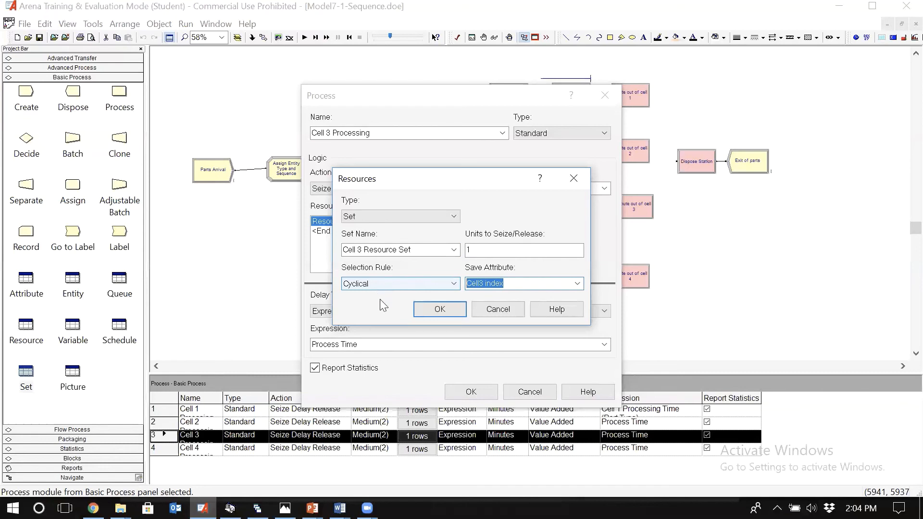
Step: Accept the Cell 3 Resource Set entry, recheck its Cell3 index save attribute, and accept Cell 3 Processing
key(Return)
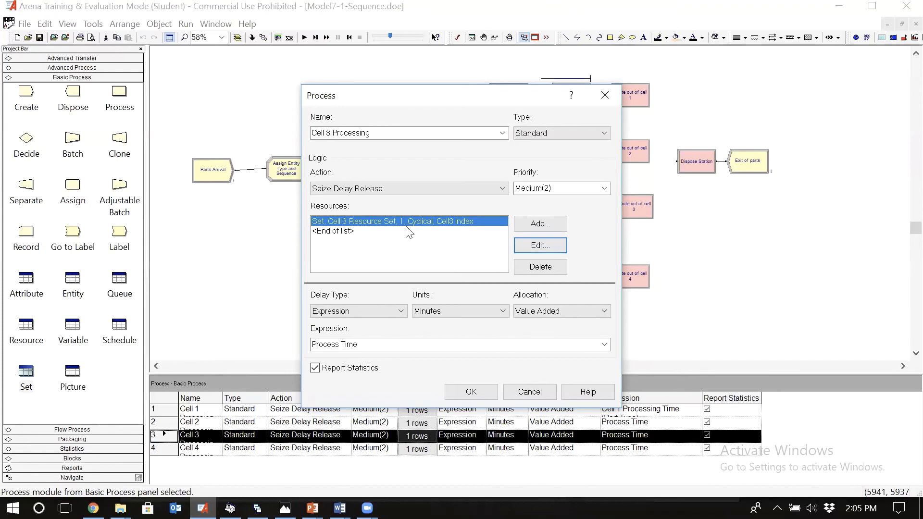
click(551, 248)
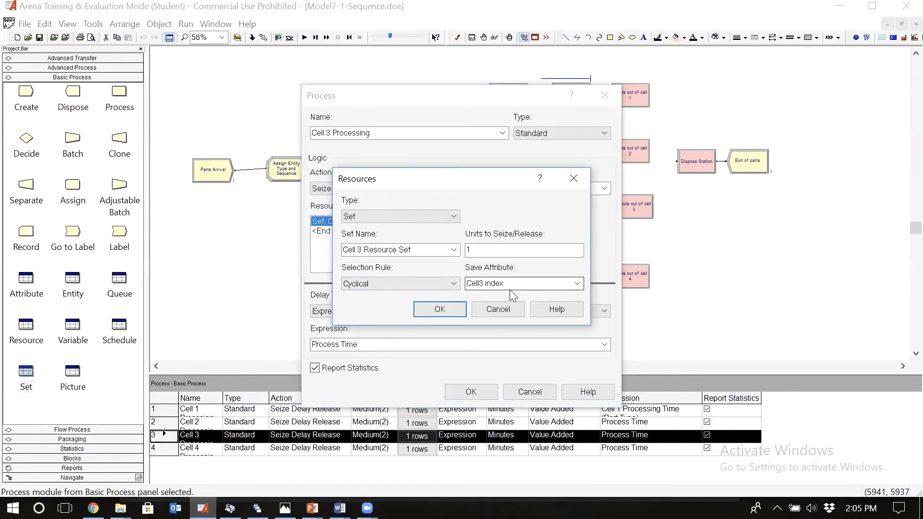
click(440, 310)
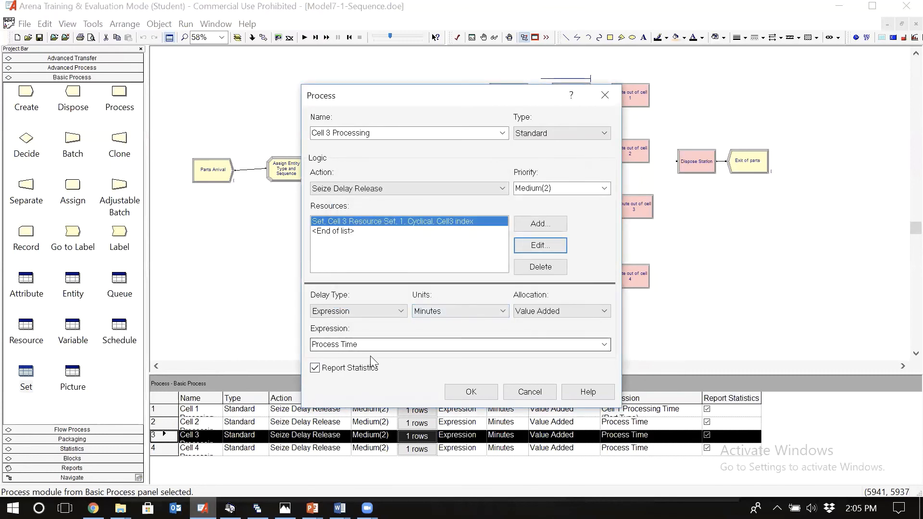
click(471, 392)
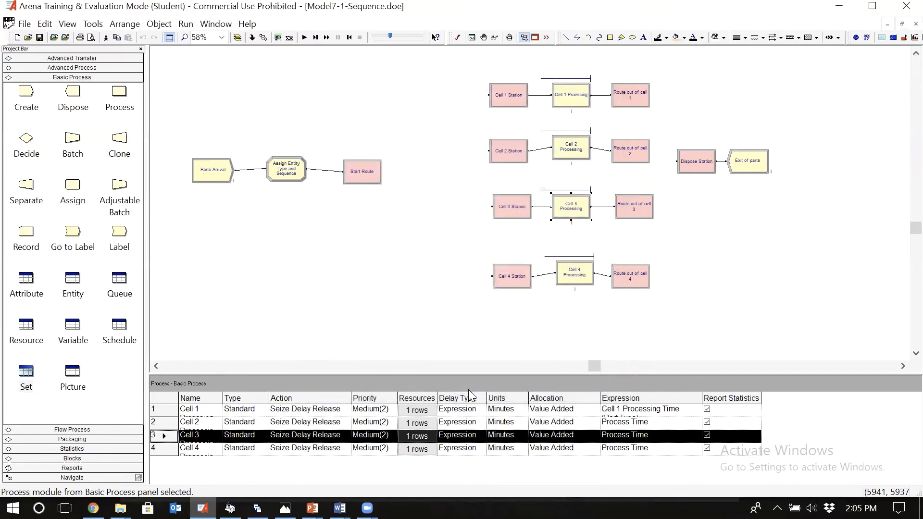
Step: Add a new variable named Factor with 2 rows
click(72, 331)
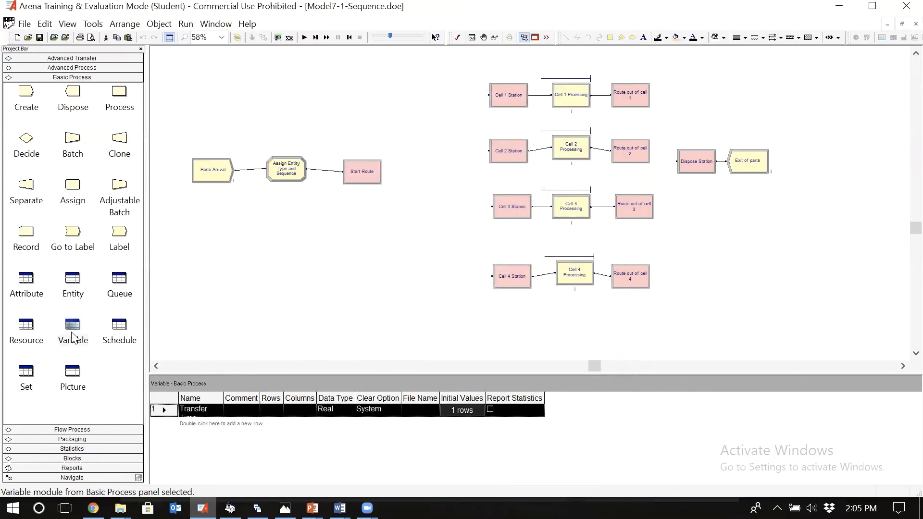
double_click(215, 424)
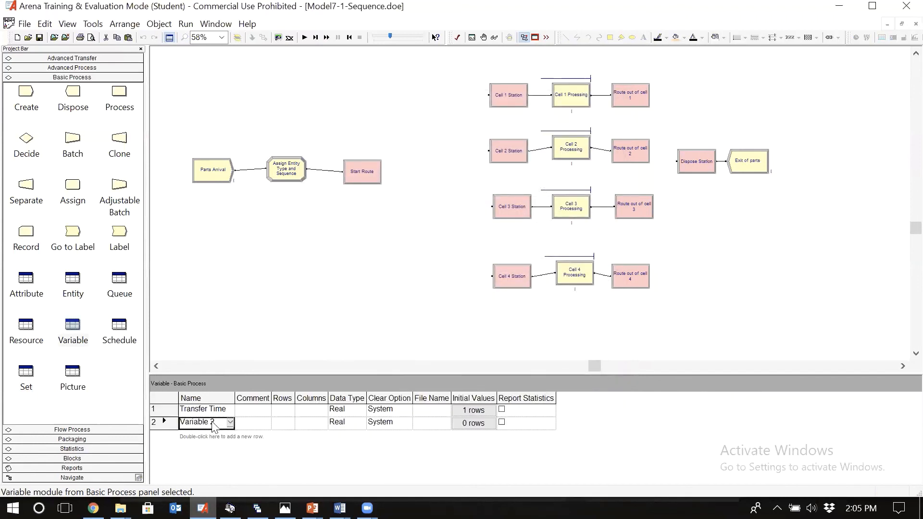
double_click(163, 422)
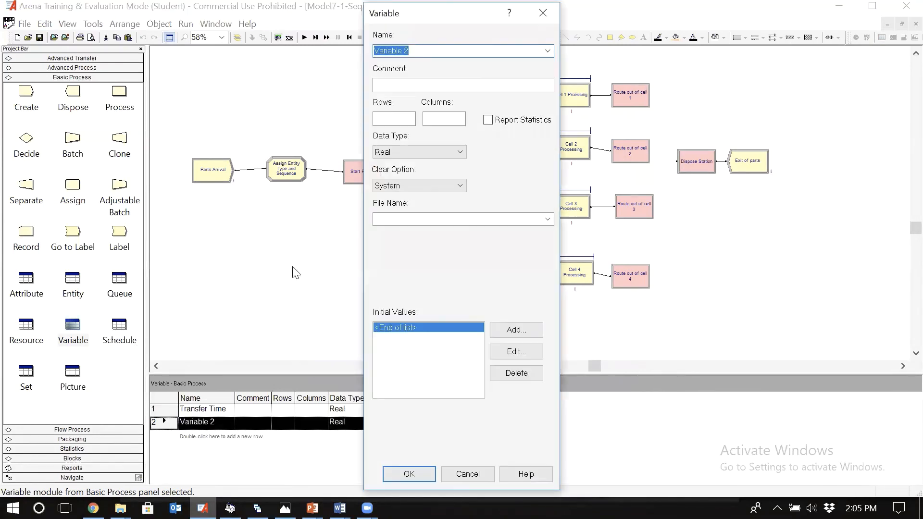
text(Factor)
click(393, 119)
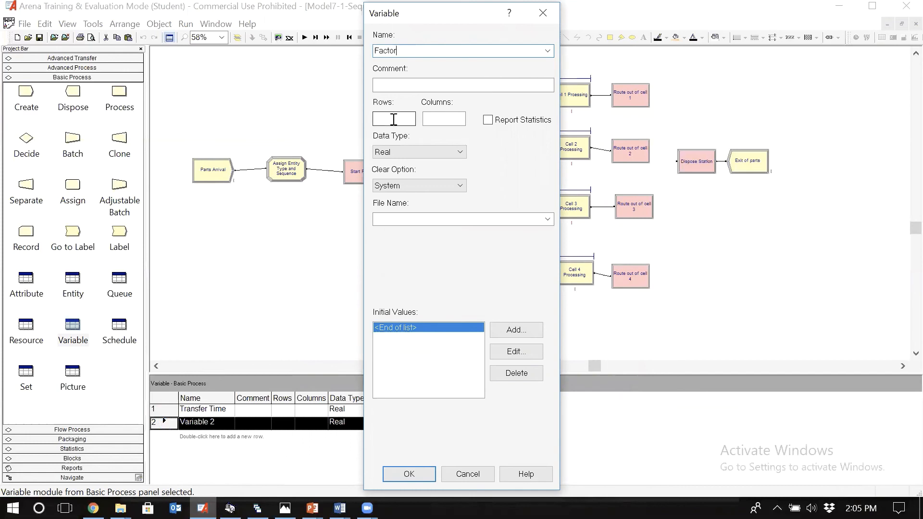
text(2)
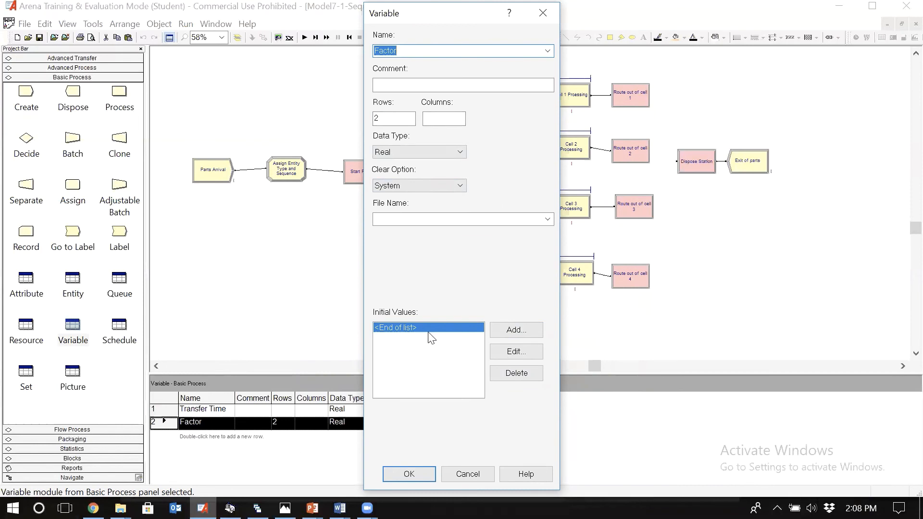
Step: Add the initial values 1 and 0.8, in that order, to the Factor variable
click(515, 332)
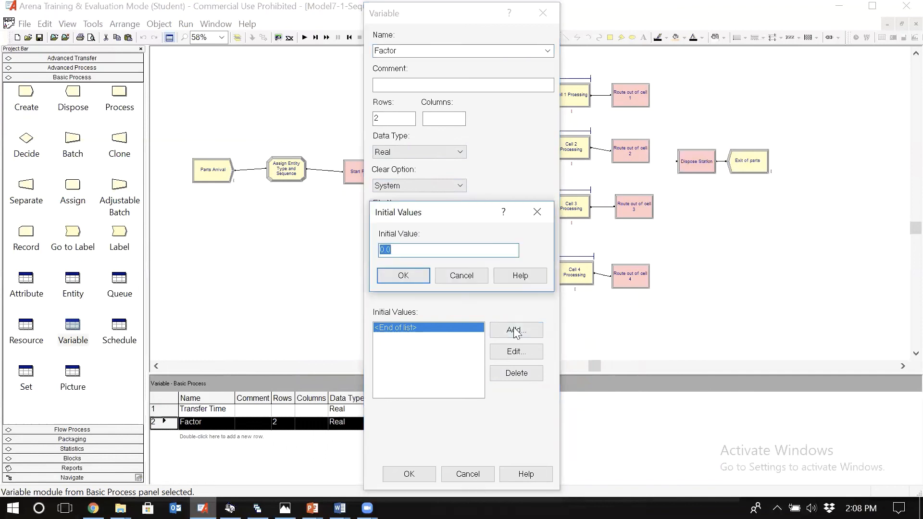
text(1)
click(415, 276)
click(513, 330)
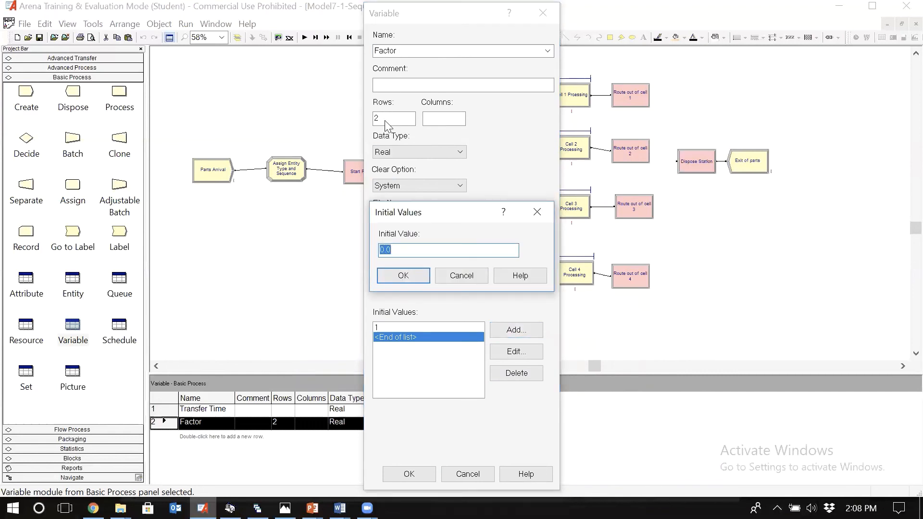
text(0.8)
click(402, 277)
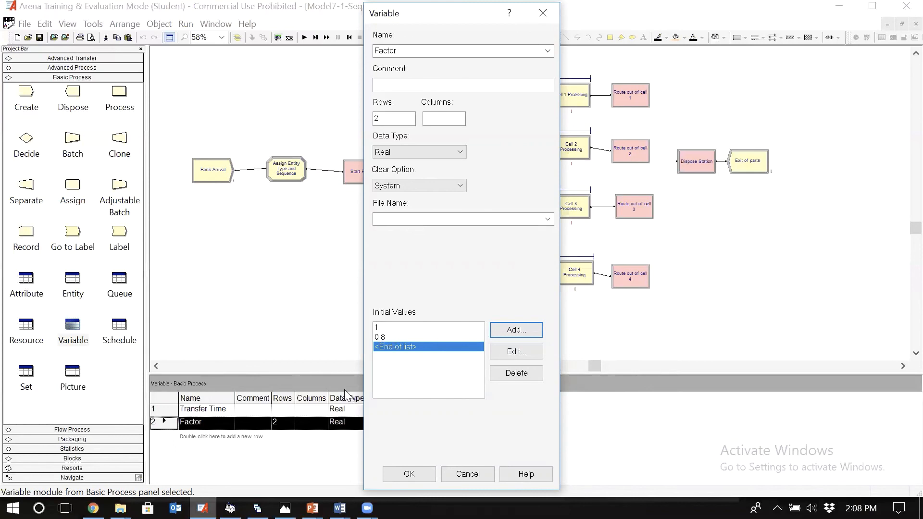
Step: Consult the part routings and process times picture, review Factor's two initial values, and accept the variable
click(285, 508)
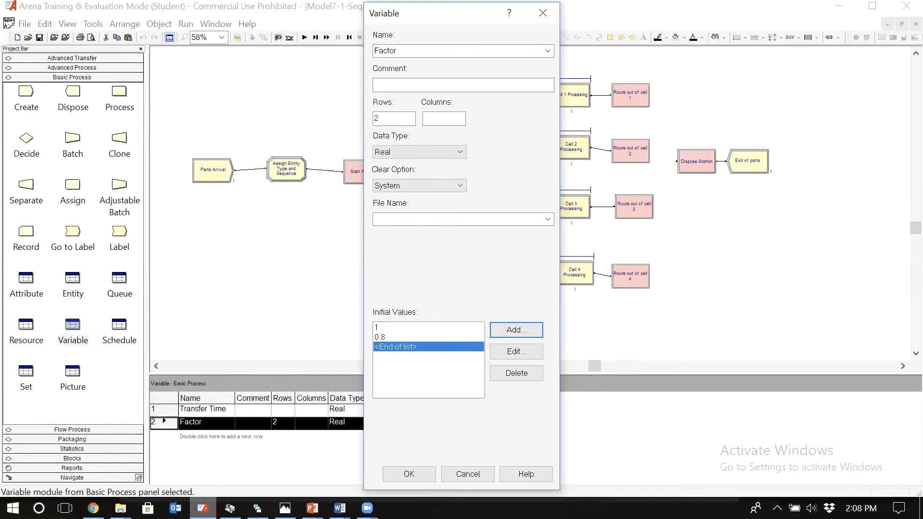
click(202, 508)
click(429, 338)
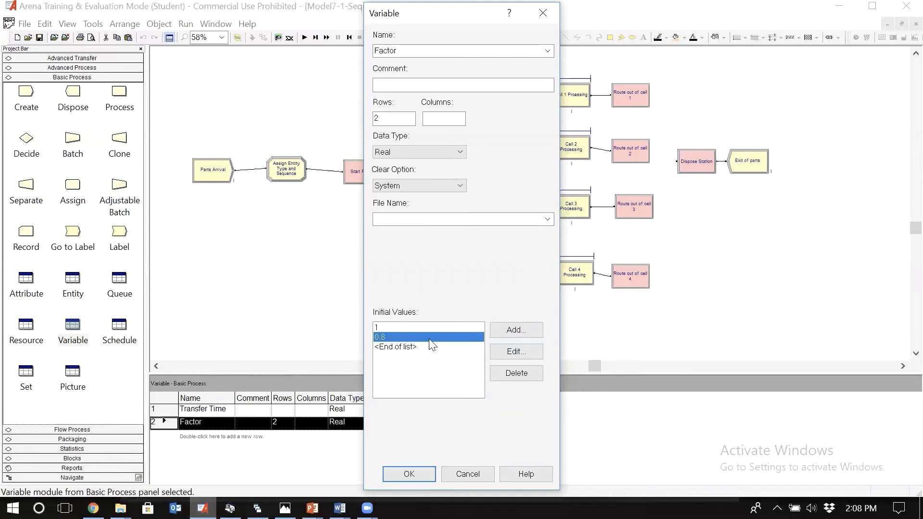
click(428, 328)
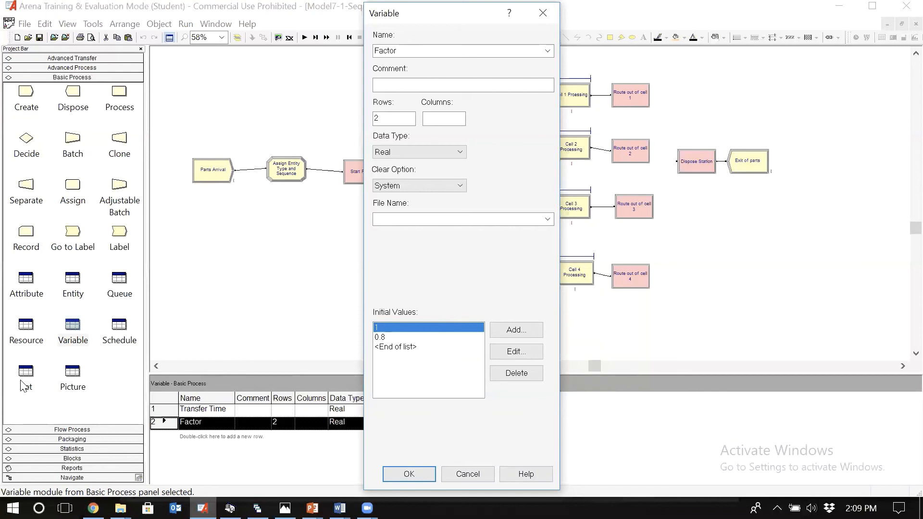
click(407, 475)
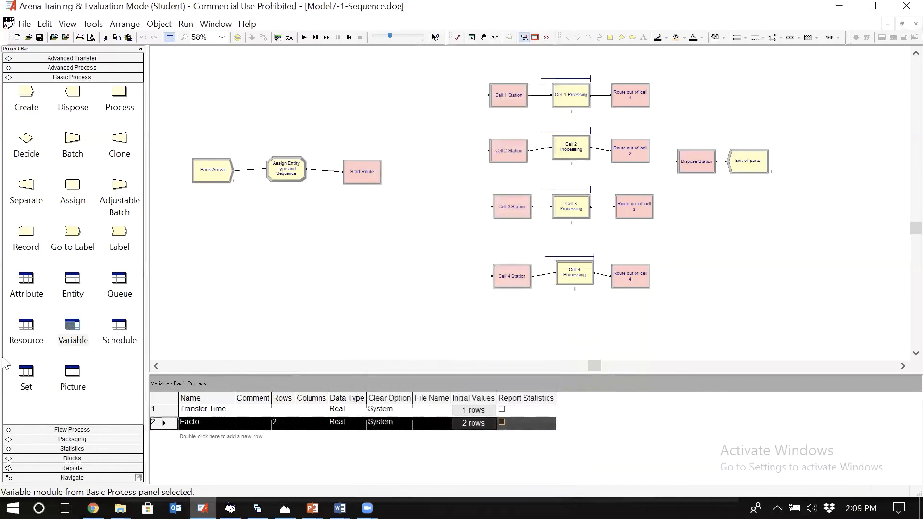
Step: Review the member order of Cell 3 Resource Set, and the resource entry and delay expression of Cell 3 Processing
click(32, 380)
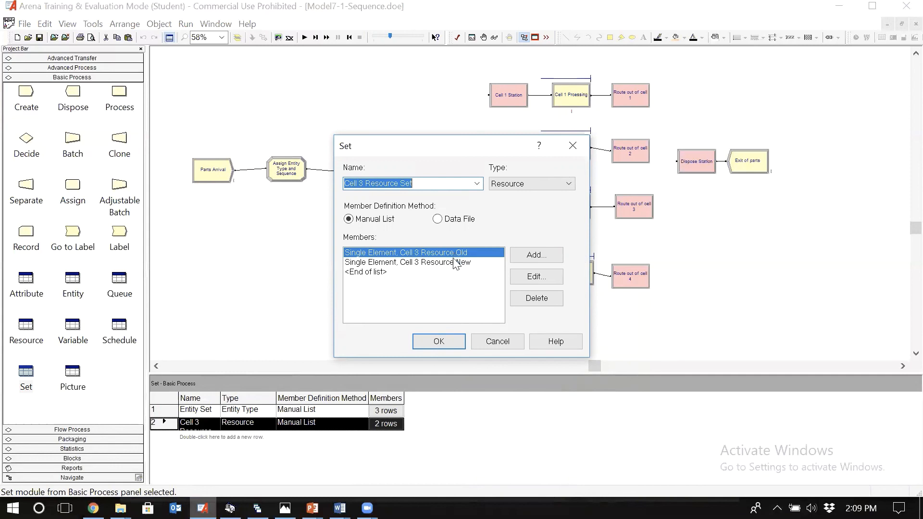
click(488, 343)
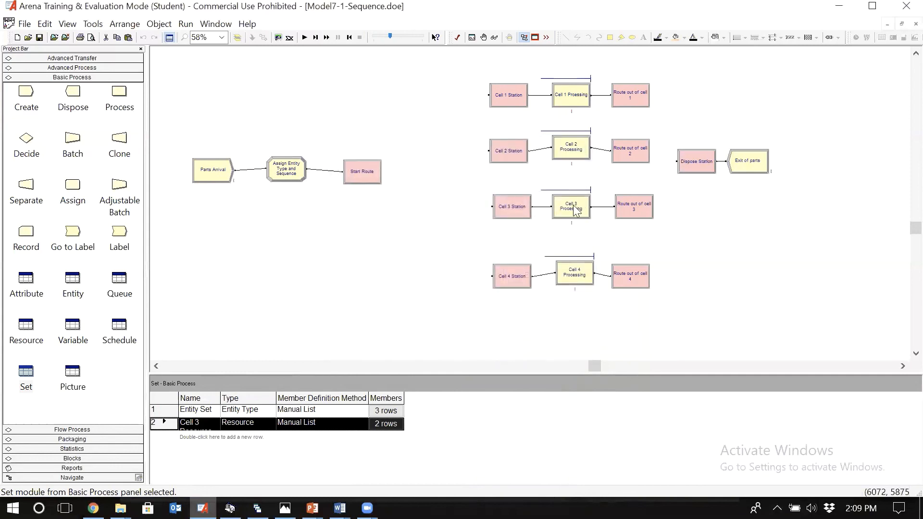
double_click(575, 210)
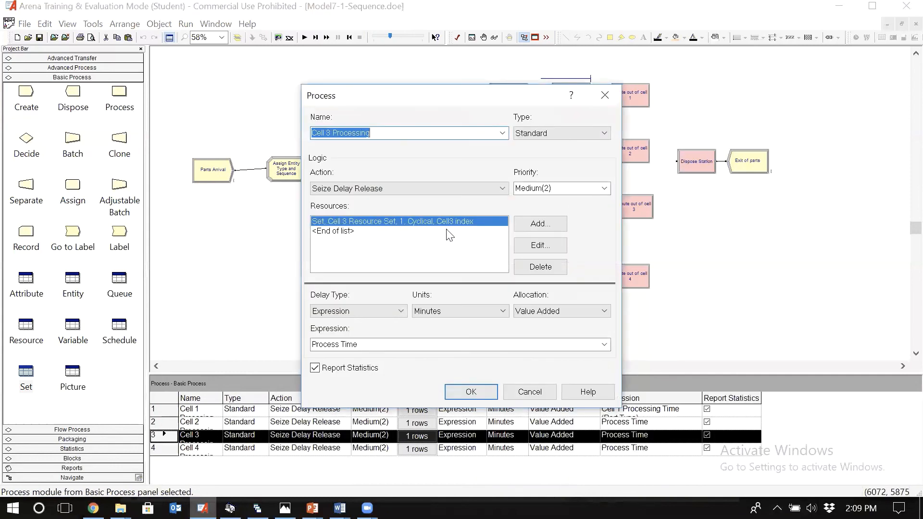
click(540, 246)
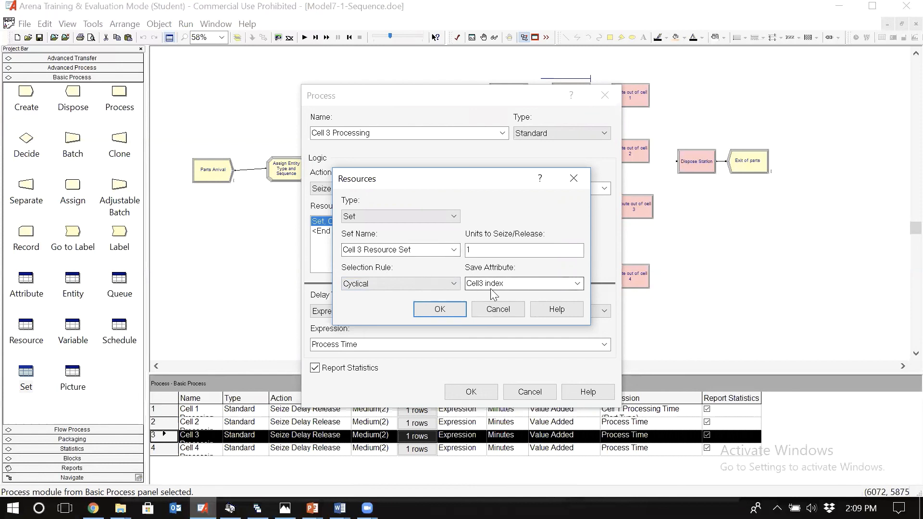
click(430, 310)
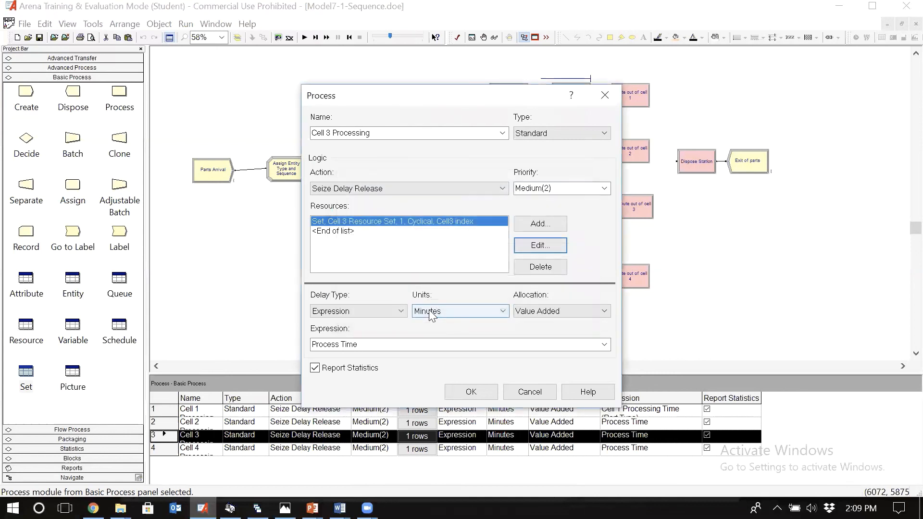
click(375, 347)
click(374, 344)
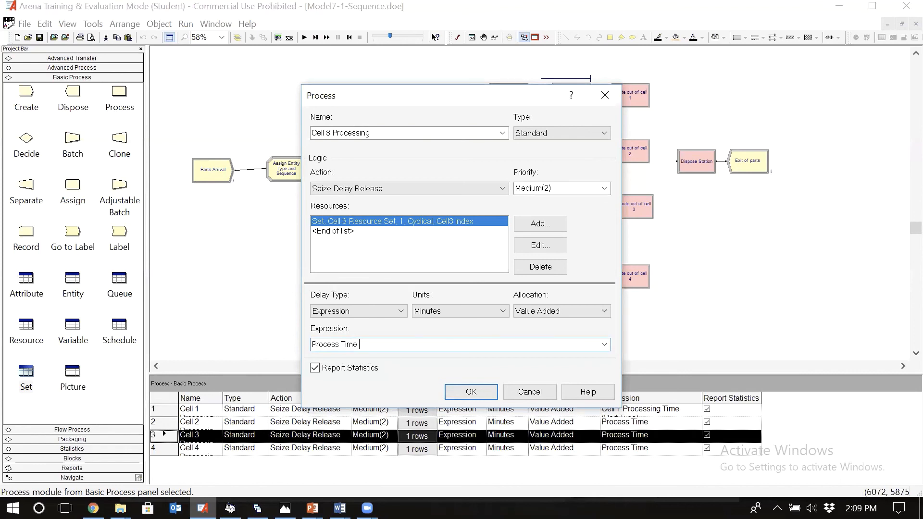
key(Return)
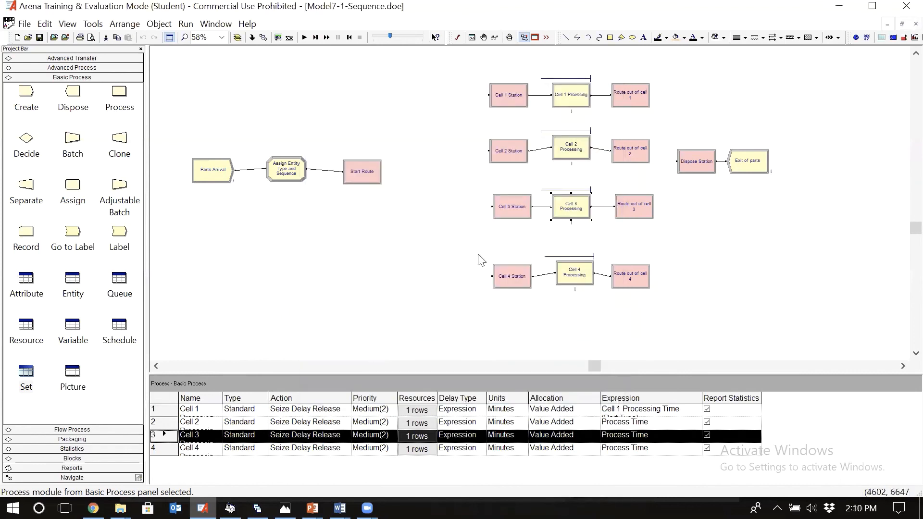
Step: Change the delay expression of Cell 3 Processing to Process Time * Factor(Cell3 index)
double_click(566, 206)
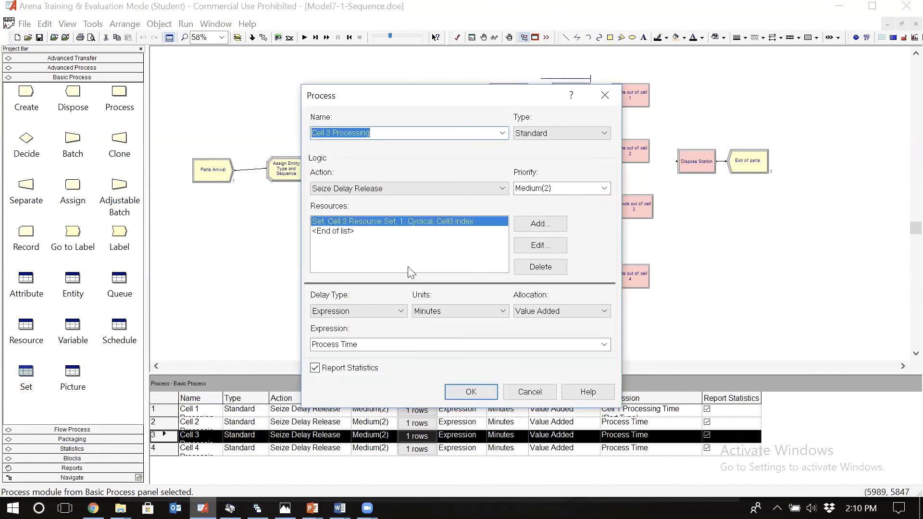
click(368, 345)
click(368, 344)
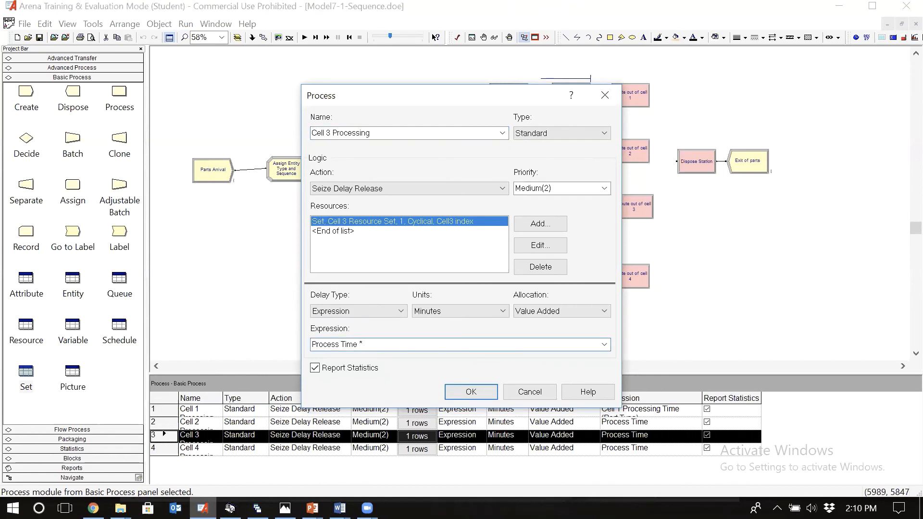
text(*)
text(Cell3 index)
key(BackSpace)
key(BackSpace)
key(BackSpace)
key(BackSpace)
key(BackSpace)
key(BackSpace)
key(BackSpace)
key(BackSpace)
key(BackSpace)
key(BackSpace)
text(Factor()
text(Cell3 index)
text())
Step: Check the resource set entry of Cell 3 Processing against its delay expression, then accept the process module
drag(435, 97, 315, 93)
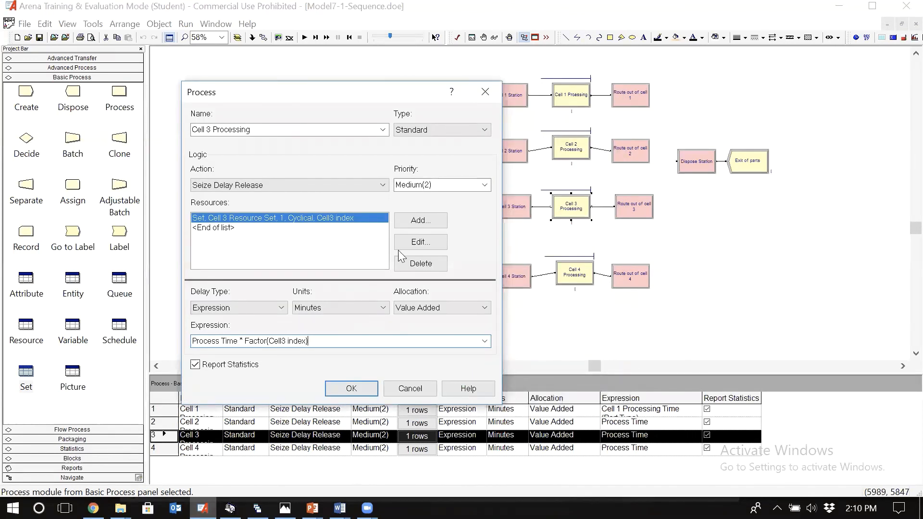
click(428, 240)
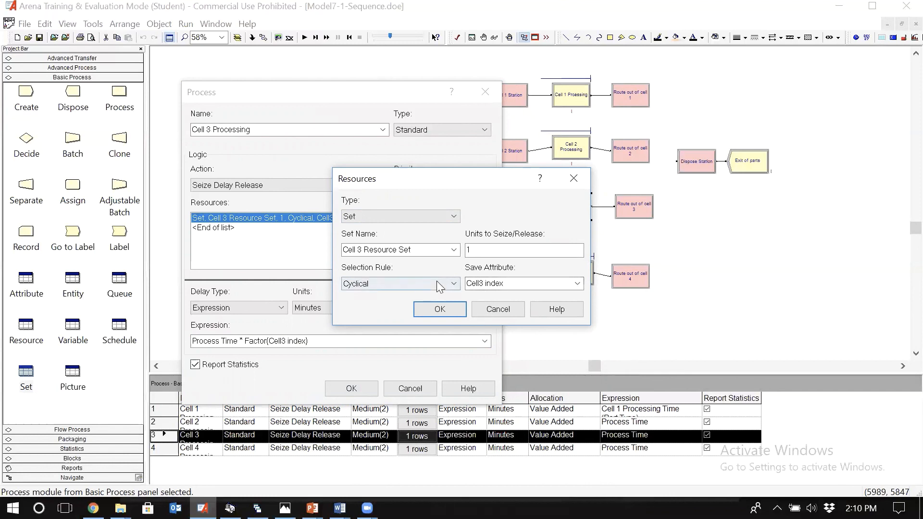
click(482, 310)
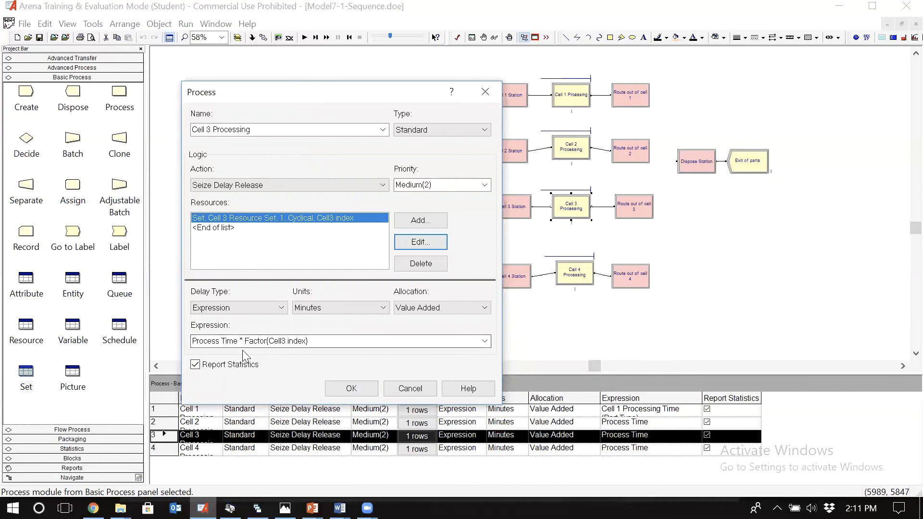
click(351, 388)
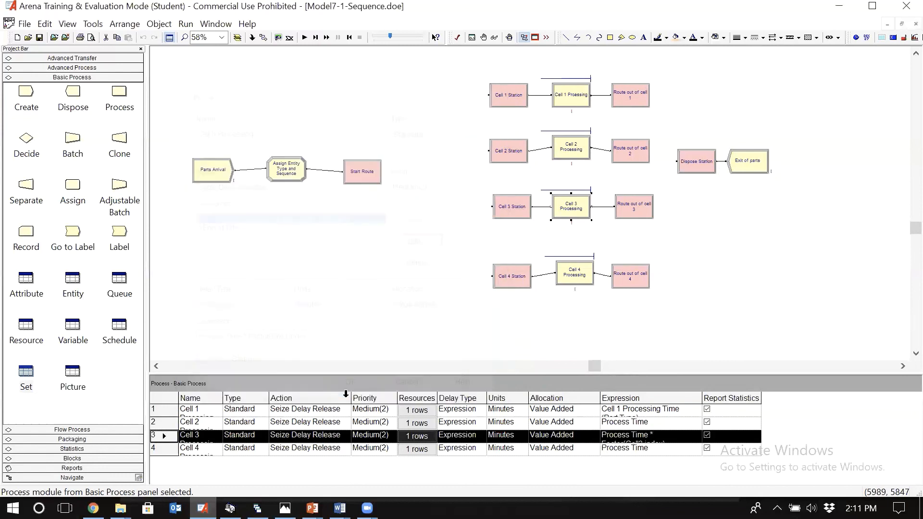
click(354, 314)
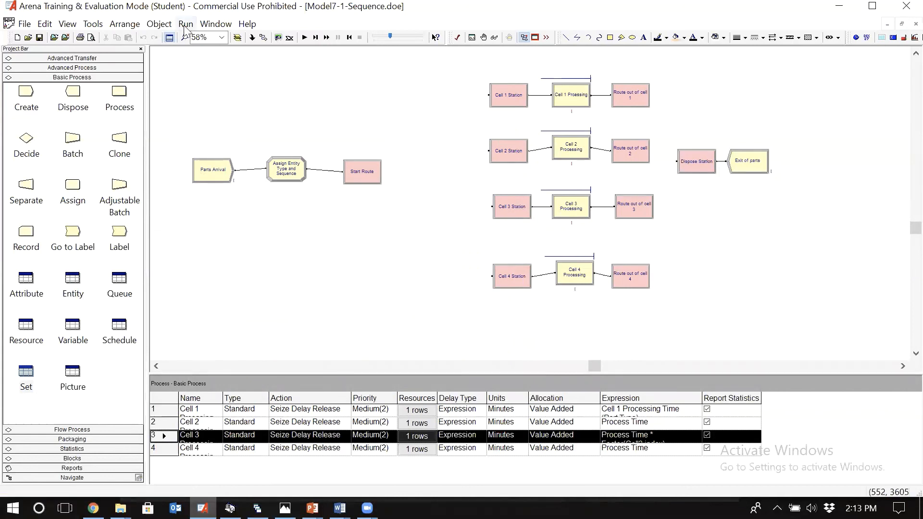
Step: Configure the run setup with a replication length of 32 hours and base time units of minutes
click(186, 24)
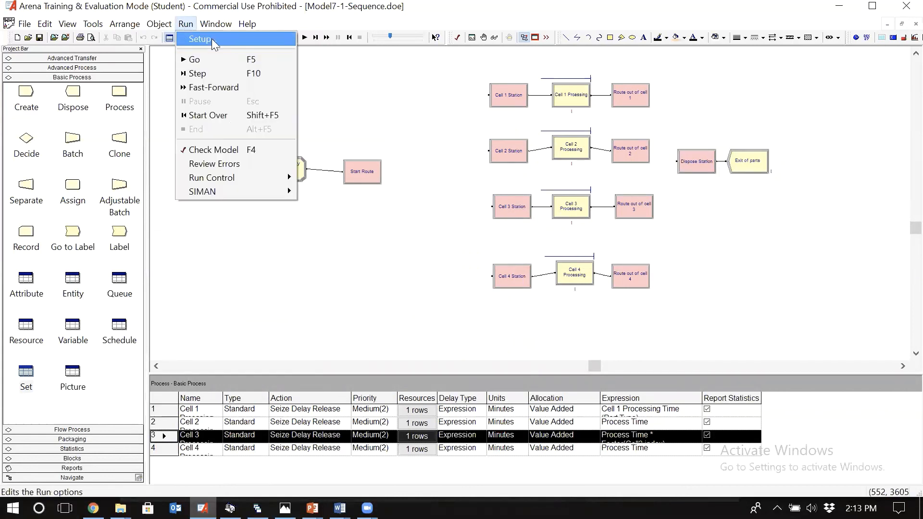
click(211, 38)
double_click(368, 241)
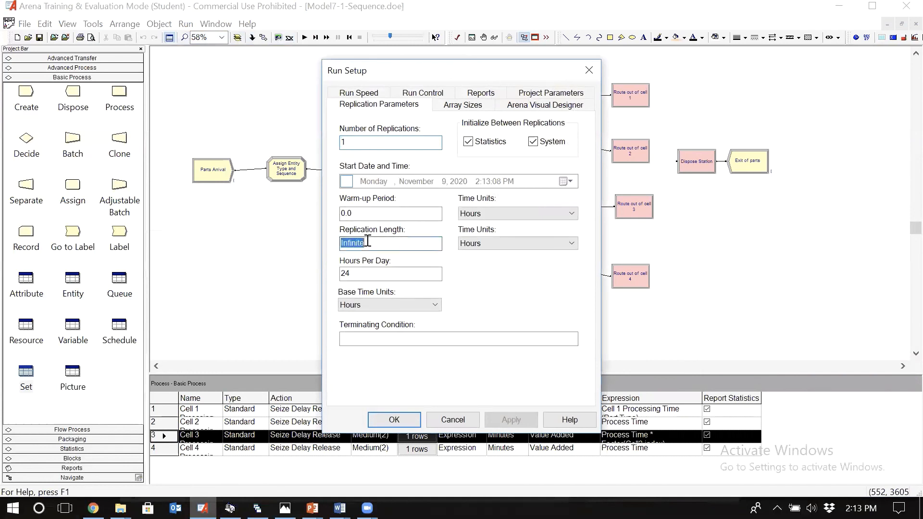
text(32)
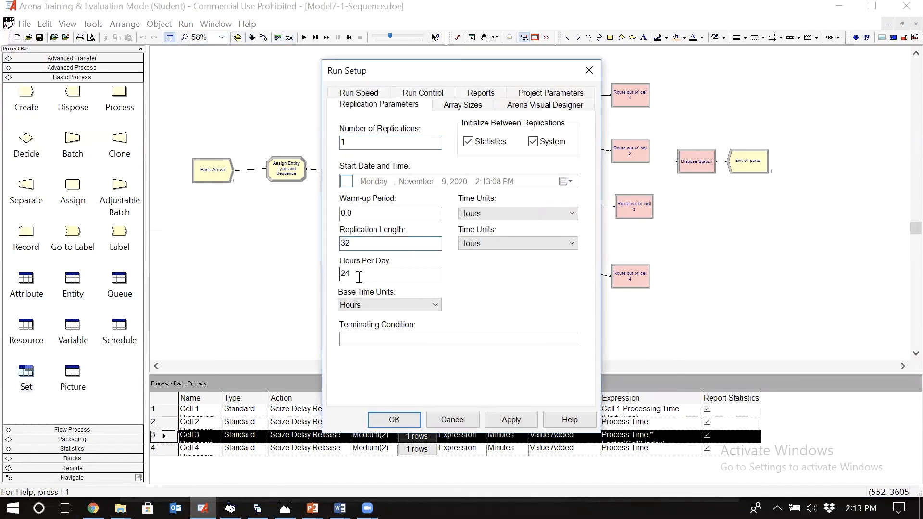
click(391, 303)
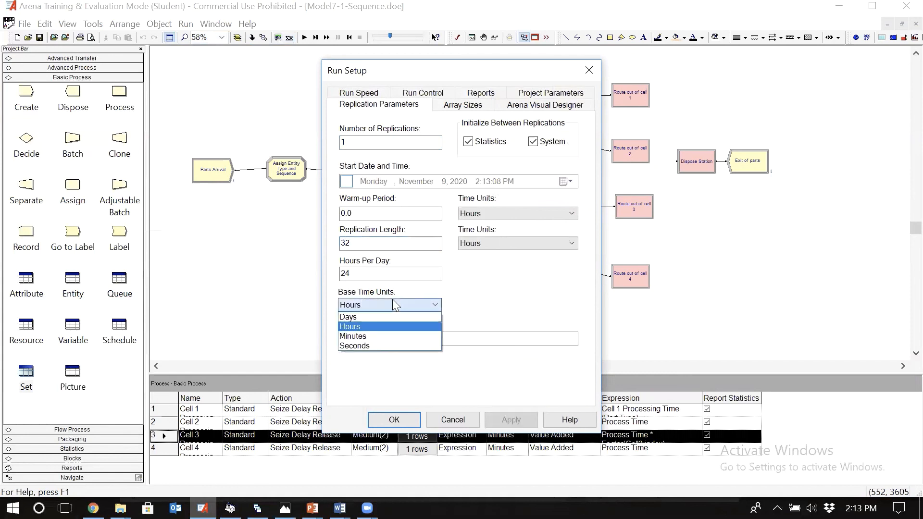
click(381, 335)
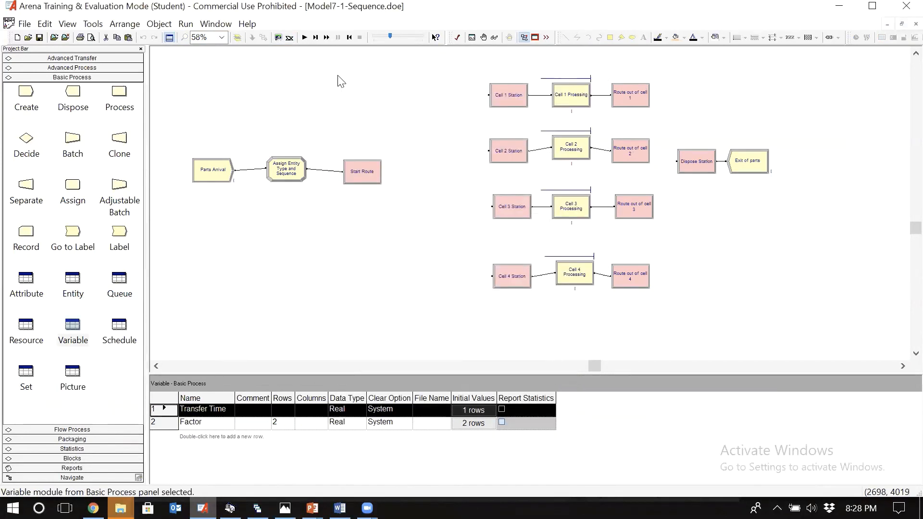
Step: Run the simulation to completion and open the results report with its project outline expanded
click(303, 38)
click(465, 280)
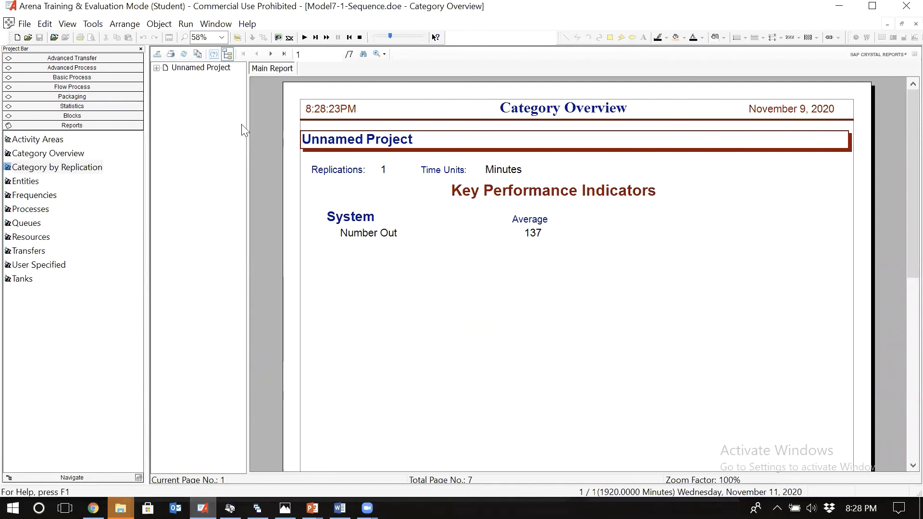
click(156, 68)
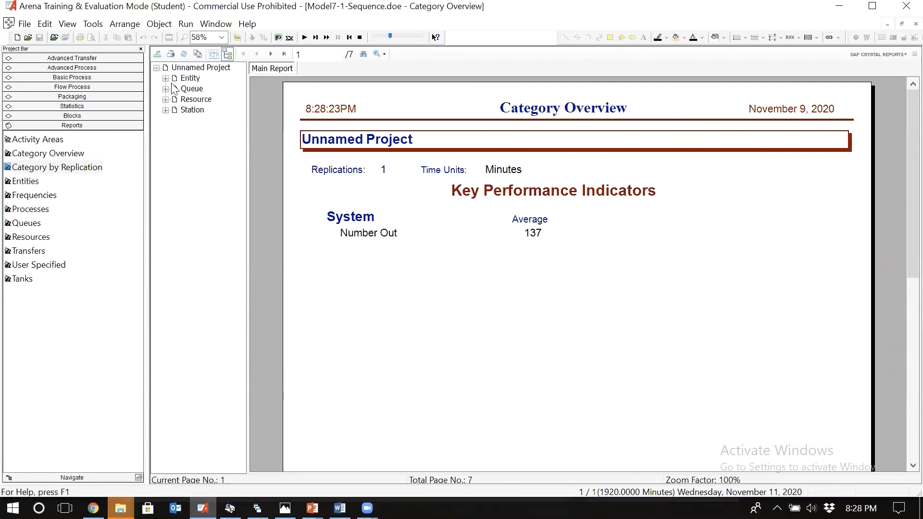
Step: Review the entity section of the report: times, number in, number out and WIP per part type
click(165, 77)
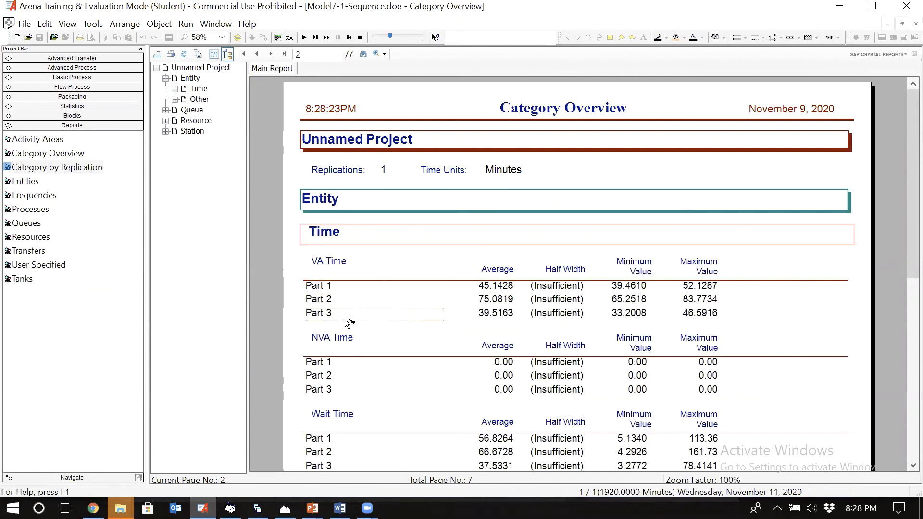
click(174, 100)
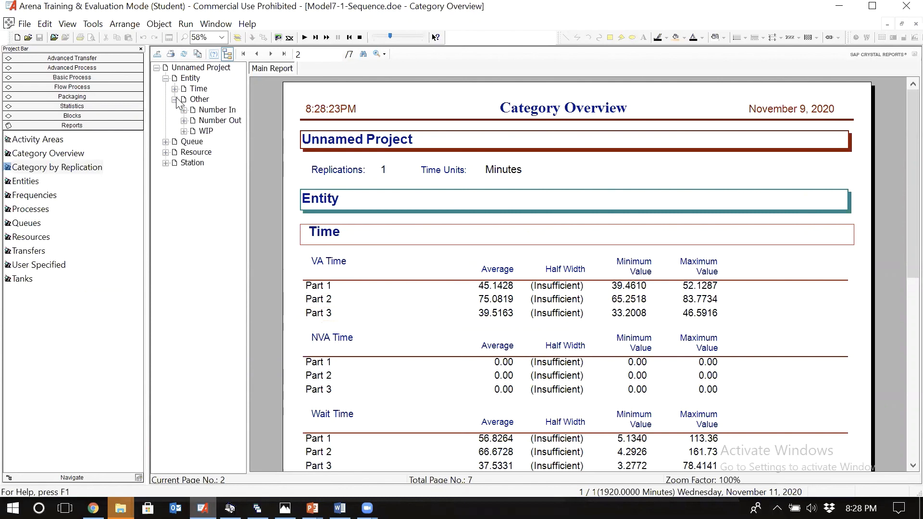
click(206, 130)
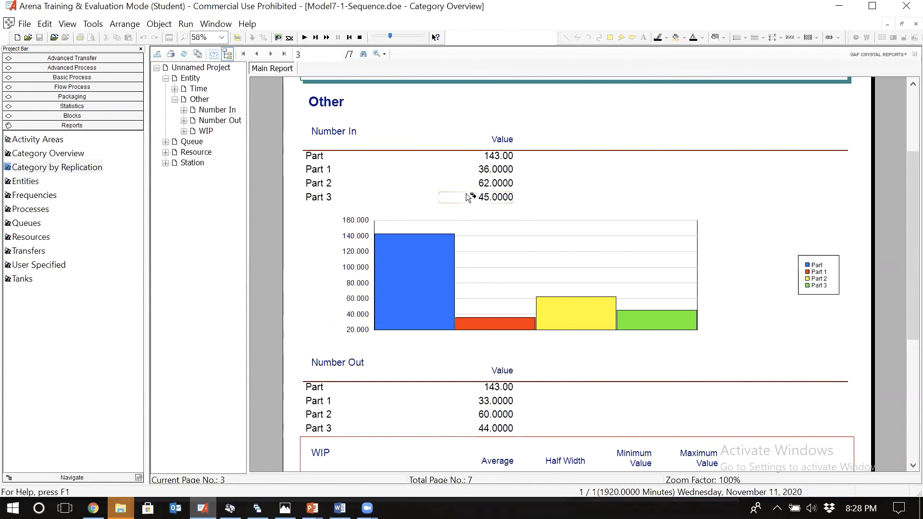
scroll(371, 323, down, 3)
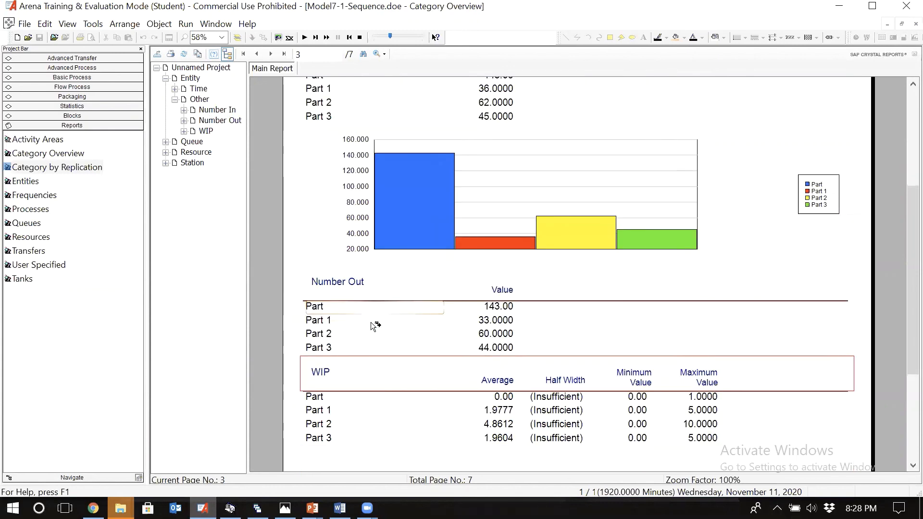
scroll(370, 325, down, 2)
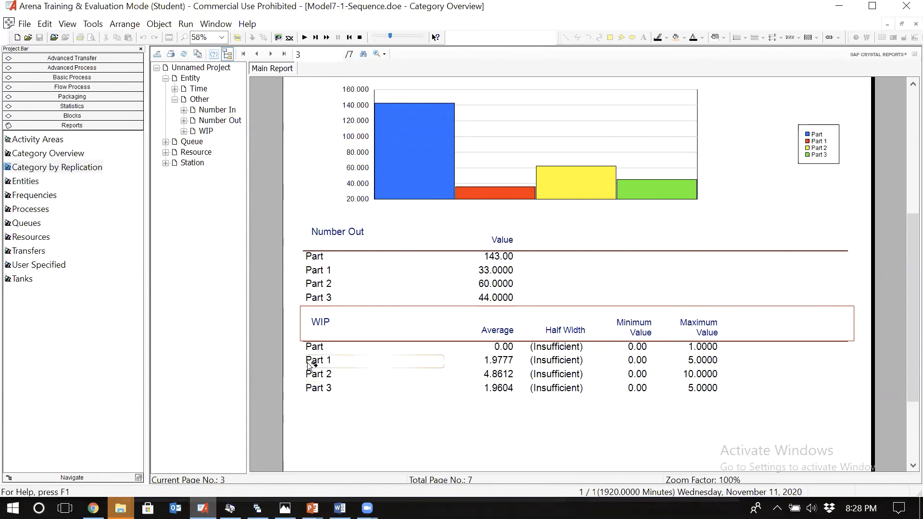
Step: Review the report's queue statistics and compare the instantaneous and scheduled utilization of the cell resources
click(192, 142)
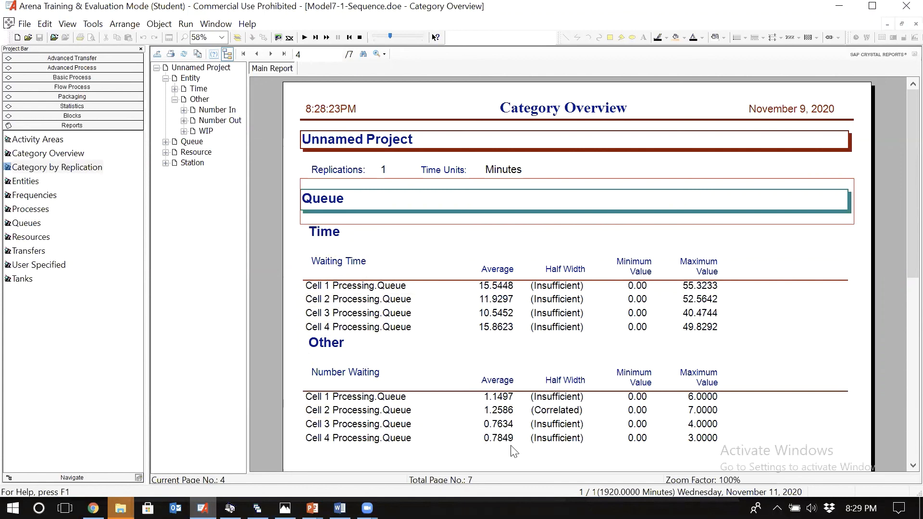
click(195, 153)
click(165, 152)
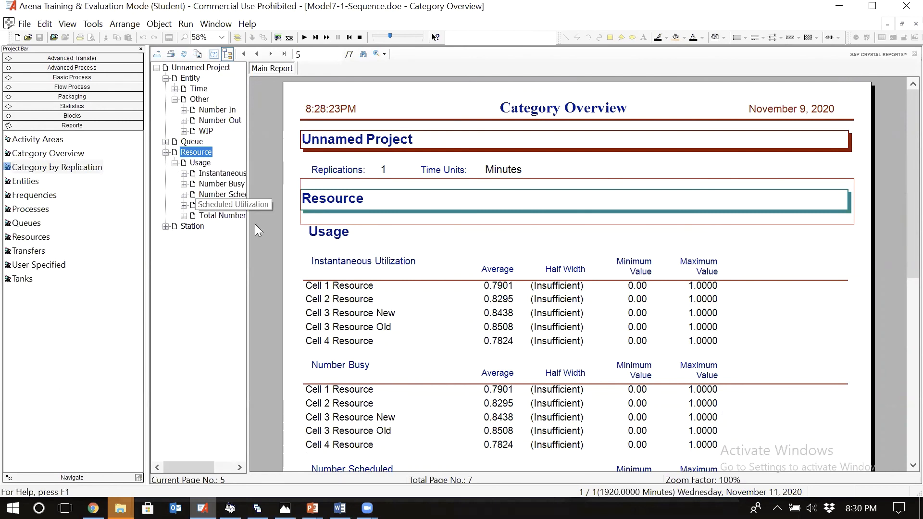
click(221, 174)
click(218, 205)
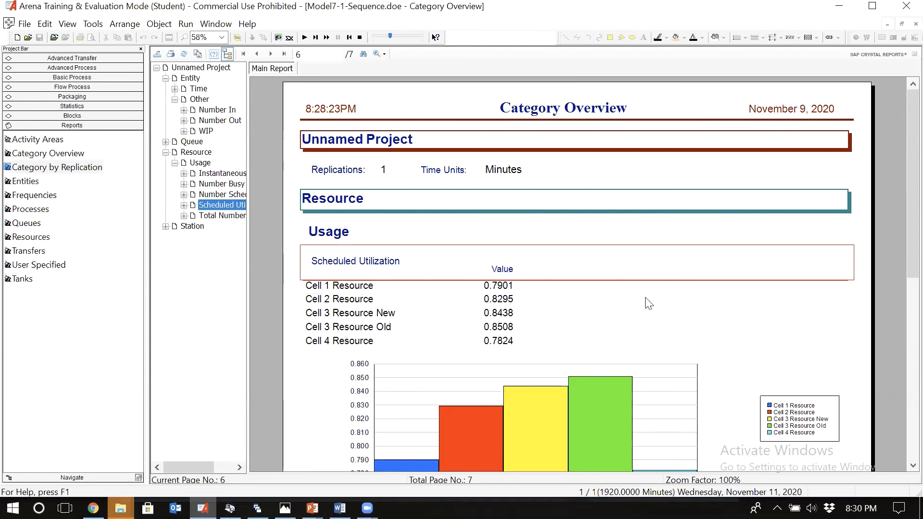
scroll(649, 303, down, 3)
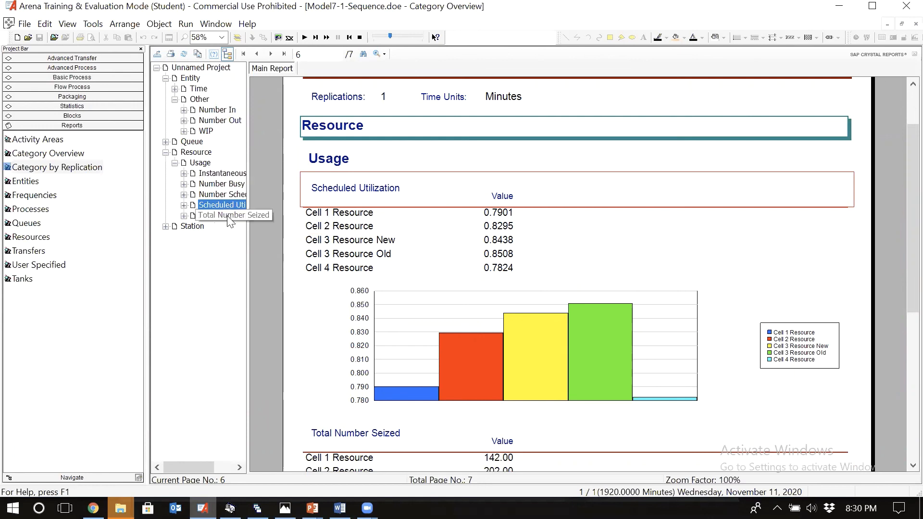
click(234, 173)
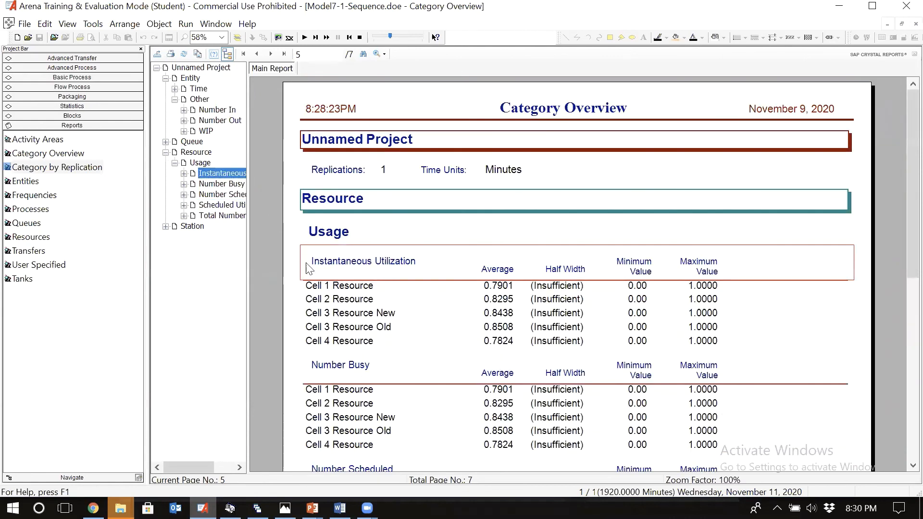
click(234, 206)
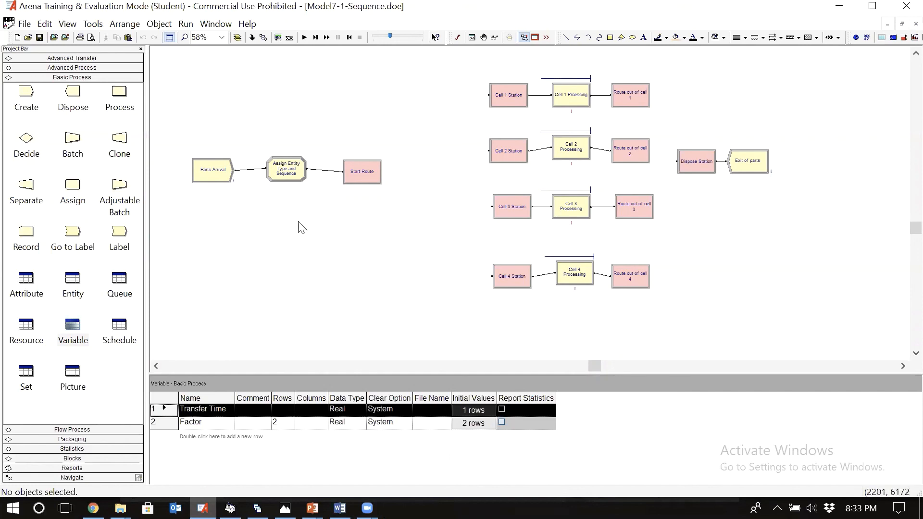
Step: Inspect the Part Type and Entity.Sequence assignments in the Assign Entity Type and Sequence module
double_click(294, 175)
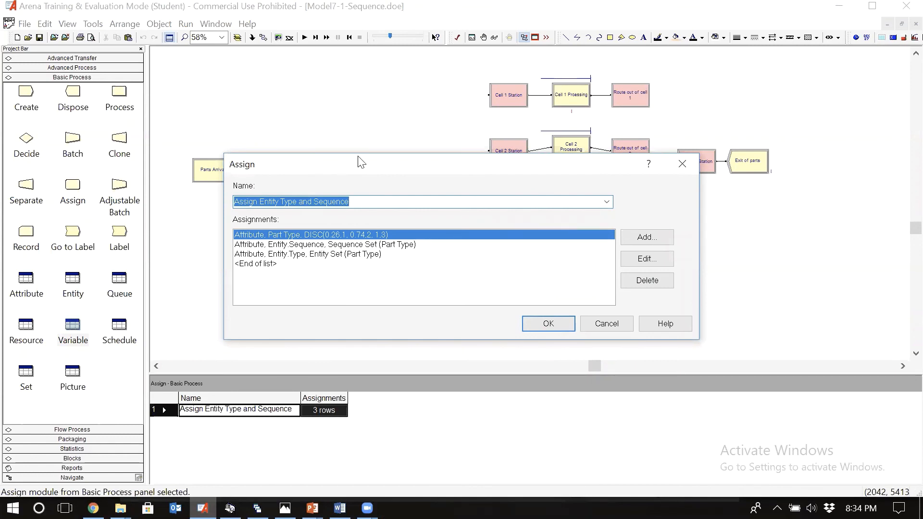
drag(361, 162, 425, 116)
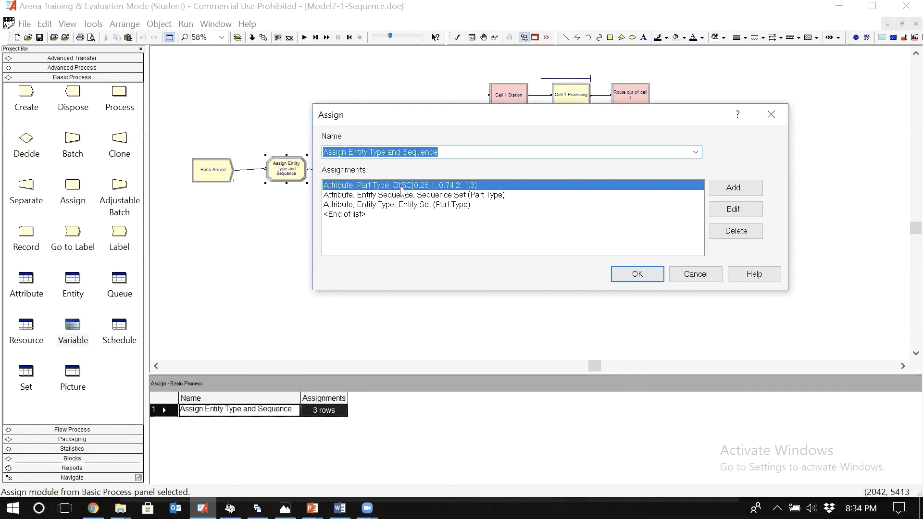
click(737, 210)
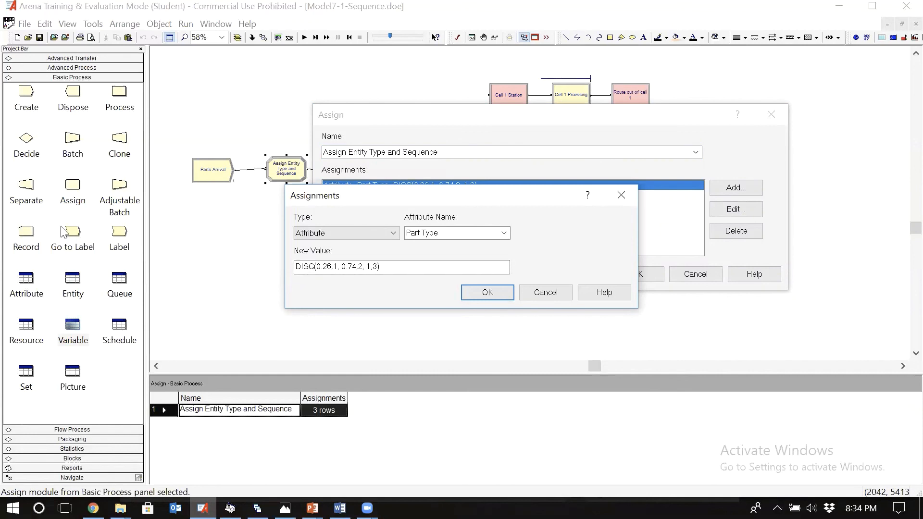
key(Return)
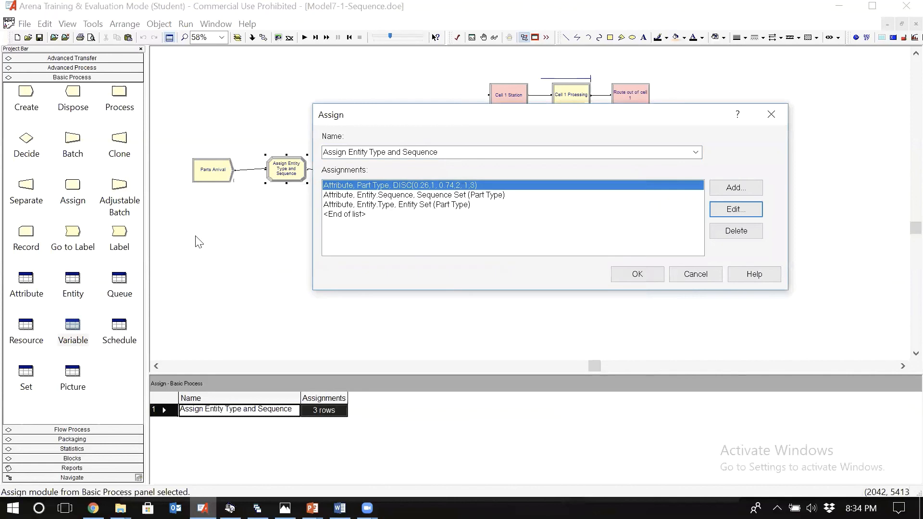
click(393, 196)
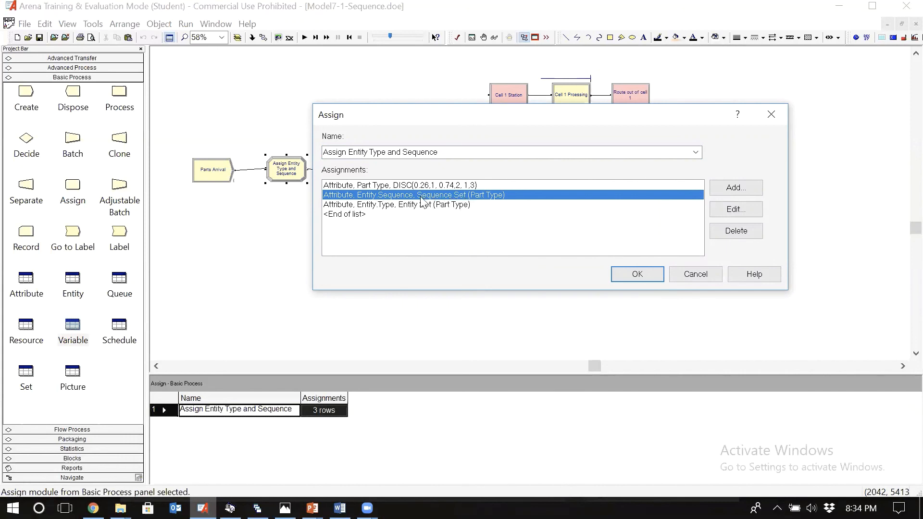
click(735, 210)
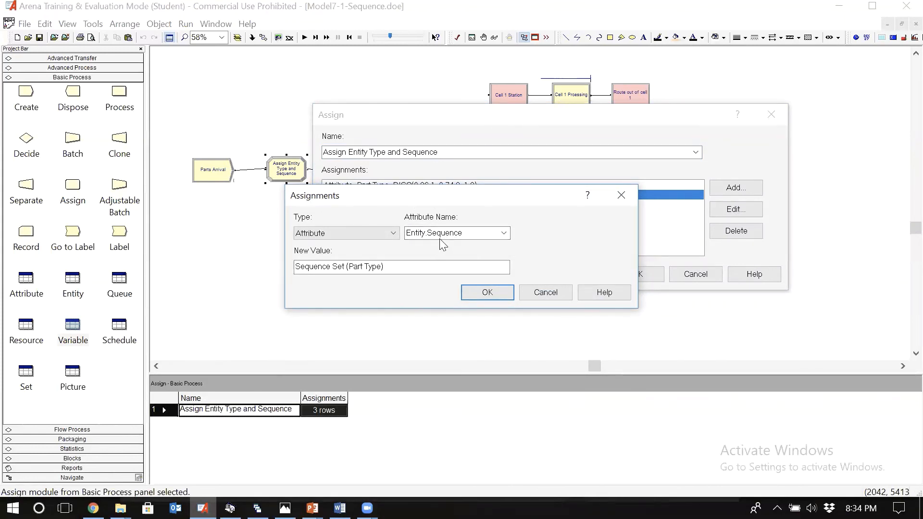
click(488, 291)
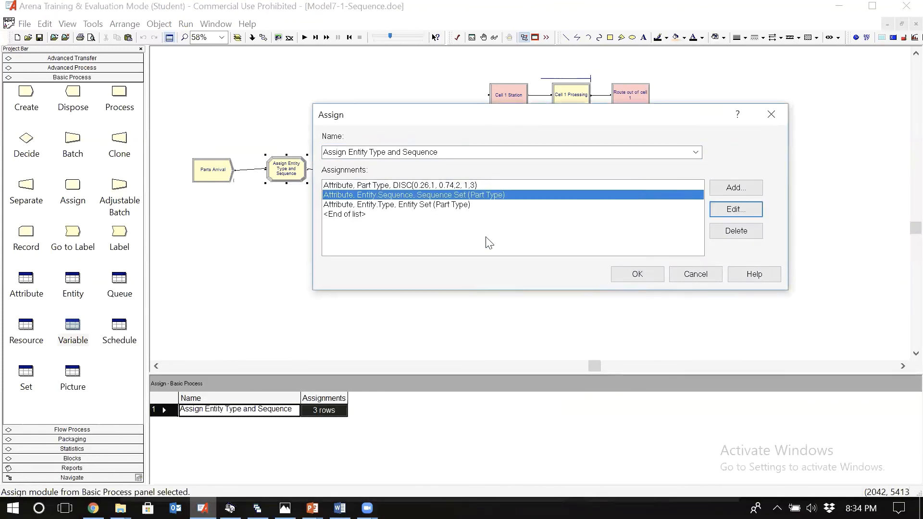
Step: Inspect the Entity.Type assignment, recheck the Entity.Sequence assignment, and accept the Assign module
click(464, 207)
click(737, 210)
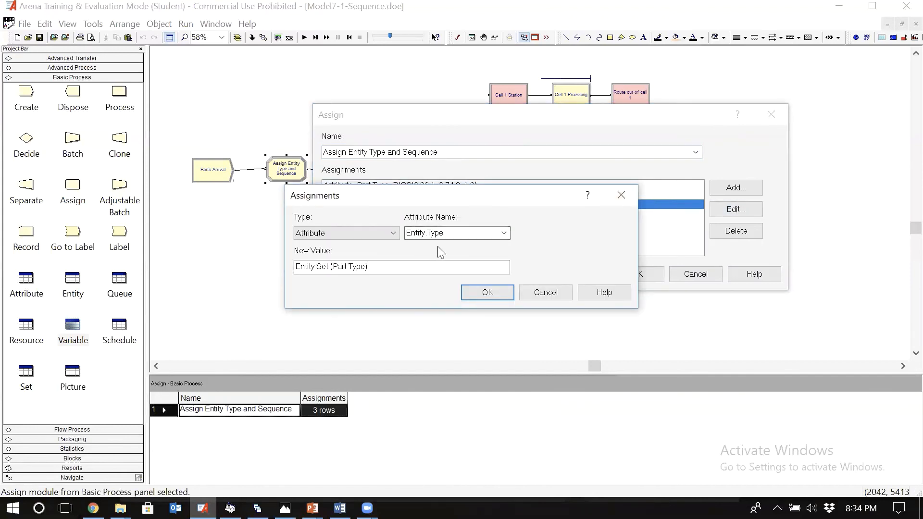
key(Return)
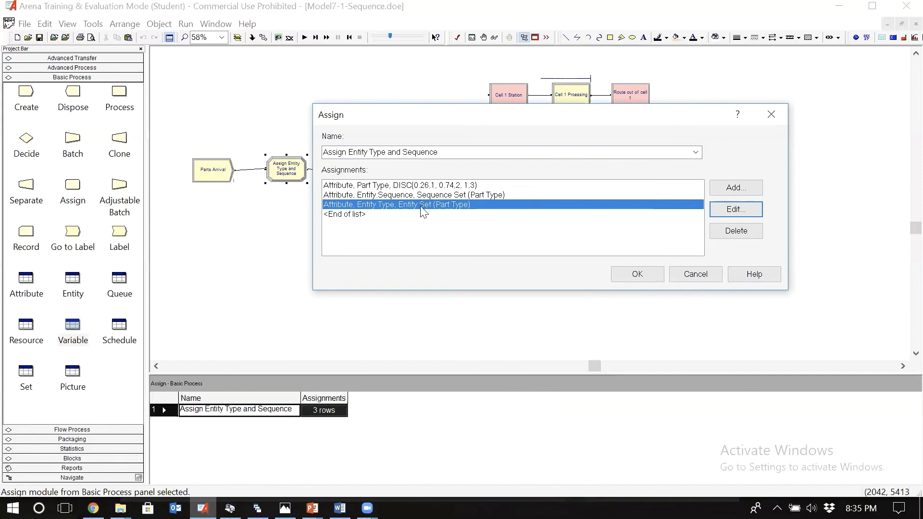
click(525, 196)
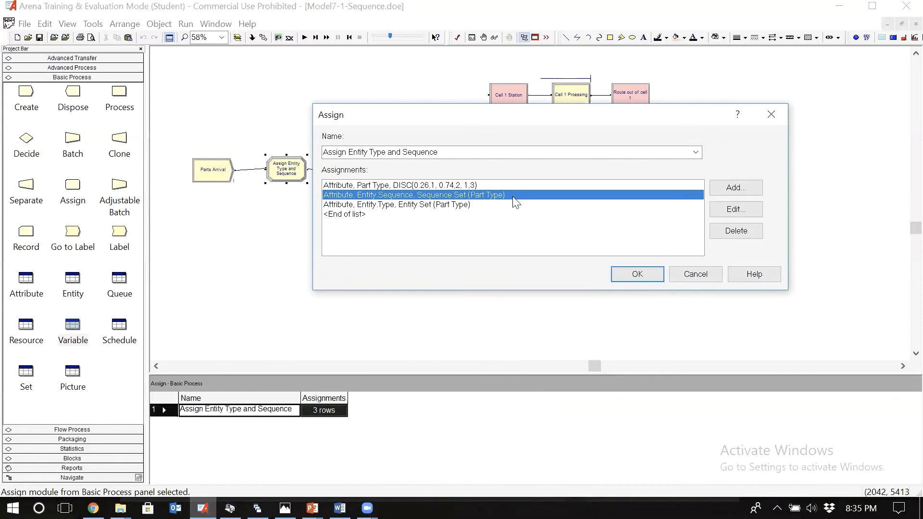
click(732, 210)
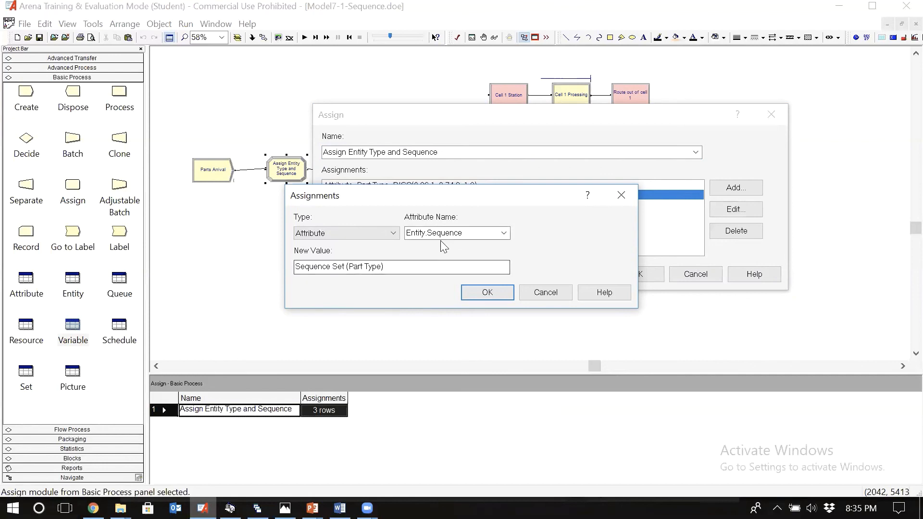
key(Return)
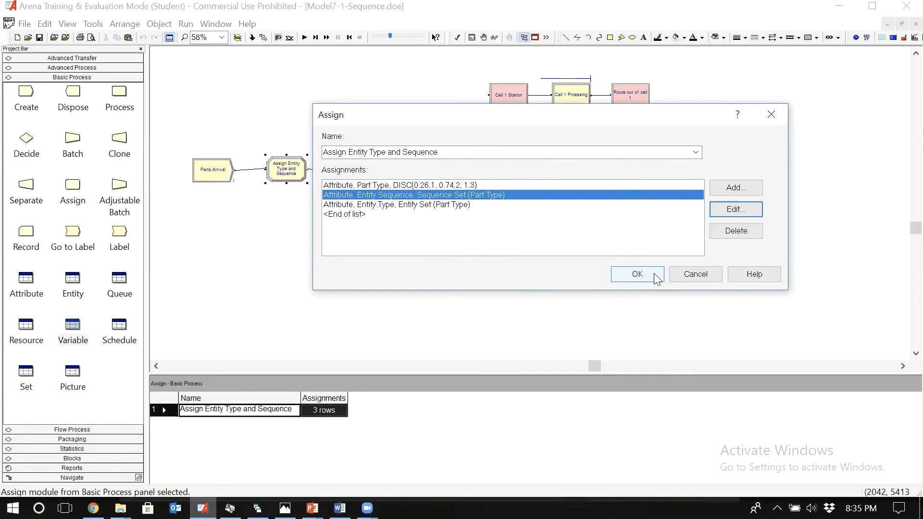
click(637, 275)
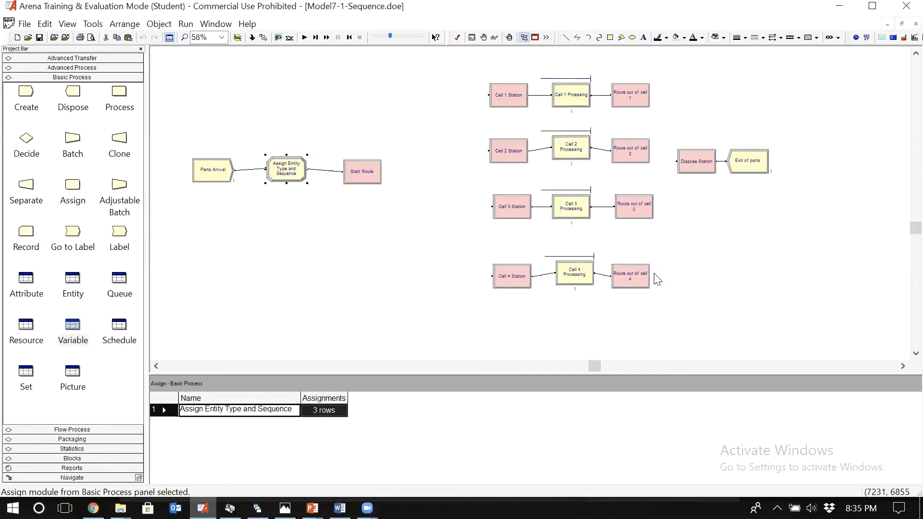
Step: Check the resource set entry and delay expression of Cell 3 Processing, and leave the module without changes
double_click(572, 207)
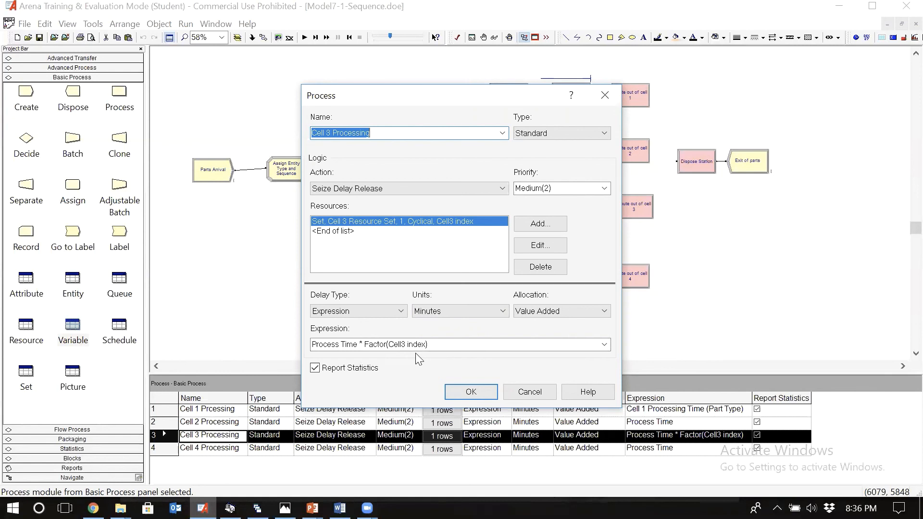
click(529, 393)
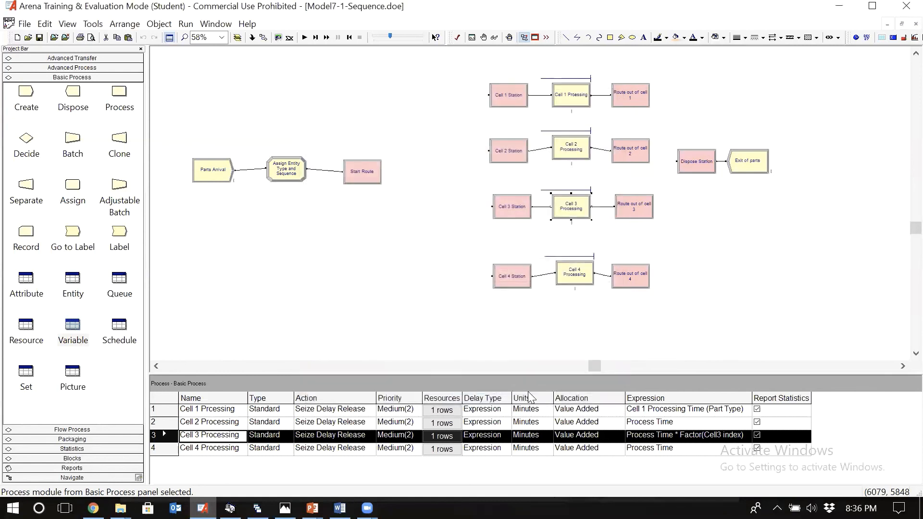